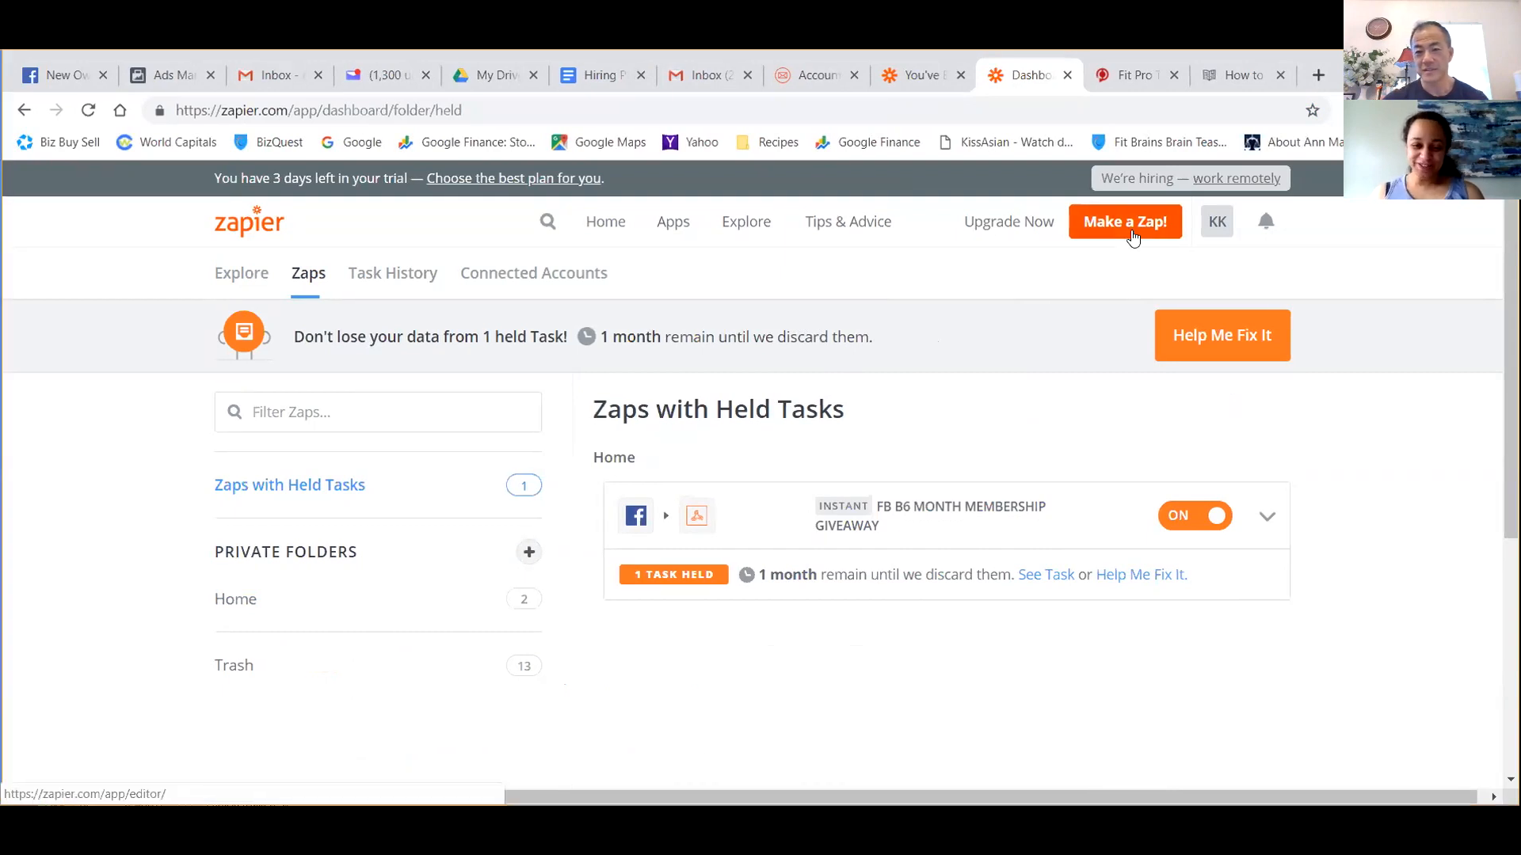
Create a new Zap and consult instruction 3 about the "New Contact" trigger in the Fit Pro Tracker help article.
{"action": "left_click", "coordinate": [1134, 237]}
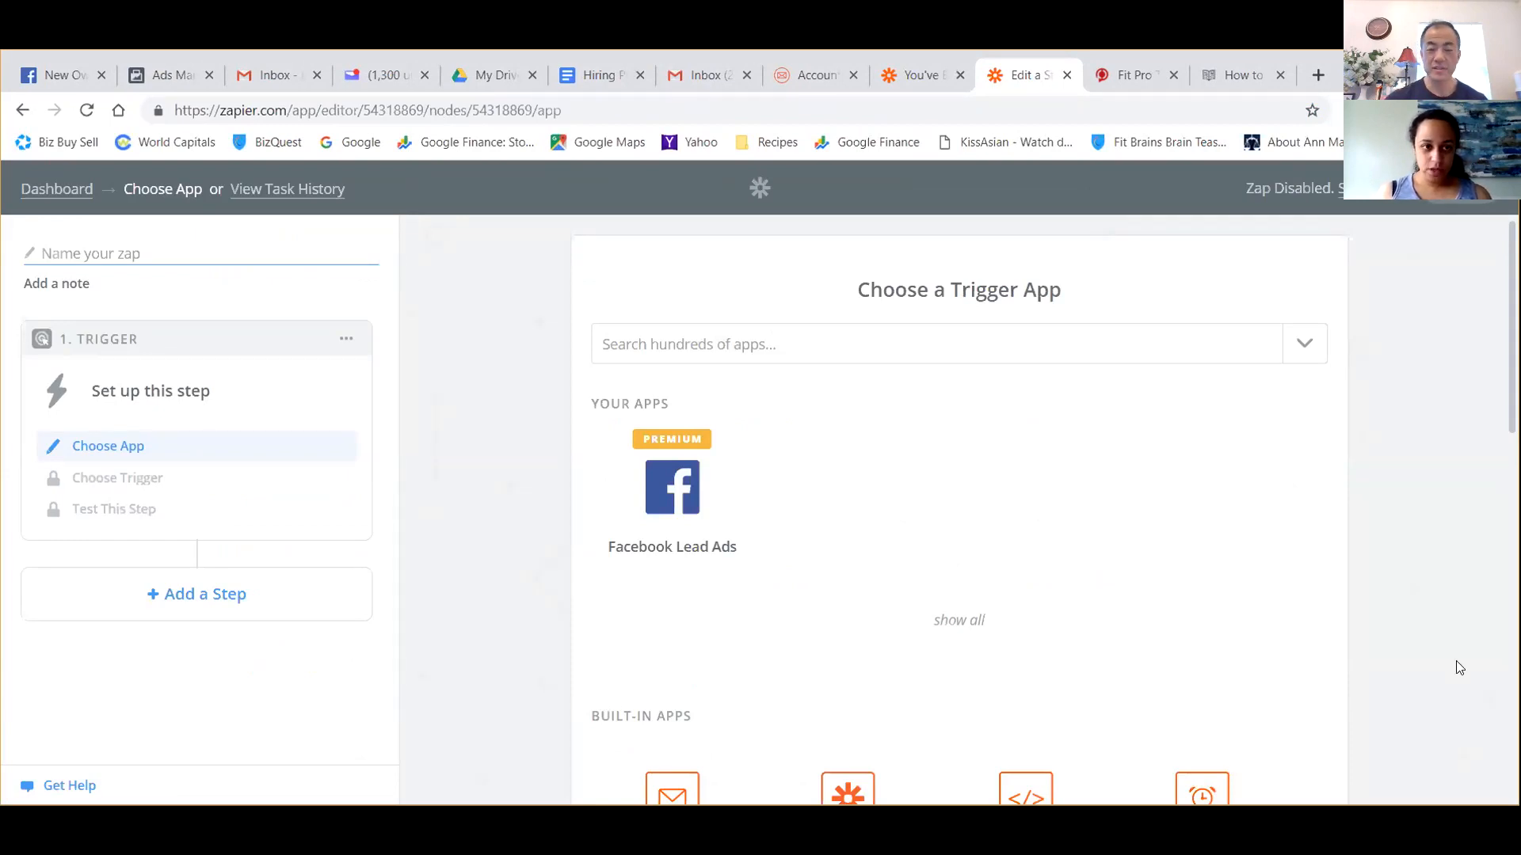
{"action": "left_click", "coordinate": [1236, 75]}
{"action": "scroll", "coordinate": [718, 529], "scroll_direction": "down", "scroll_amount": 3}
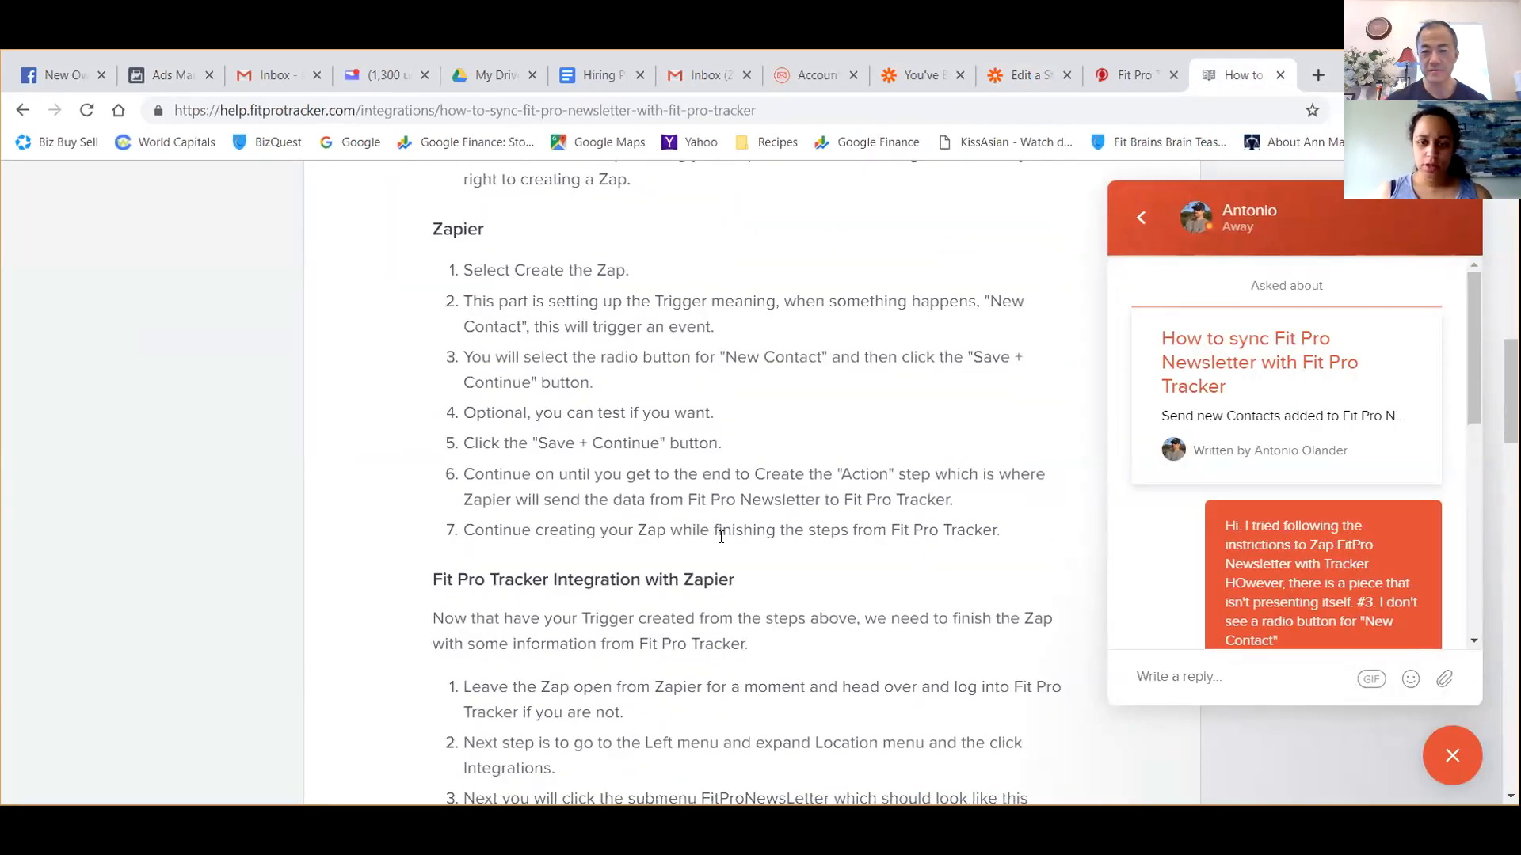
{"action": "double_click", "coordinate": [444, 358]}
{"action": "left_click_drag", "start_coordinate": [444, 357], "coordinate": [658, 387]}
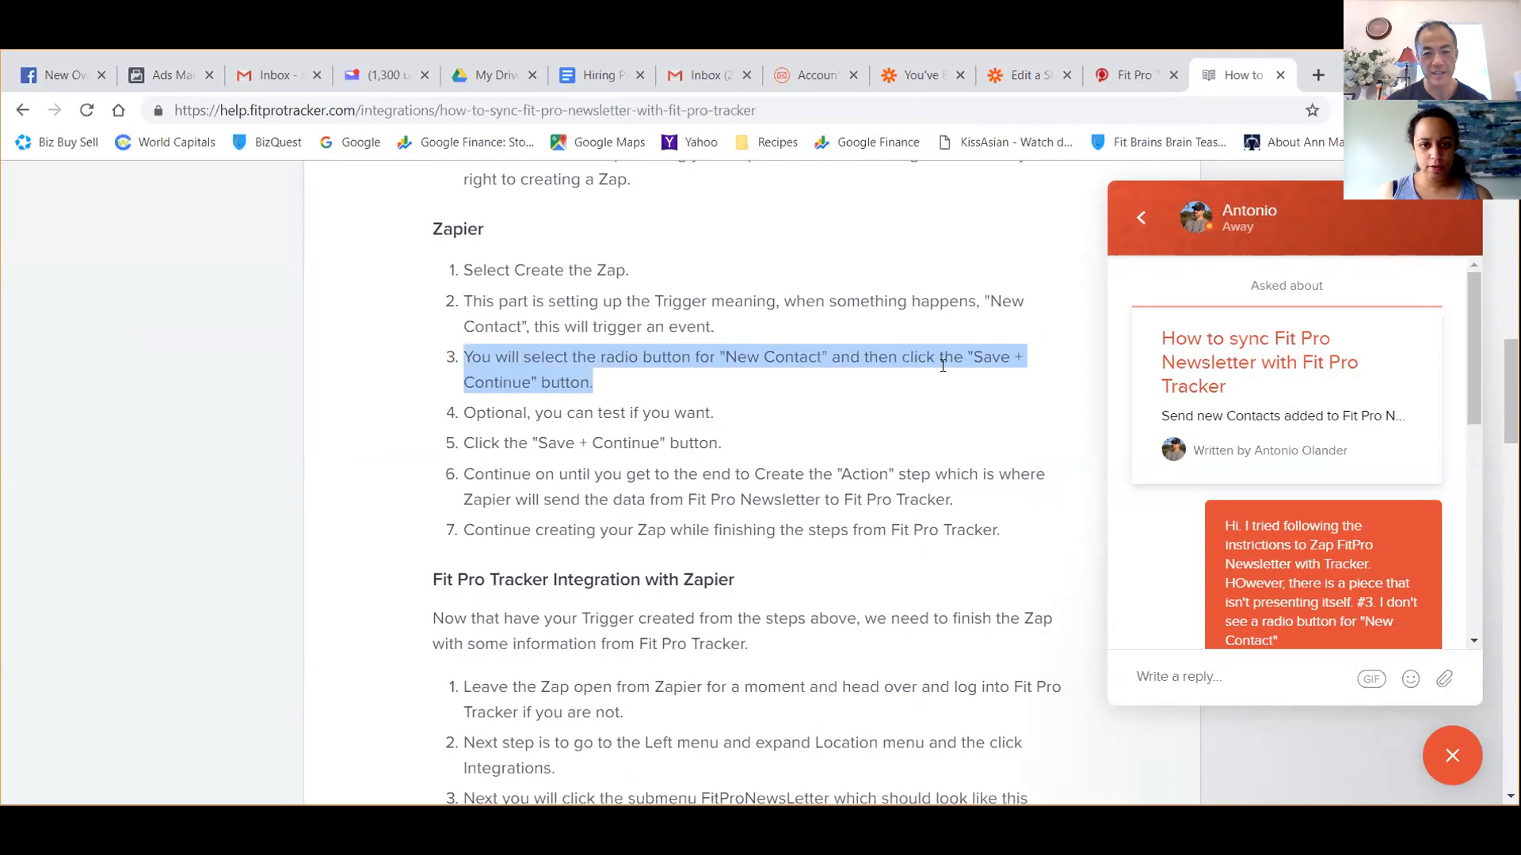
Look through the available trigger apps in the new Zap's editor for FitPro.
{"action": "left_click", "coordinate": [1022, 75]}
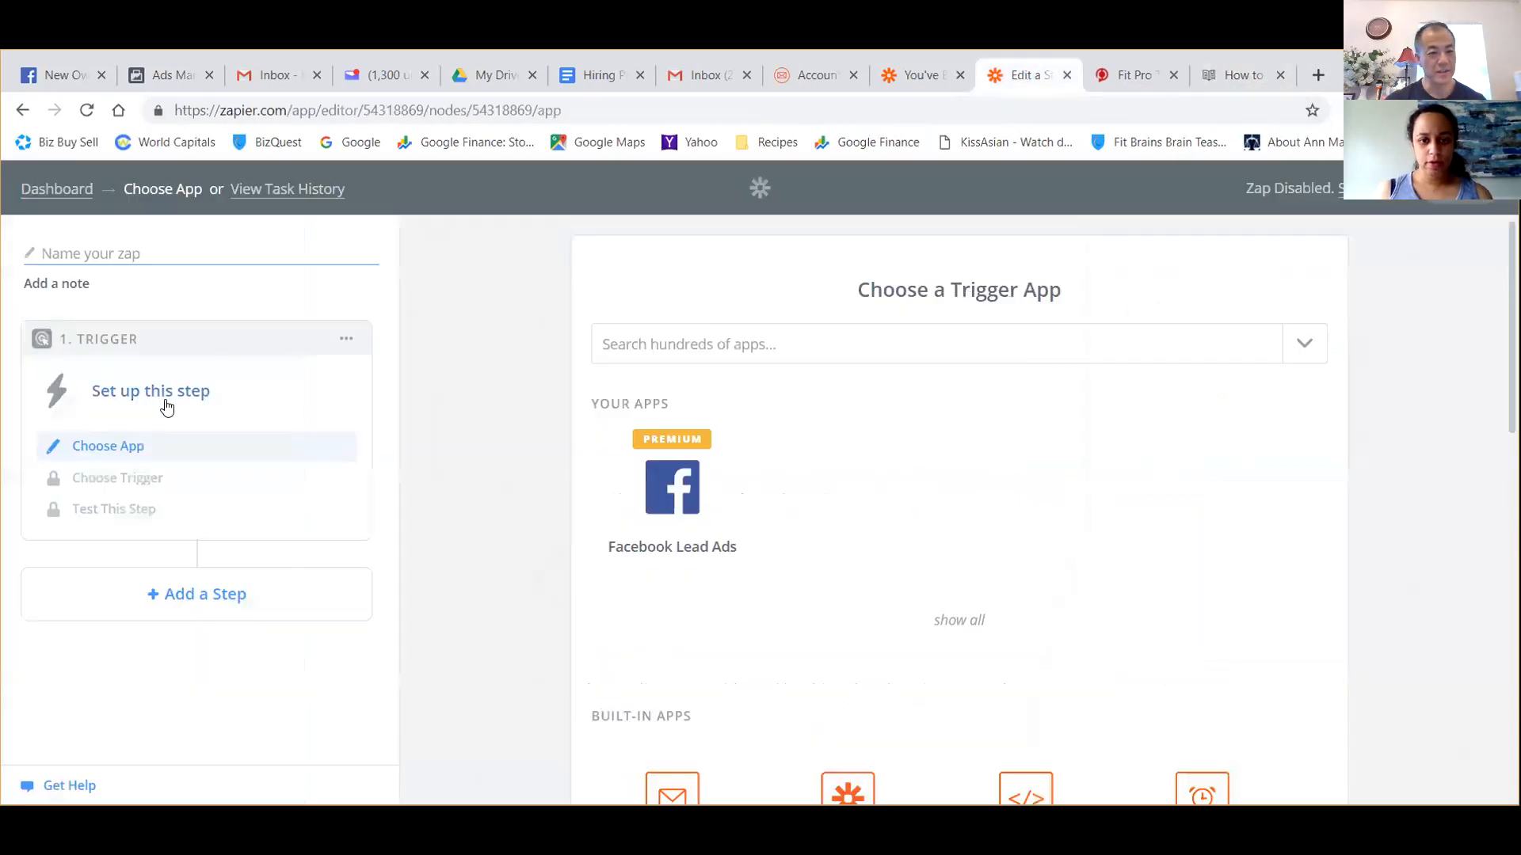
{"action": "scroll", "coordinate": [816, 432], "scroll_direction": "down", "scroll_amount": 7}
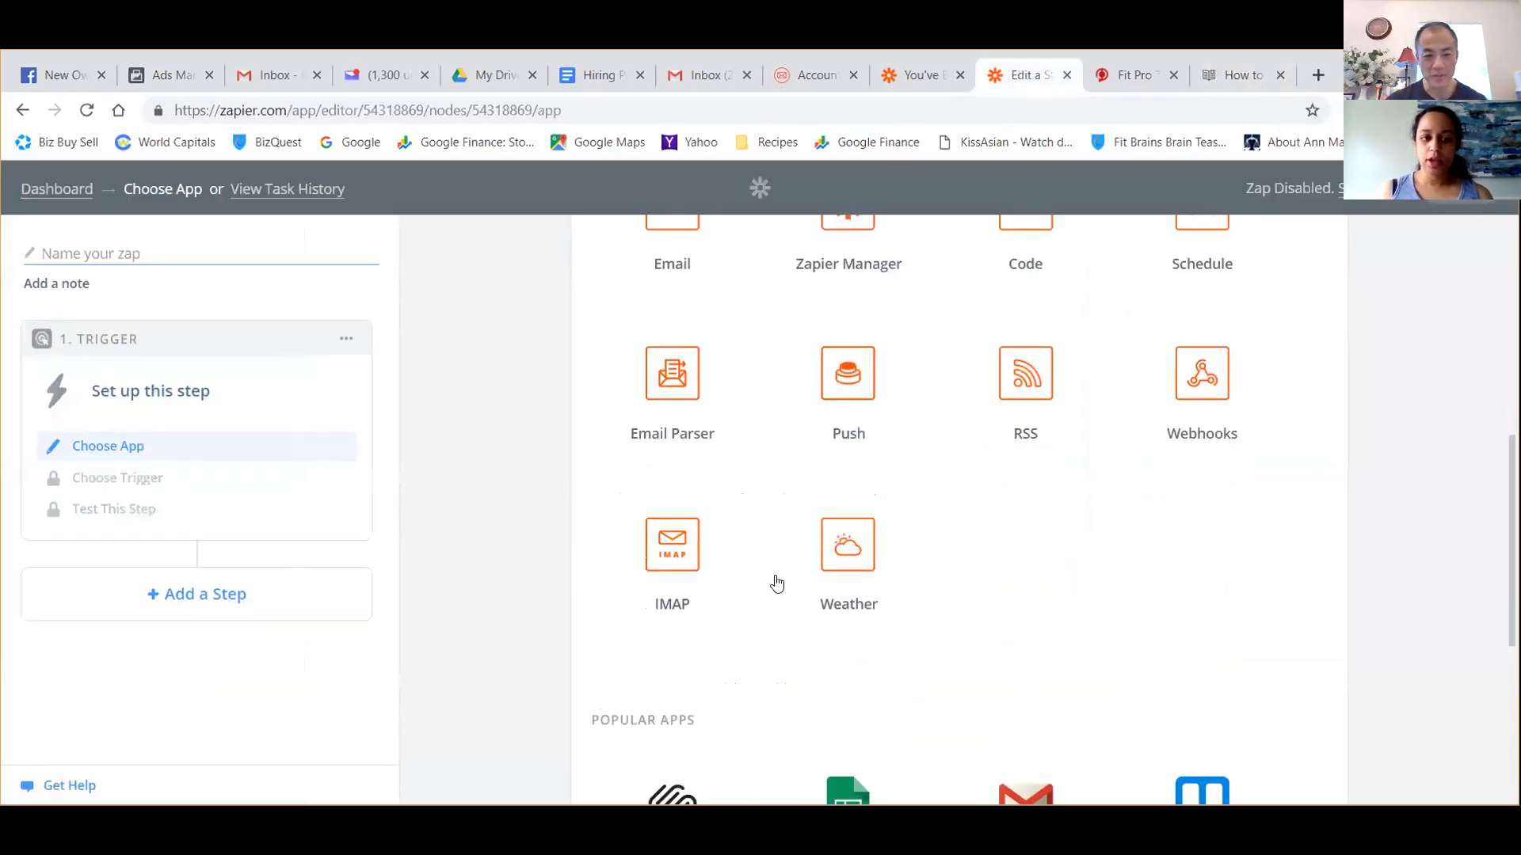
{"action": "scroll", "coordinate": [491, 480], "scroll_direction": "up", "scroll_amount": 7}
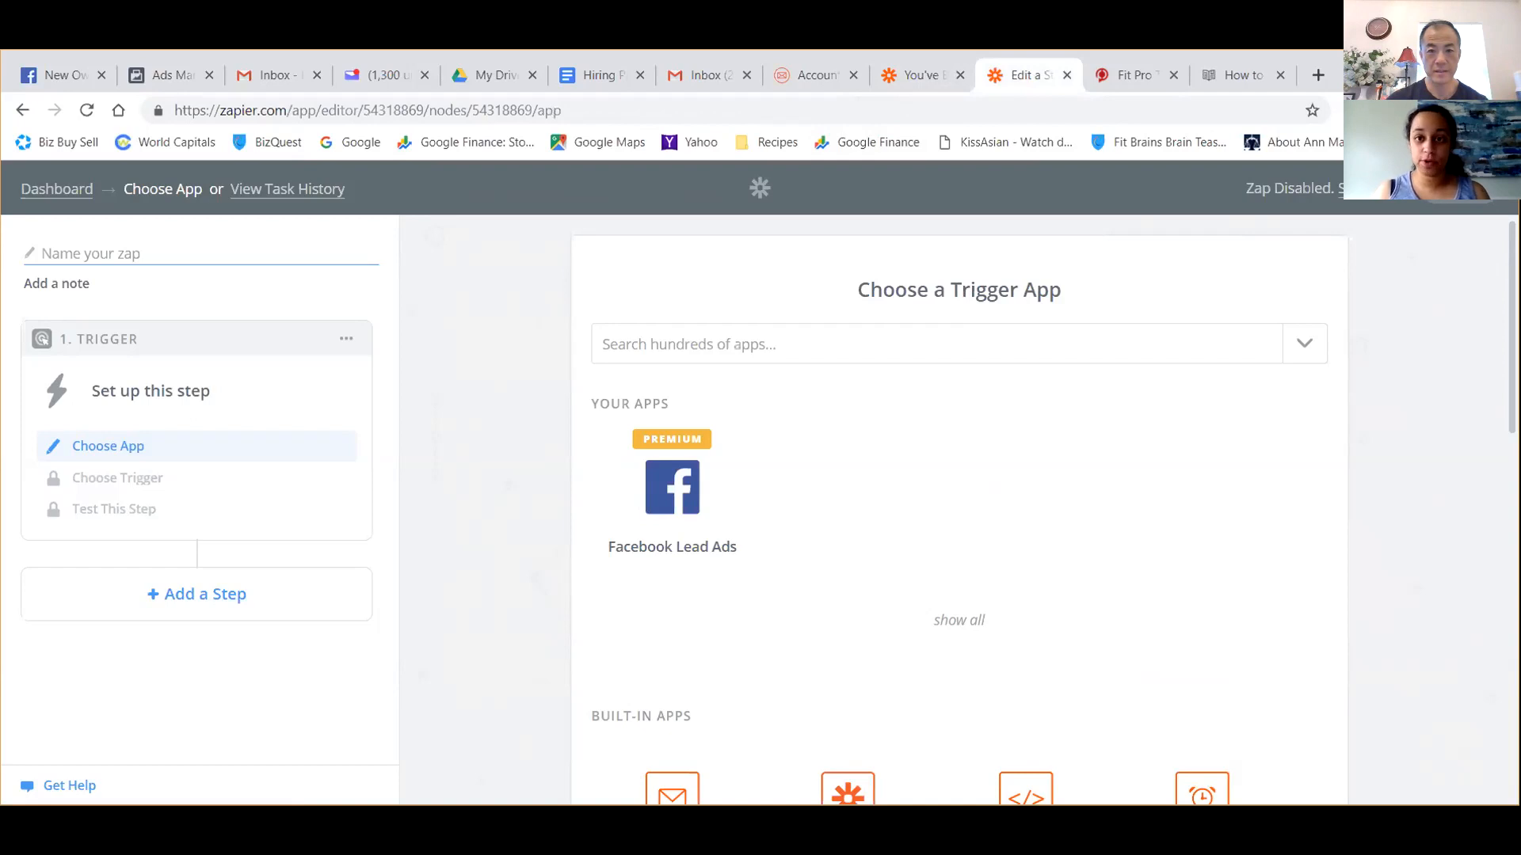
Check the Zapier integration section in the FitPro account settings and the FitPro invitation page on Zapier.
{"action": "left_click", "coordinate": [811, 79]}
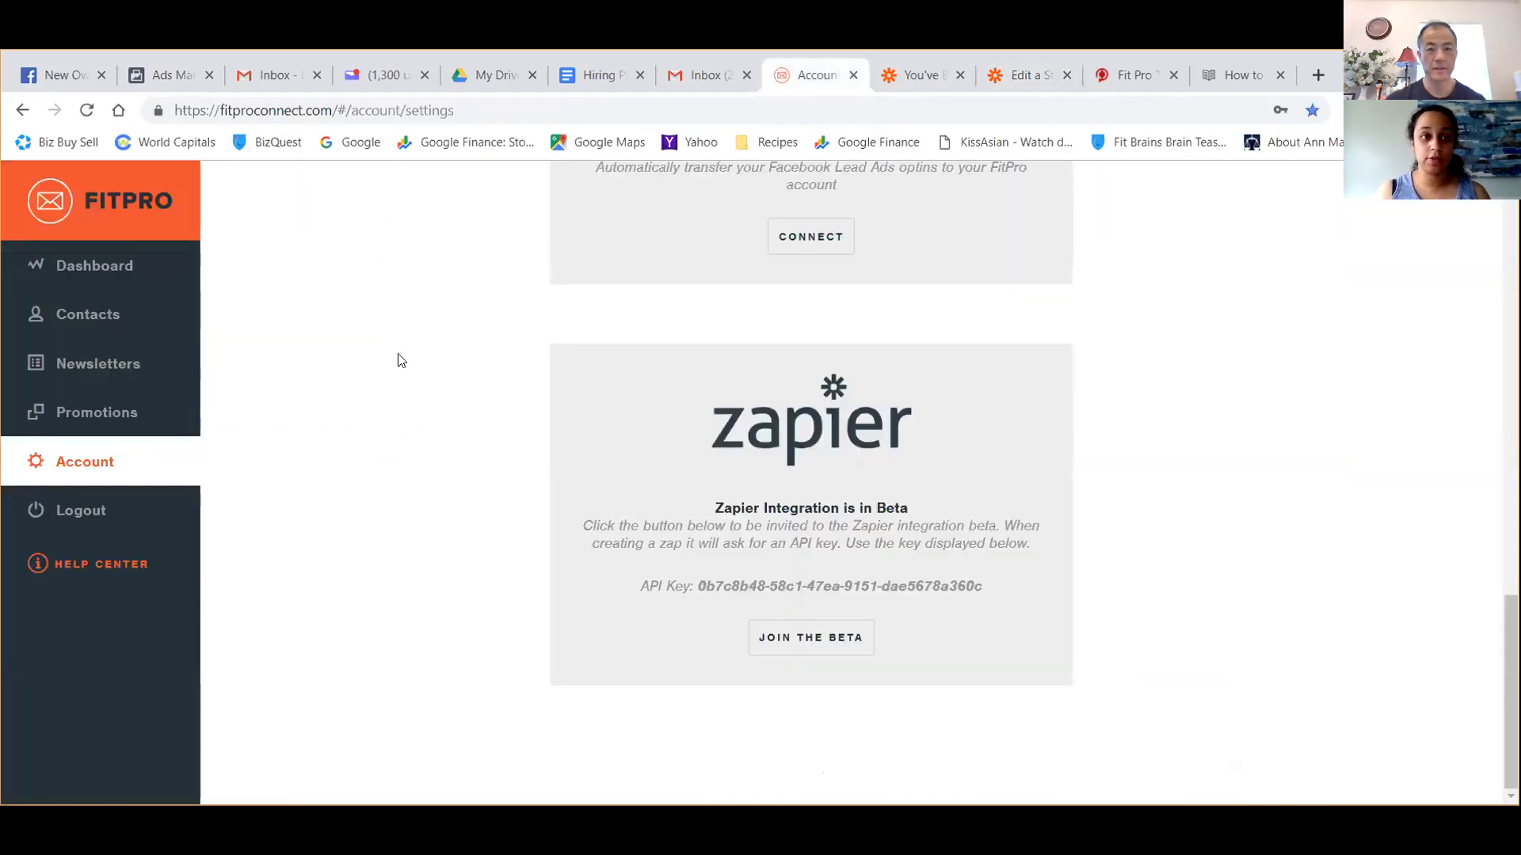
{"action": "scroll", "coordinate": [444, 291], "scroll_direction": "up", "scroll_amount": 8}
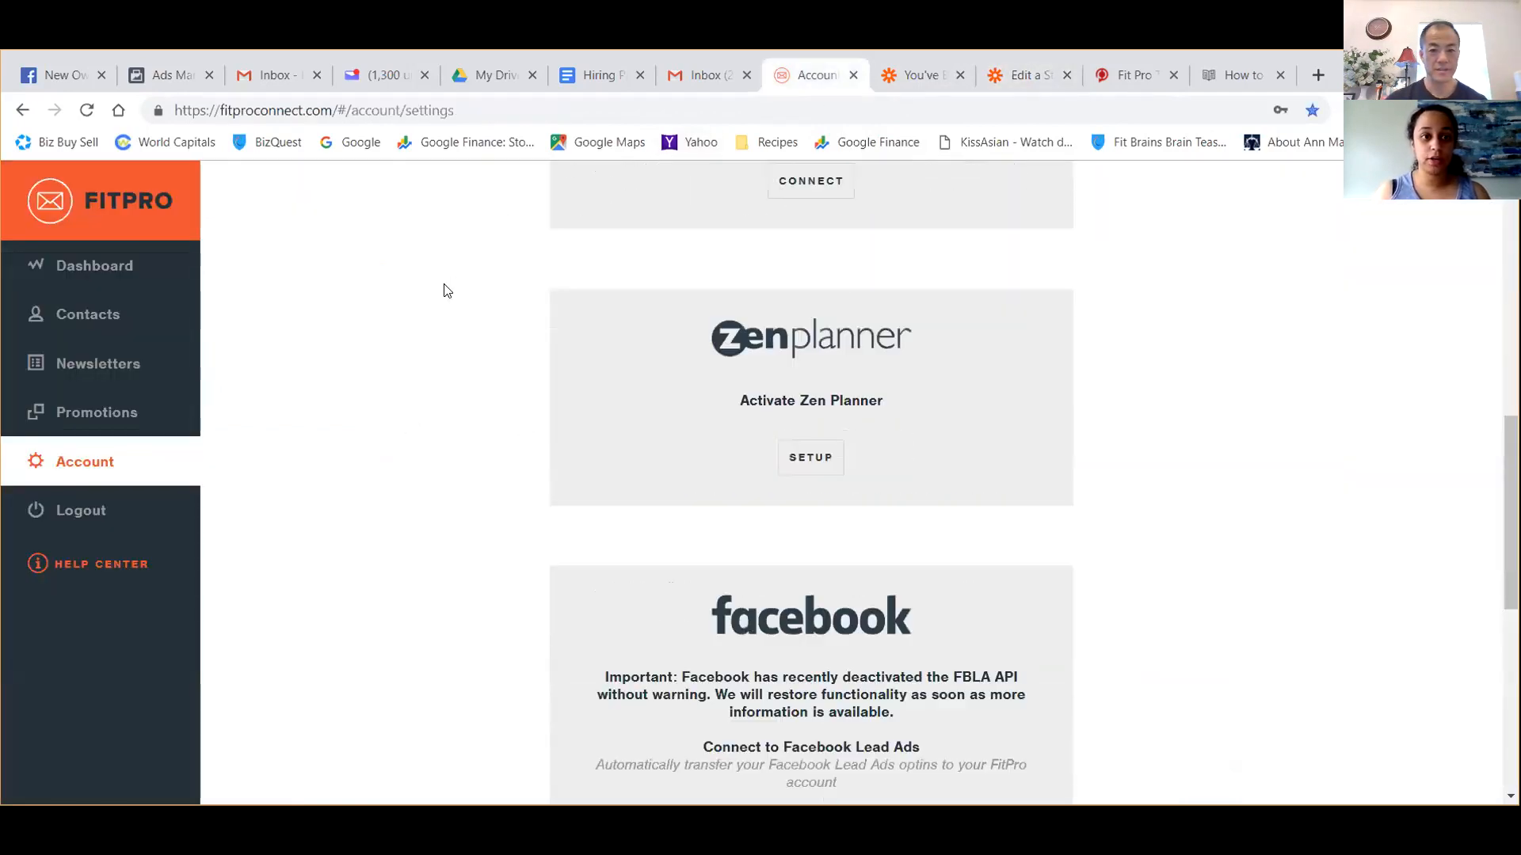
{"action": "scroll", "coordinate": [446, 290], "scroll_direction": "up", "scroll_amount": 9}
{"action": "scroll", "coordinate": [446, 291], "scroll_direction": "down", "scroll_amount": 16}
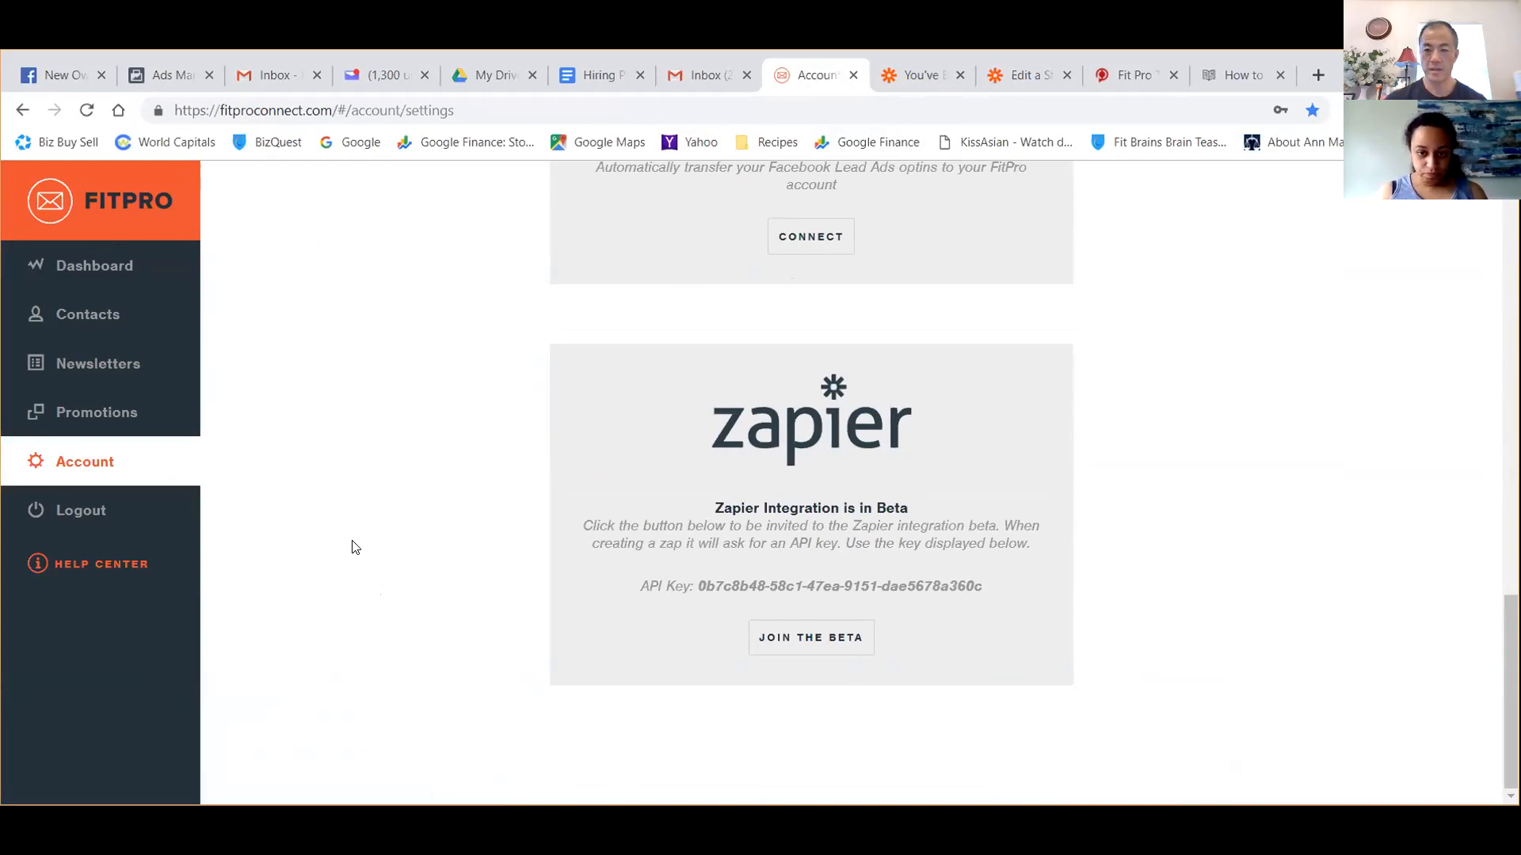
{"action": "left_click", "coordinate": [920, 75]}
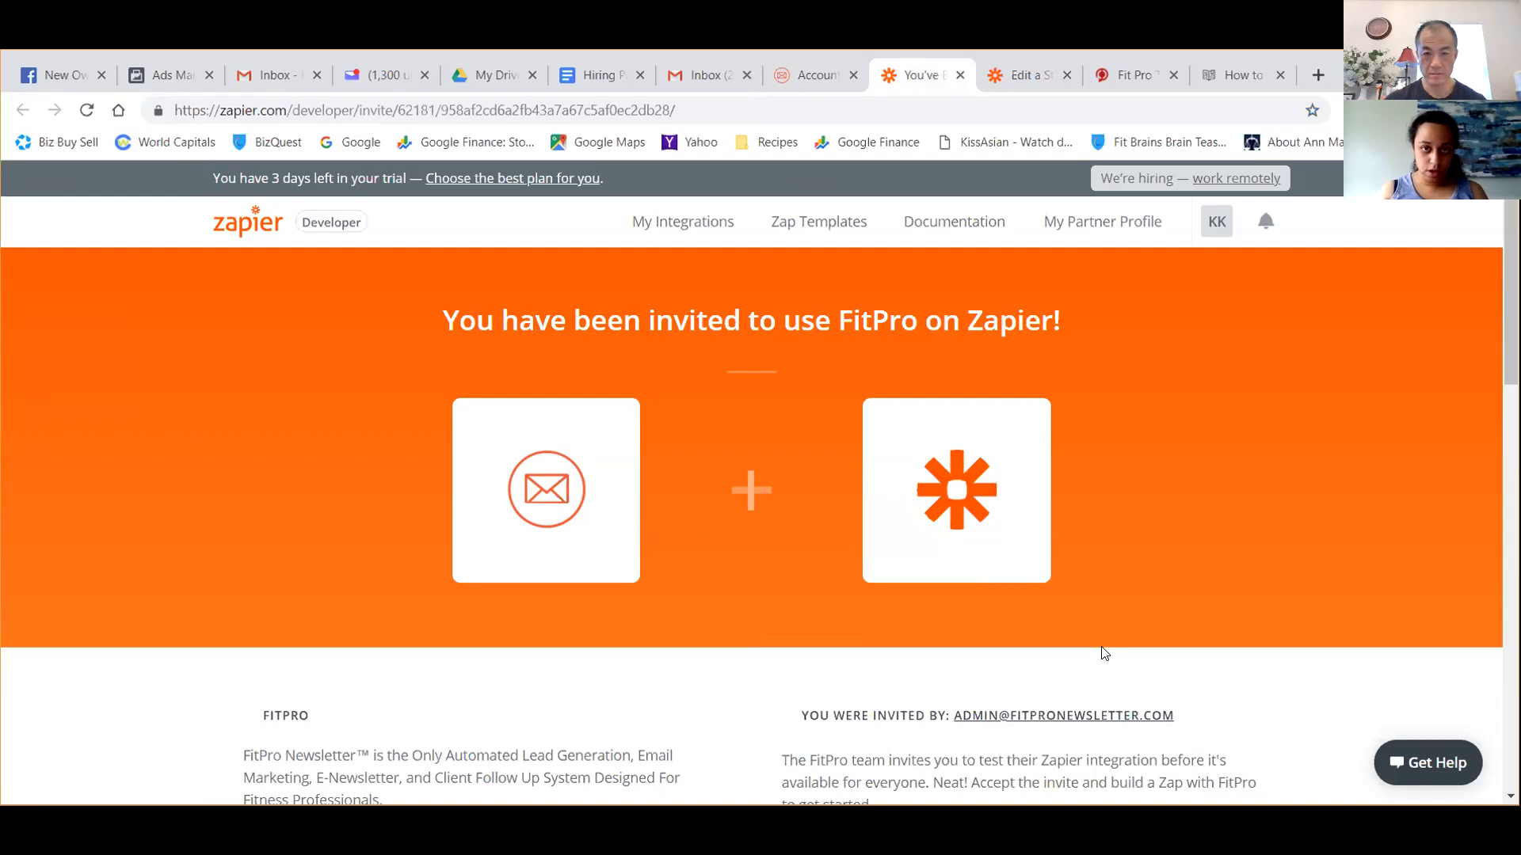
{"action": "left_click", "coordinate": [824, 76]}
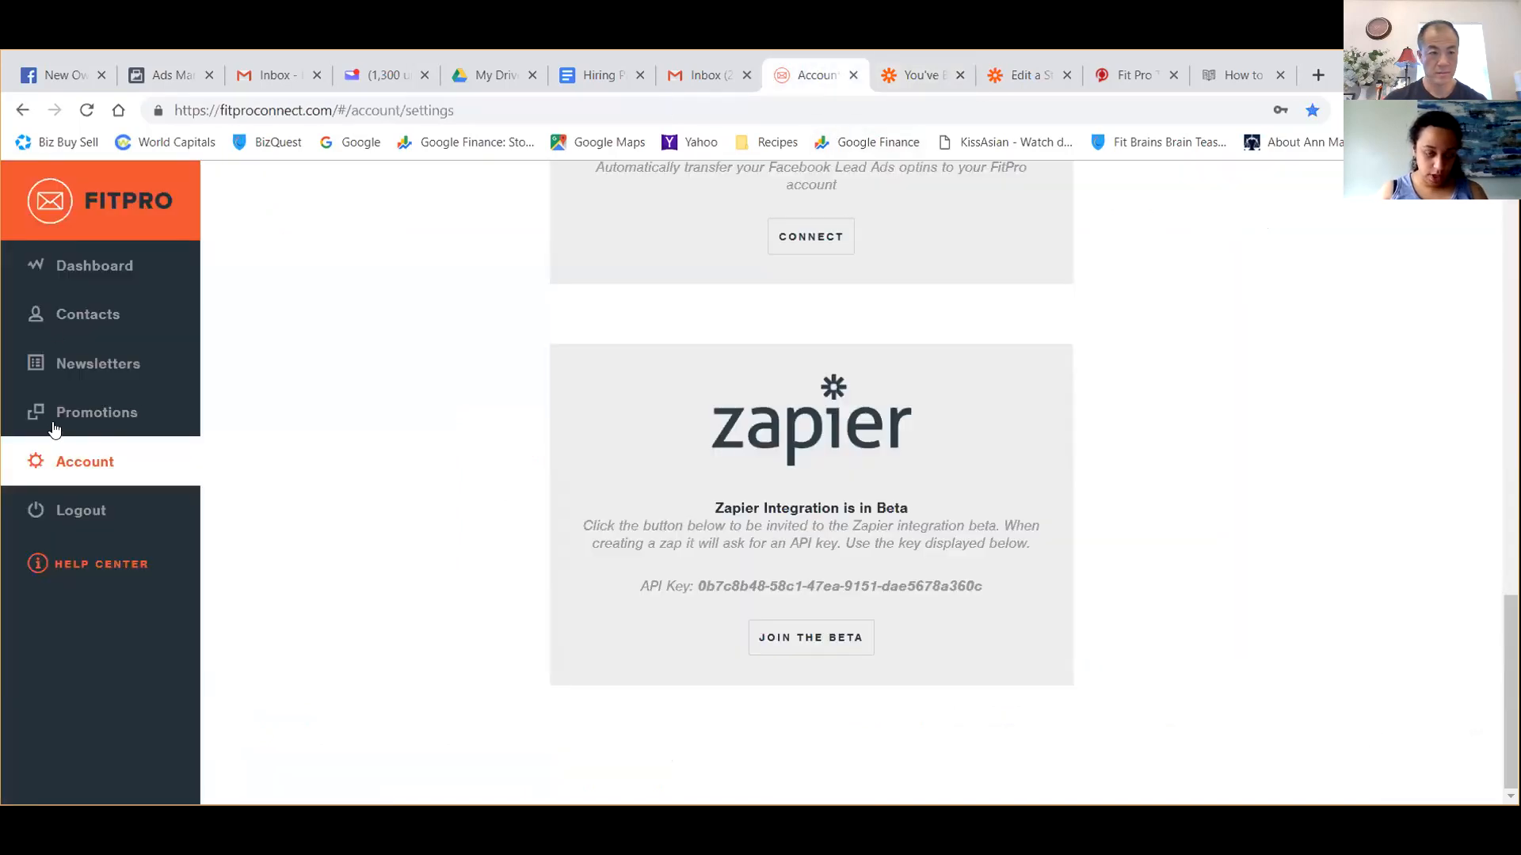
Review the Fit Pro Newsletter and Zapier instructions in the Fit Pro Tracker help article.
{"action": "left_click", "coordinate": [1244, 73]}
{"action": "left_click", "coordinate": [683, 357]}
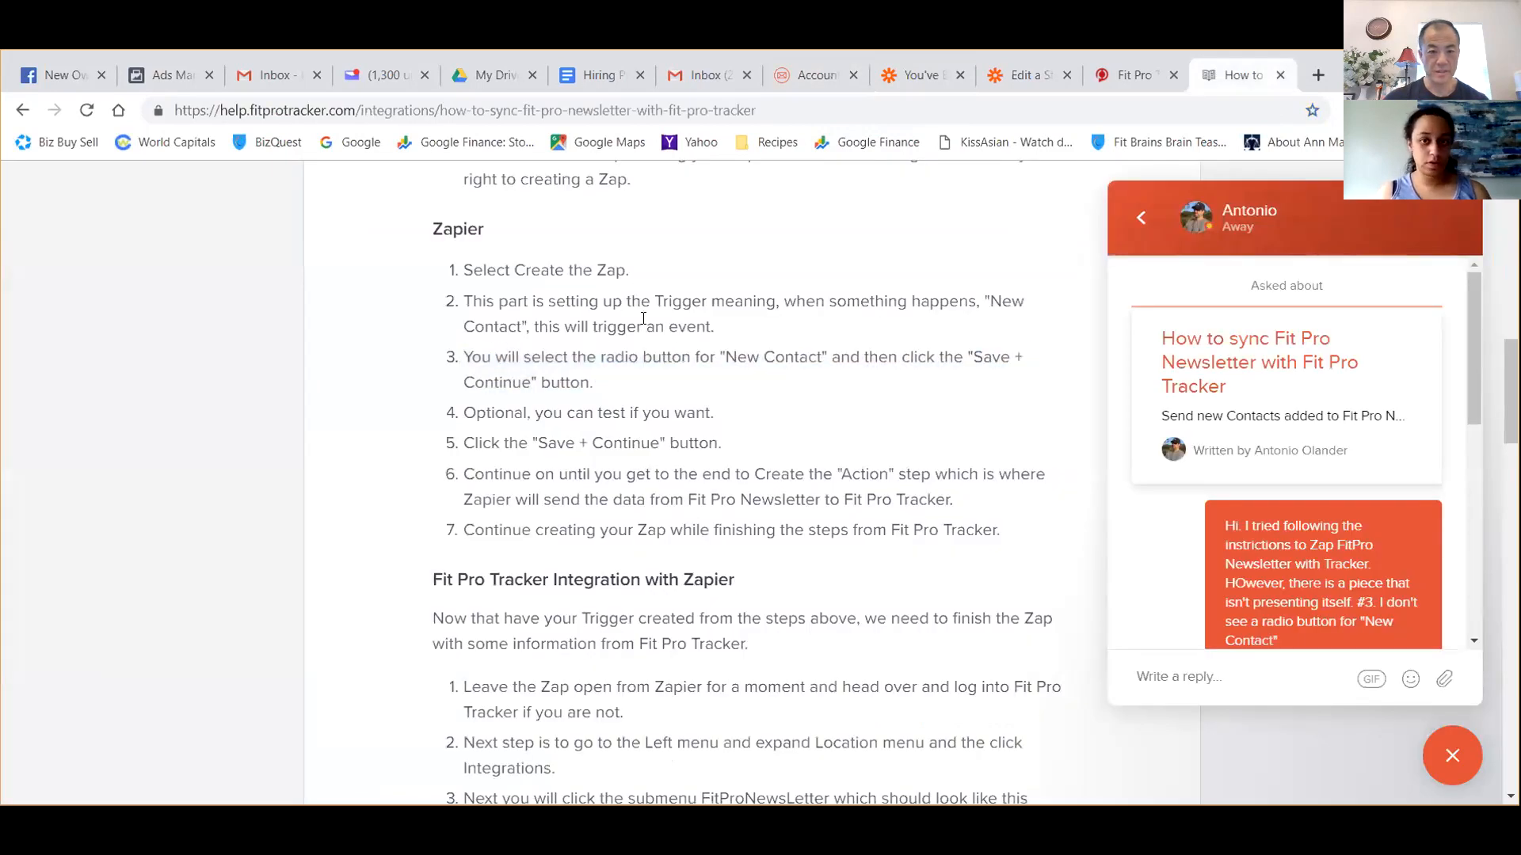
{"action": "scroll", "coordinate": [562, 593], "scroll_direction": "up", "scroll_amount": 8}
{"action": "scroll", "coordinate": [562, 592], "scroll_direction": "down", "scroll_amount": 3}
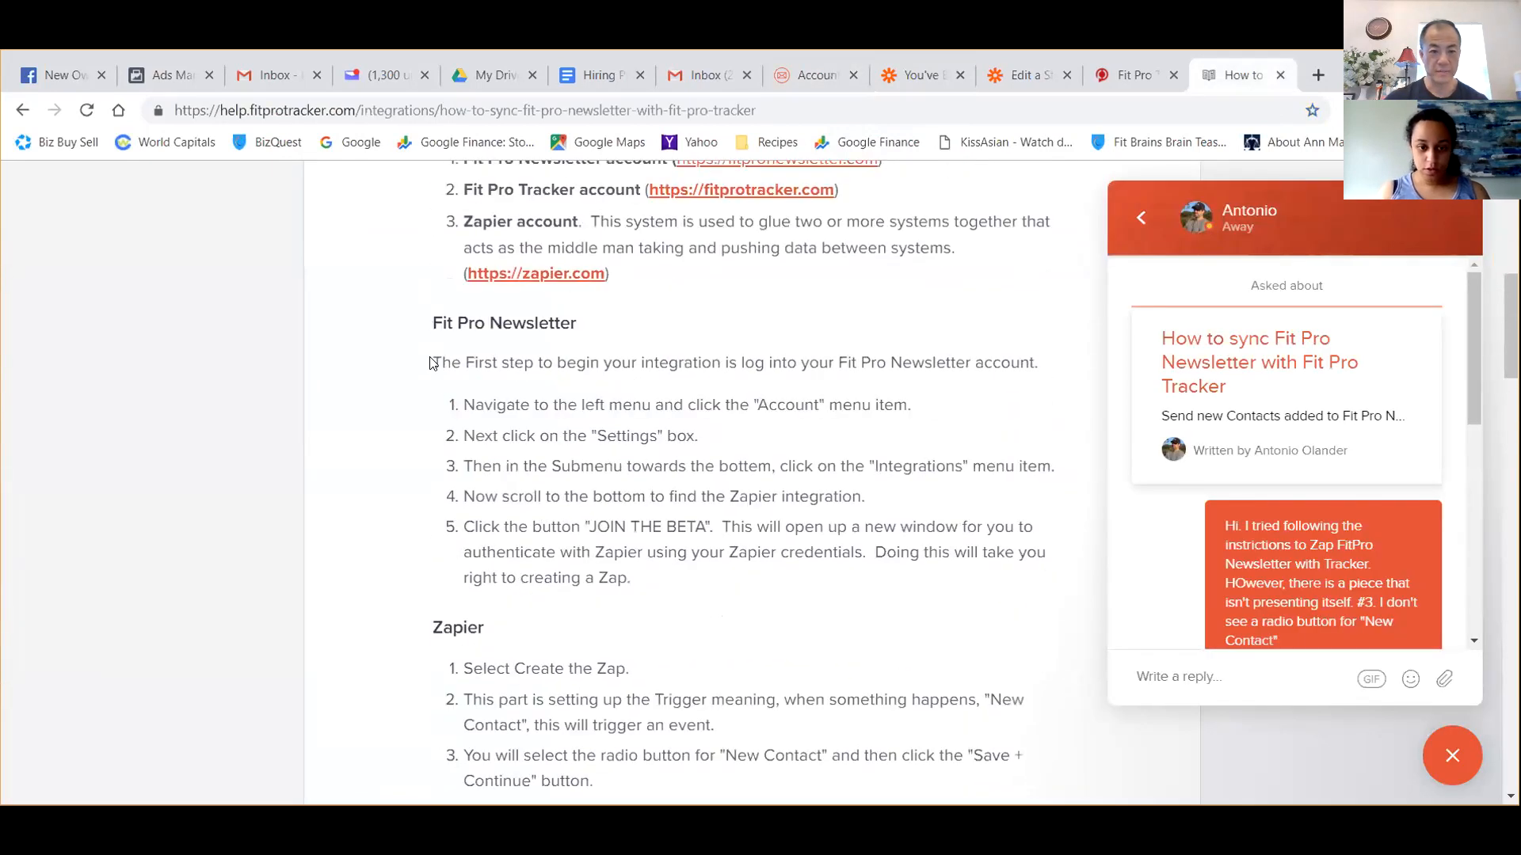
Open the Zapier beta invitation from the FitPro account settings and return to the Zap's trigger app selection.
{"action": "left_click", "coordinate": [808, 76]}
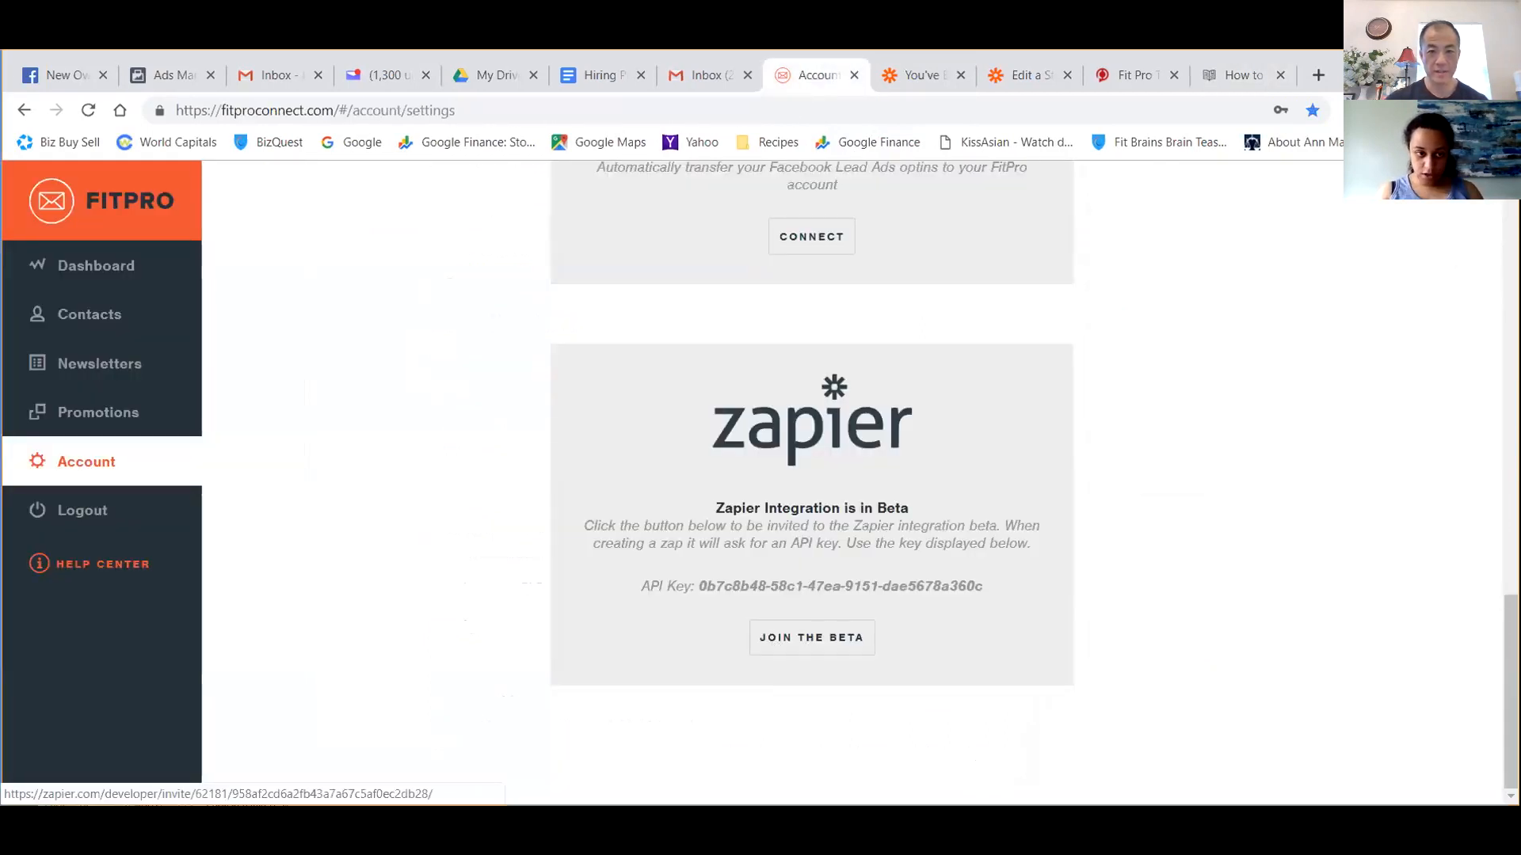
{"action": "left_click", "coordinate": [812, 638]}
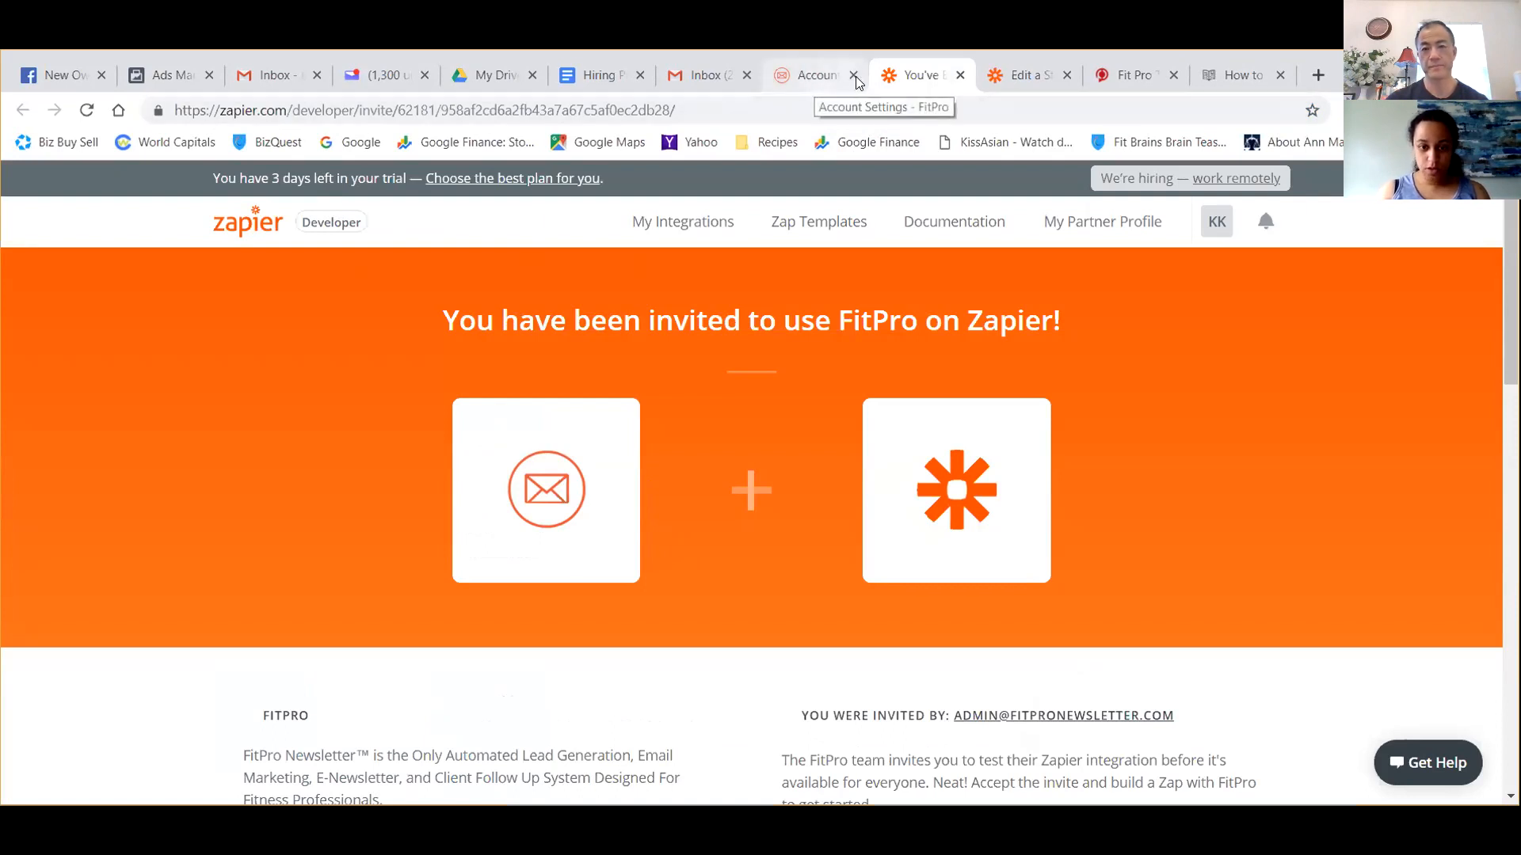
{"action": "left_click", "coordinate": [1022, 74]}
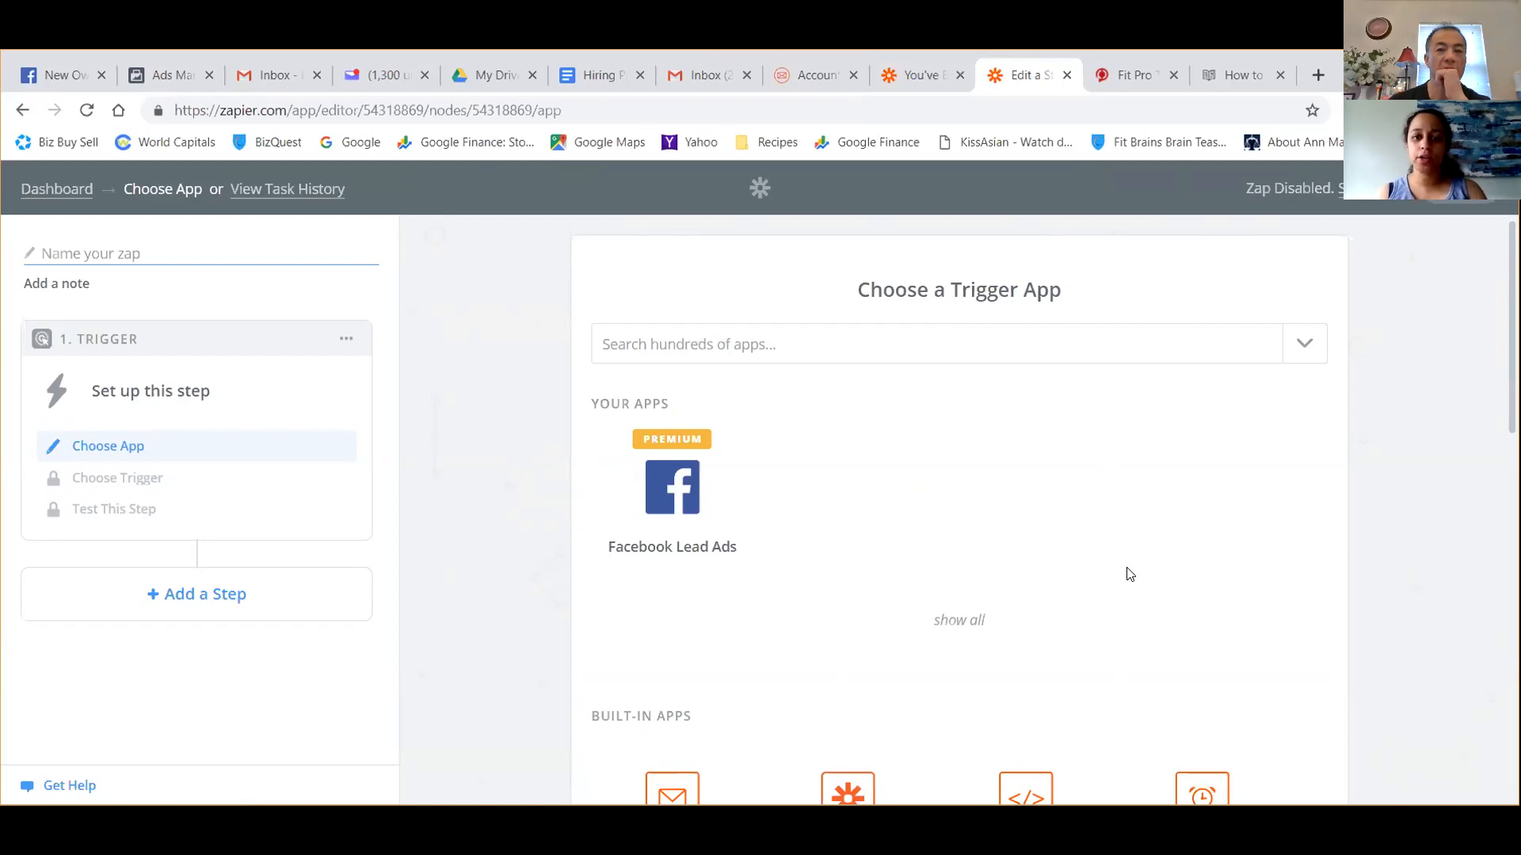
Open the FitProNewsLetter integration in Fit Pro Tracker's location settings and copy the Zapier webhook API token.
{"action": "left_click", "coordinate": [1133, 75]}
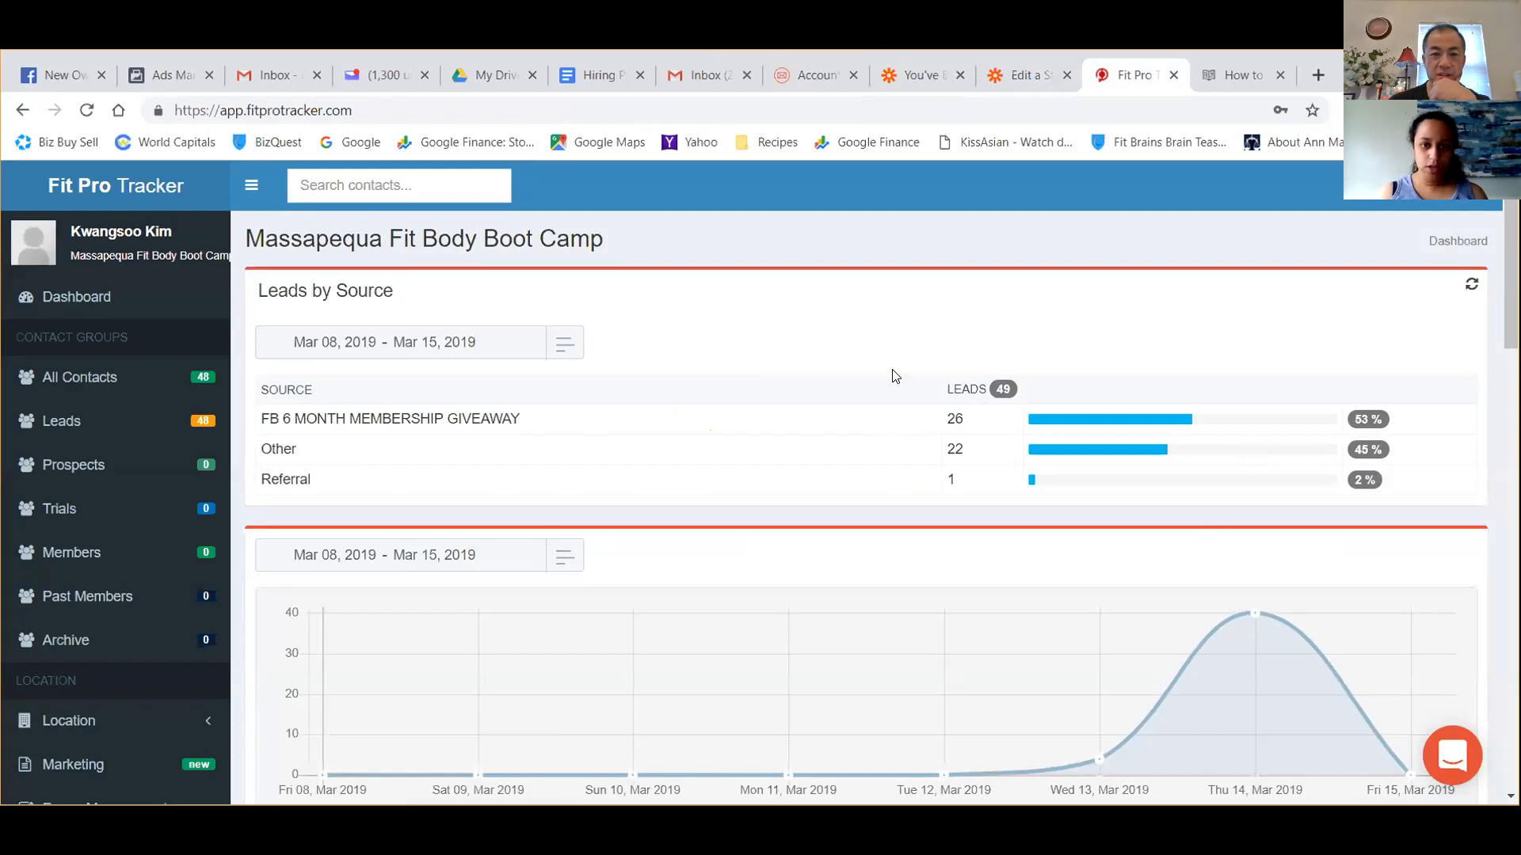
{"action": "scroll", "coordinate": [893, 377], "scroll_direction": "down", "scroll_amount": 10}
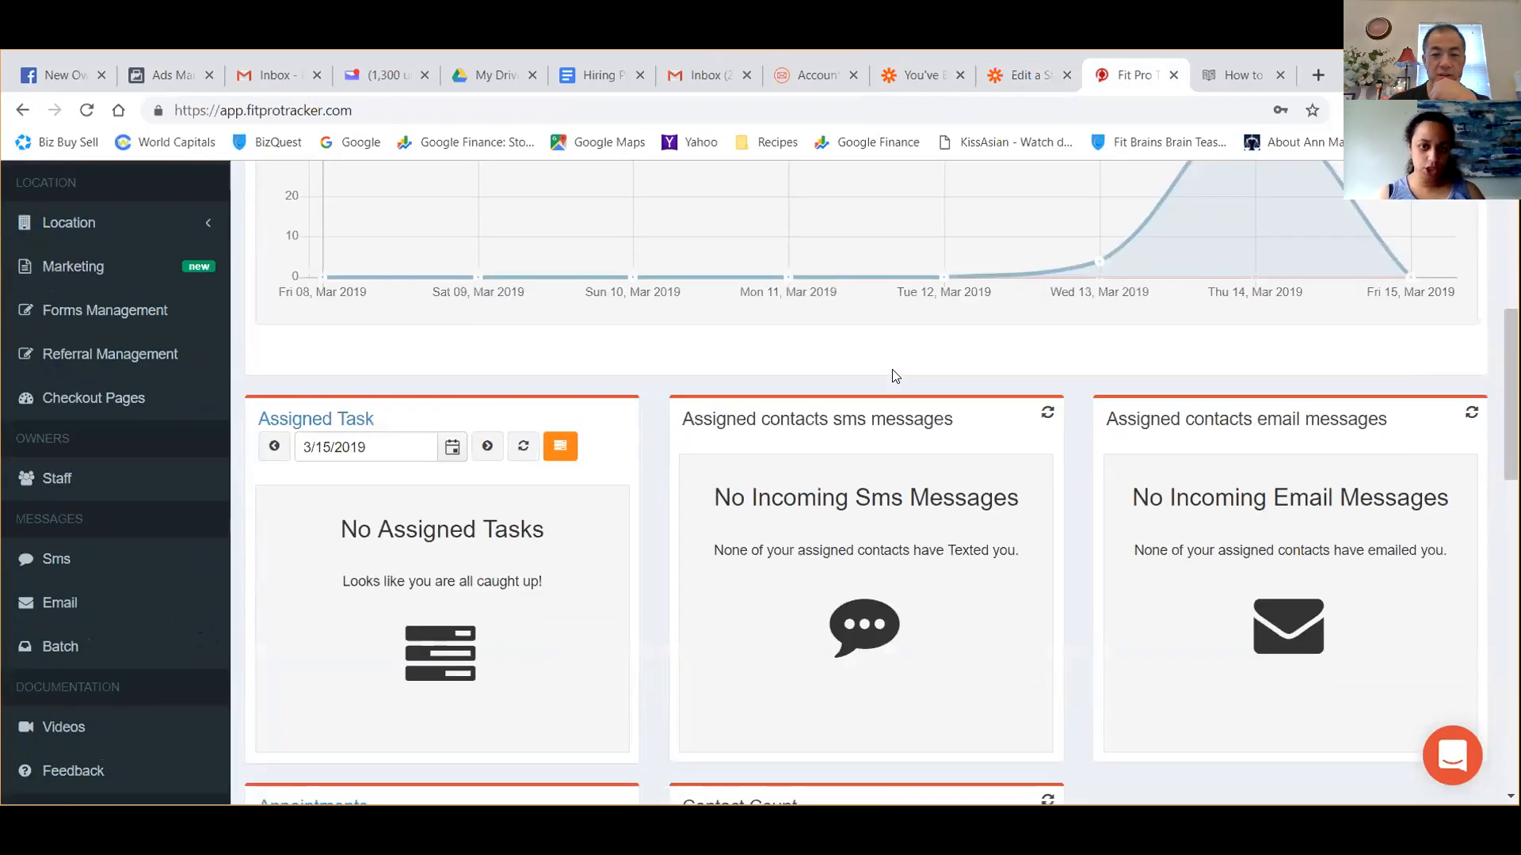
{"action": "scroll", "coordinate": [84, 343], "scroll_direction": "up", "scroll_amount": 4}
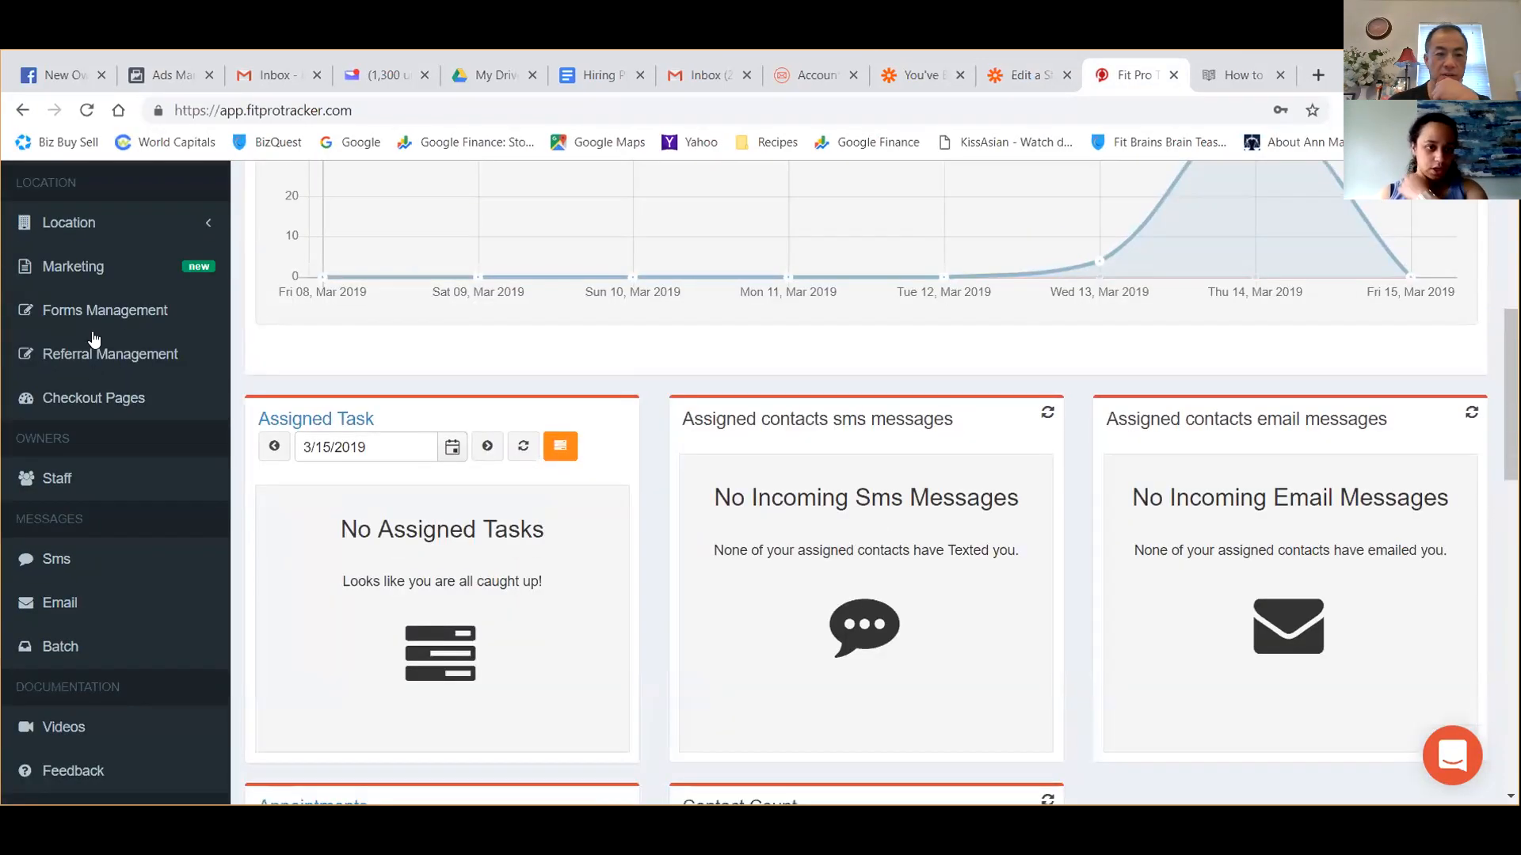
{"action": "left_click", "coordinate": [210, 328]}
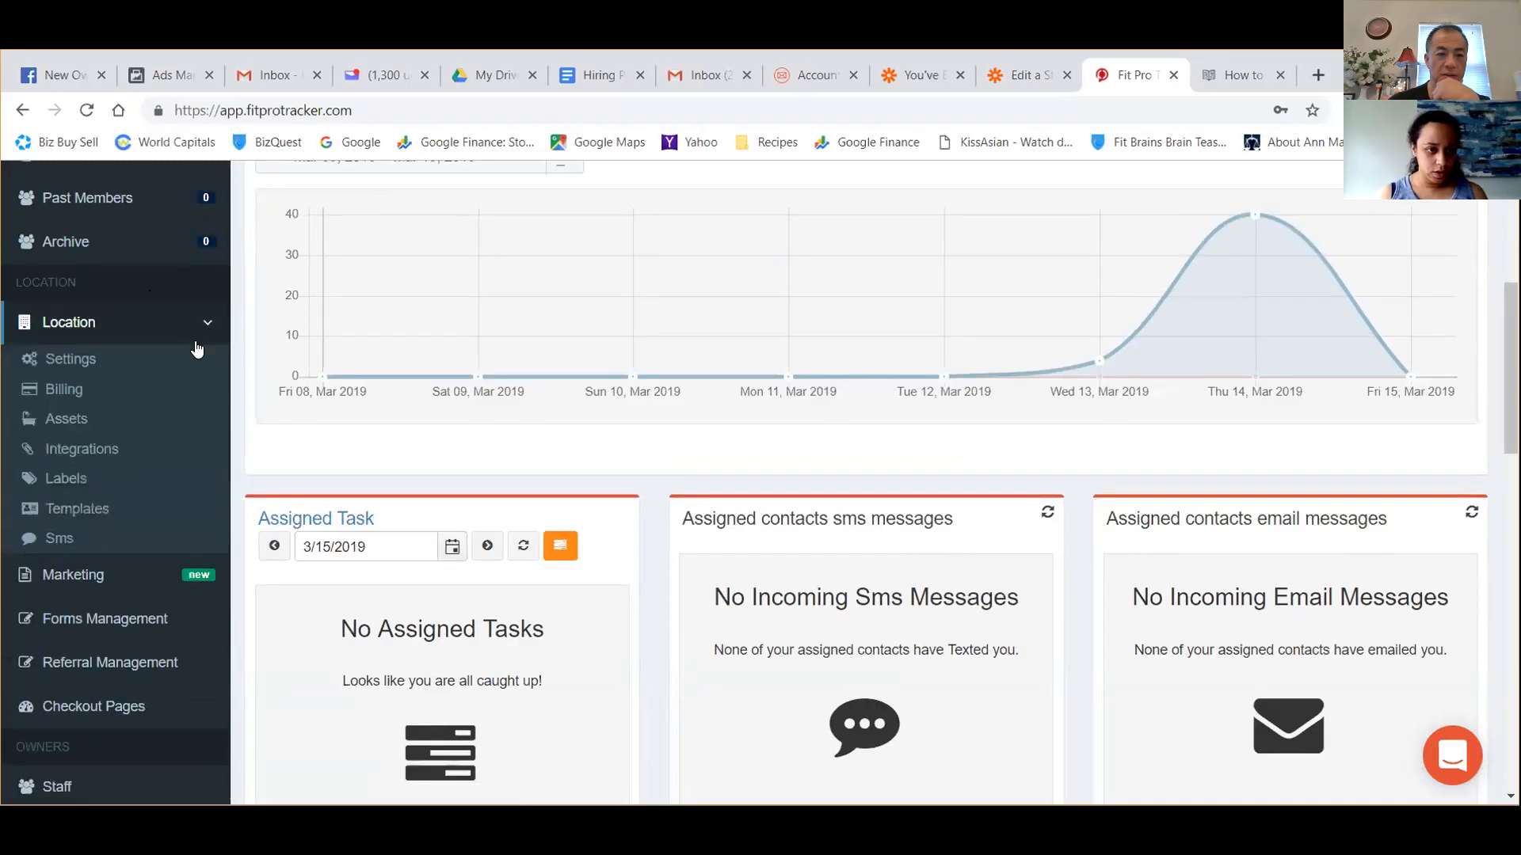
{"action": "left_click", "coordinate": [111, 450]}
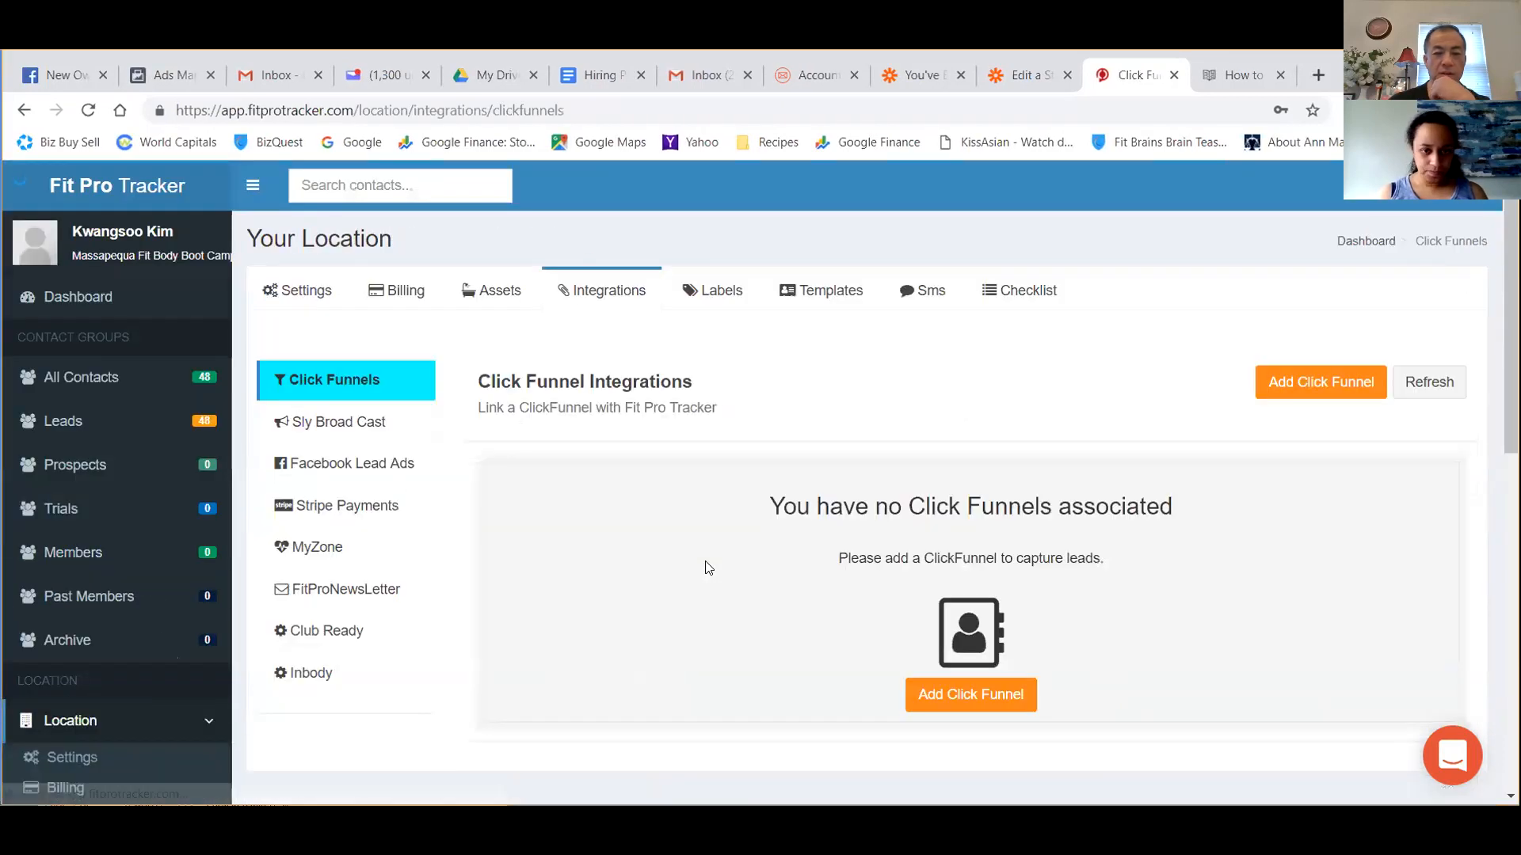
{"action": "scroll", "coordinate": [715, 560], "scroll_direction": "down", "scroll_amount": 1}
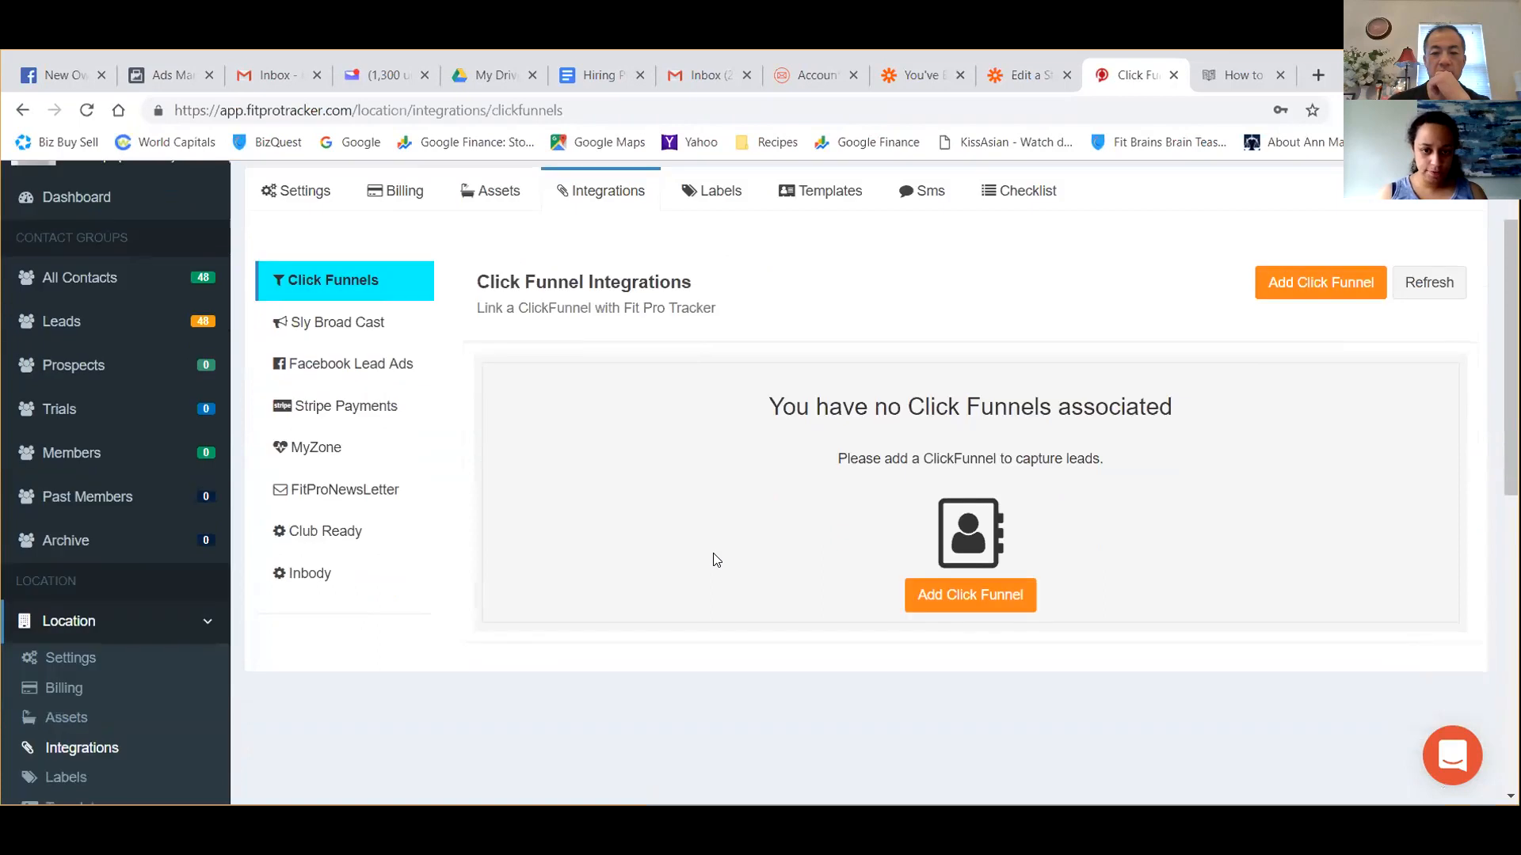
{"action": "left_click", "coordinate": [336, 488]}
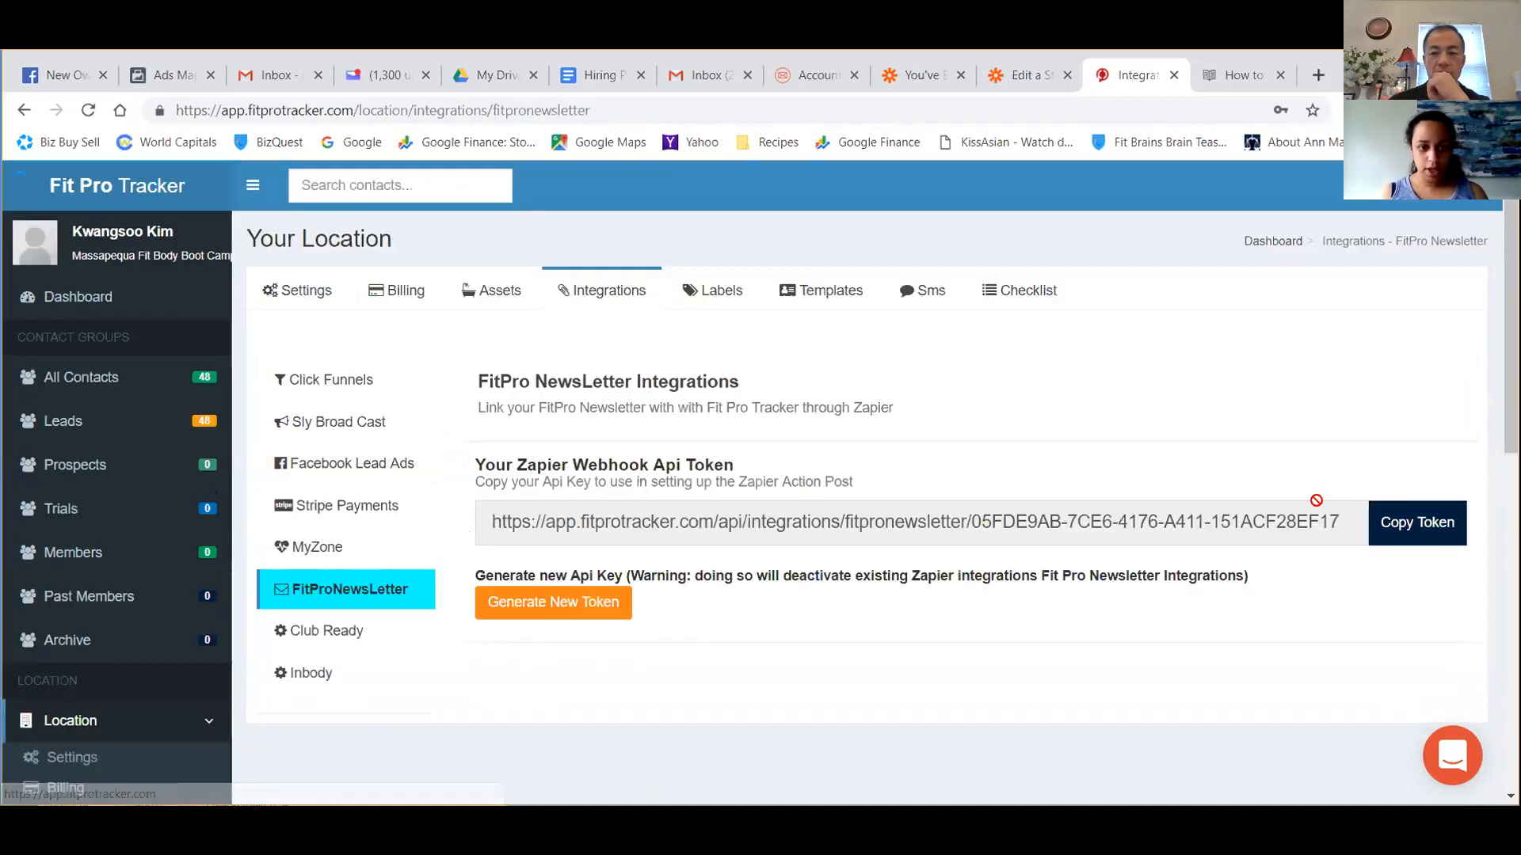
{"action": "left_click", "coordinate": [1424, 529]}
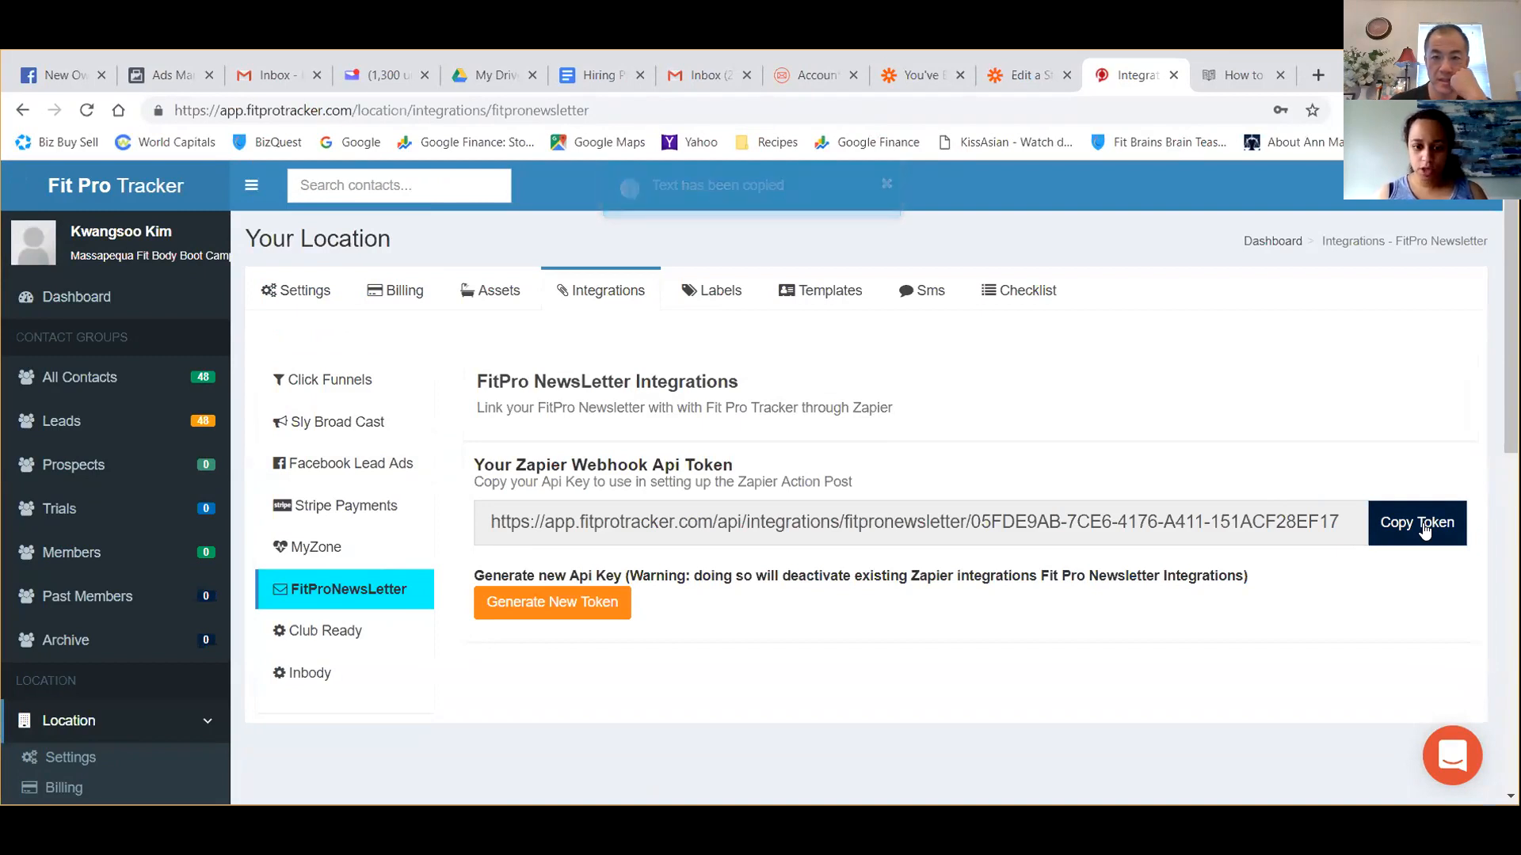
Reread the help article's requirements and its instructions for joining the beta and setting up the Zapier trigger.
{"action": "left_click", "coordinate": [1217, 85]}
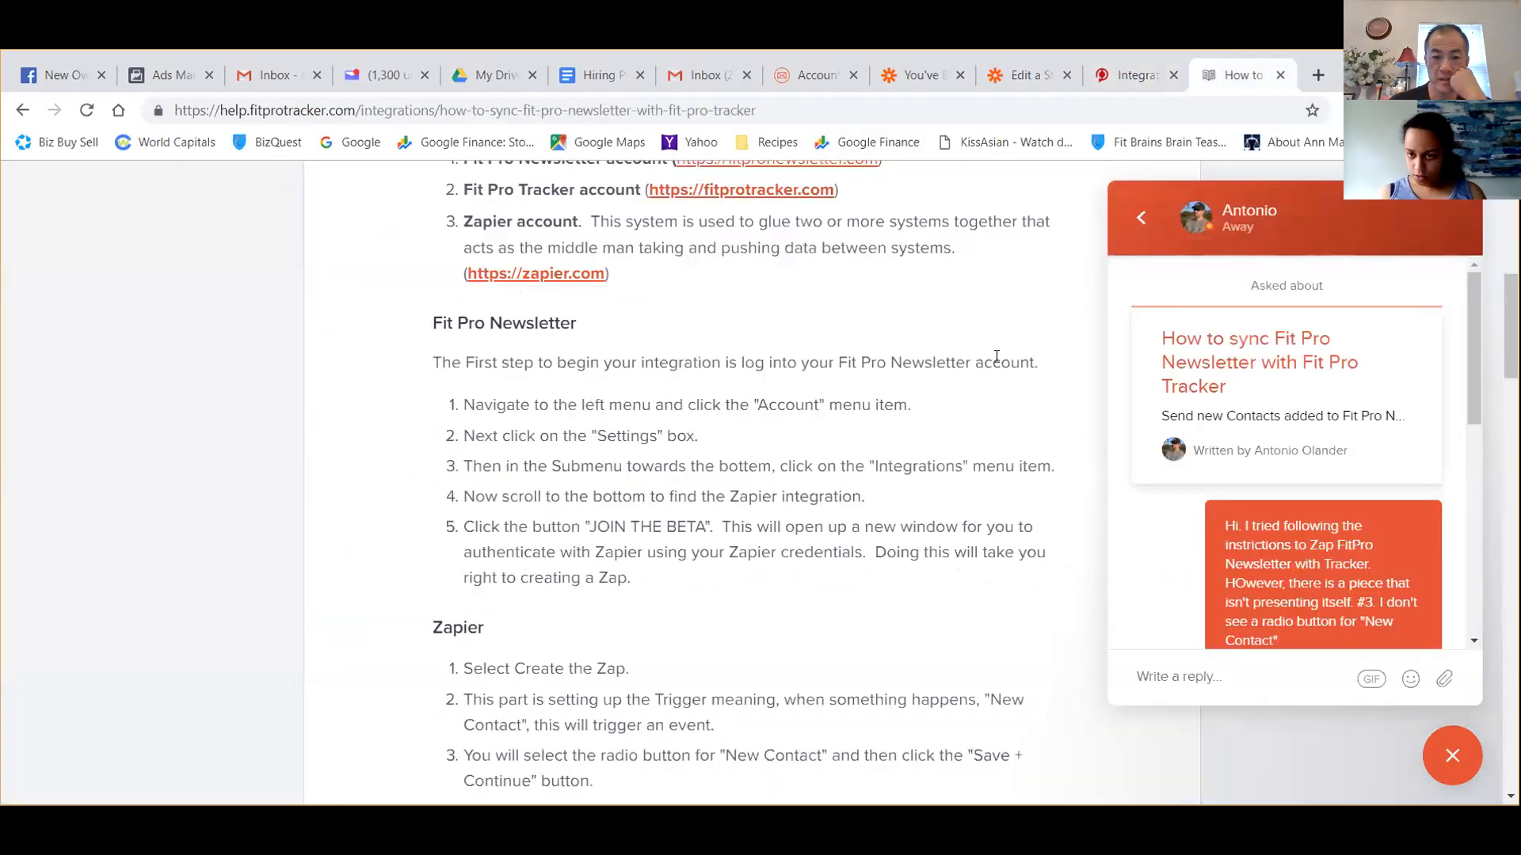
{"action": "scroll", "coordinate": [997, 356], "scroll_direction": "down", "scroll_amount": 3}
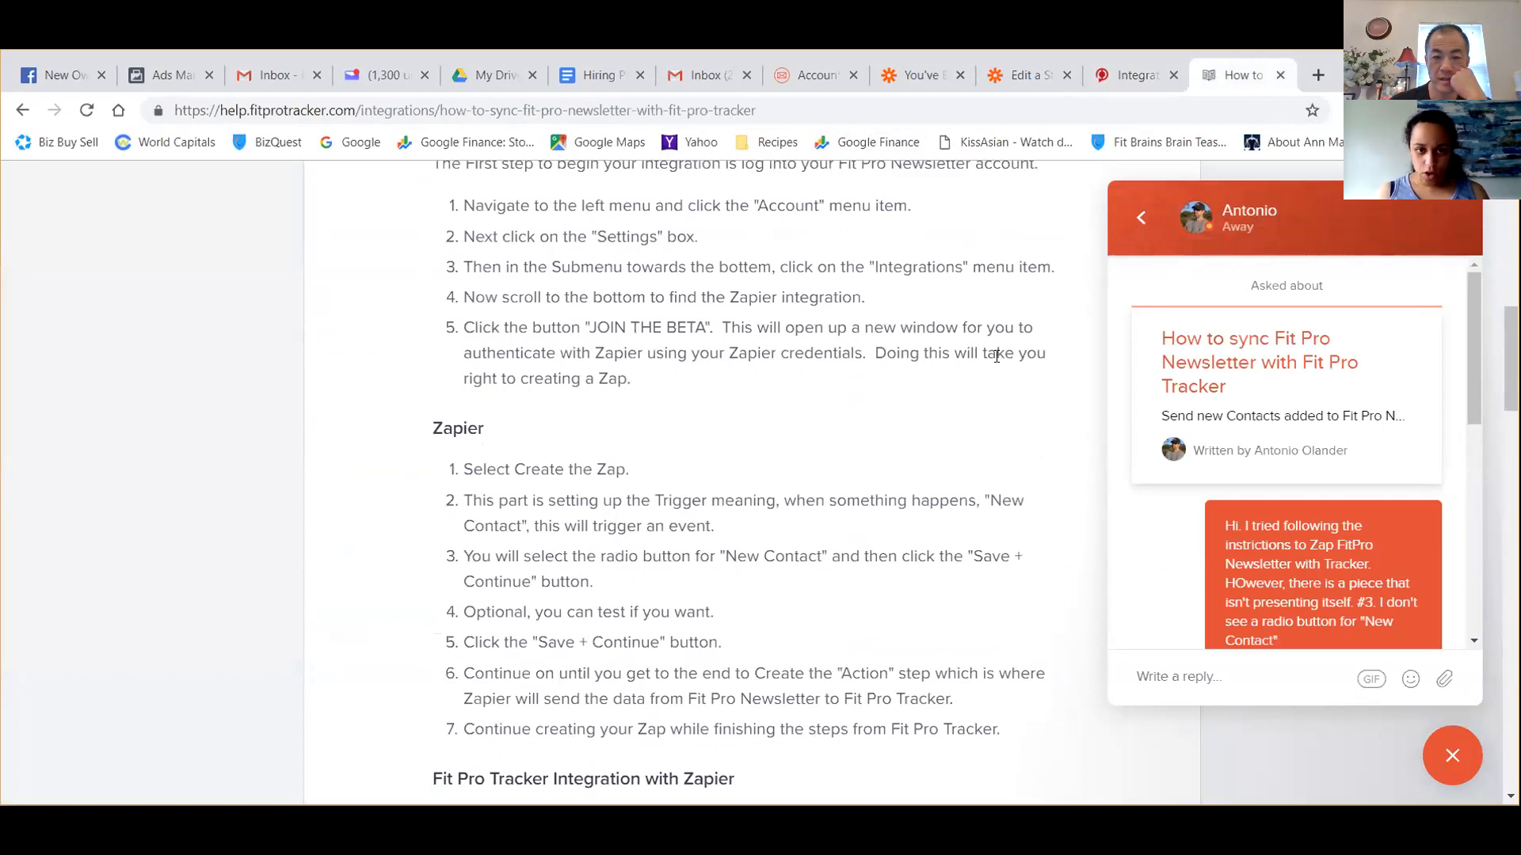
{"action": "scroll", "coordinate": [997, 355], "scroll_direction": "up", "scroll_amount": 3}
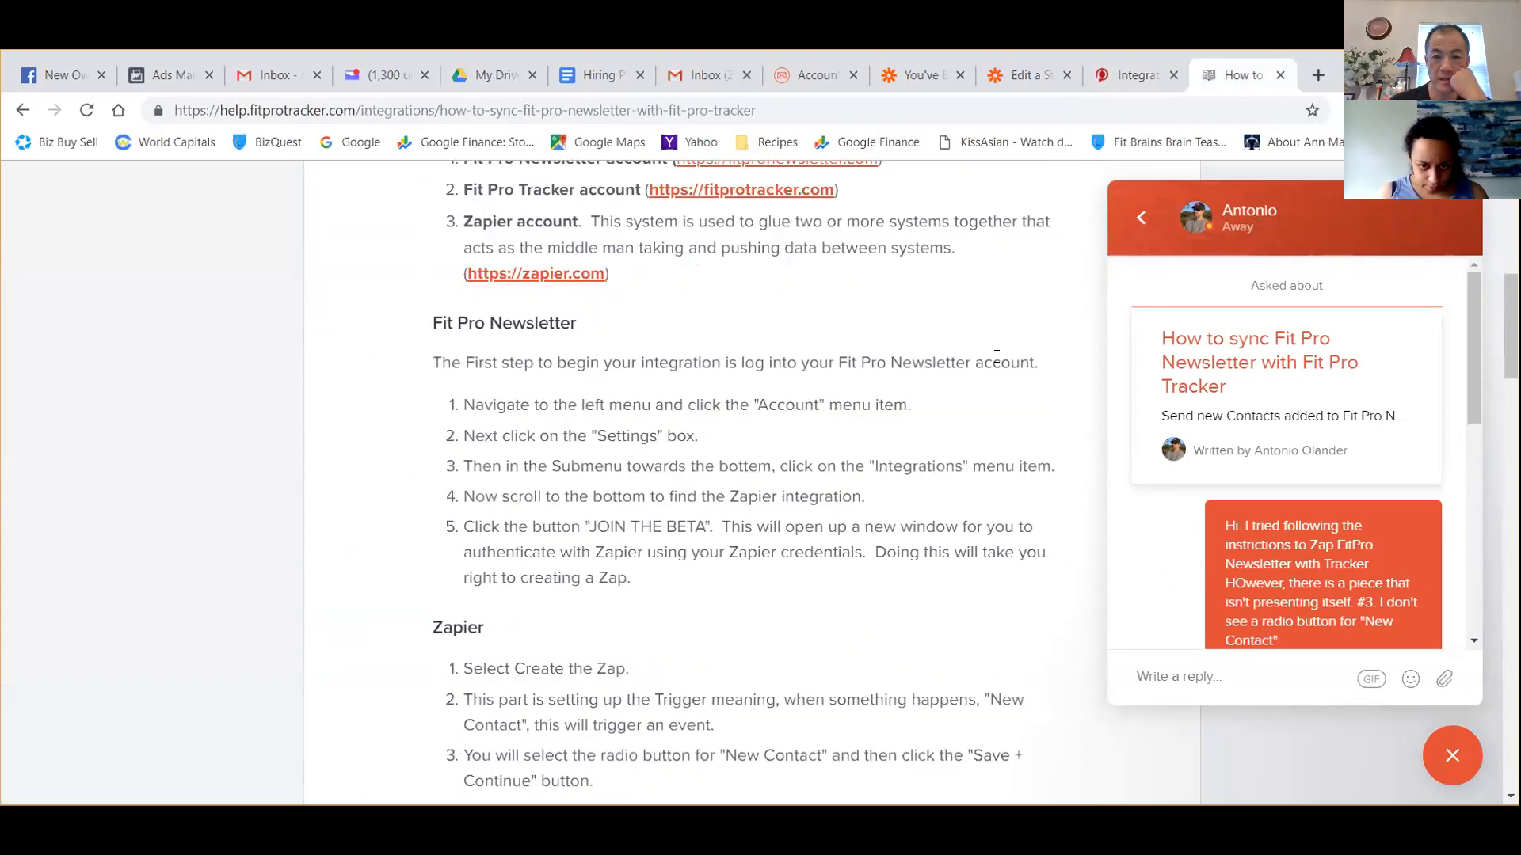
{"action": "scroll", "coordinate": [996, 356], "scroll_direction": "up", "scroll_amount": 1}
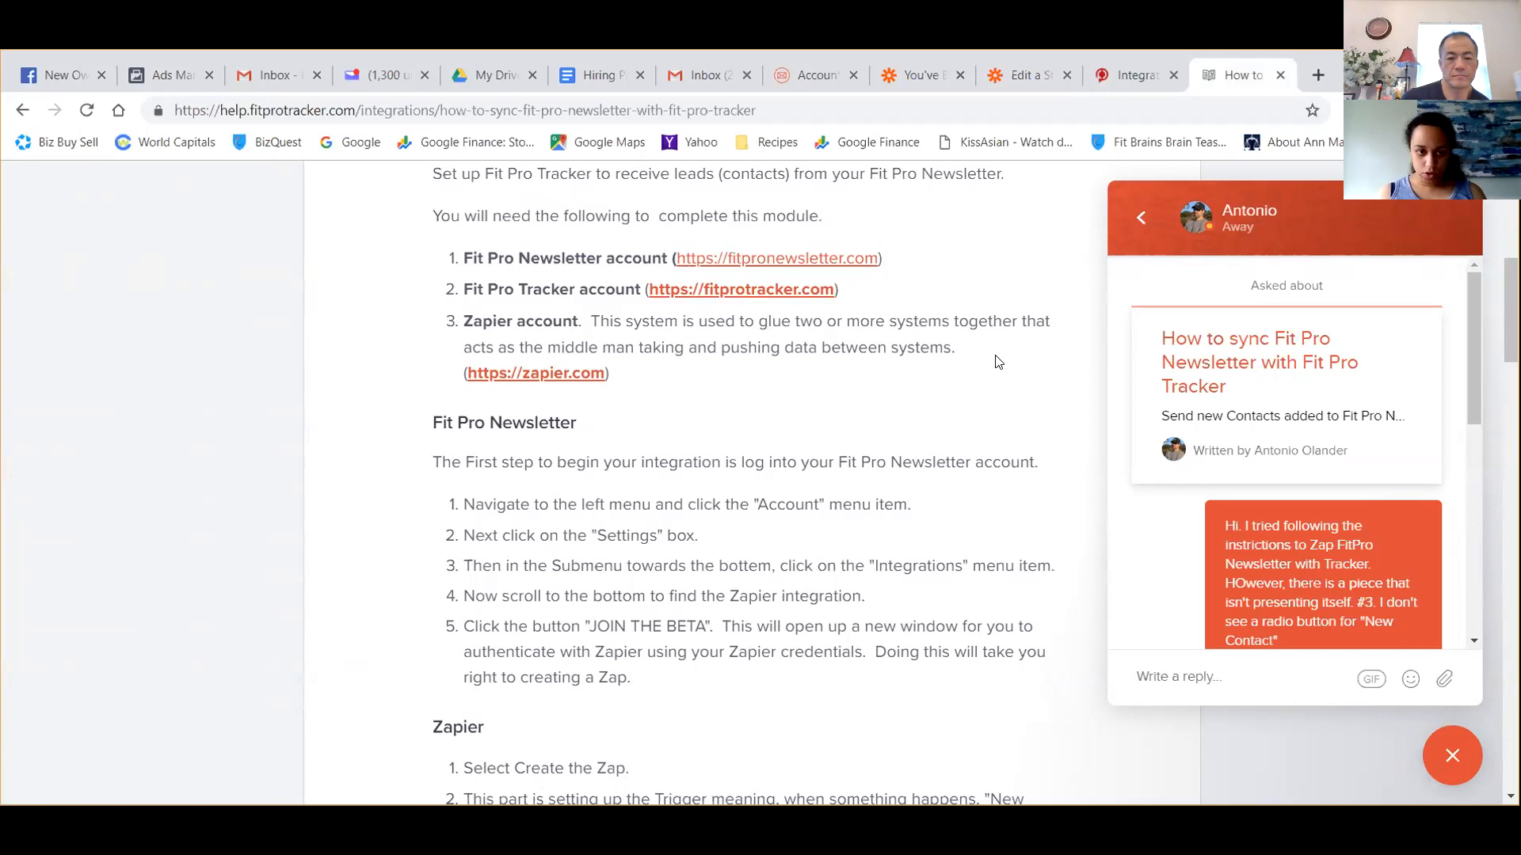
{"action": "scroll", "coordinate": [930, 321], "scroll_direction": "down", "scroll_amount": 5}
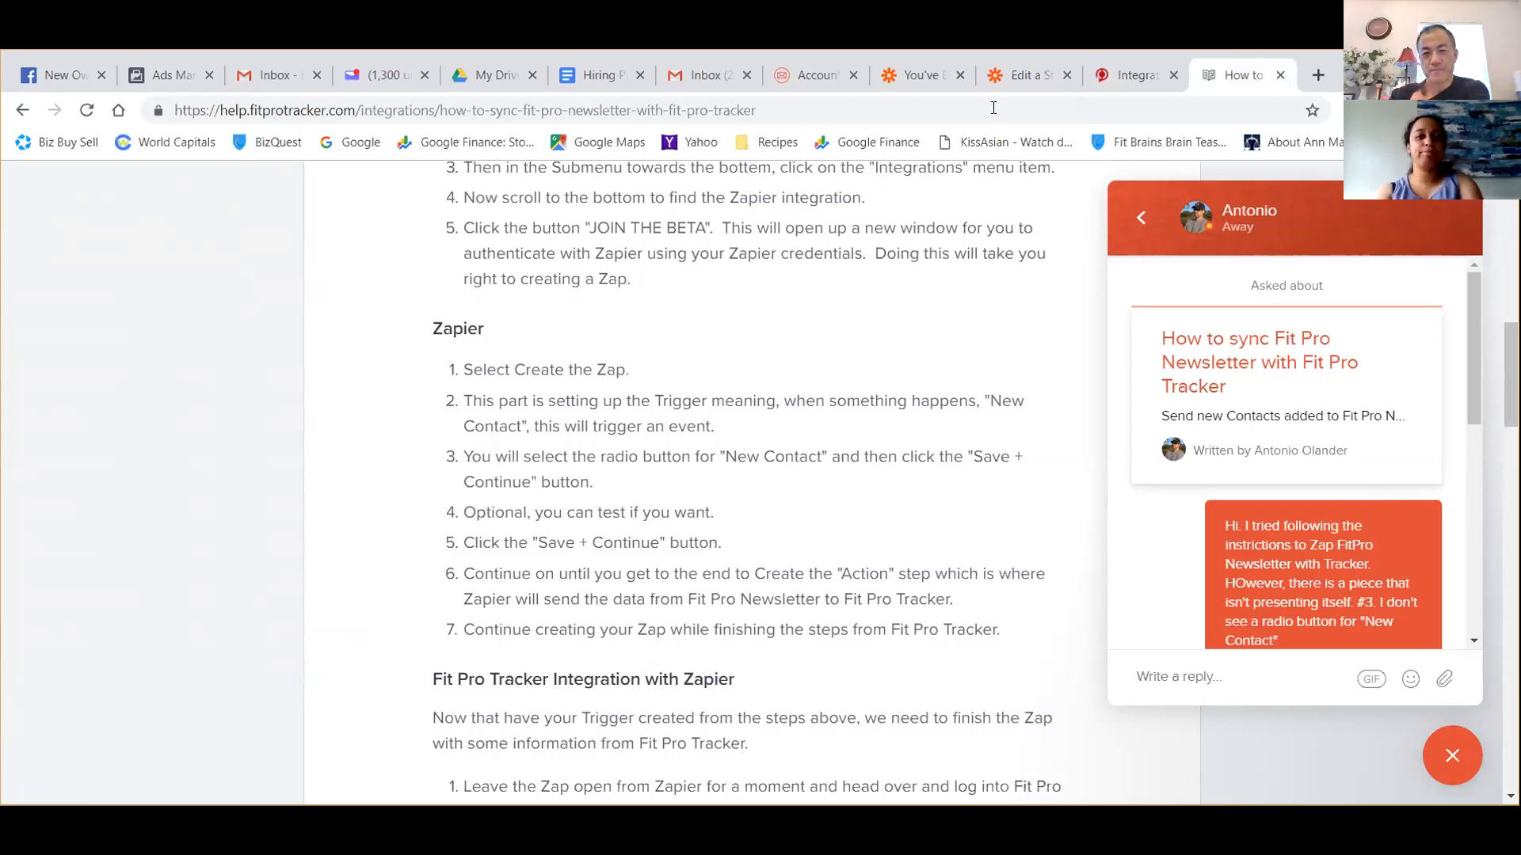
Compare the FitPro invitation page, the FitPro account's Zapier integration section and the Zap's trigger app selection.
{"action": "left_click", "coordinate": [895, 82]}
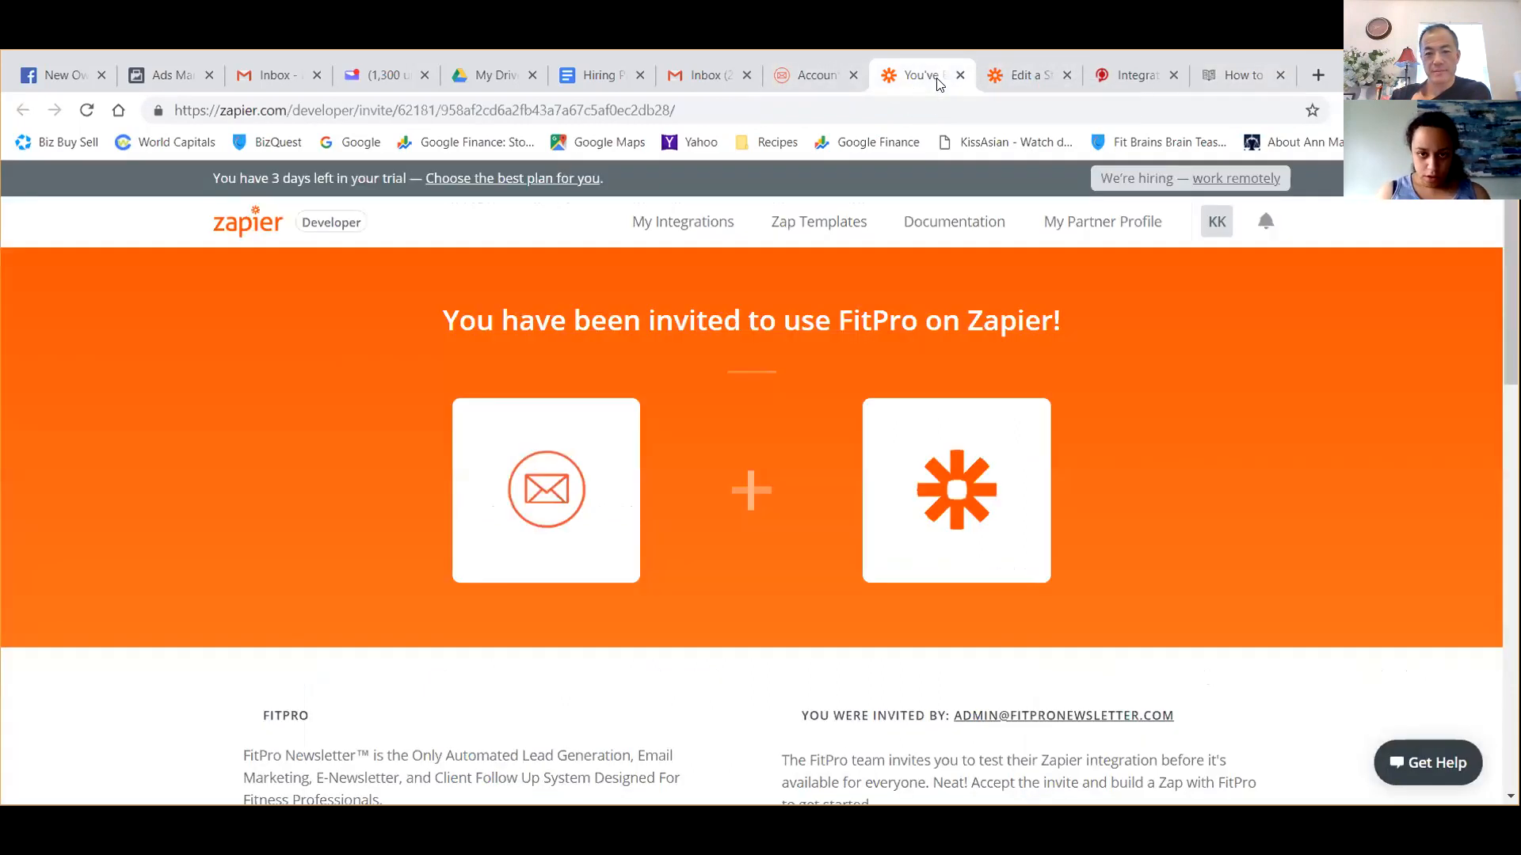
{"action": "left_click", "coordinate": [1000, 76]}
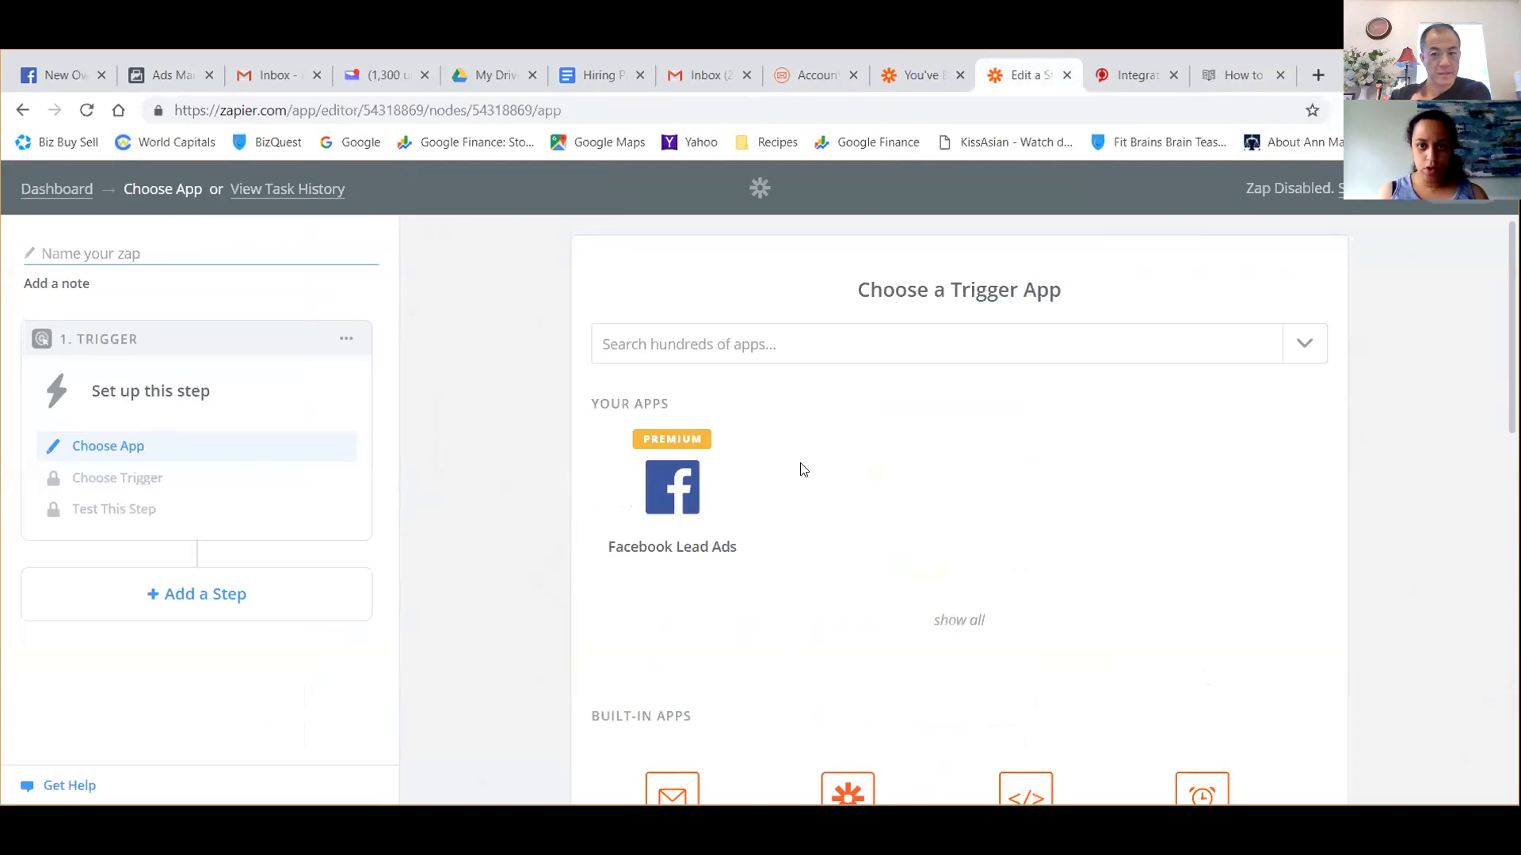
{"action": "left_click", "coordinate": [928, 75]}
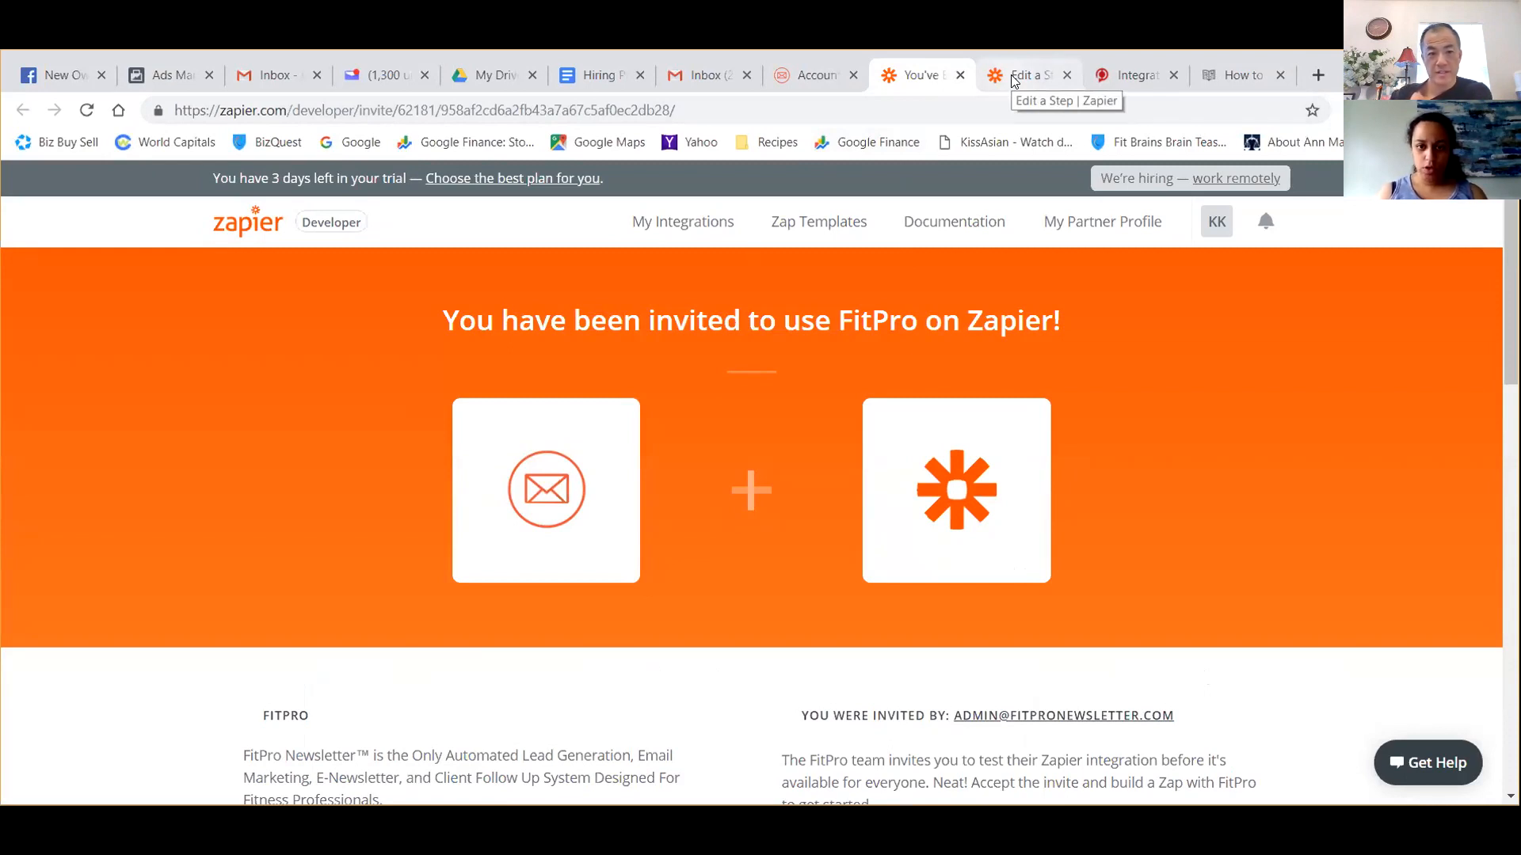
{"action": "left_click", "coordinate": [824, 87]}
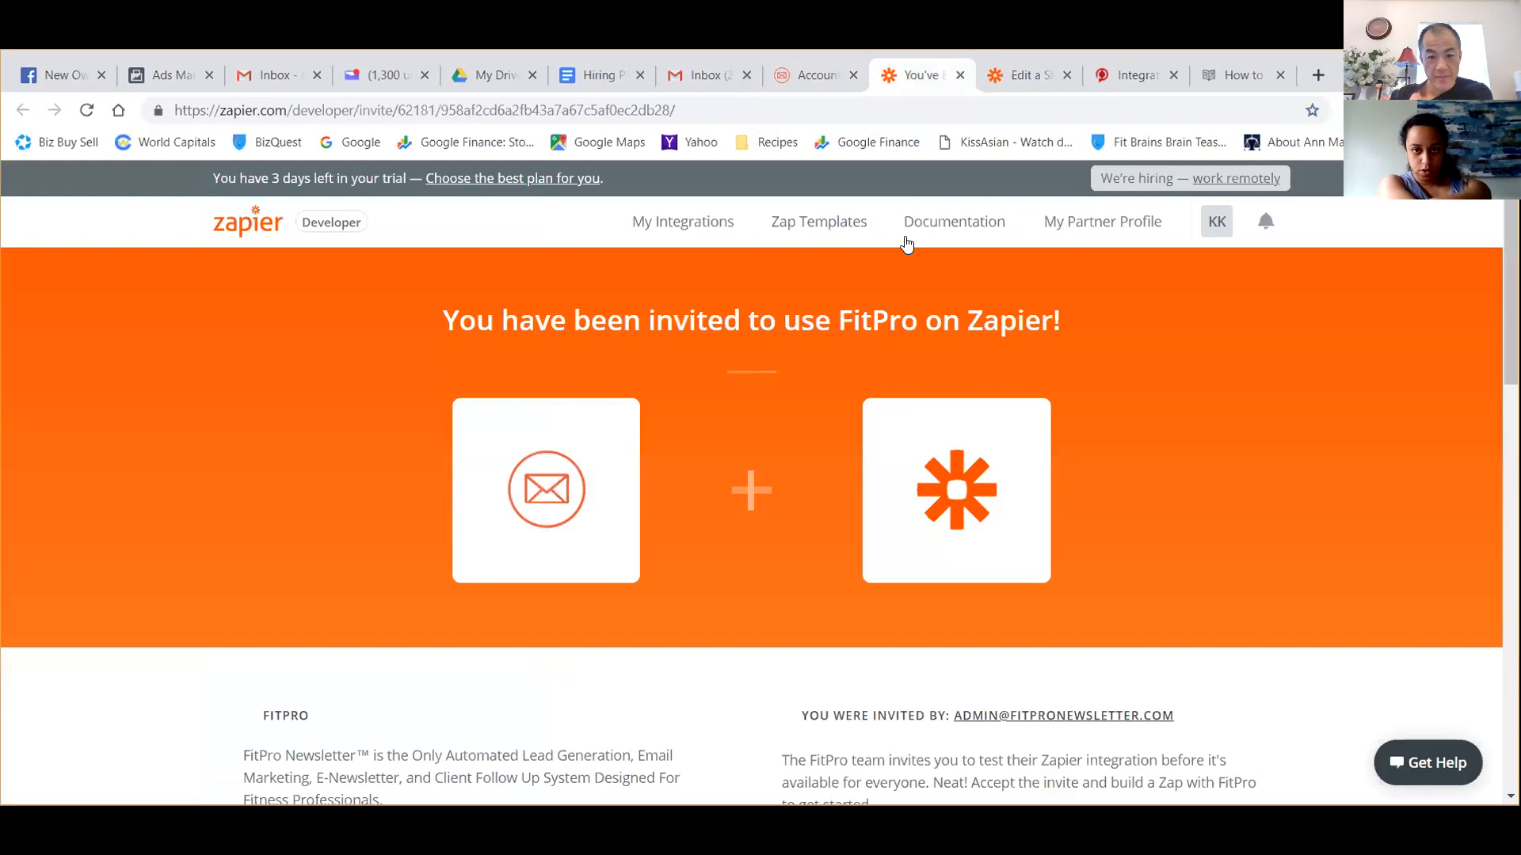
{"action": "left_click", "coordinate": [908, 80]}
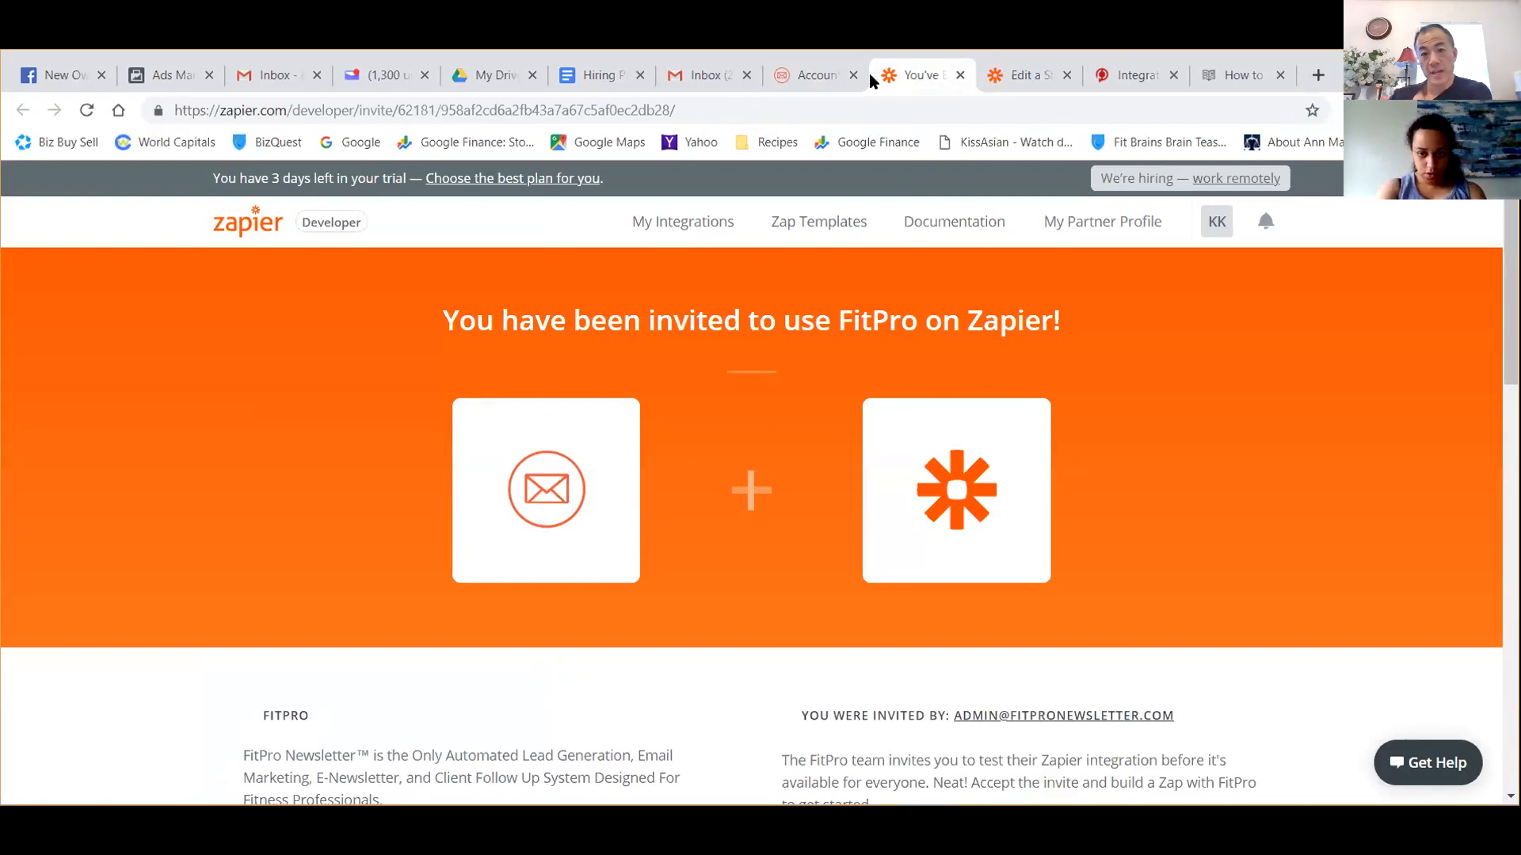
{"action": "left_click", "coordinate": [1028, 75]}
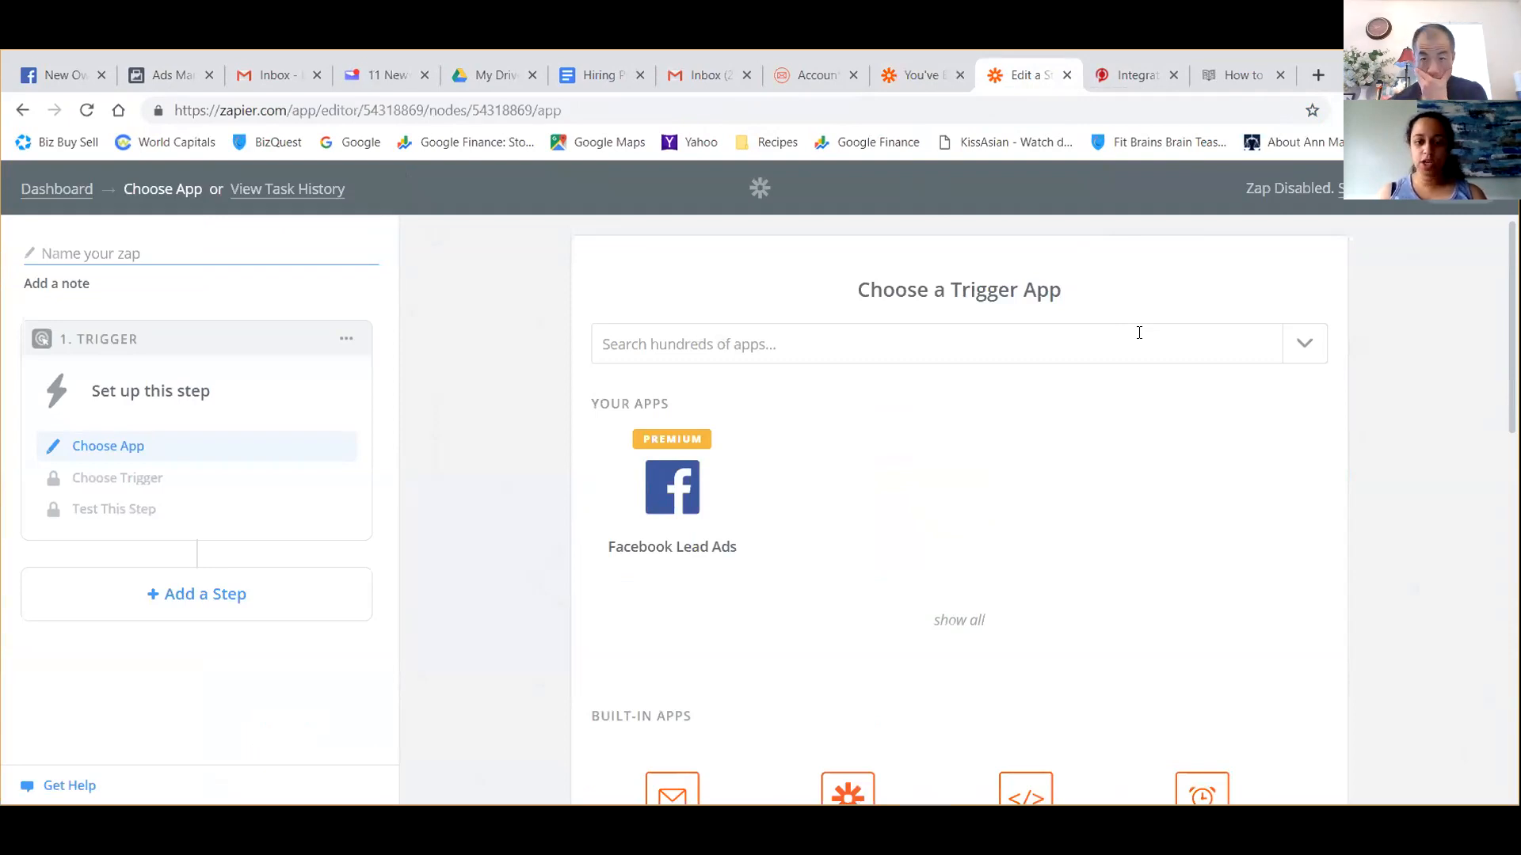
Compare the help article's Fit Pro Newsletter and Zapier instructions with the Zap's trigger app selection and the FitPro invitation page.
{"action": "left_click", "coordinate": [1257, 86]}
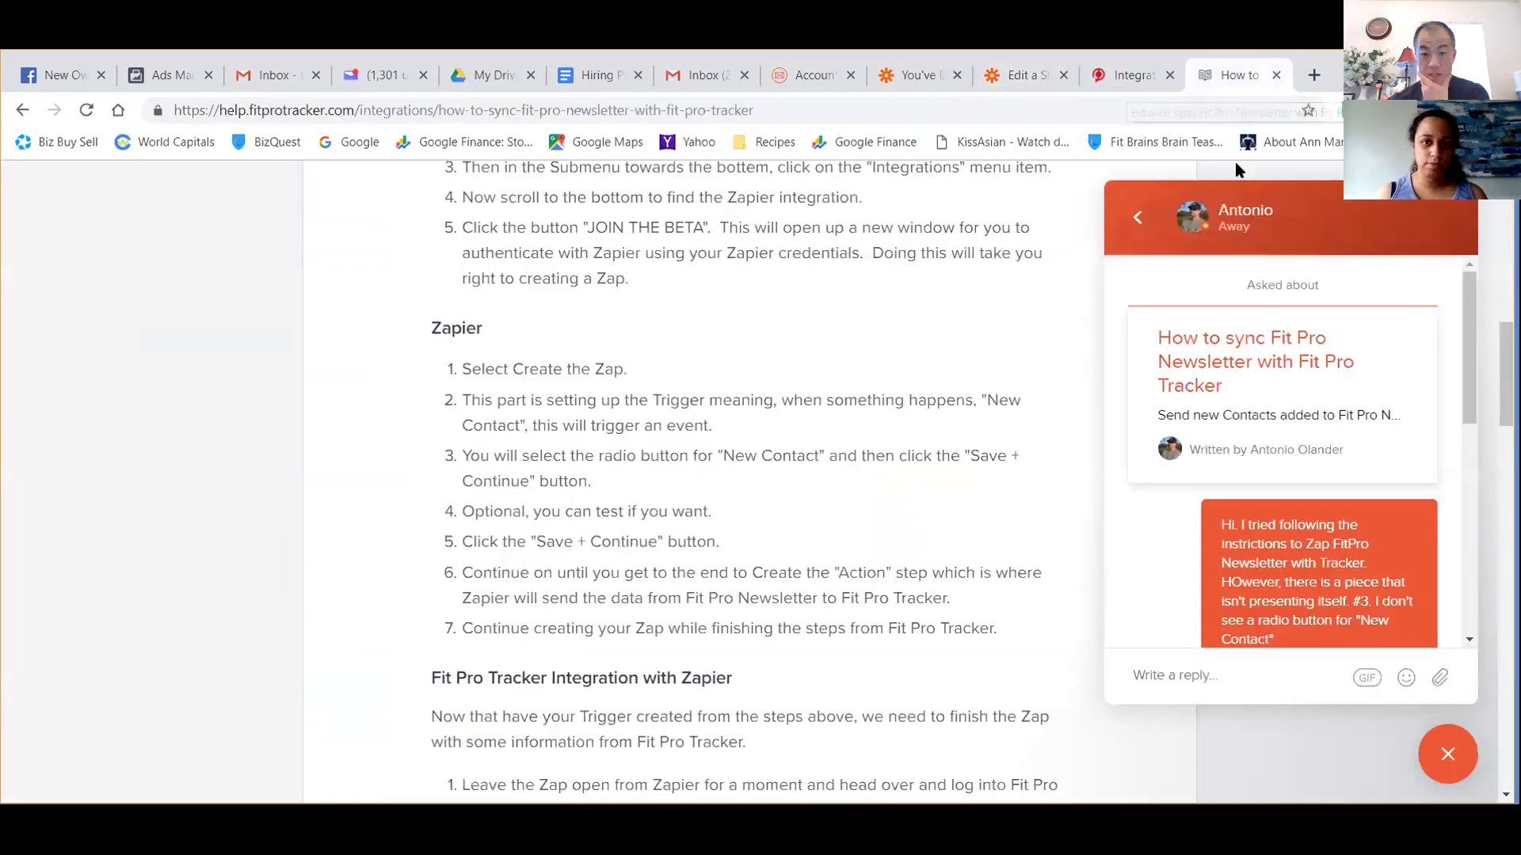
{"action": "scroll", "coordinate": [841, 421], "scroll_direction": "up", "scroll_amount": 3}
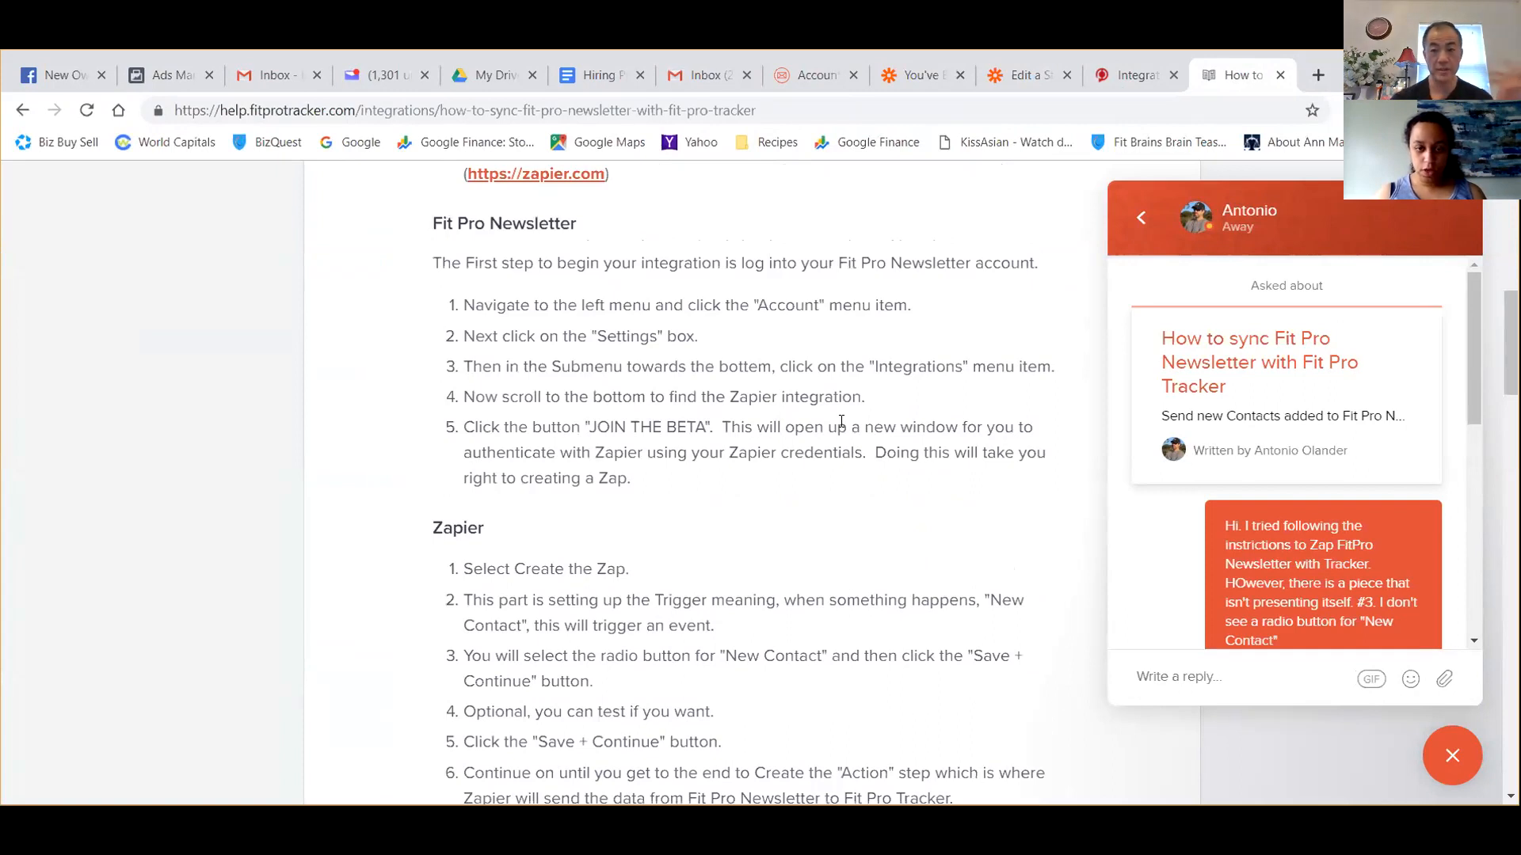
{"action": "left_click", "coordinate": [1058, 77]}
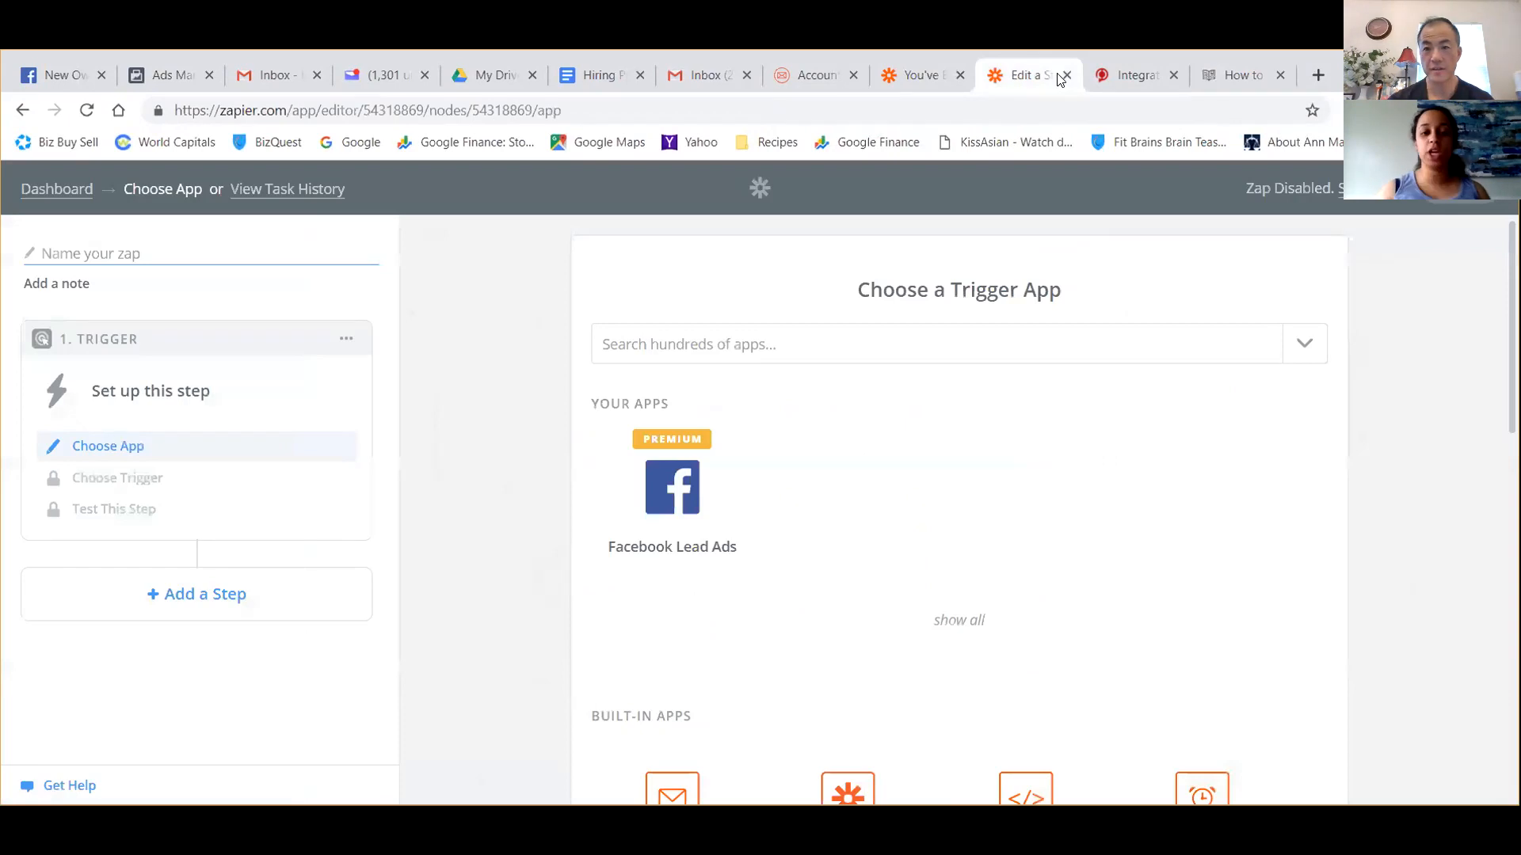
{"action": "left_click", "coordinate": [913, 82]}
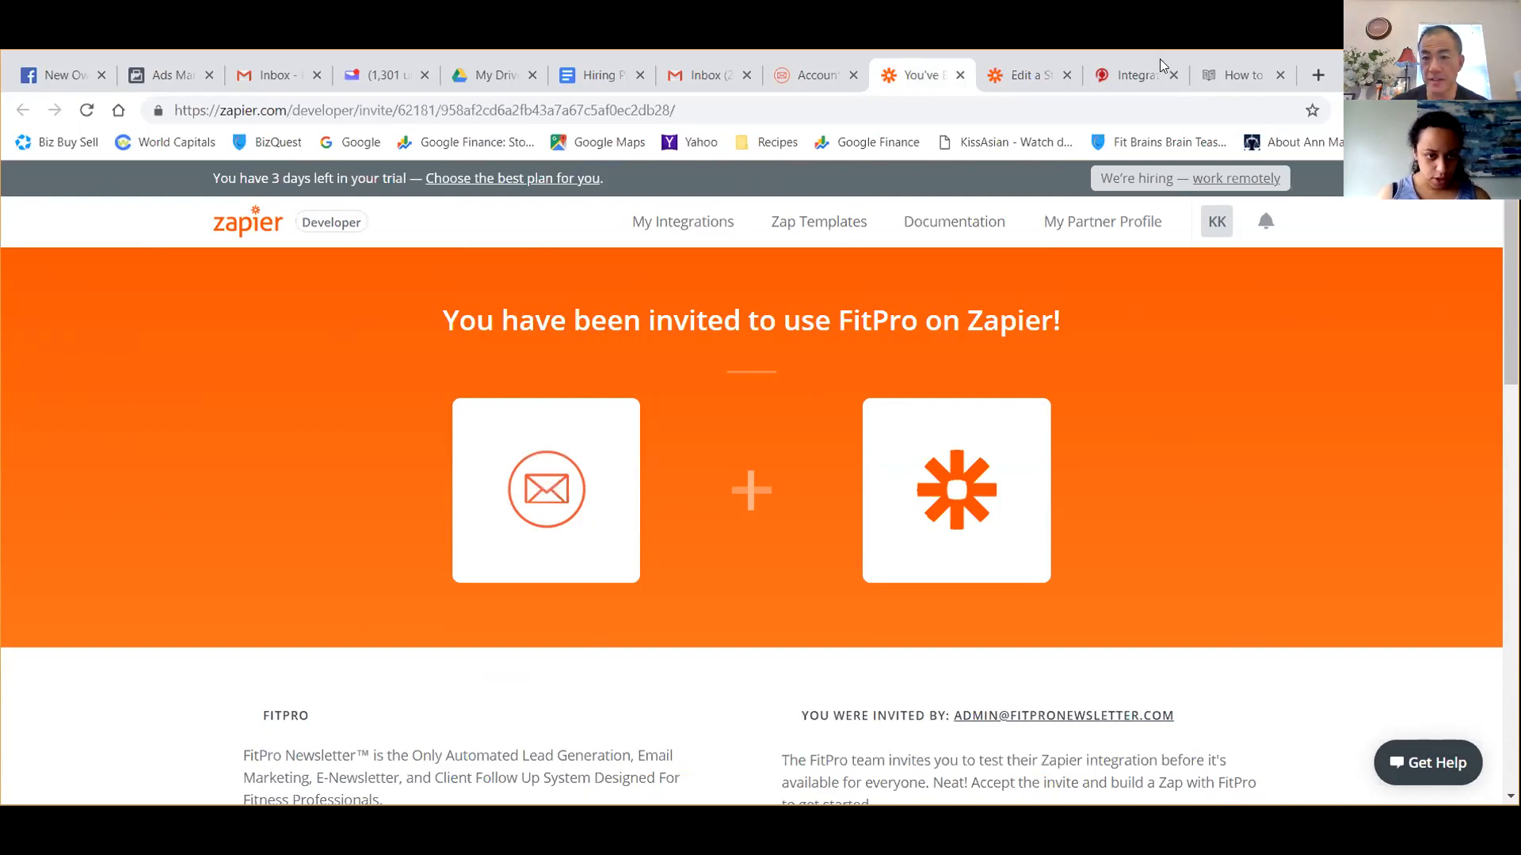
{"action": "left_click", "coordinate": [1241, 75]}
{"action": "scroll", "coordinate": [830, 374], "scroll_direction": "up", "scroll_amount": 5}
{"action": "scroll", "coordinate": [831, 375], "scroll_direction": "down", "scroll_amount": 2}
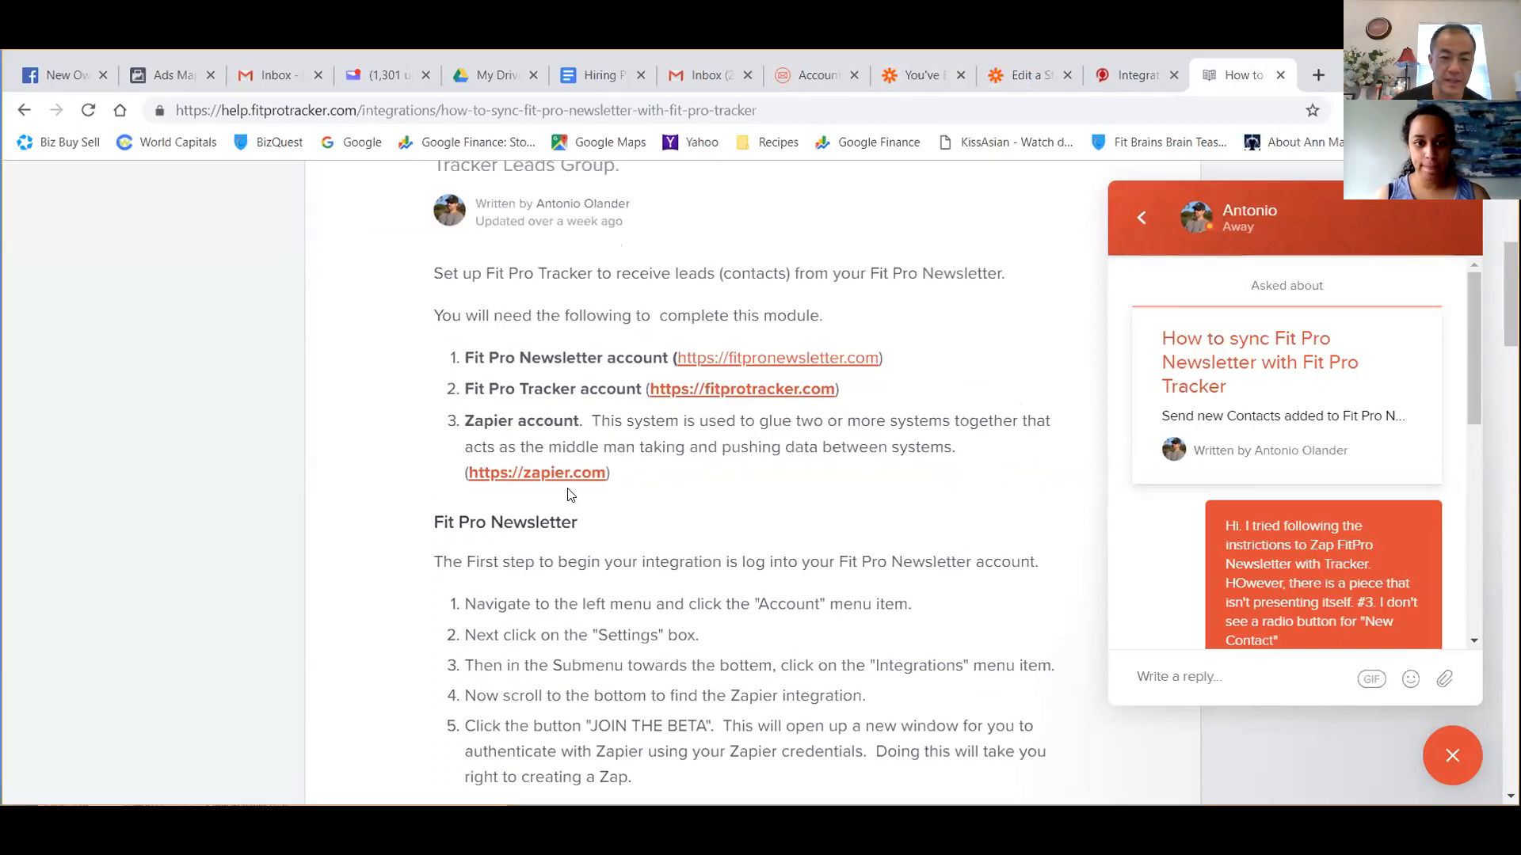
{"action": "left_click", "coordinate": [903, 80]}
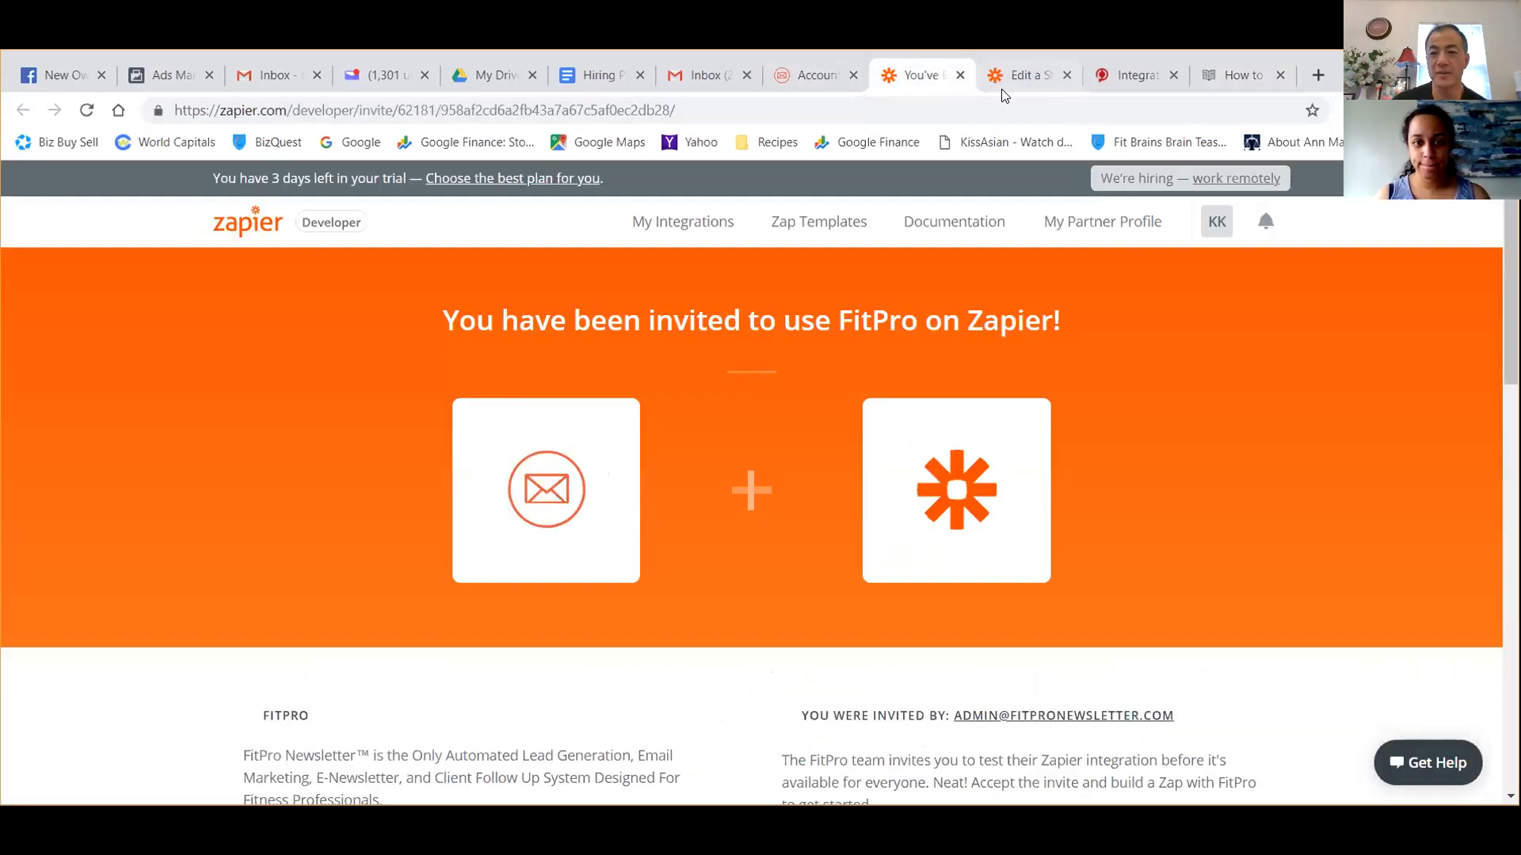
{"action": "left_click", "coordinate": [1026, 77]}
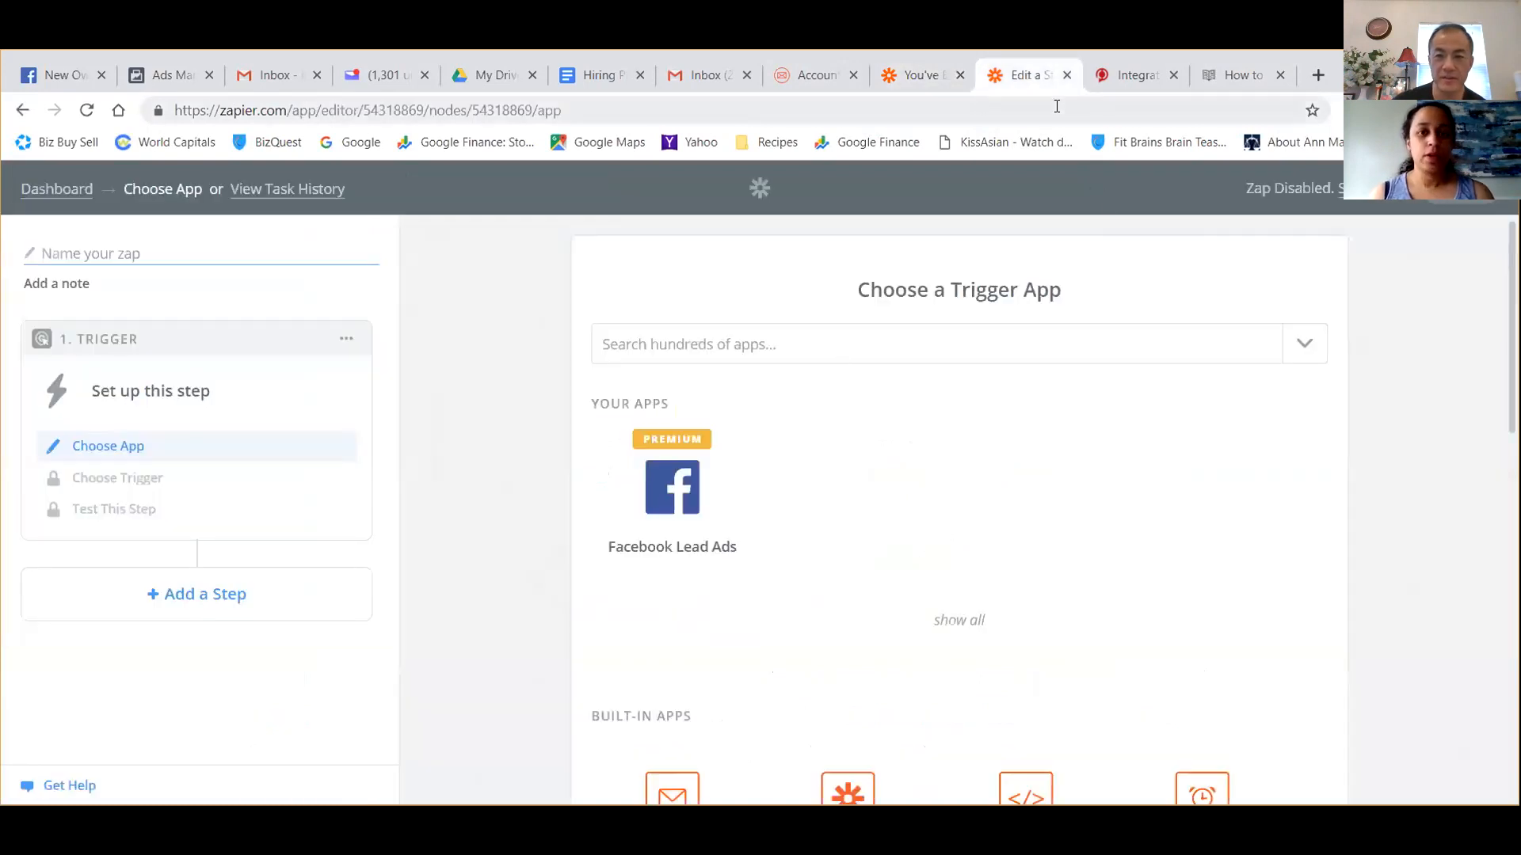
Try to accept the FitPro invitation on Zapier and build a Zap from it.
{"action": "left_click", "coordinate": [824, 83]}
{"action": "left_click", "coordinate": [915, 77]}
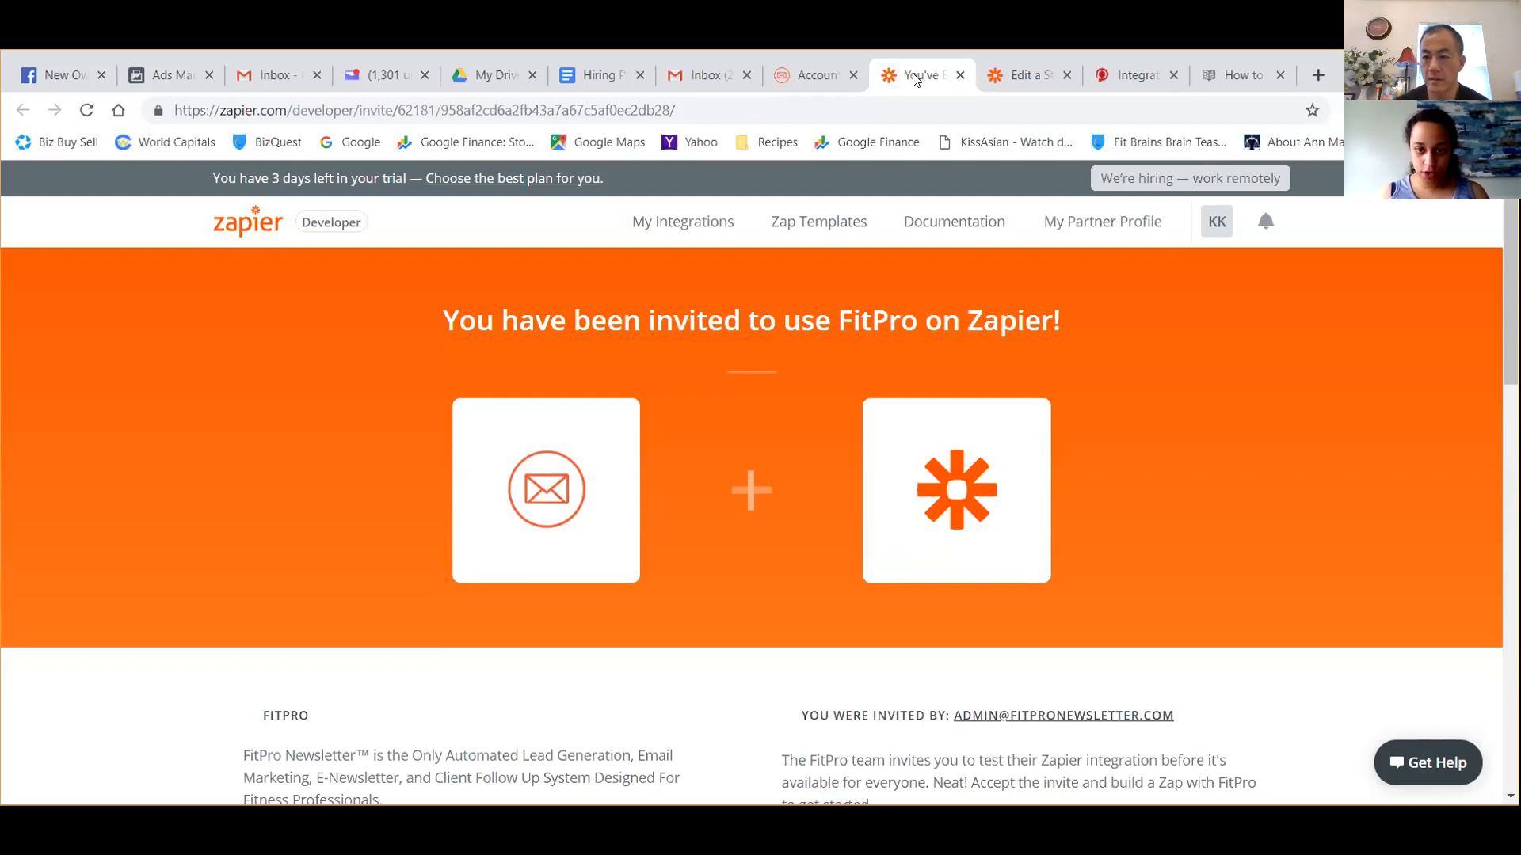
{"action": "scroll", "coordinate": [862, 387], "scroll_direction": "down", "scroll_amount": 3}
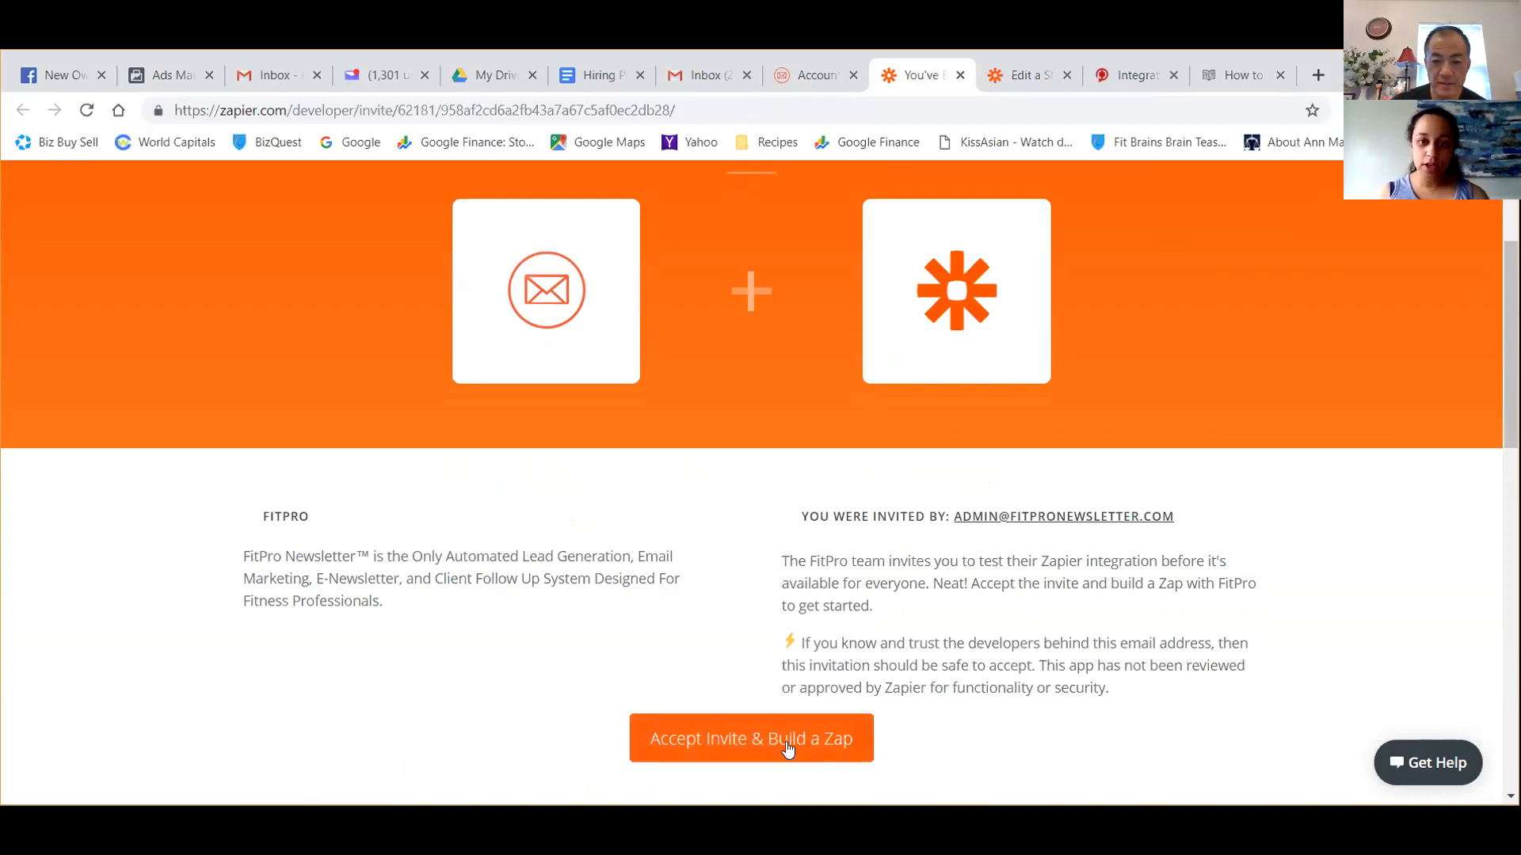
{"action": "scroll", "coordinate": [825, 681], "scroll_direction": "down", "scroll_amount": 5}
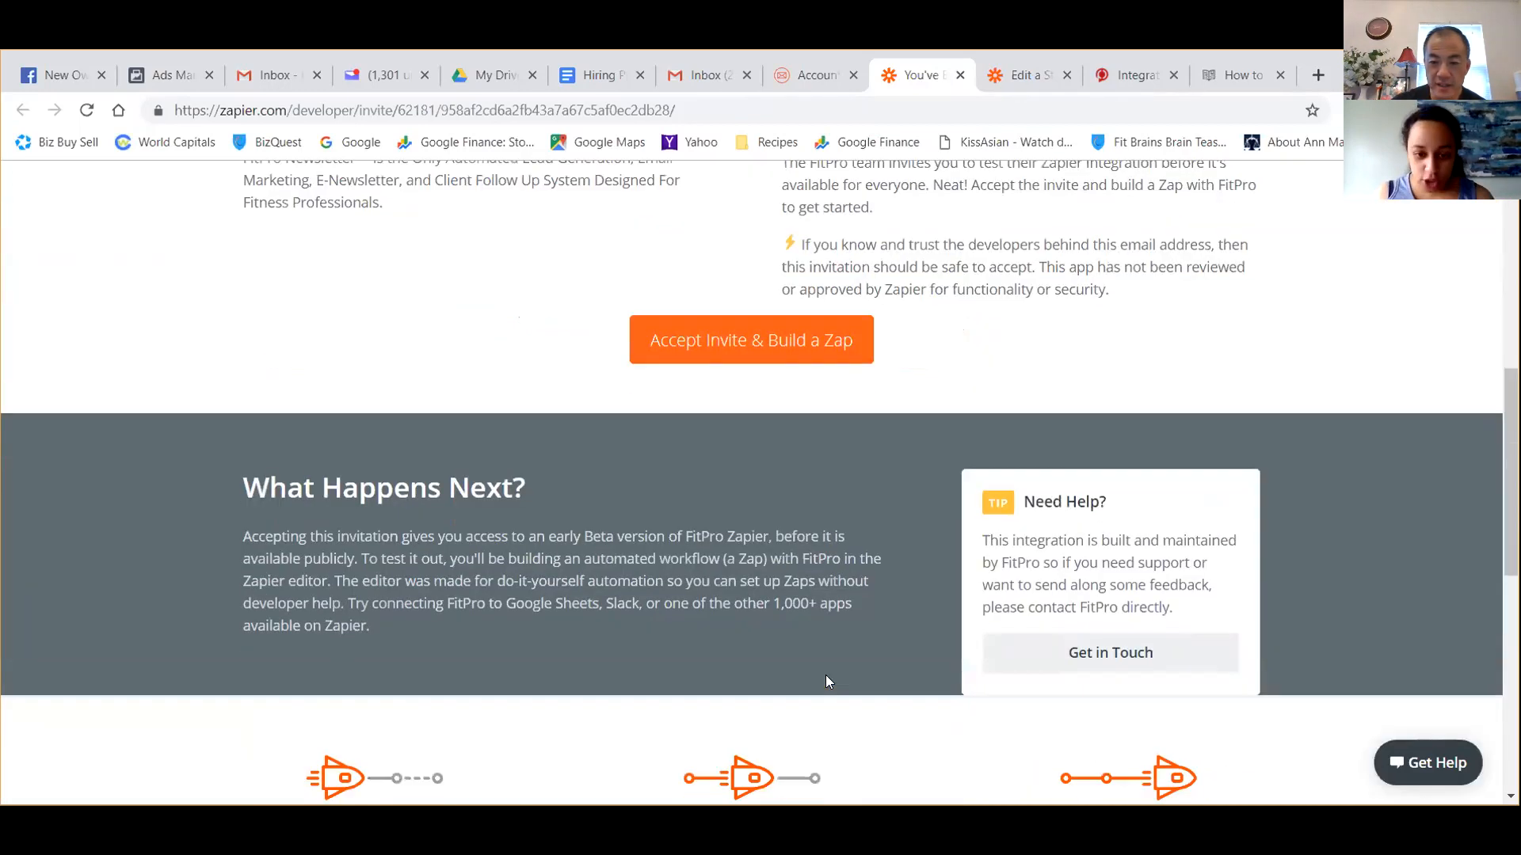
{"action": "left_click", "coordinate": [752, 344]}
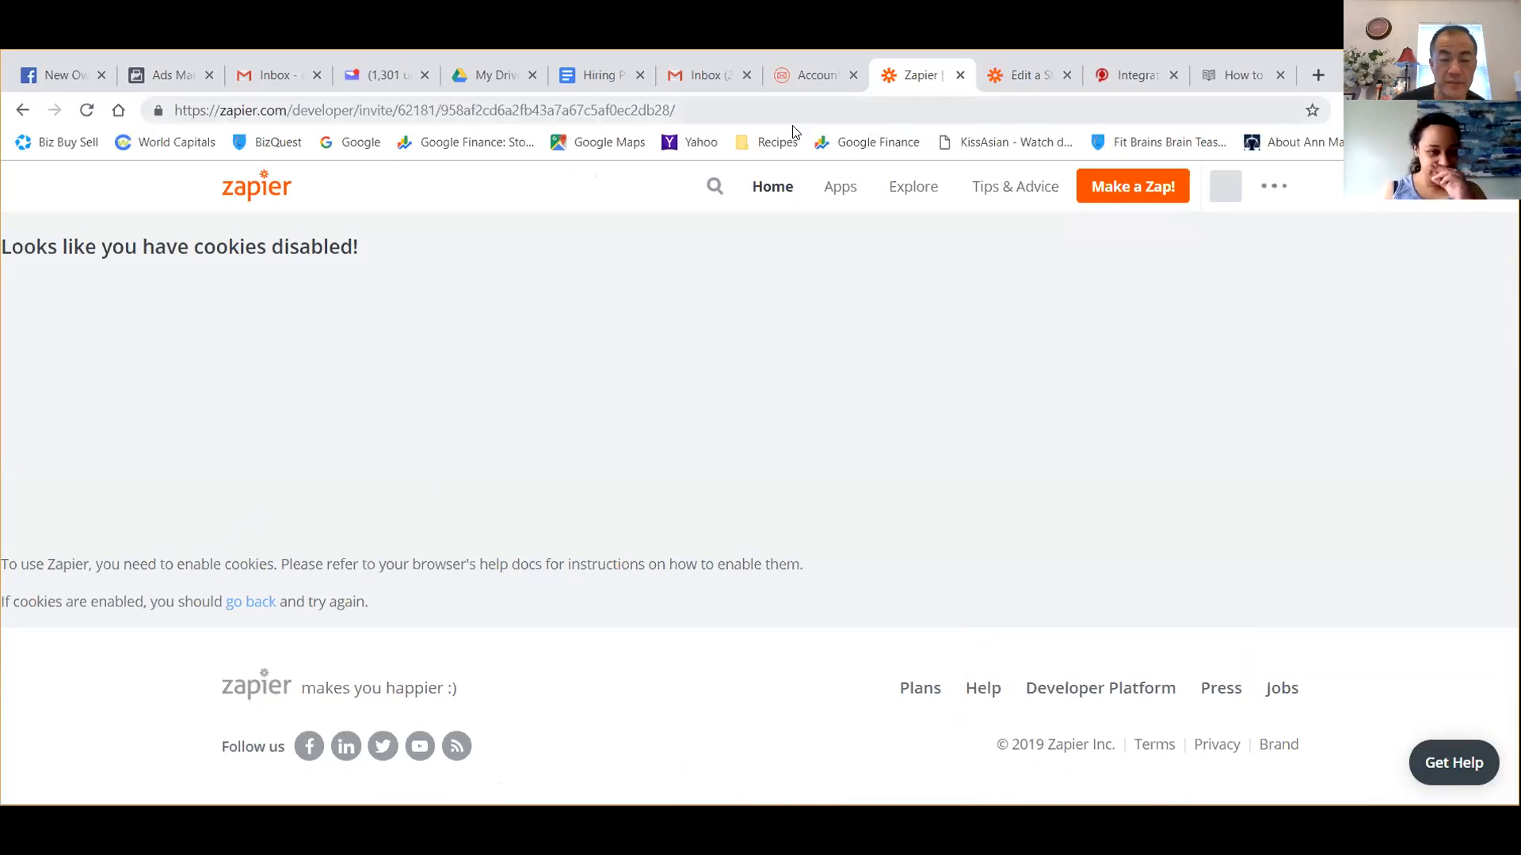
Open the Chrome settings and expand the advanced options.
{"action": "left_click", "coordinate": [1338, 110]}
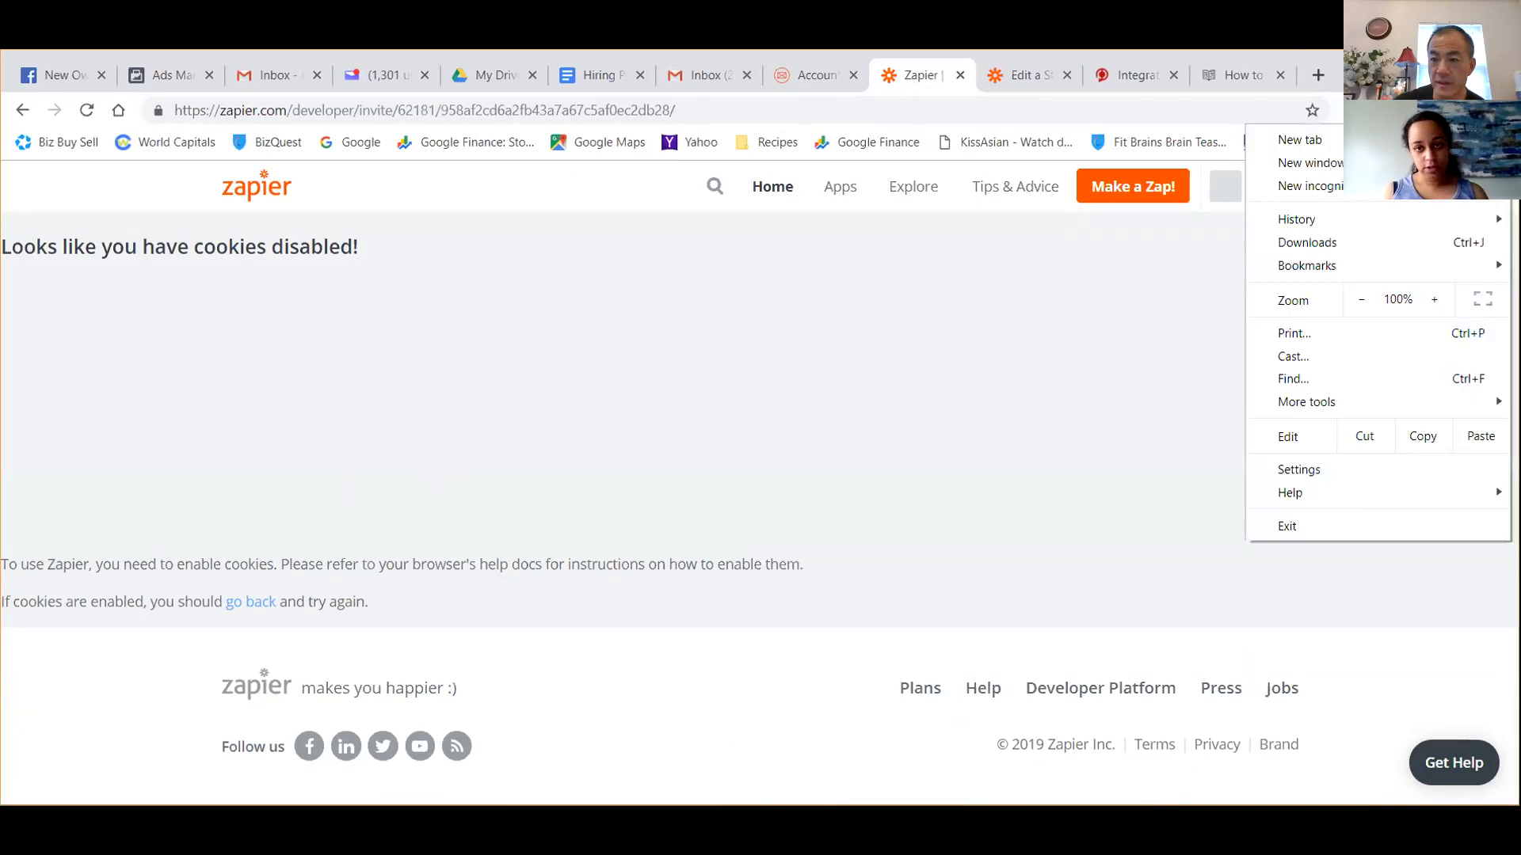
{"action": "left_click", "coordinate": [1386, 470]}
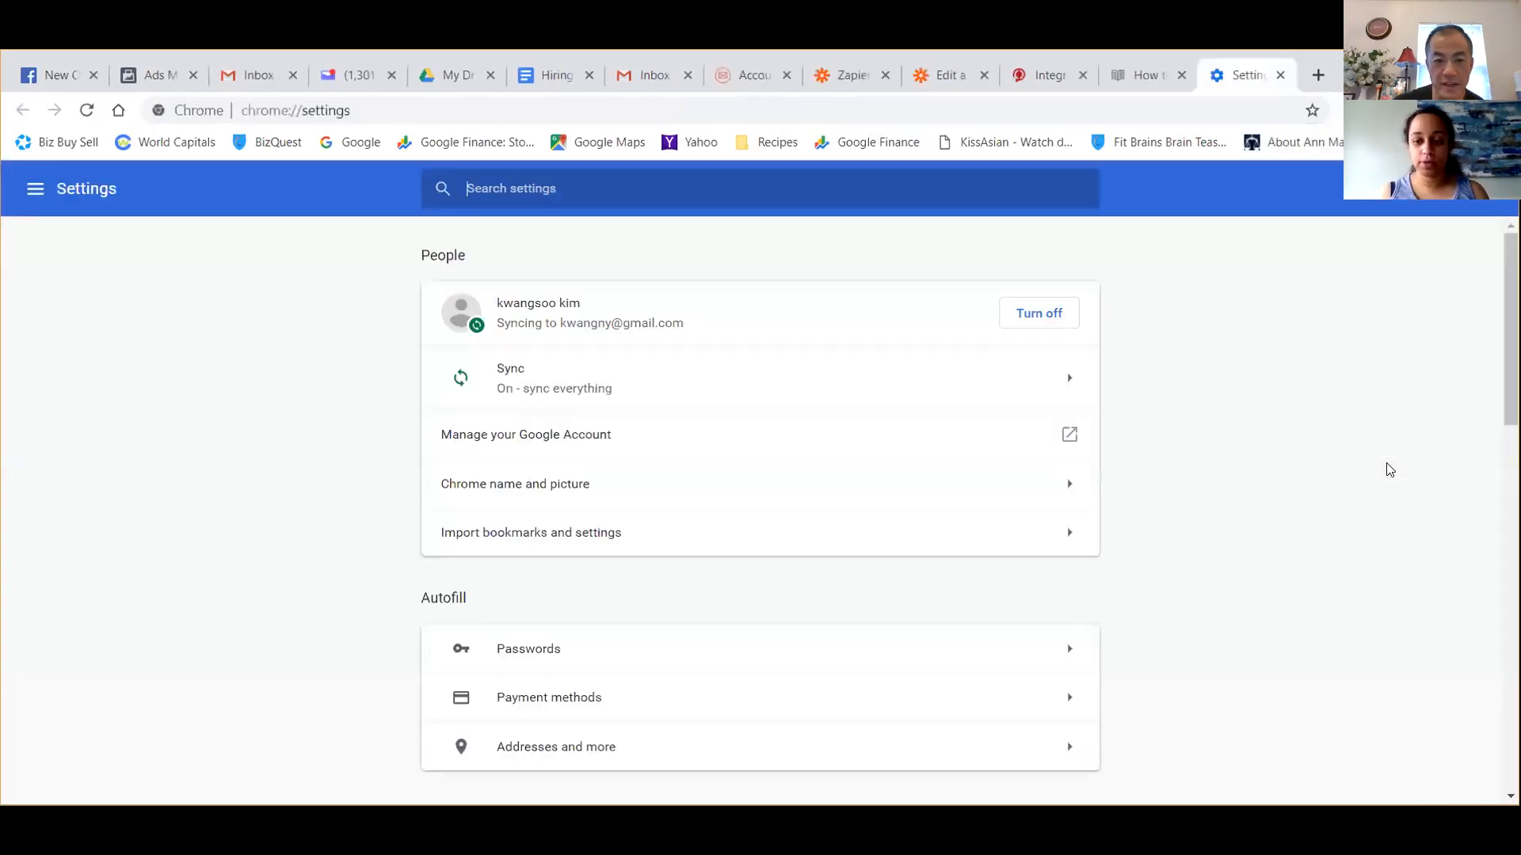
{"action": "scroll", "coordinate": [1284, 438], "scroll_direction": "down", "scroll_amount": 1}
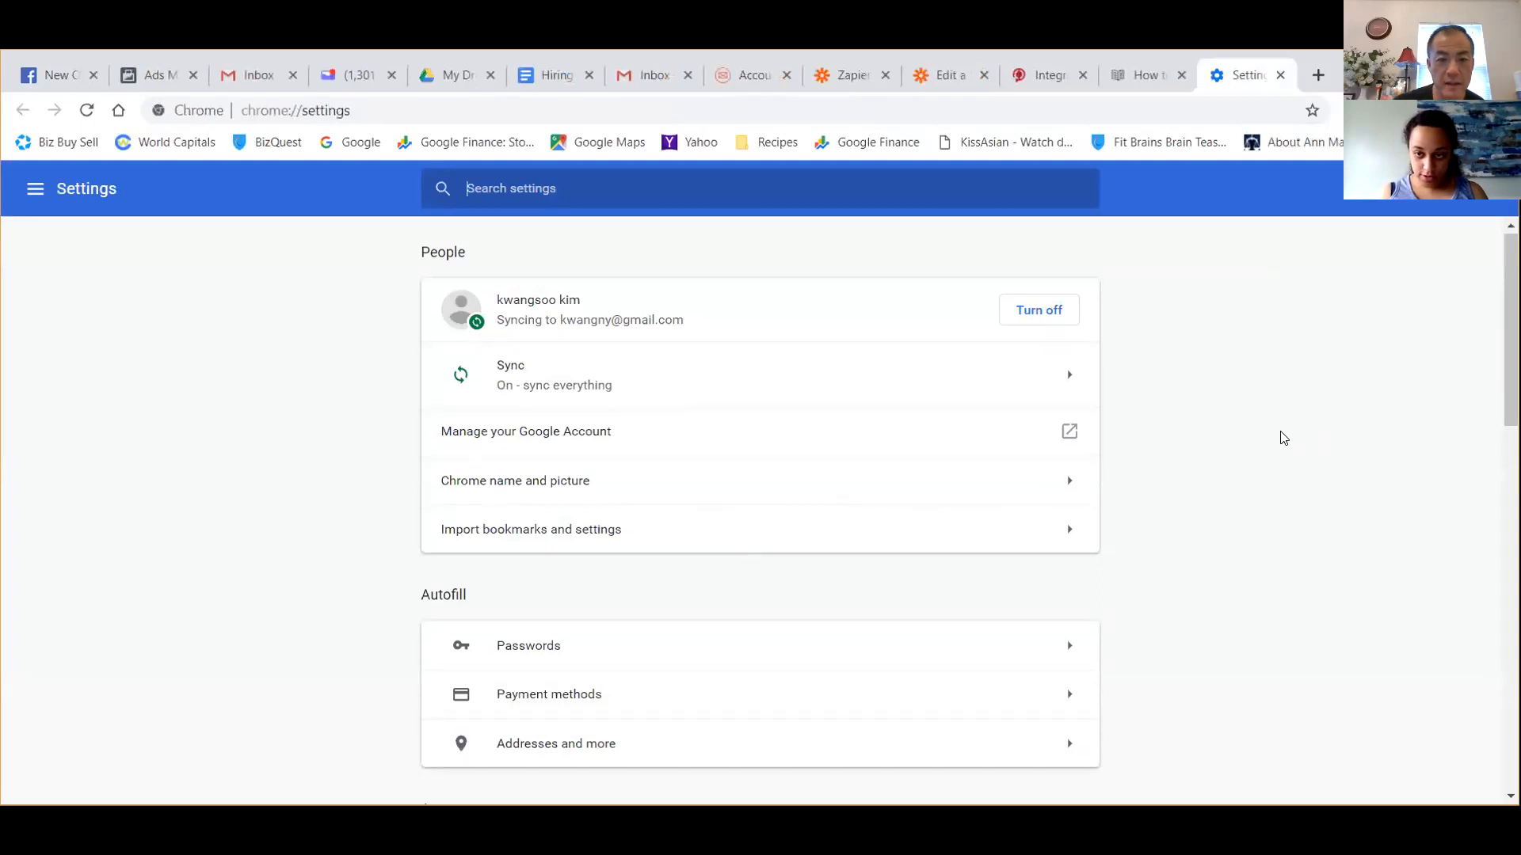
{"action": "scroll", "coordinate": [1284, 438], "scroll_direction": "down", "scroll_amount": 5}
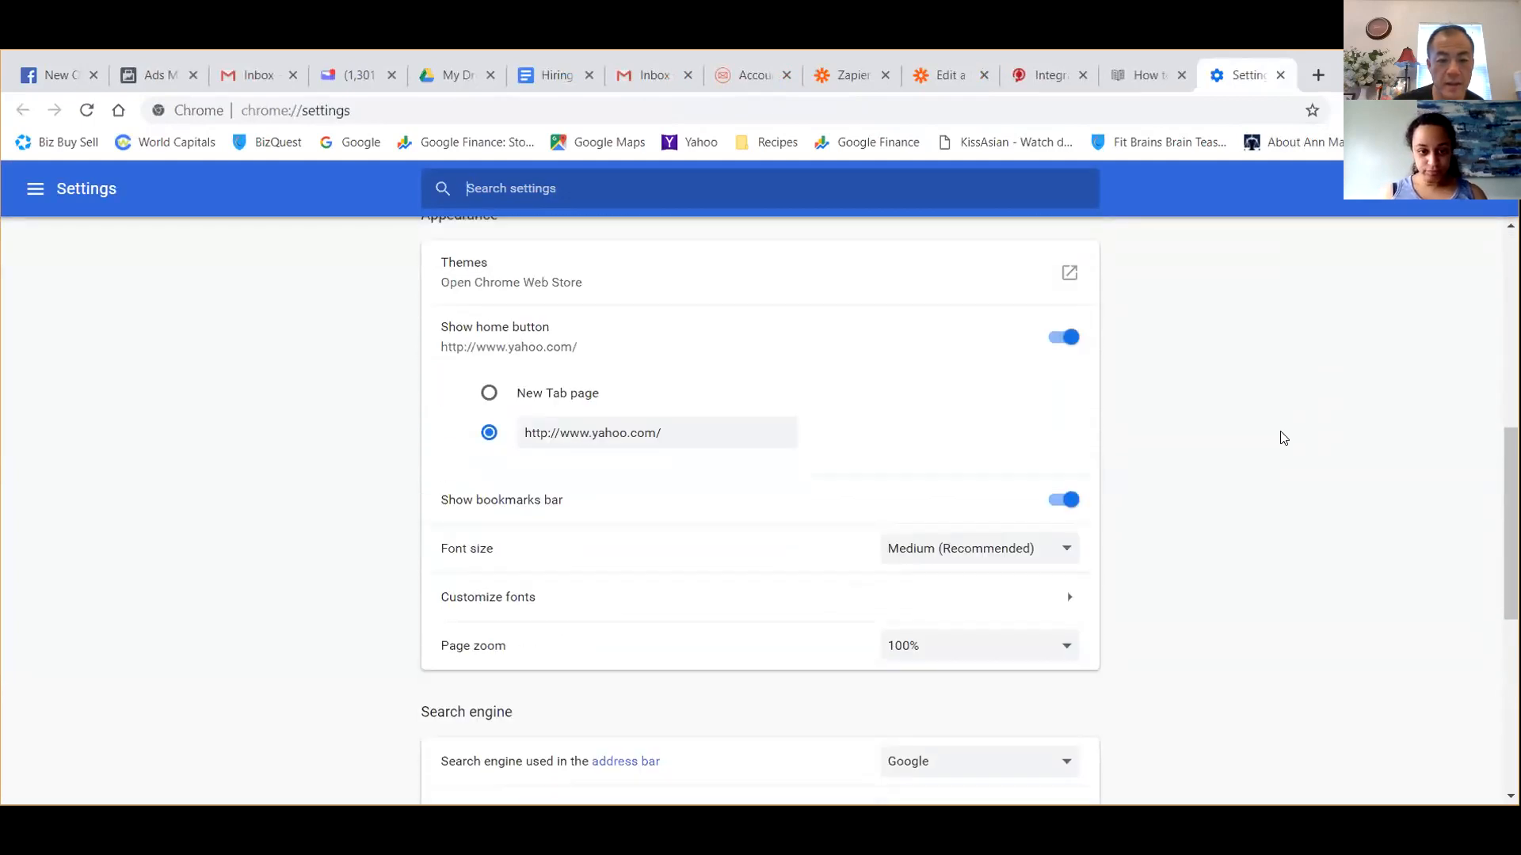
{"action": "scroll", "coordinate": [1283, 438], "scroll_direction": "down", "scroll_amount": 4}
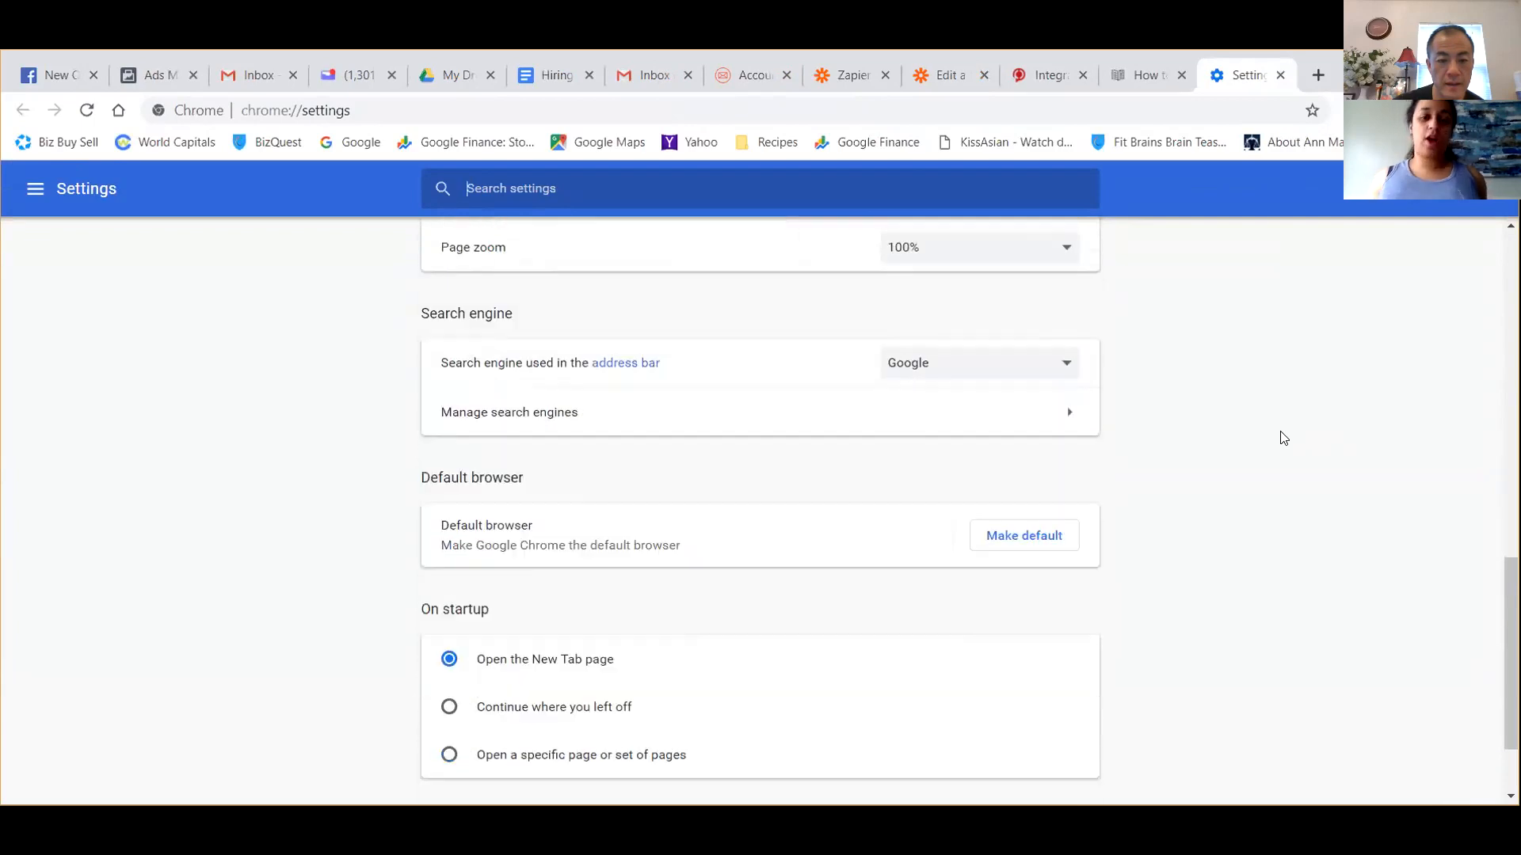
{"action": "scroll", "coordinate": [1283, 438], "scroll_direction": "down", "scroll_amount": 2}
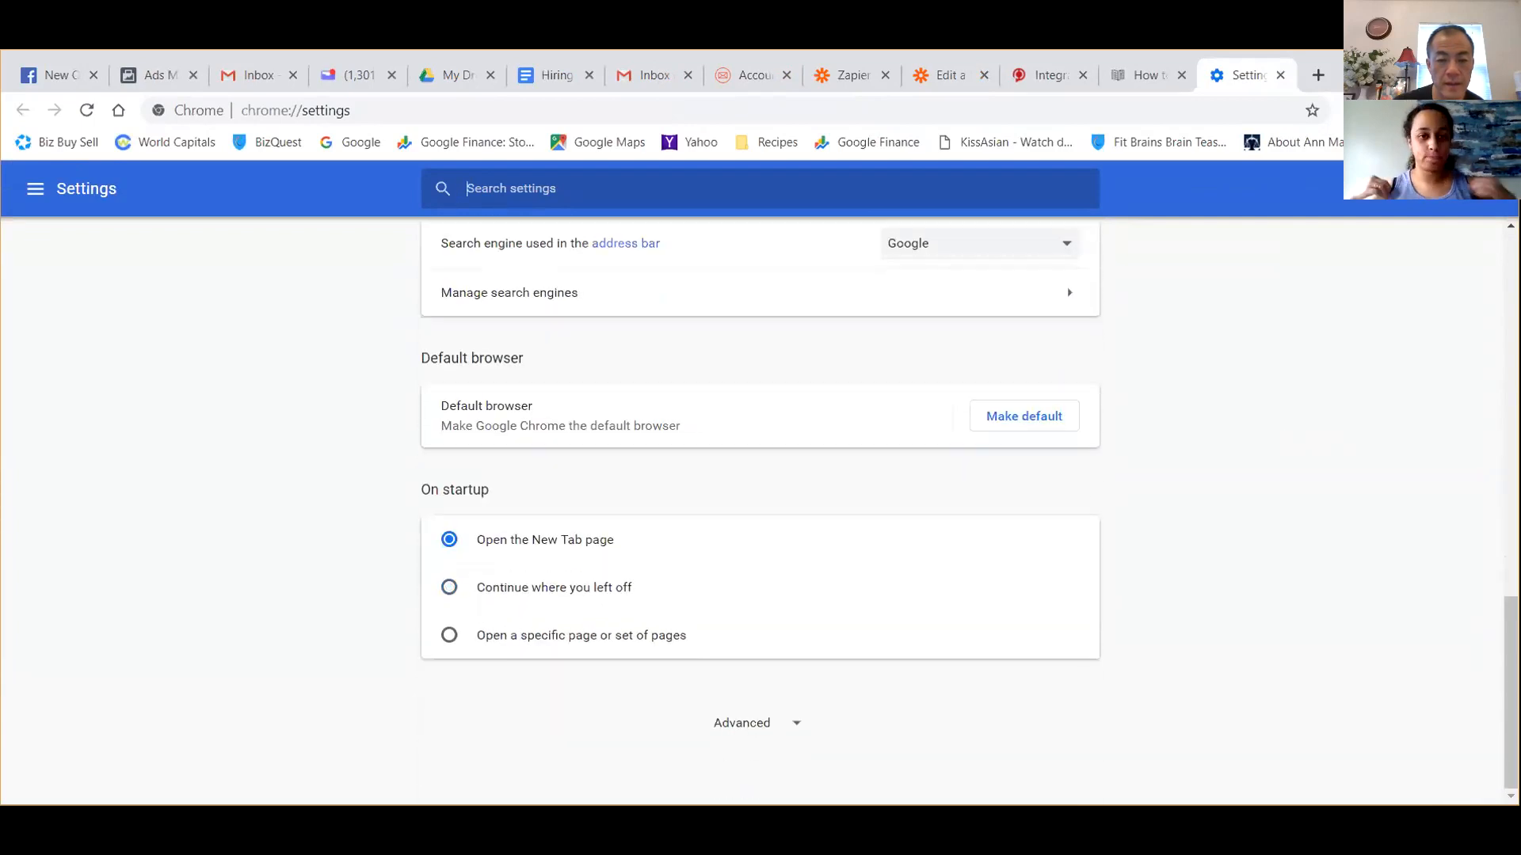
{"action": "left_click", "coordinate": [759, 724]}
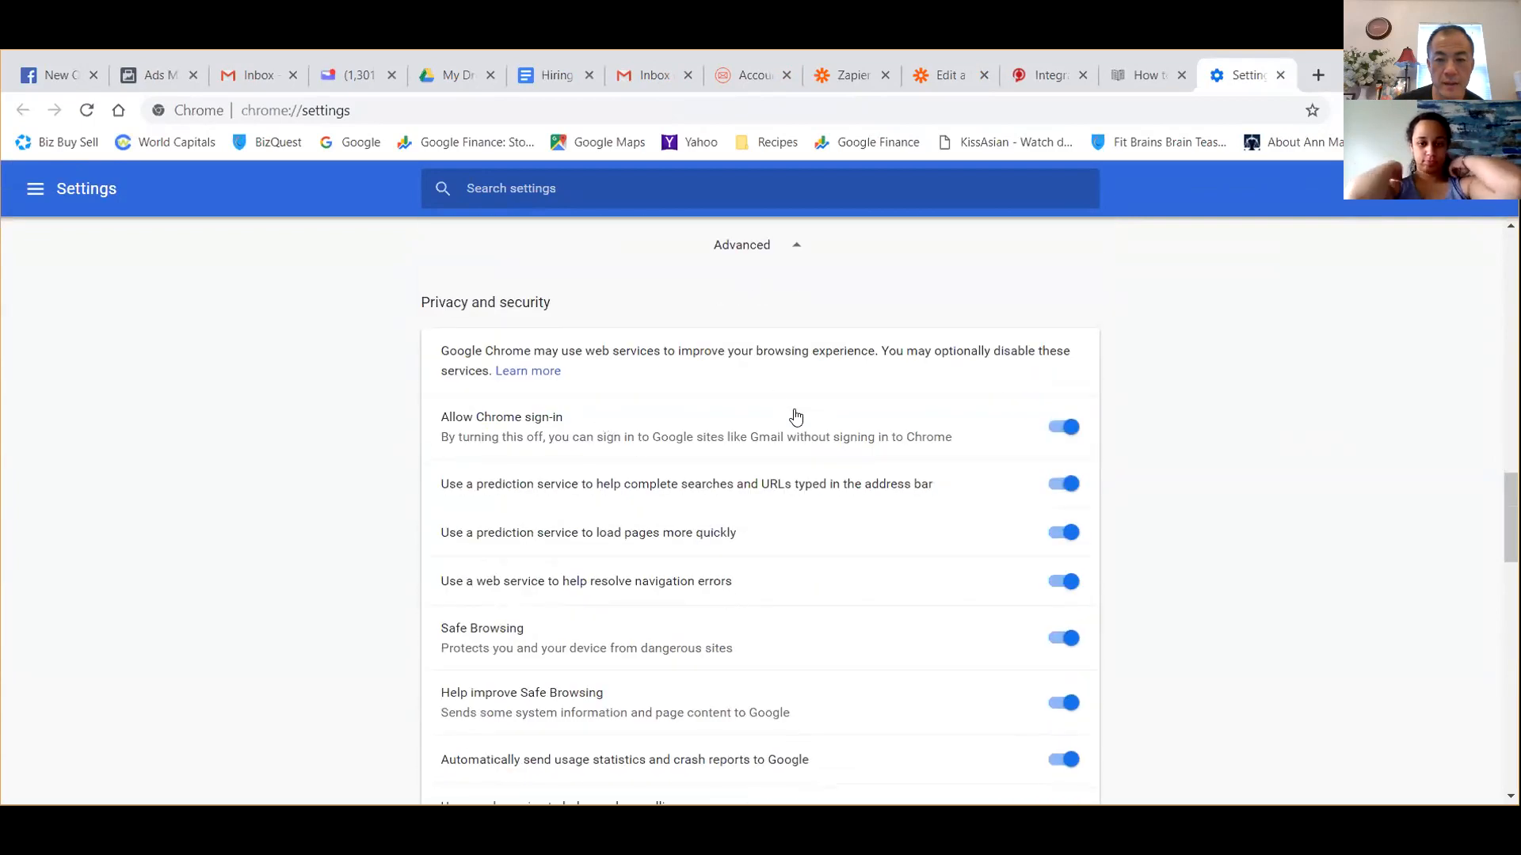
Look through the advanced Chrome settings, from privacy and security to reset and clean up, for a cookie option.
{"action": "scroll", "coordinate": [662, 514], "scroll_direction": "down", "scroll_amount": 1}
{"action": "scroll", "coordinate": [661, 514], "scroll_direction": "down", "scroll_amount": 4}
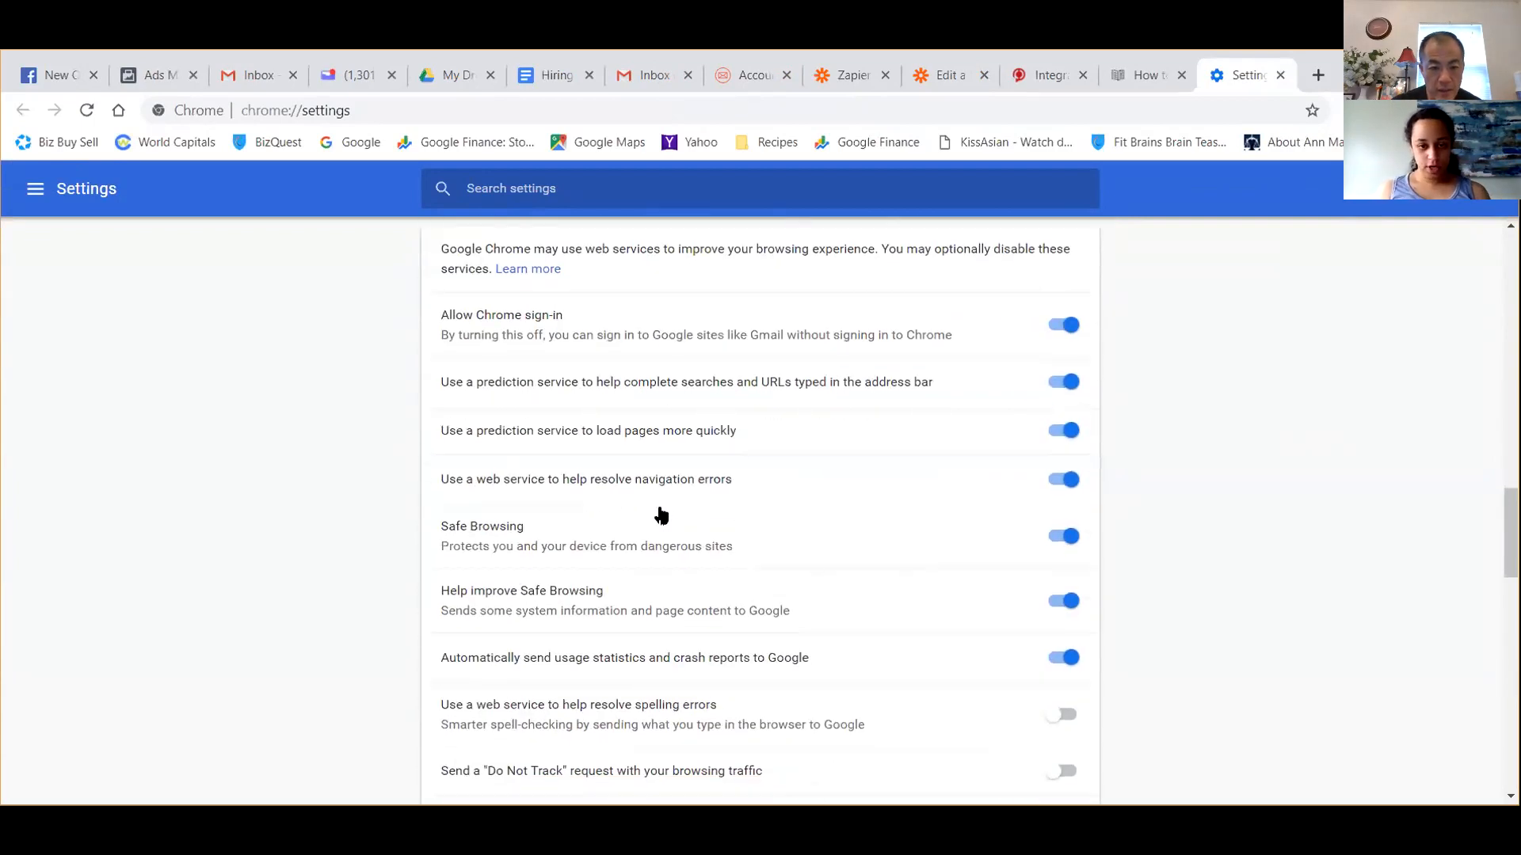
{"action": "scroll", "coordinate": [661, 515], "scroll_direction": "down", "scroll_amount": 2}
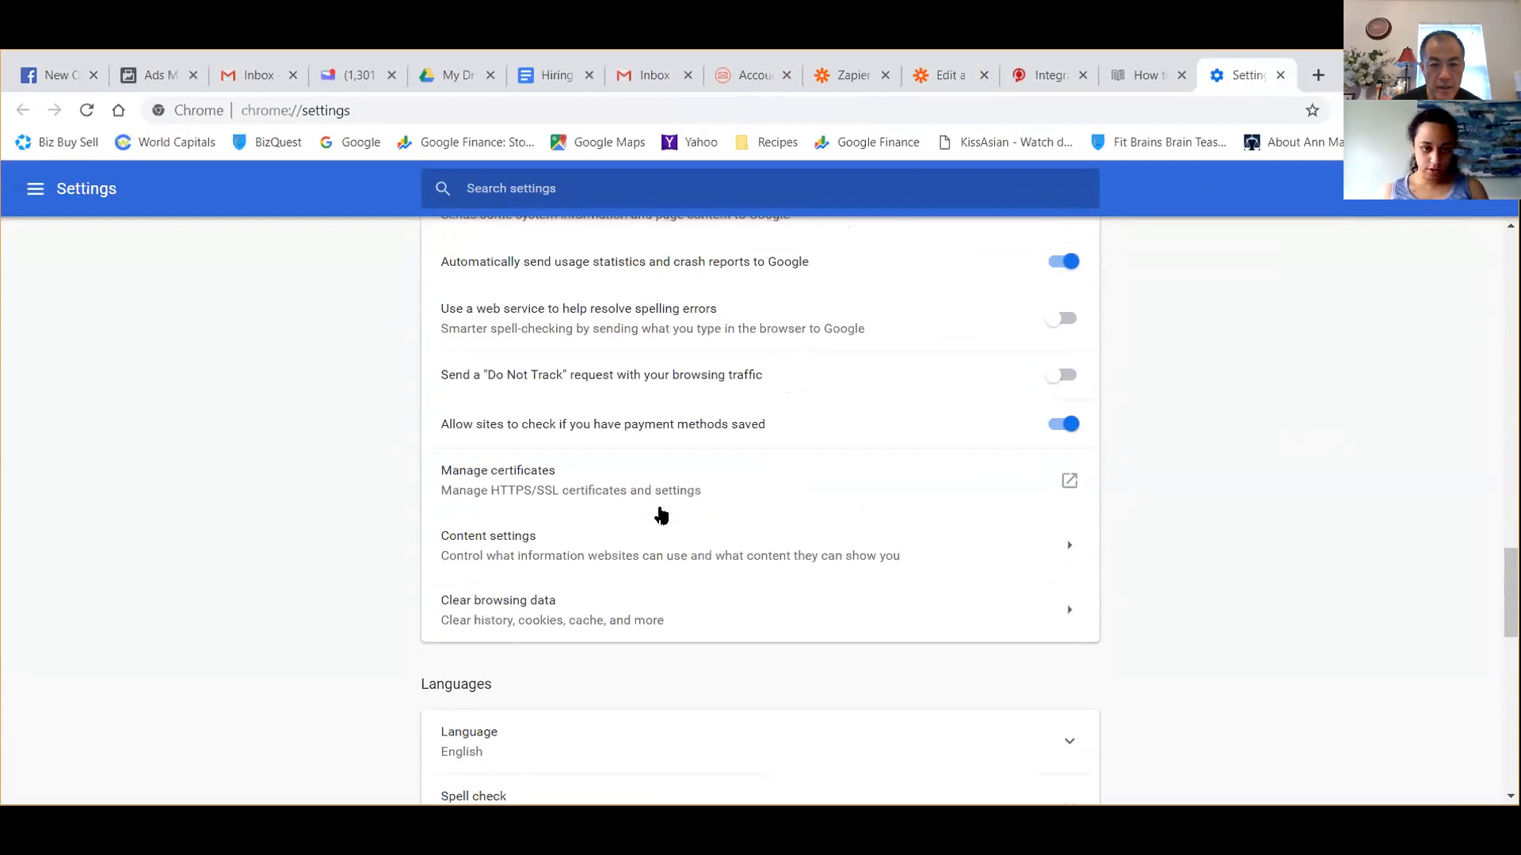
{"action": "scroll", "coordinate": [661, 515], "scroll_direction": "down", "scroll_amount": 6}
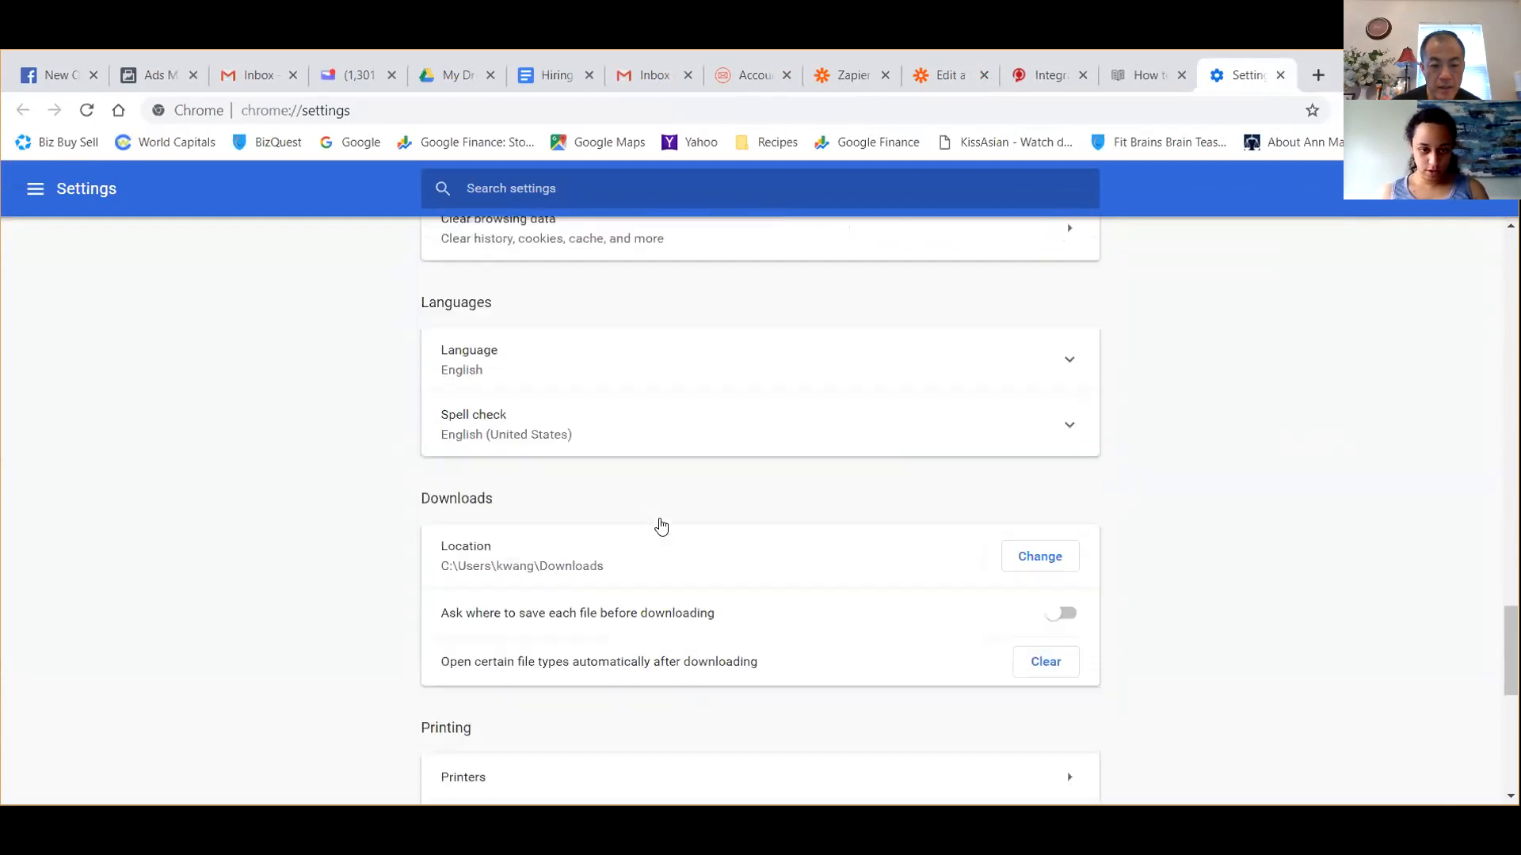
{"action": "scroll", "coordinate": [662, 525], "scroll_direction": "down", "scroll_amount": 4}
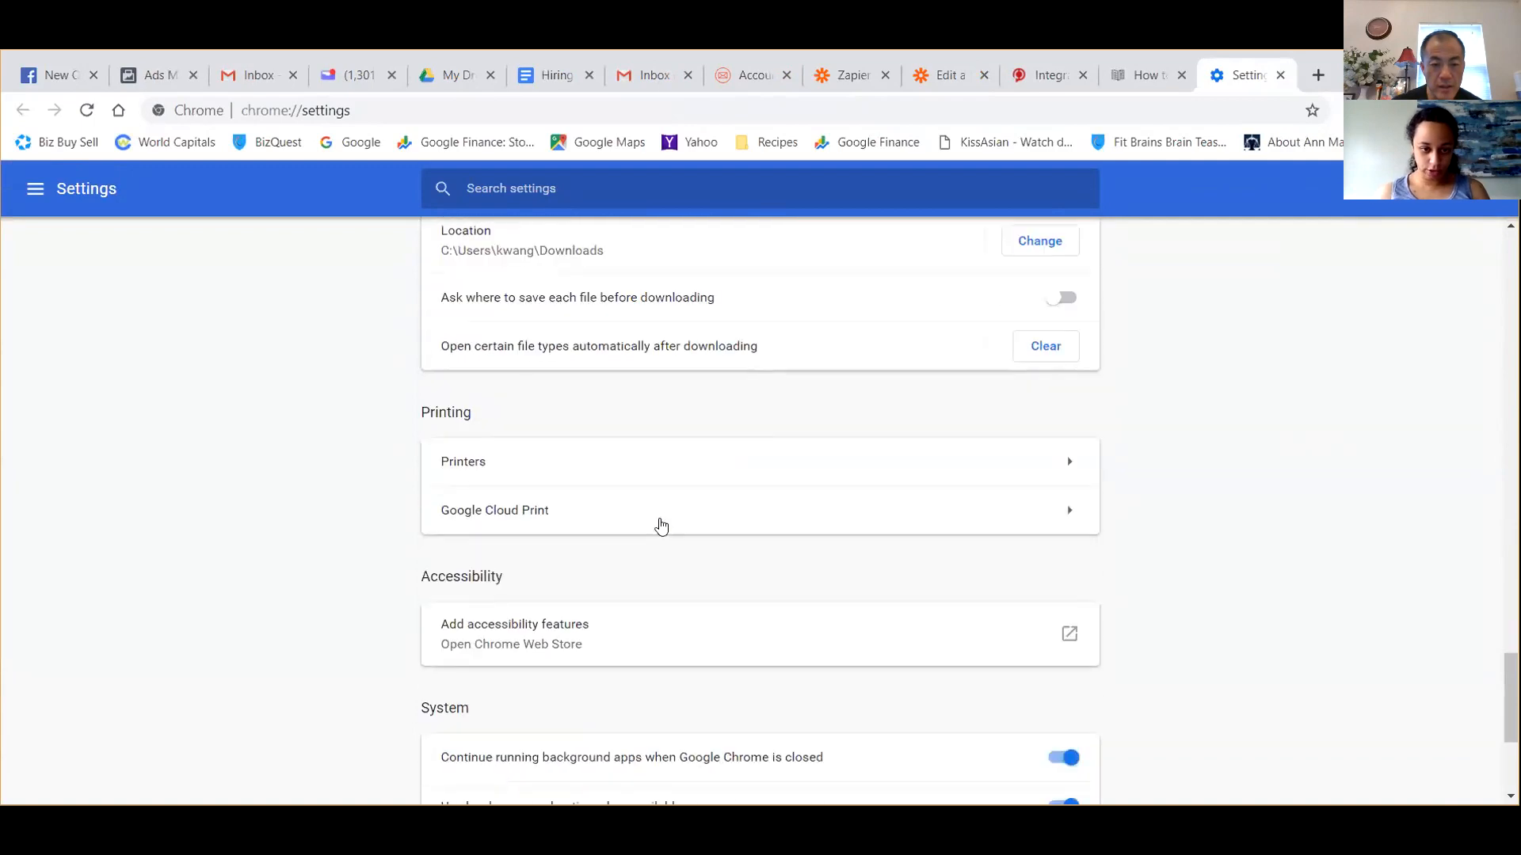
{"action": "scroll", "coordinate": [662, 526], "scroll_direction": "down", "scroll_amount": 2}
{"action": "scroll", "coordinate": [663, 525], "scroll_direction": "down", "scroll_amount": 2}
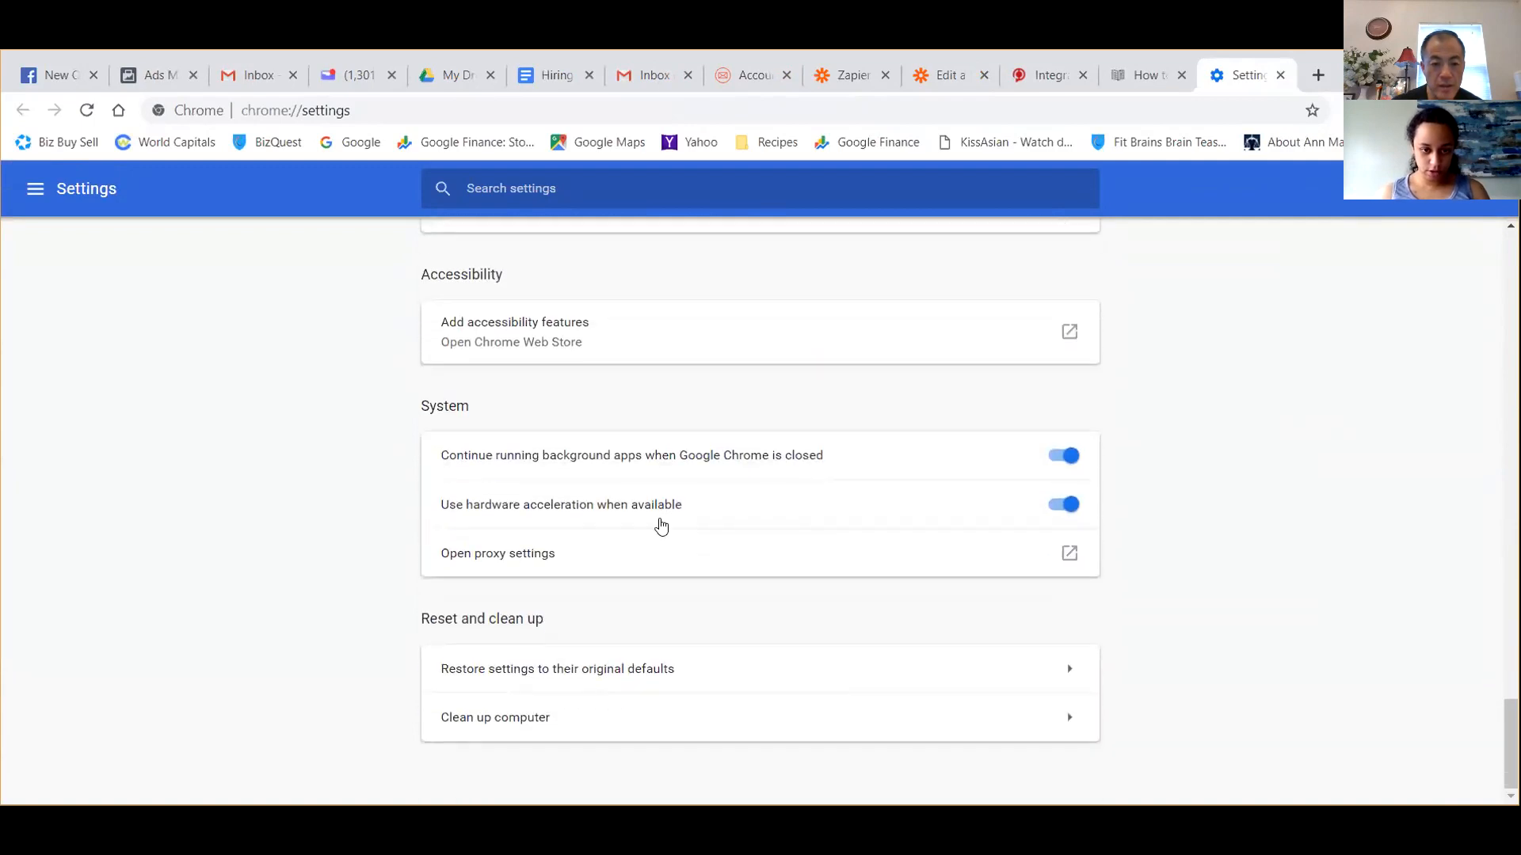
Search Google for "chrome cookies" in a new browser tab.
{"action": "left_click", "coordinate": [1316, 76]}
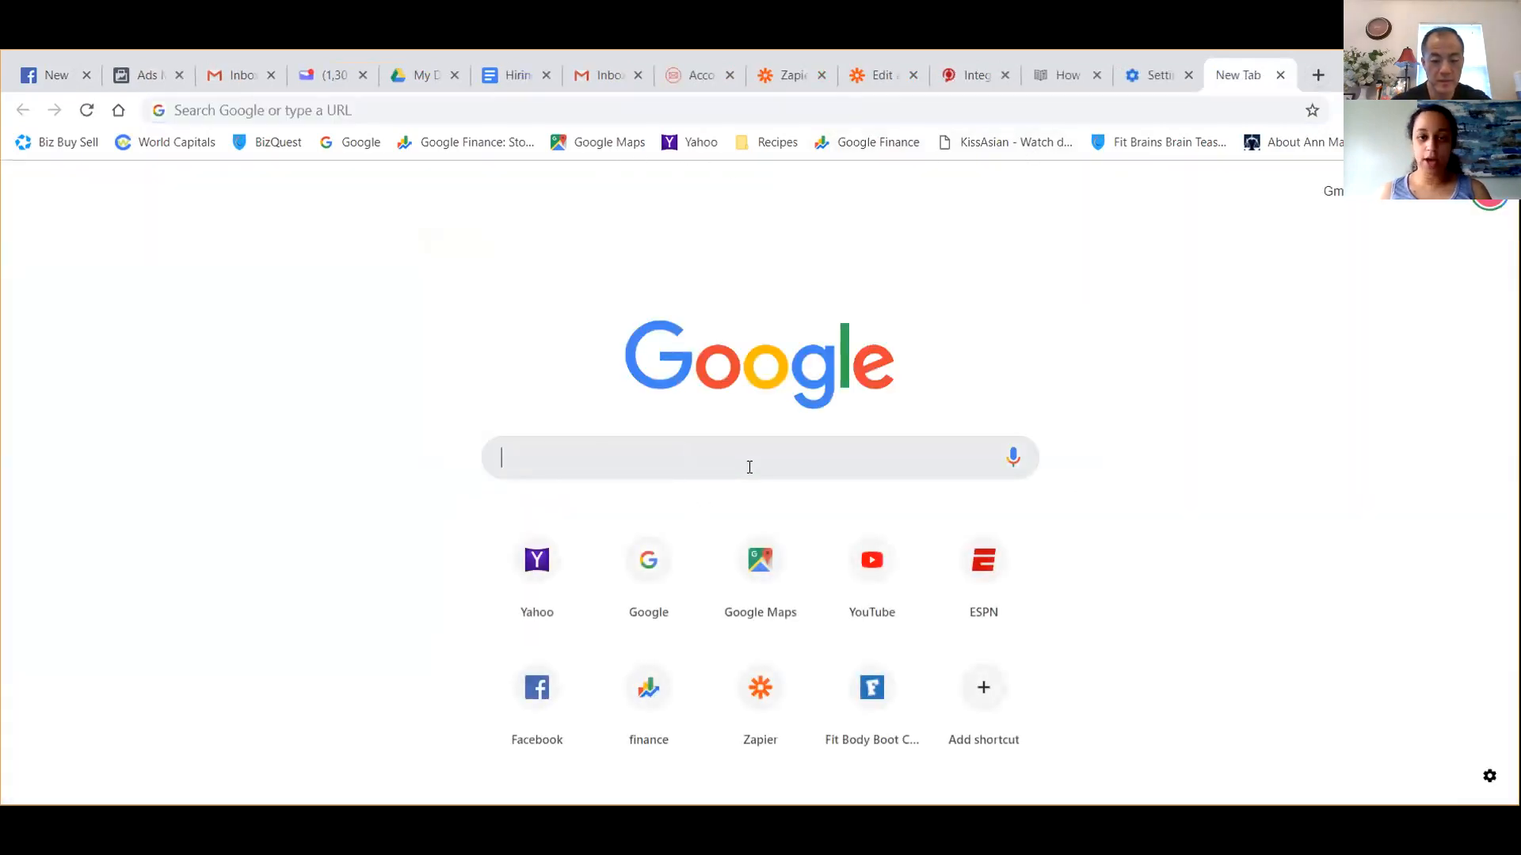
{"action": "type", "text": "chrome cookies"}
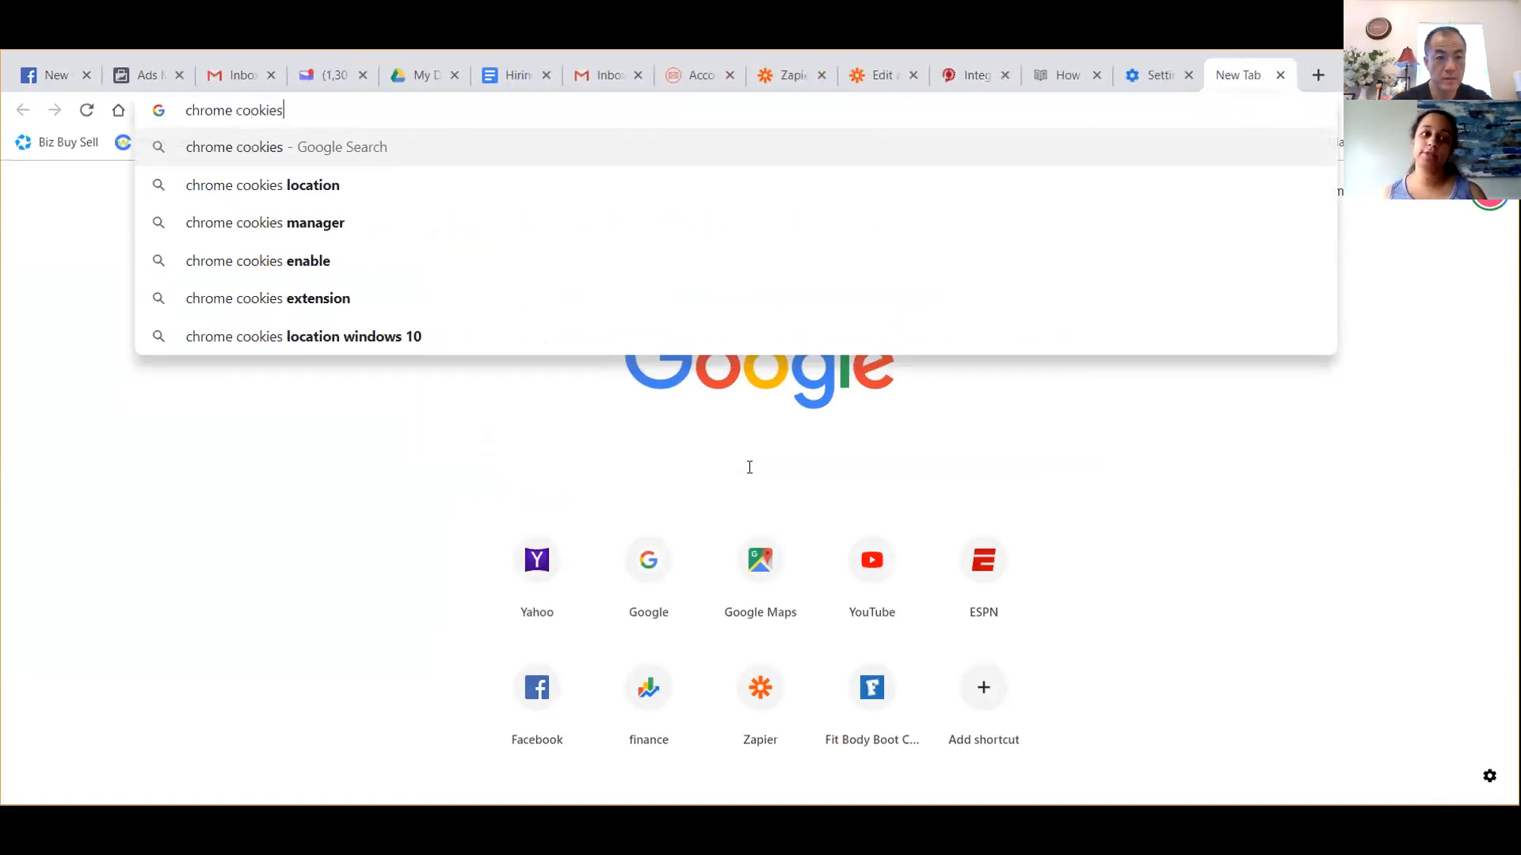
{"action": "key", "text": "Return"}
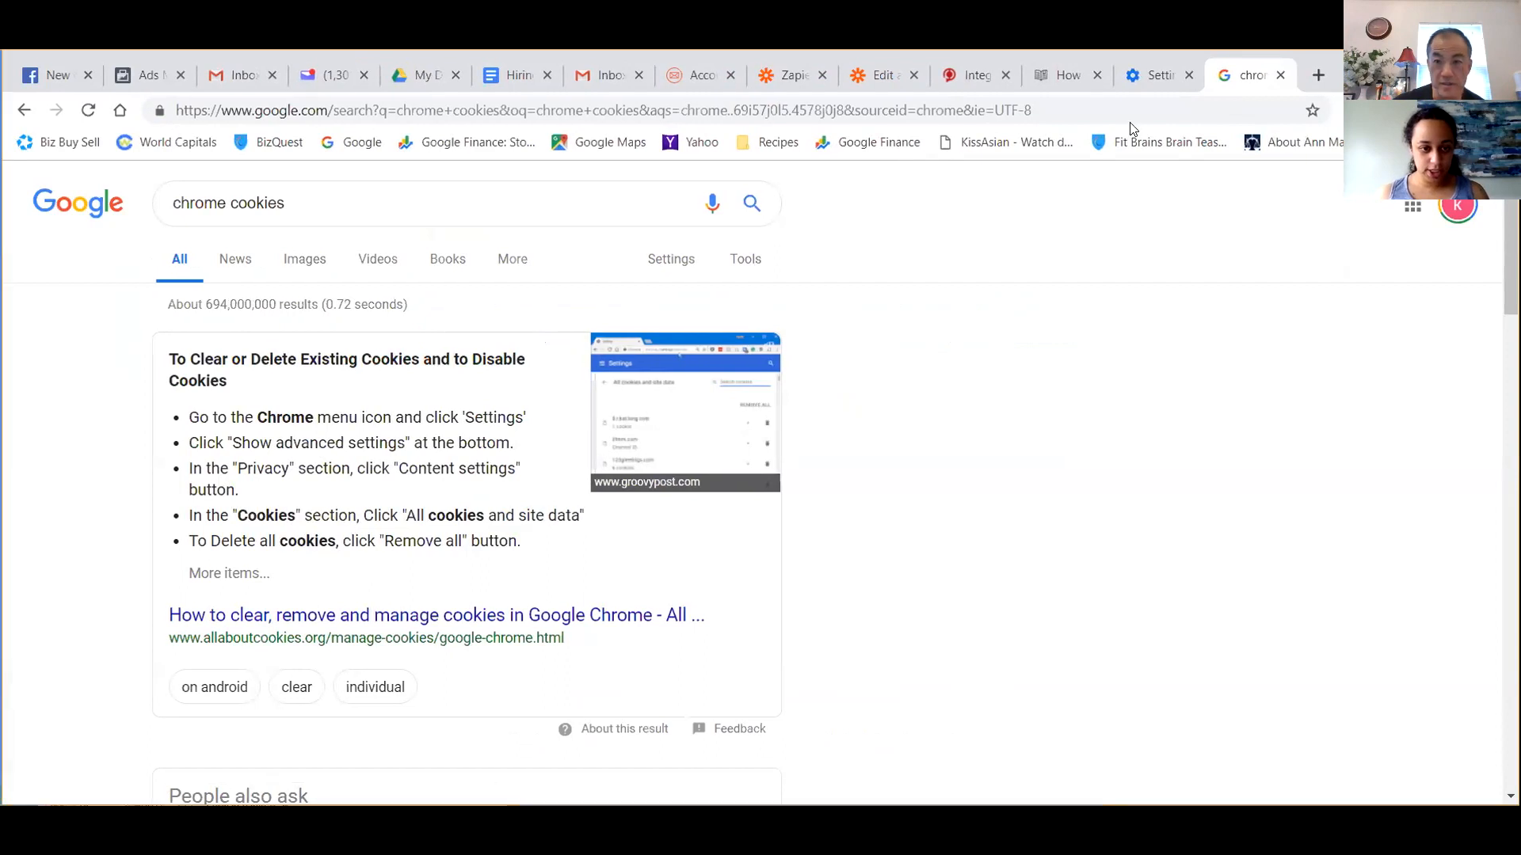
Look back through the Chrome settings and reread the cookie instructions in the Google search results.
{"action": "left_click", "coordinate": [1147, 72]}
{"action": "scroll", "coordinate": [1030, 633], "scroll_direction": "up", "scroll_amount": 6}
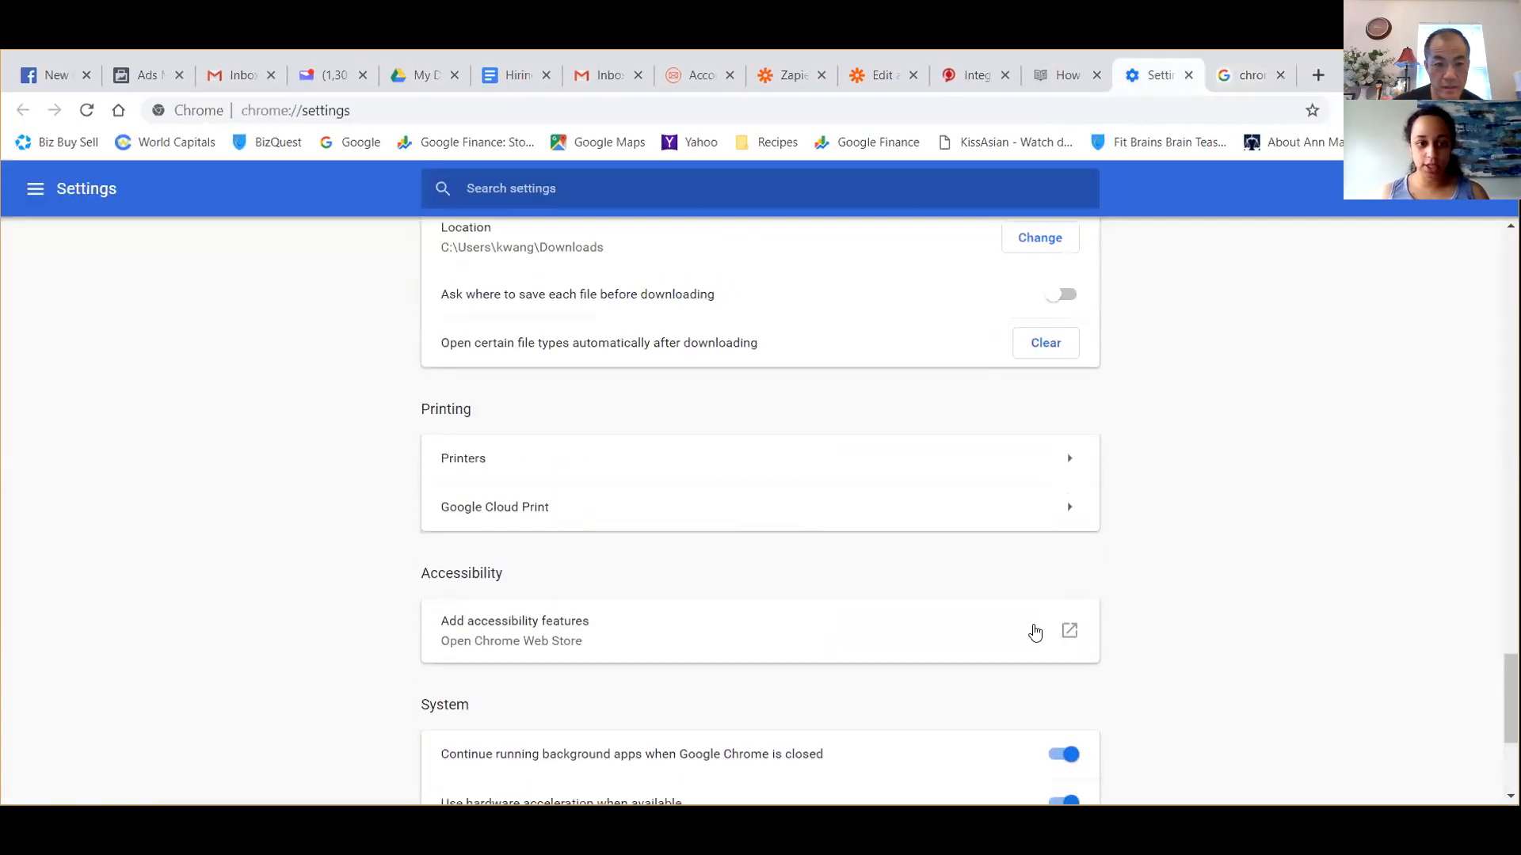
{"action": "scroll", "coordinate": [1034, 631], "scroll_direction": "up", "scroll_amount": 15}
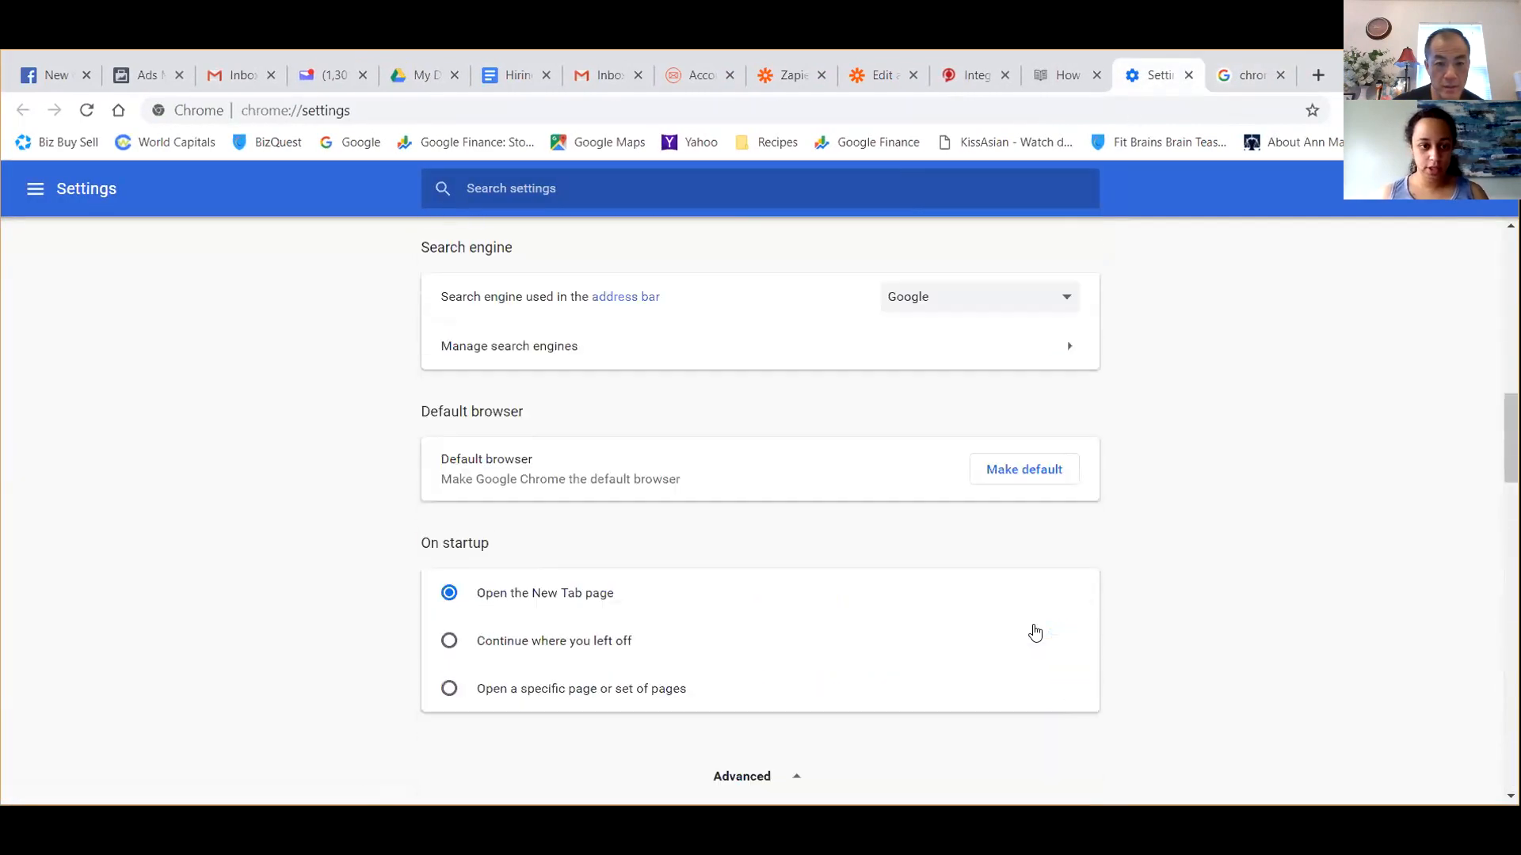
{"action": "left_click", "coordinate": [1237, 79]}
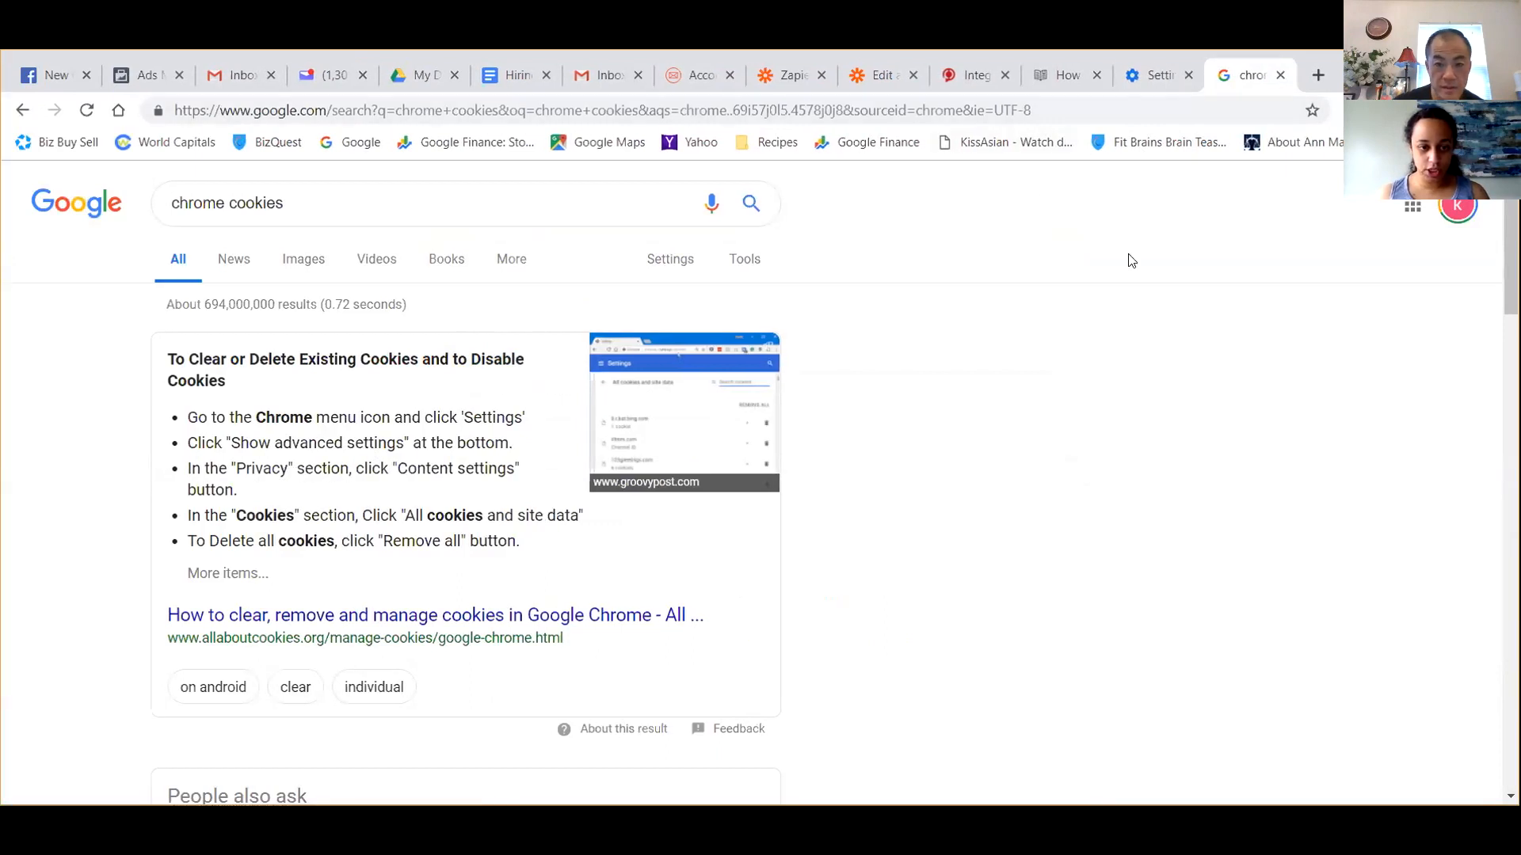
Open the cookie options within the content settings of Chrome's advanced privacy and security section.
{"action": "left_click", "coordinate": [1157, 87]}
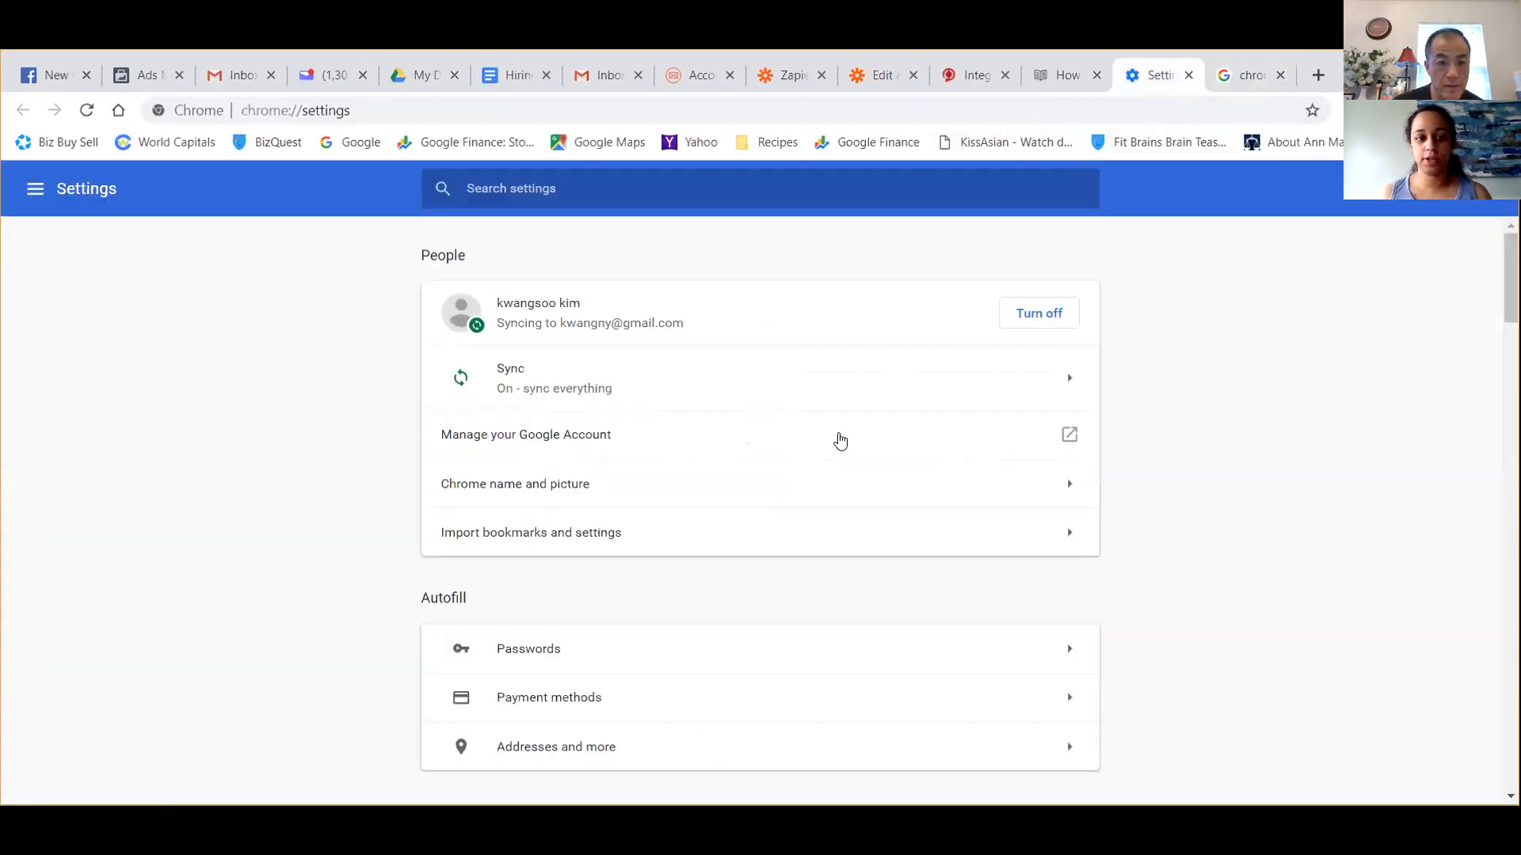
{"action": "scroll", "coordinate": [840, 441], "scroll_direction": "down", "scroll_amount": 9}
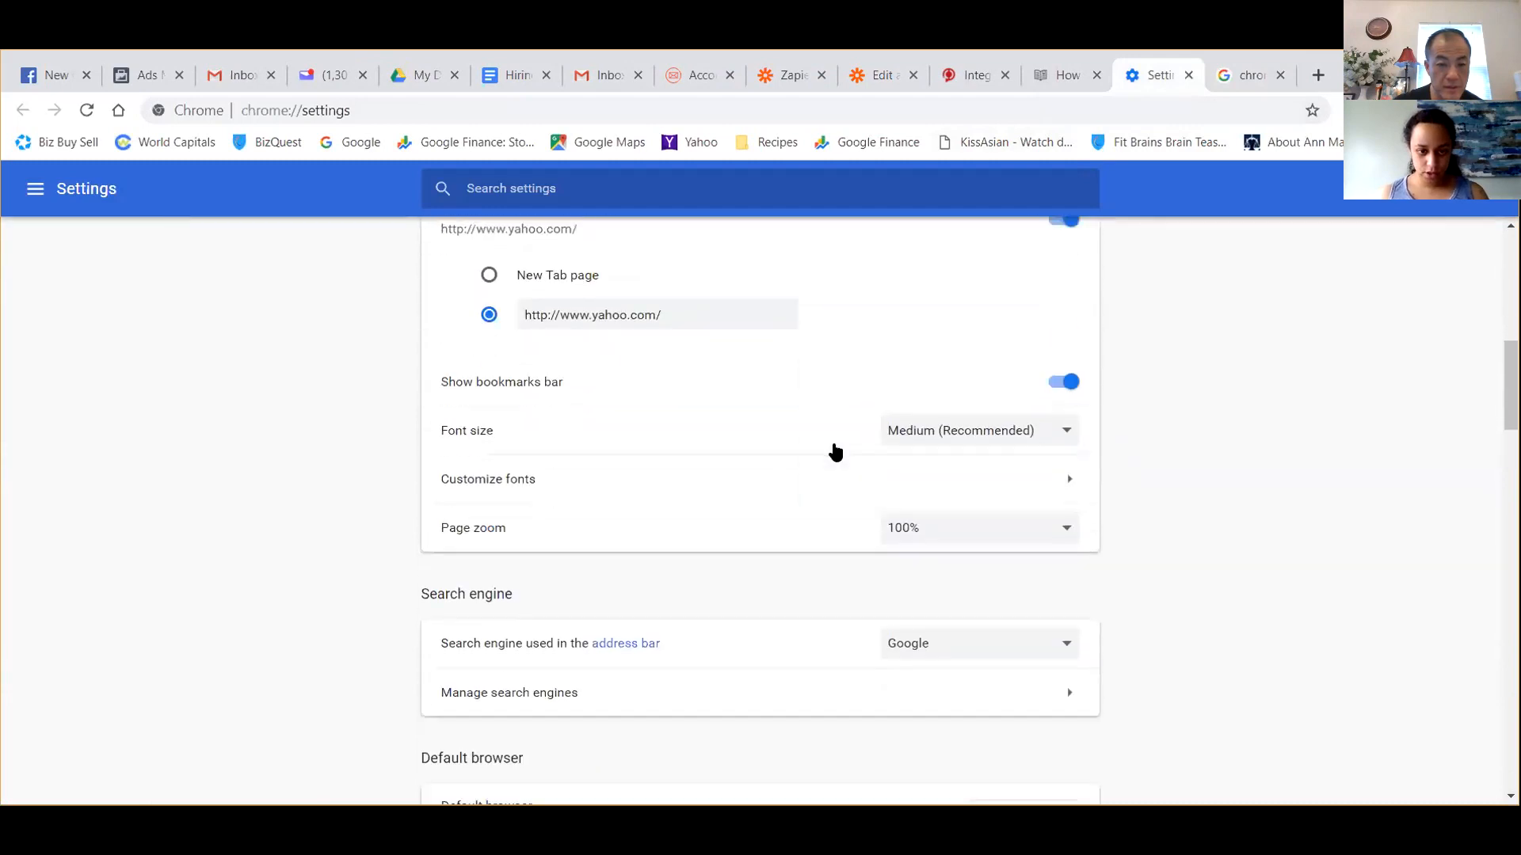
{"action": "scroll", "coordinate": [836, 452], "scroll_direction": "down", "scroll_amount": 6}
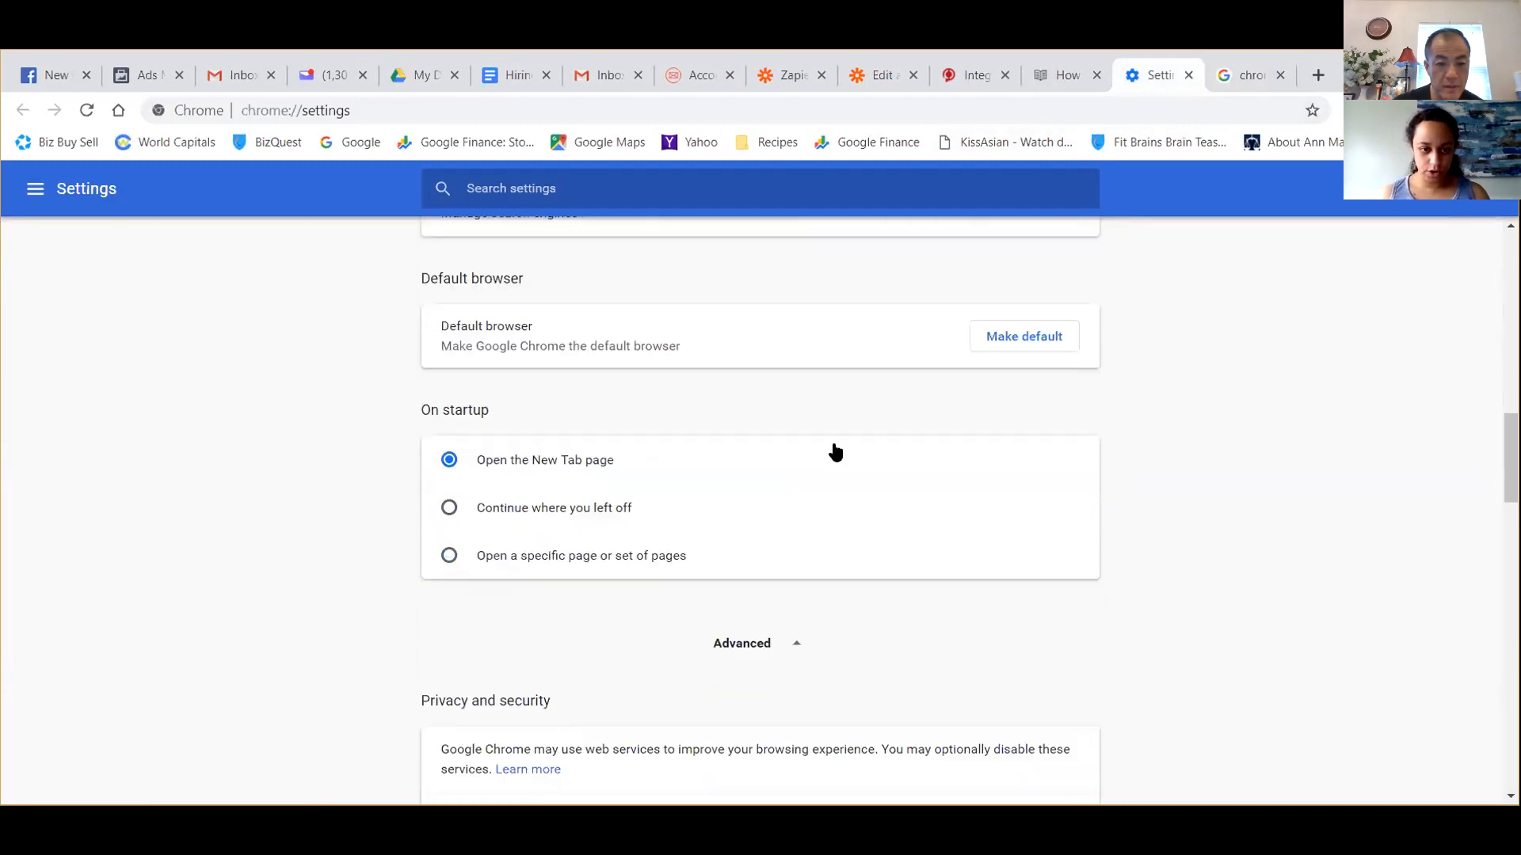
{"action": "scroll", "coordinate": [737, 578], "scroll_direction": "down", "scroll_amount": 4}
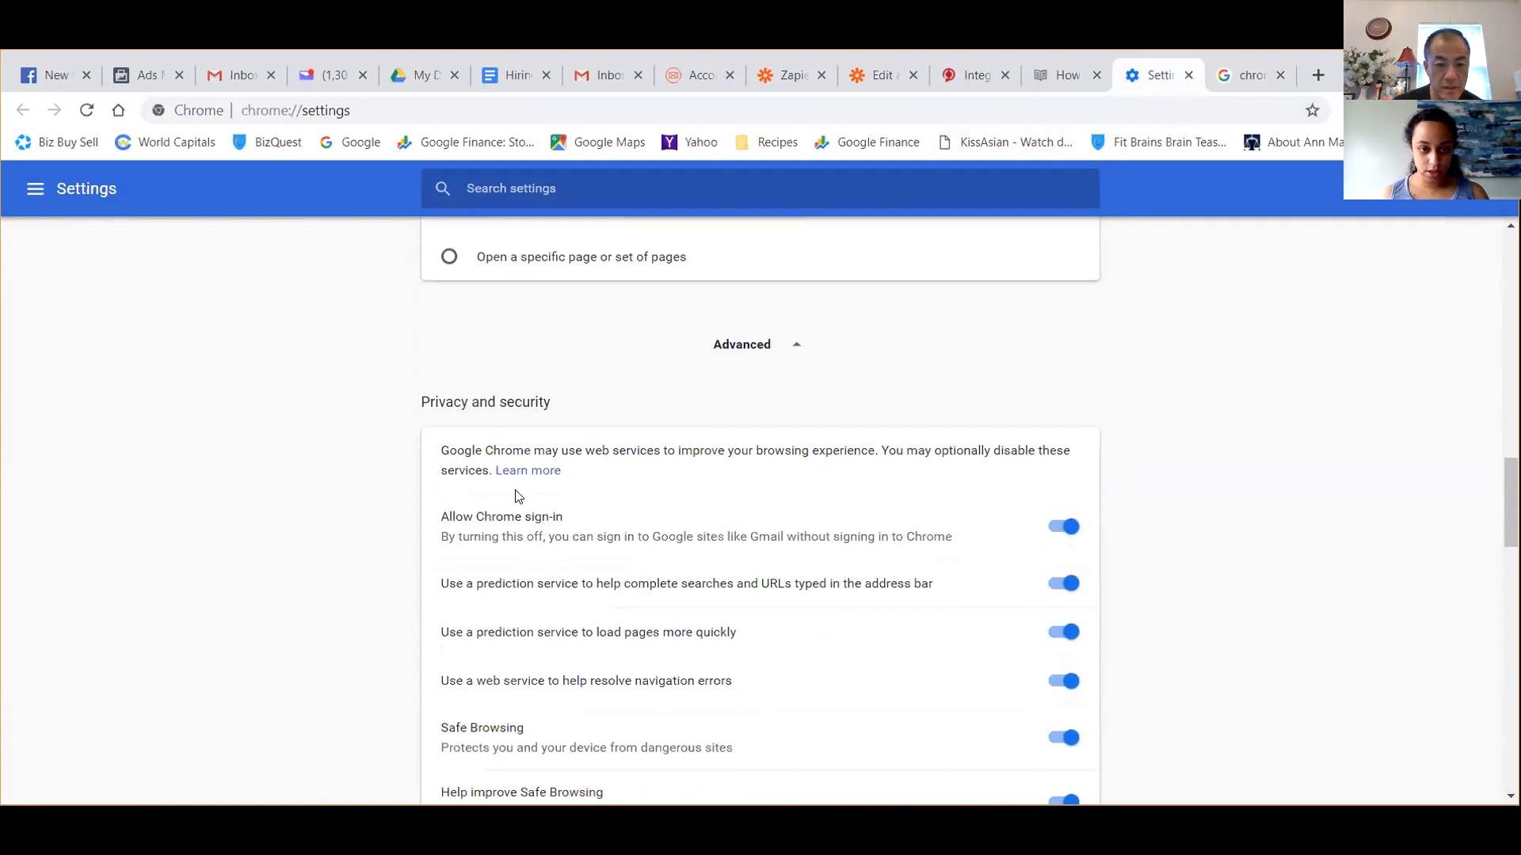
{"action": "scroll", "coordinate": [522, 483], "scroll_direction": "down", "scroll_amount": 1}
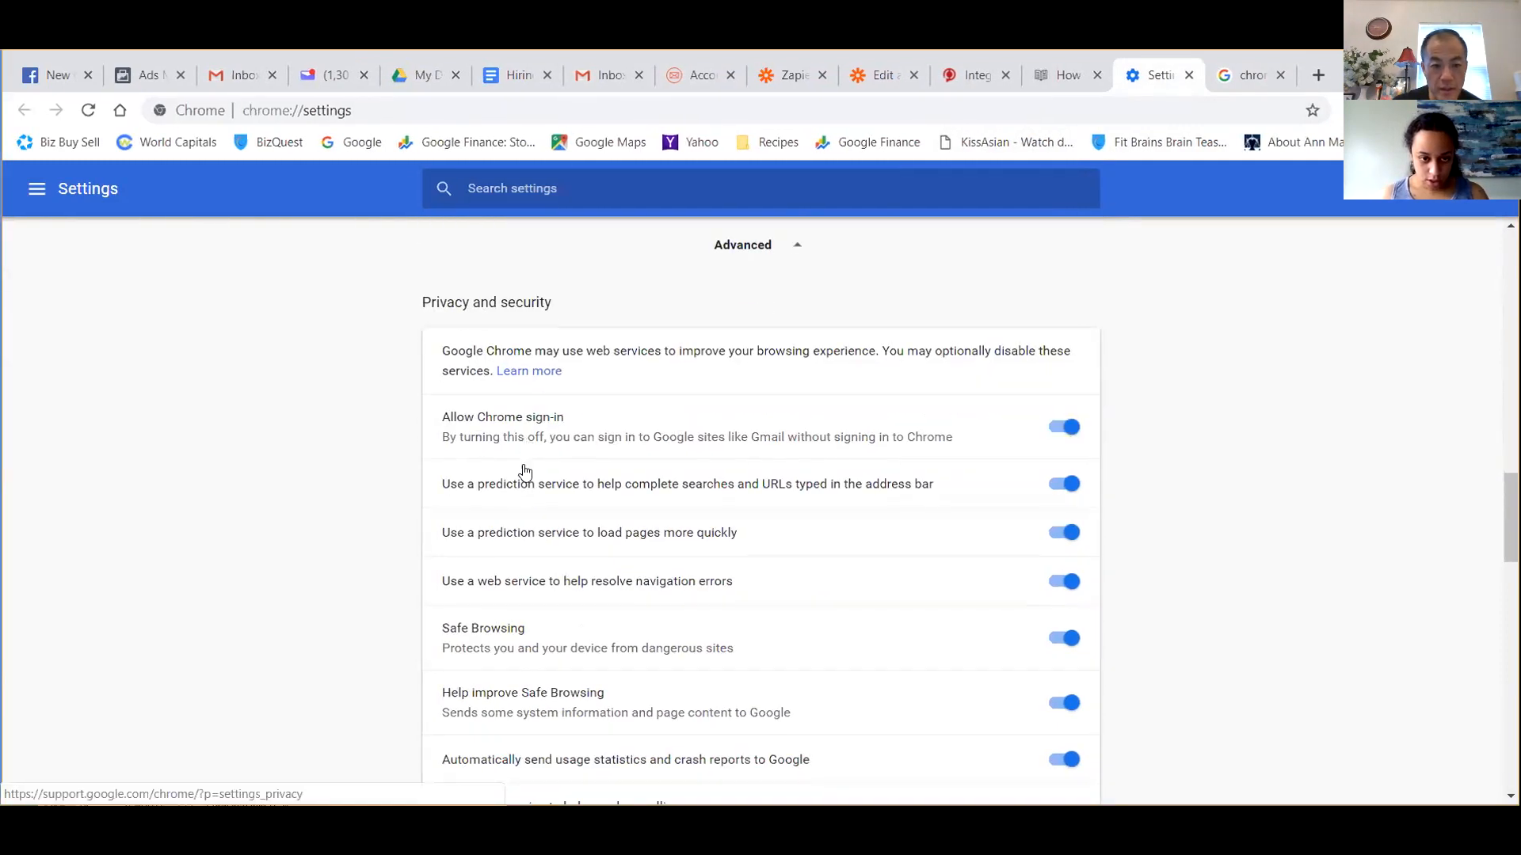
{"action": "scroll", "coordinate": [524, 472], "scroll_direction": "down", "scroll_amount": 3}
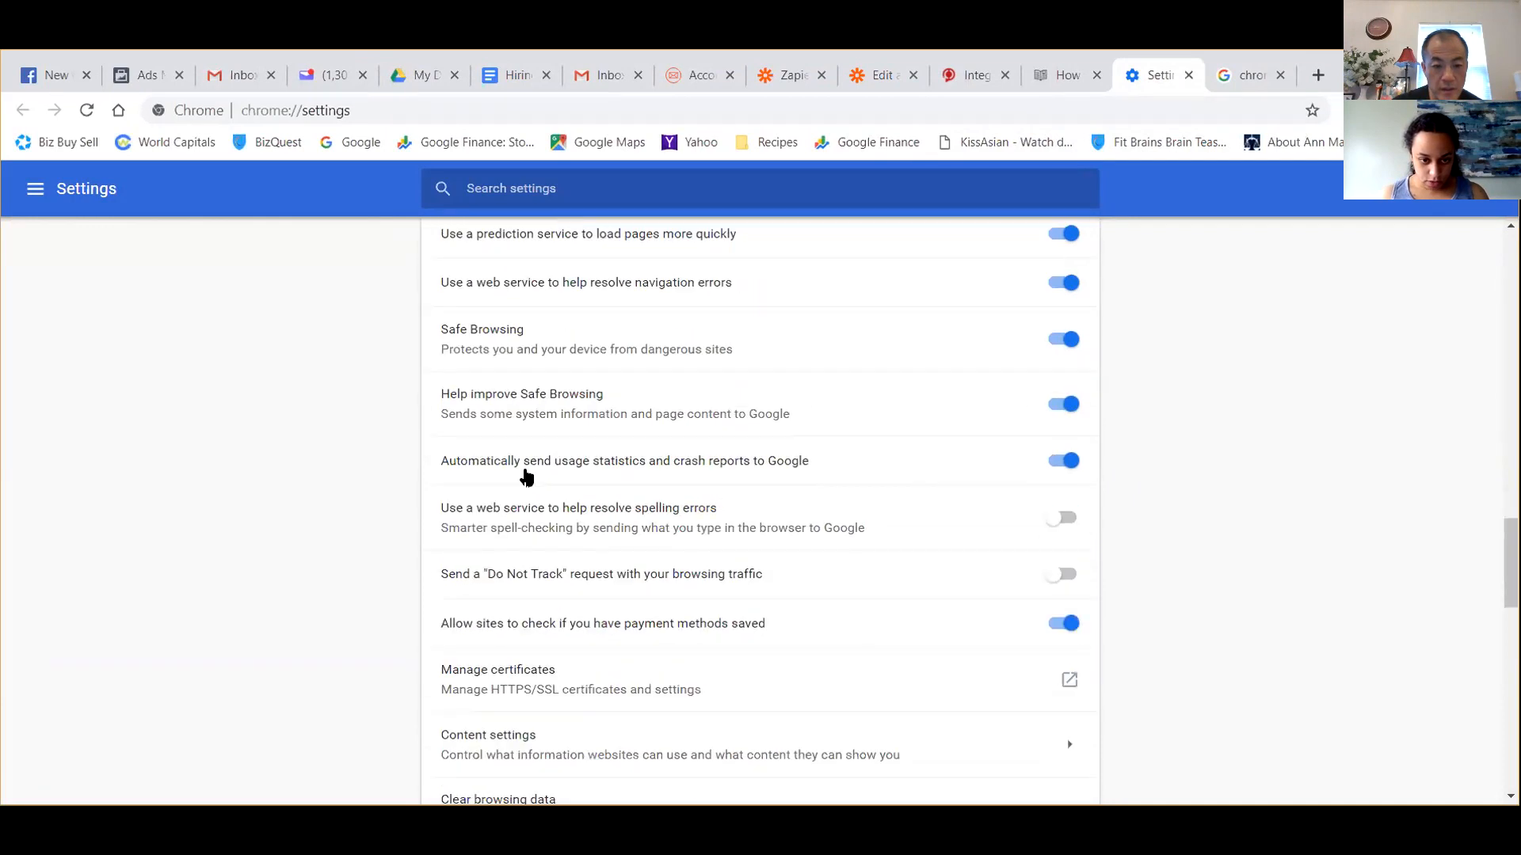
{"action": "left_click", "coordinate": [519, 743]}
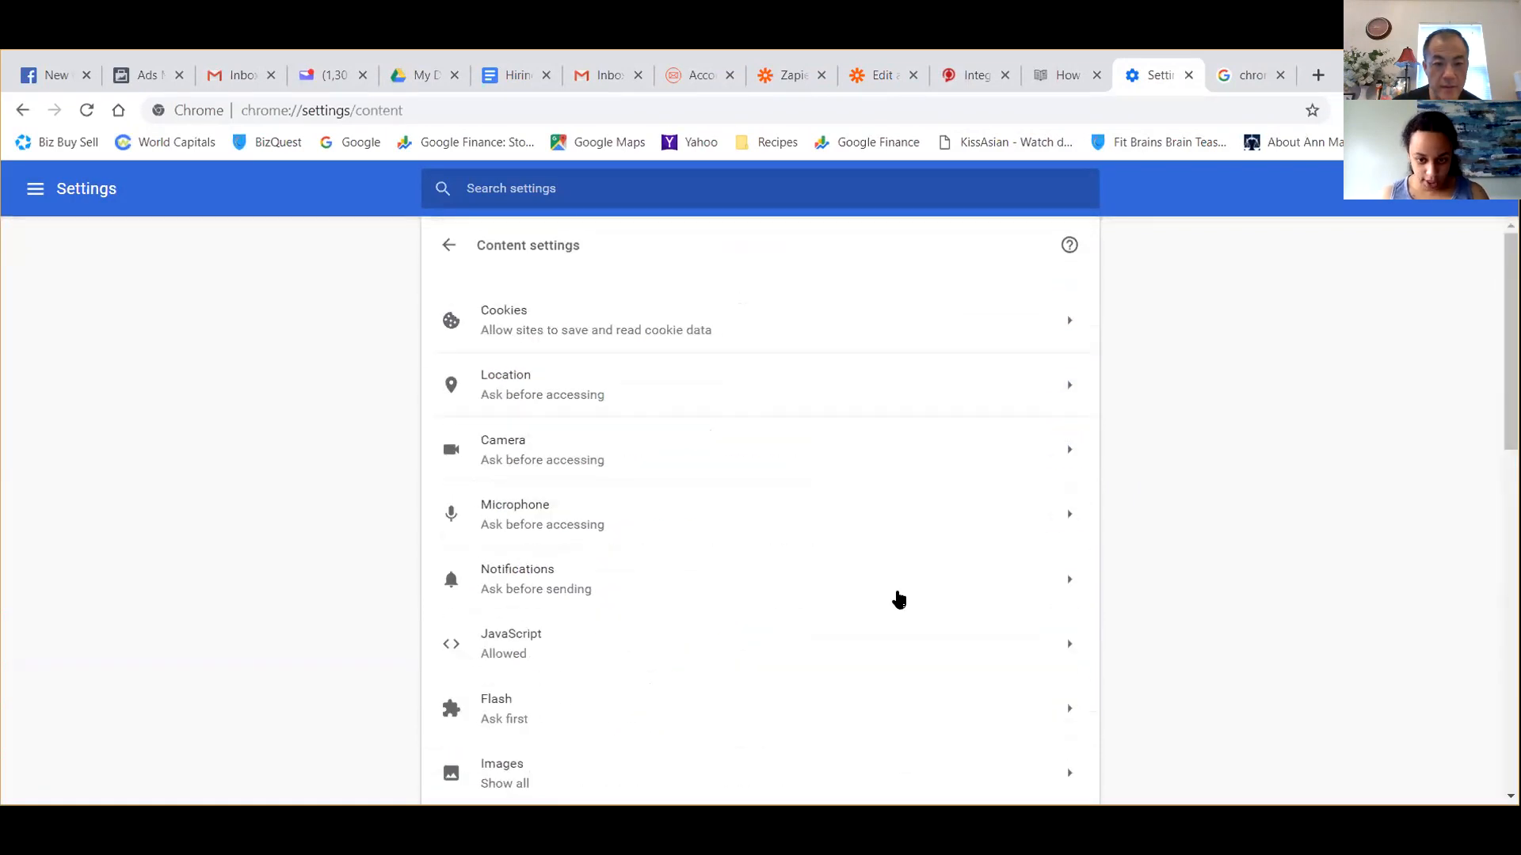
{"action": "left_click", "coordinate": [1053, 323]}
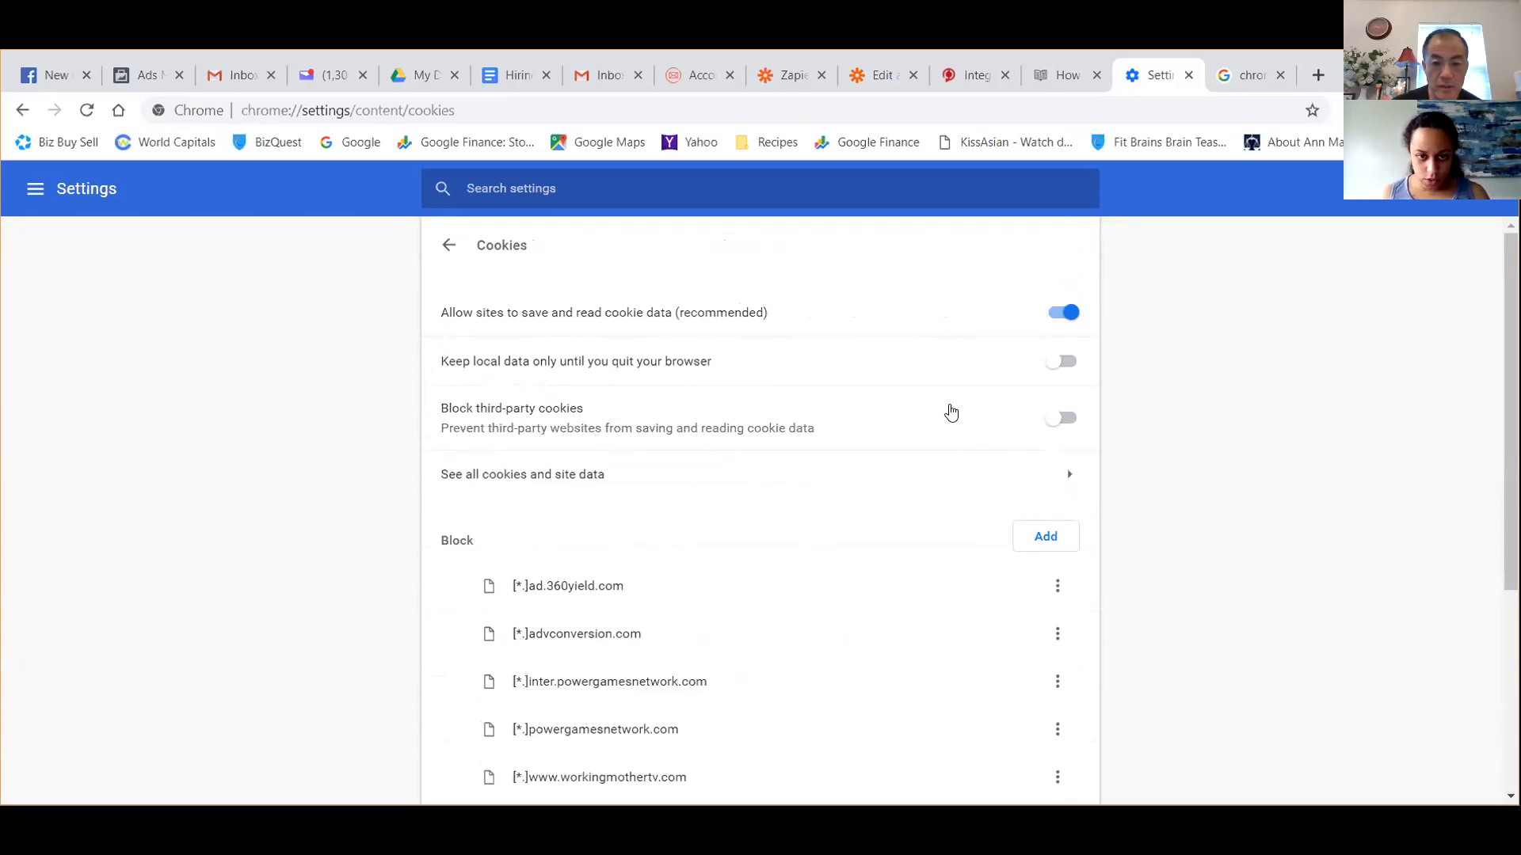
Turn on blocking of third-party cookies and review the blocked, clear-on-exit and allowed site lists.
{"action": "left_click", "coordinate": [1062, 417]}
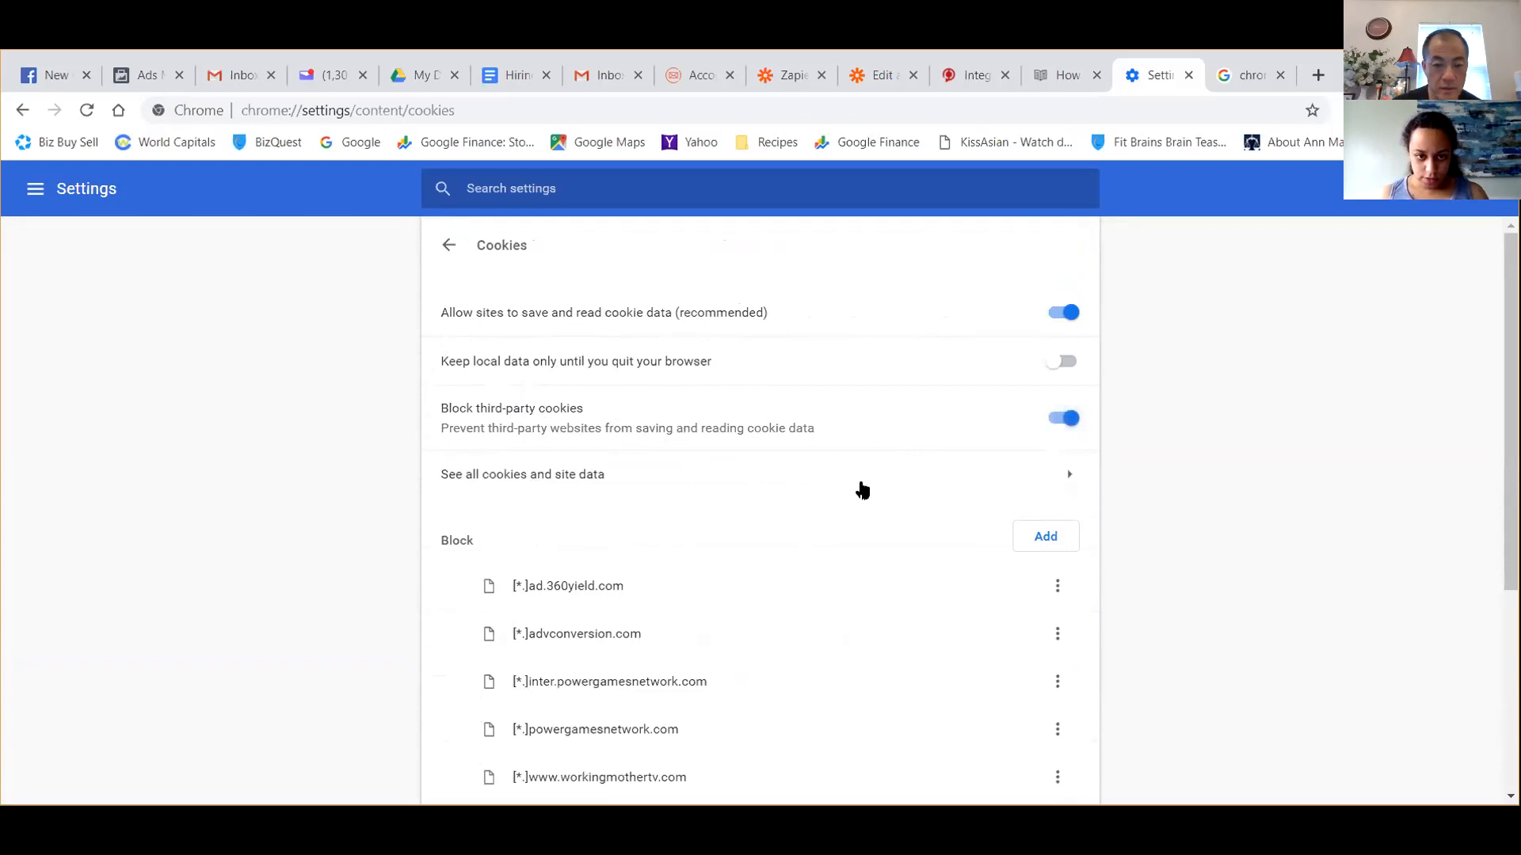
{"action": "scroll", "coordinate": [863, 490], "scroll_direction": "down", "scroll_amount": 3}
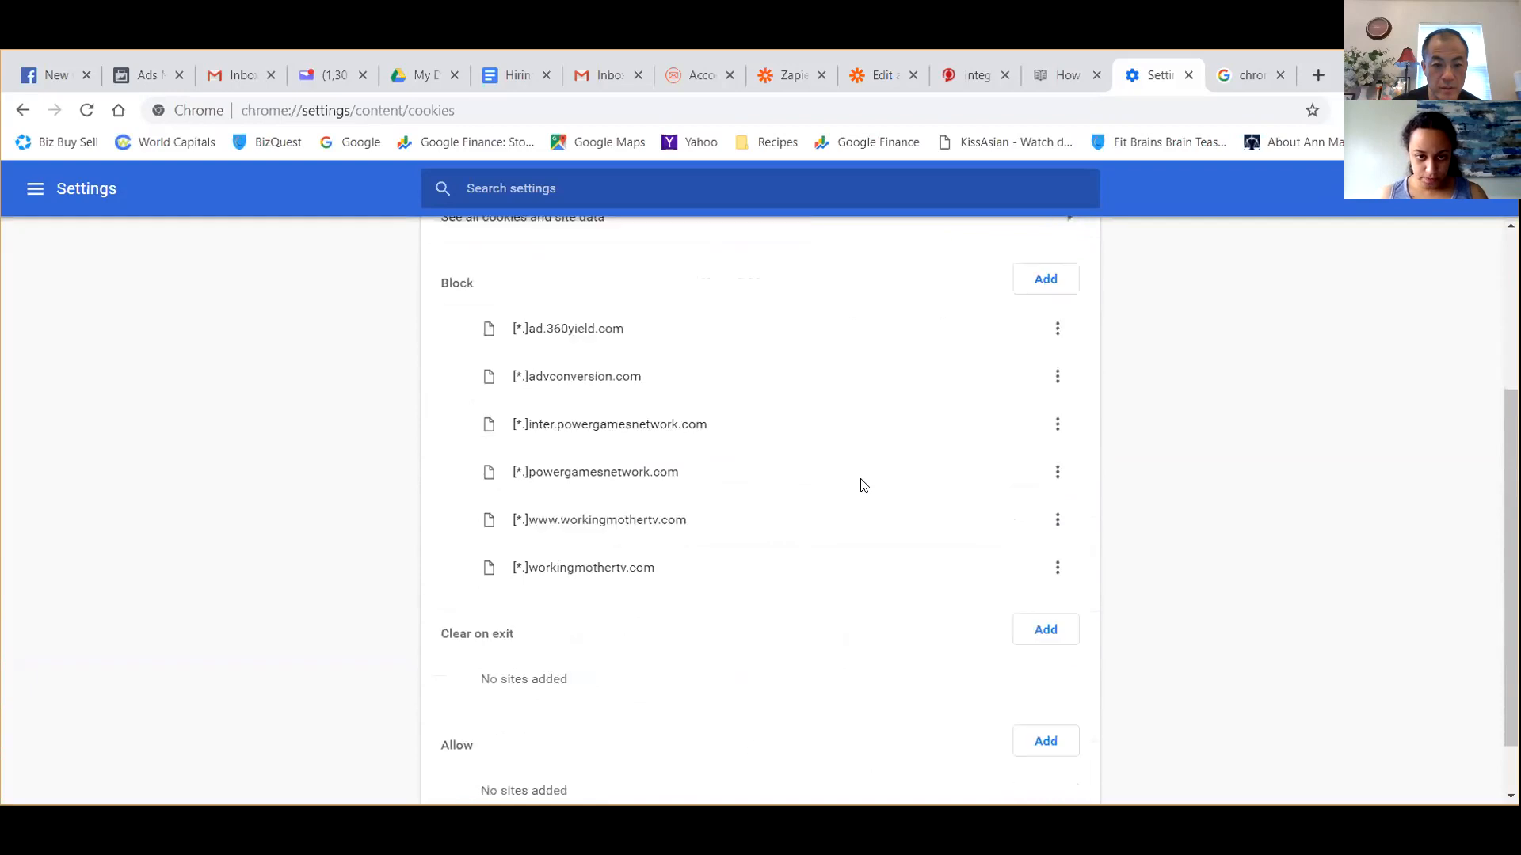
{"action": "scroll", "coordinate": [863, 485], "scroll_direction": "down", "scroll_amount": 1}
{"action": "scroll", "coordinate": [863, 485], "scroll_direction": "down", "scroll_amount": 1}
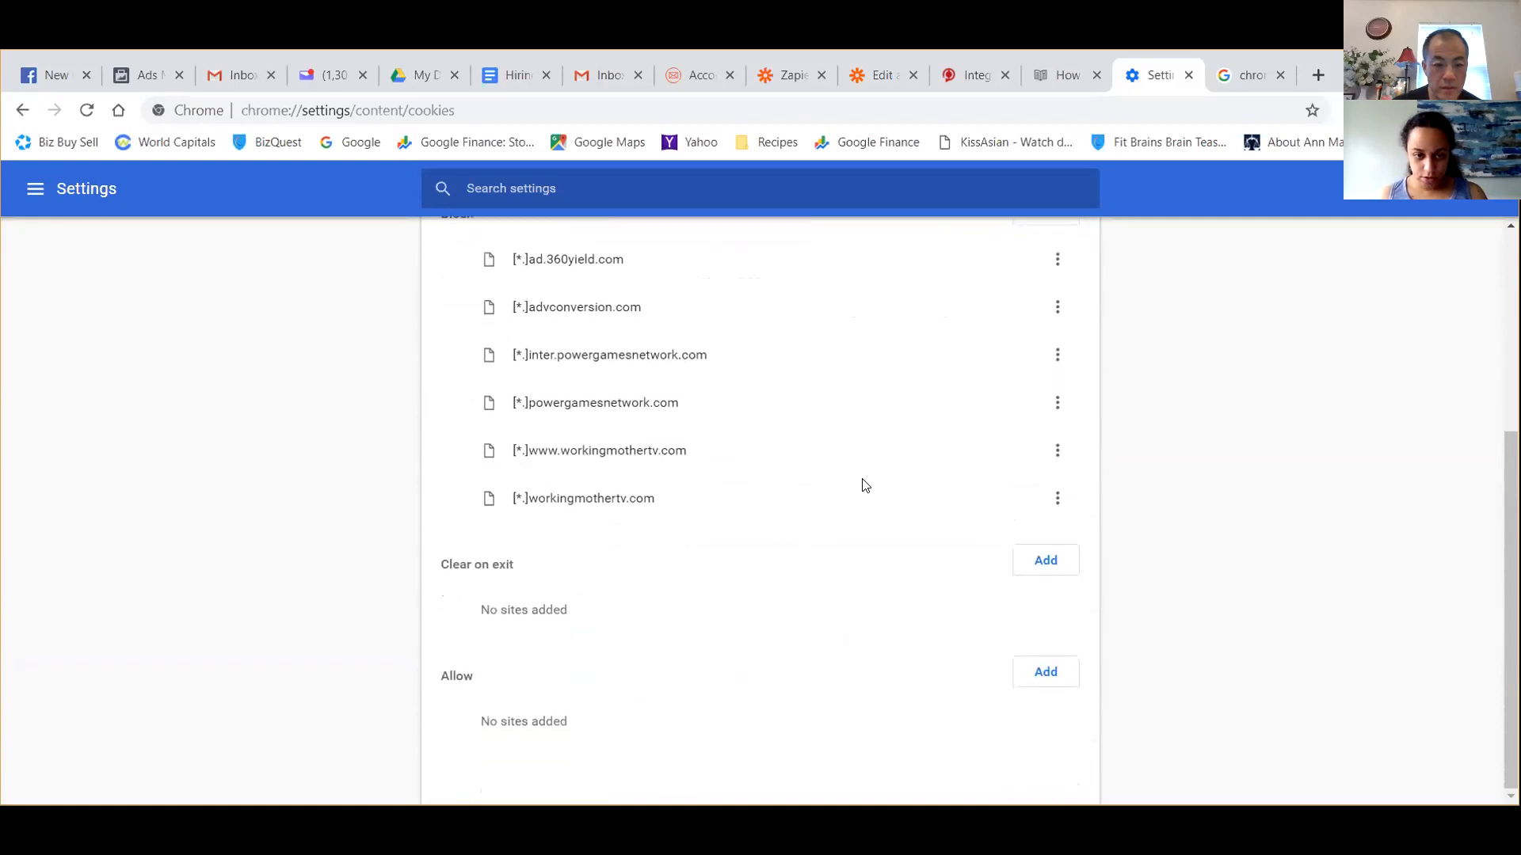
{"action": "scroll", "coordinate": [863, 484], "scroll_direction": "up", "scroll_amount": 4}
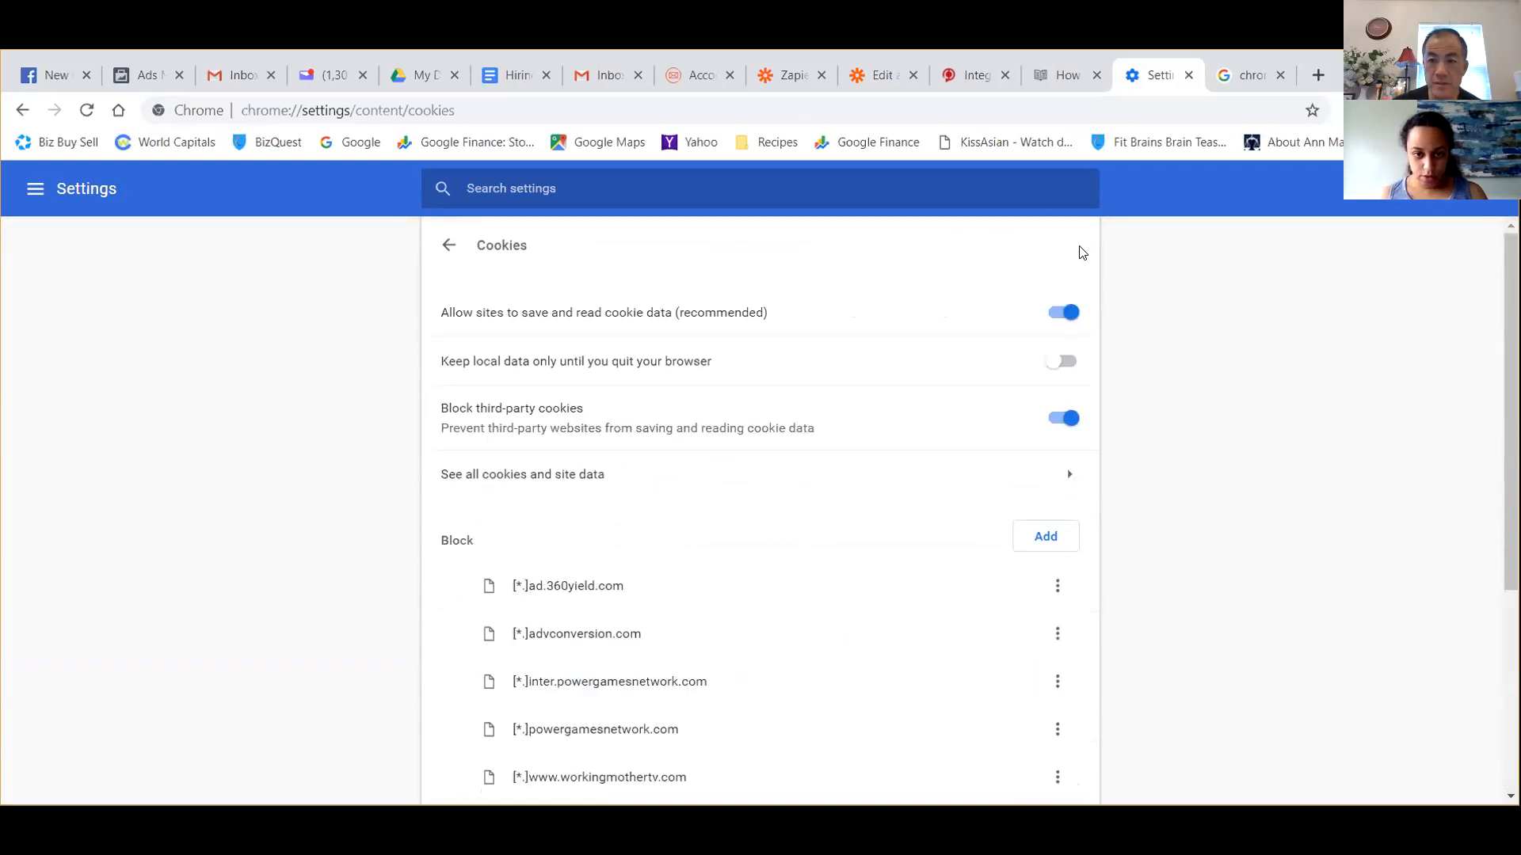
{"action": "scroll", "coordinate": [1171, 285], "scroll_direction": "down", "scroll_amount": 4}
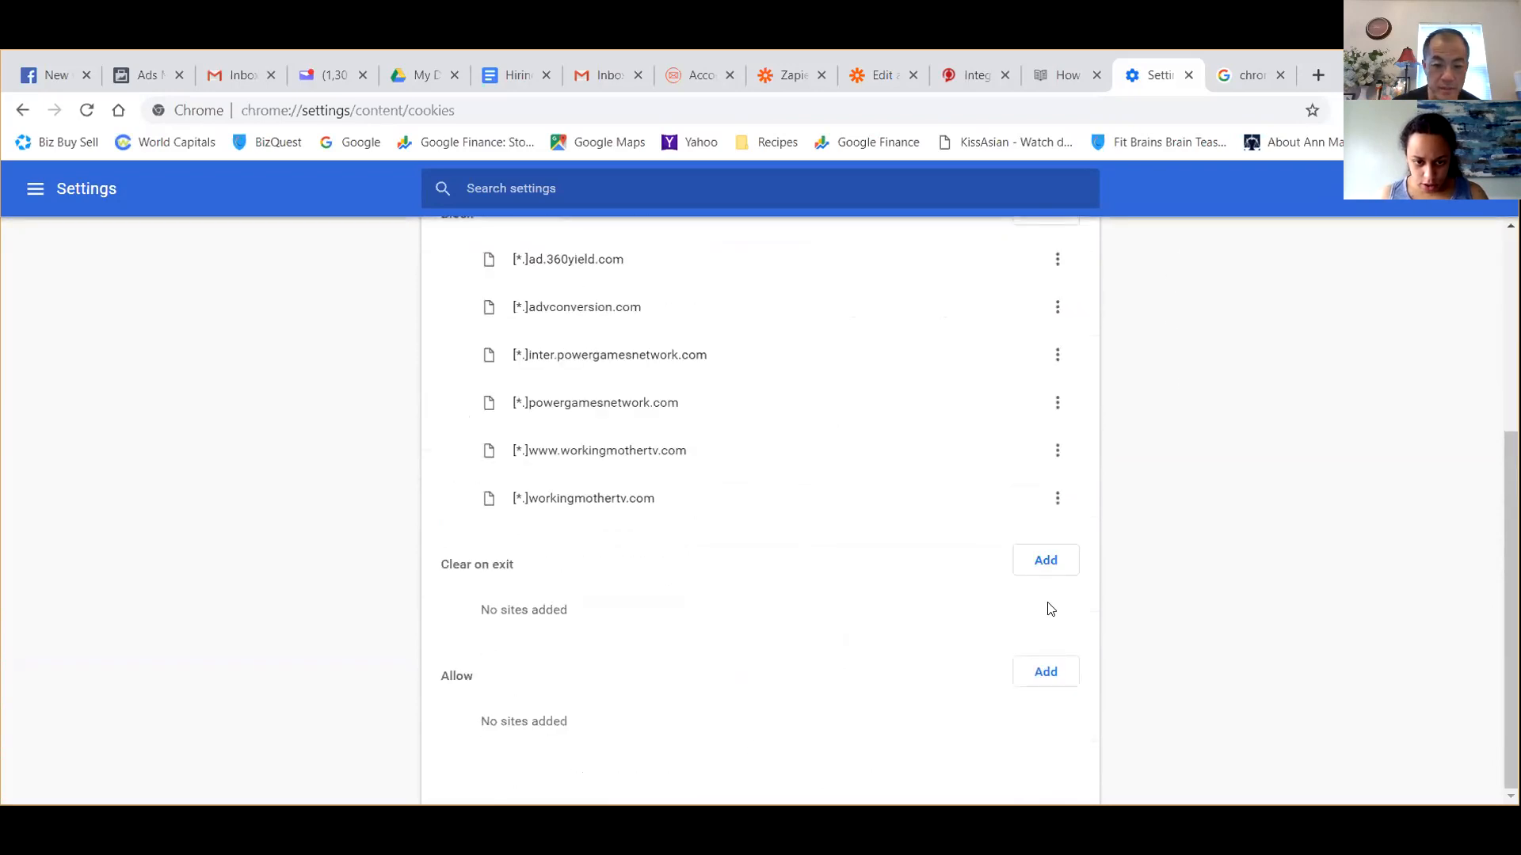
{"action": "scroll", "coordinate": [744, 578], "scroll_direction": "up", "scroll_amount": 4}
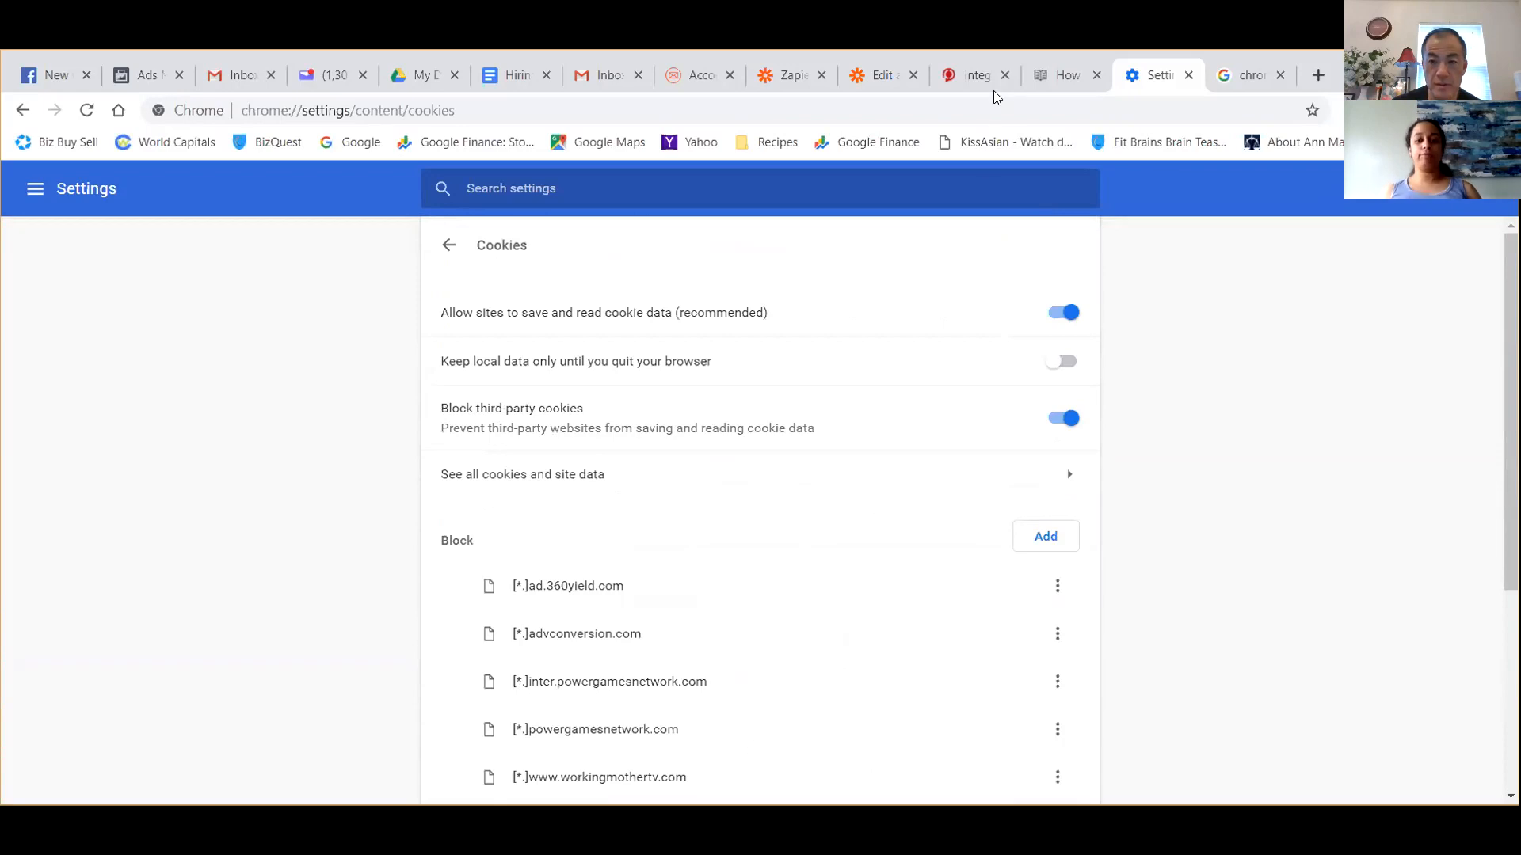
Close the Chrome settings page and the Zapier invitation page that reports disabled cookies.
{"action": "left_click", "coordinate": [1188, 74]}
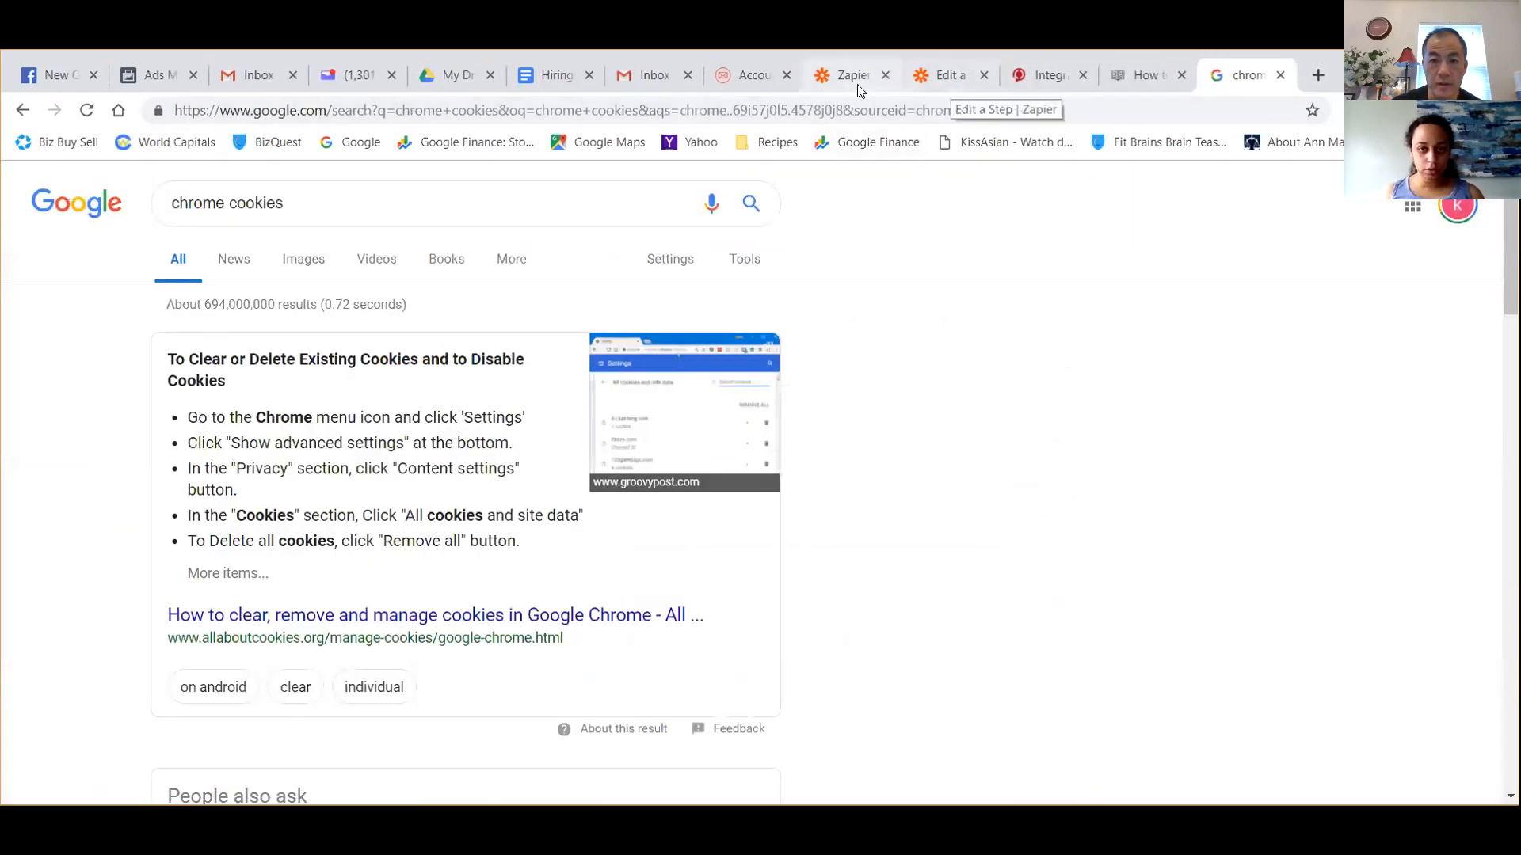
{"action": "left_click", "coordinate": [857, 79]}
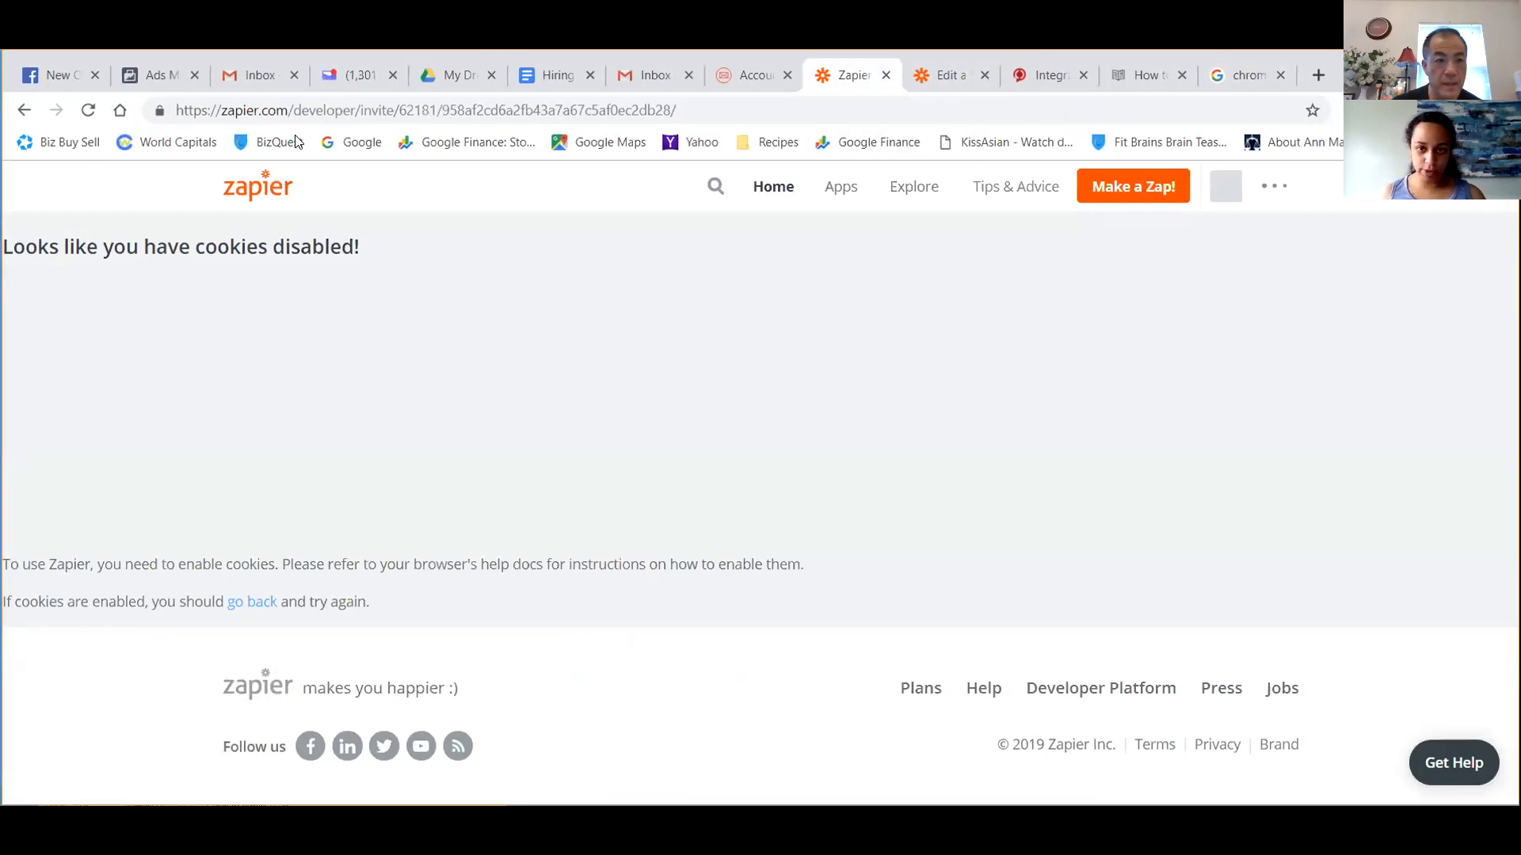
{"action": "left_click", "coordinate": [886, 76]}
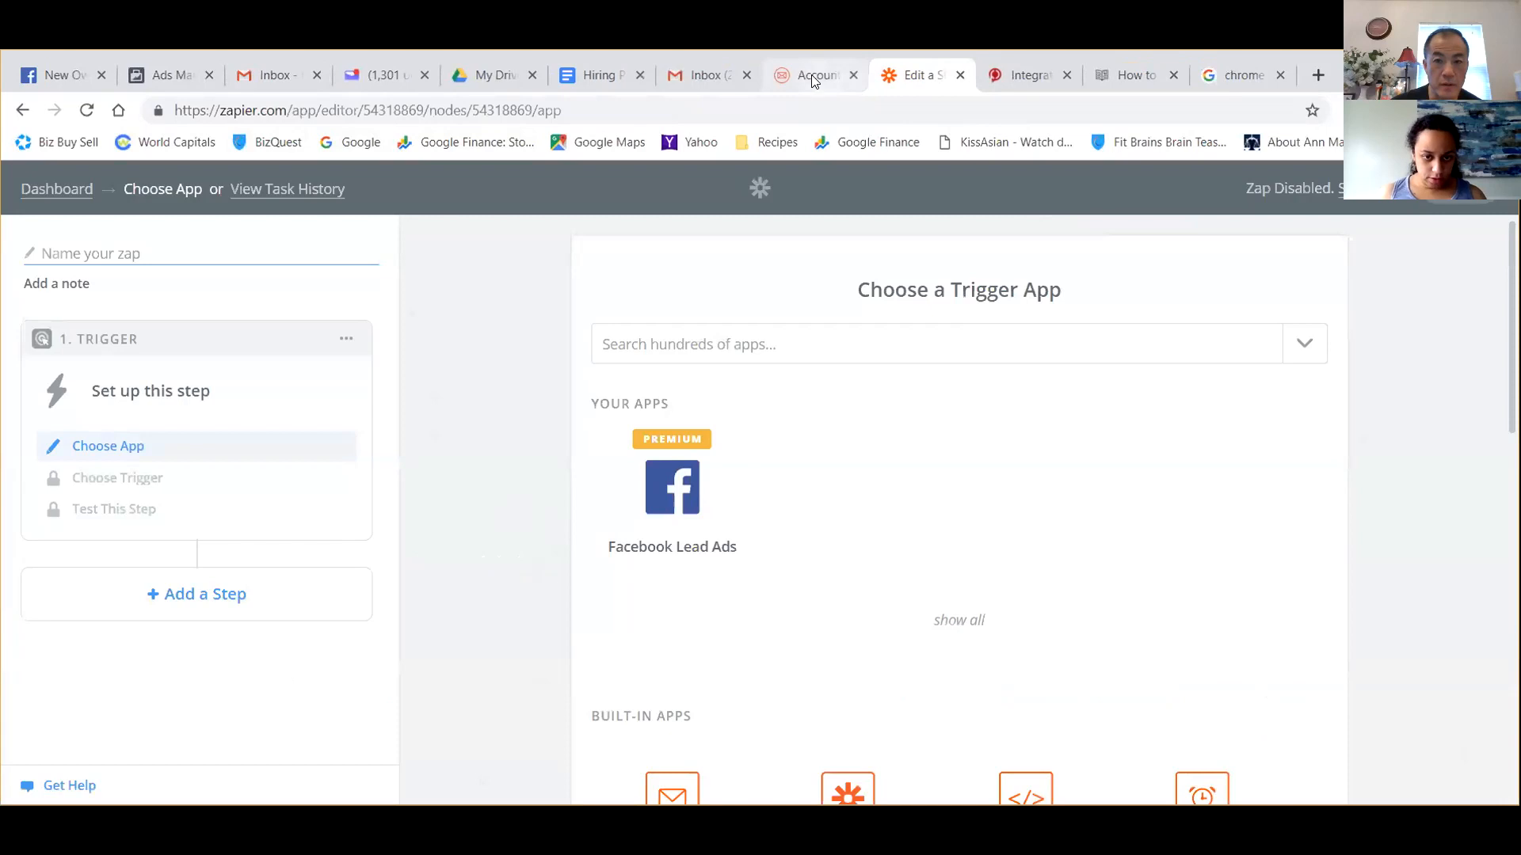
Join the Zapier beta from the FitPro account's integration settings and accept the invite to build a Zap.
{"action": "left_click", "coordinate": [814, 79]}
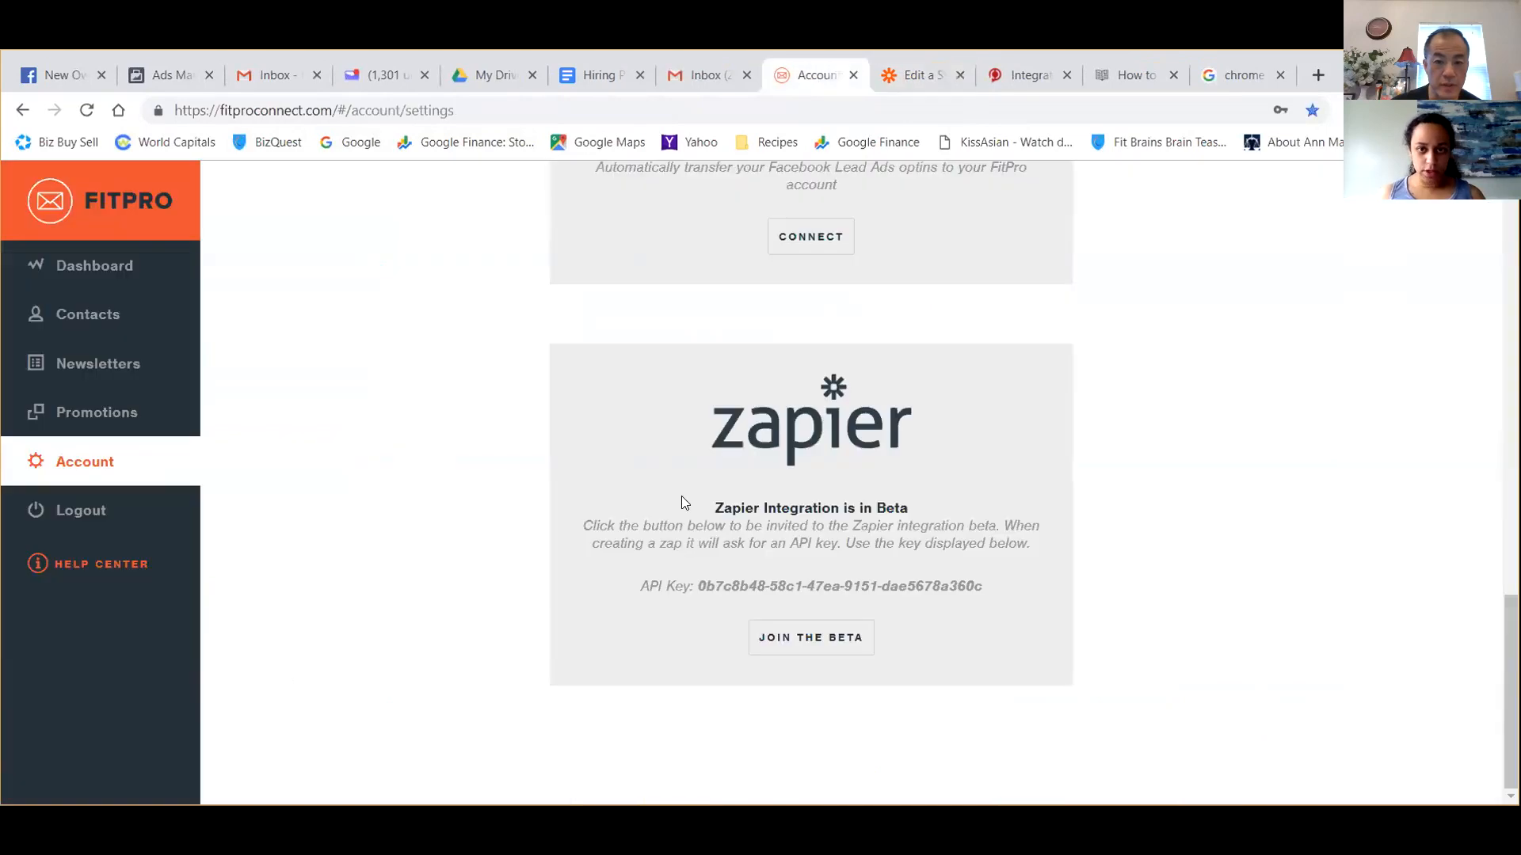
{"action": "left_click", "coordinate": [782, 643]}
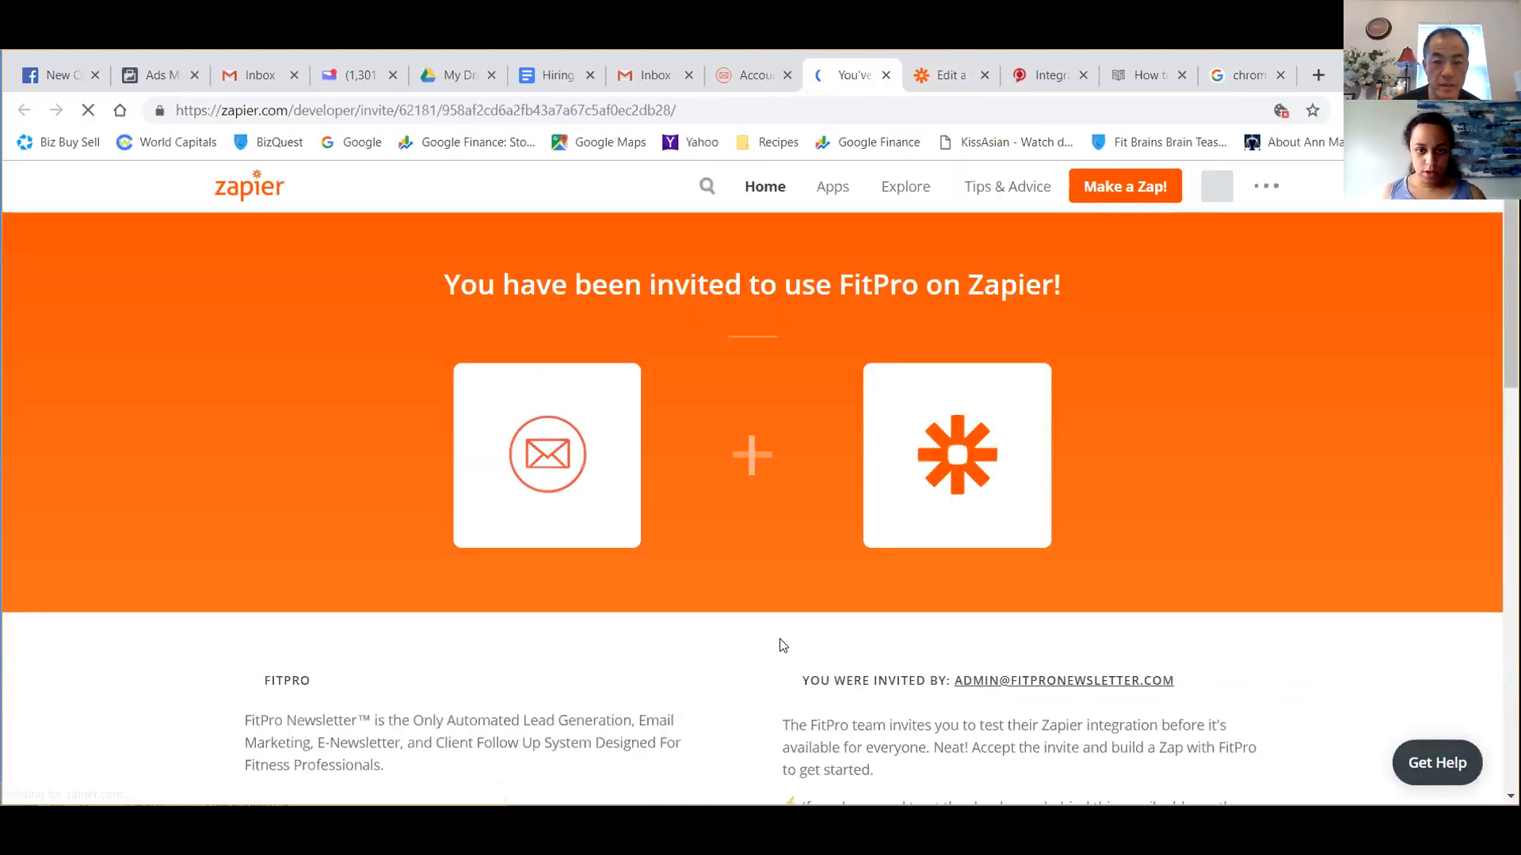
{"action": "scroll", "coordinate": [780, 634], "scroll_direction": "down", "scroll_amount": 7}
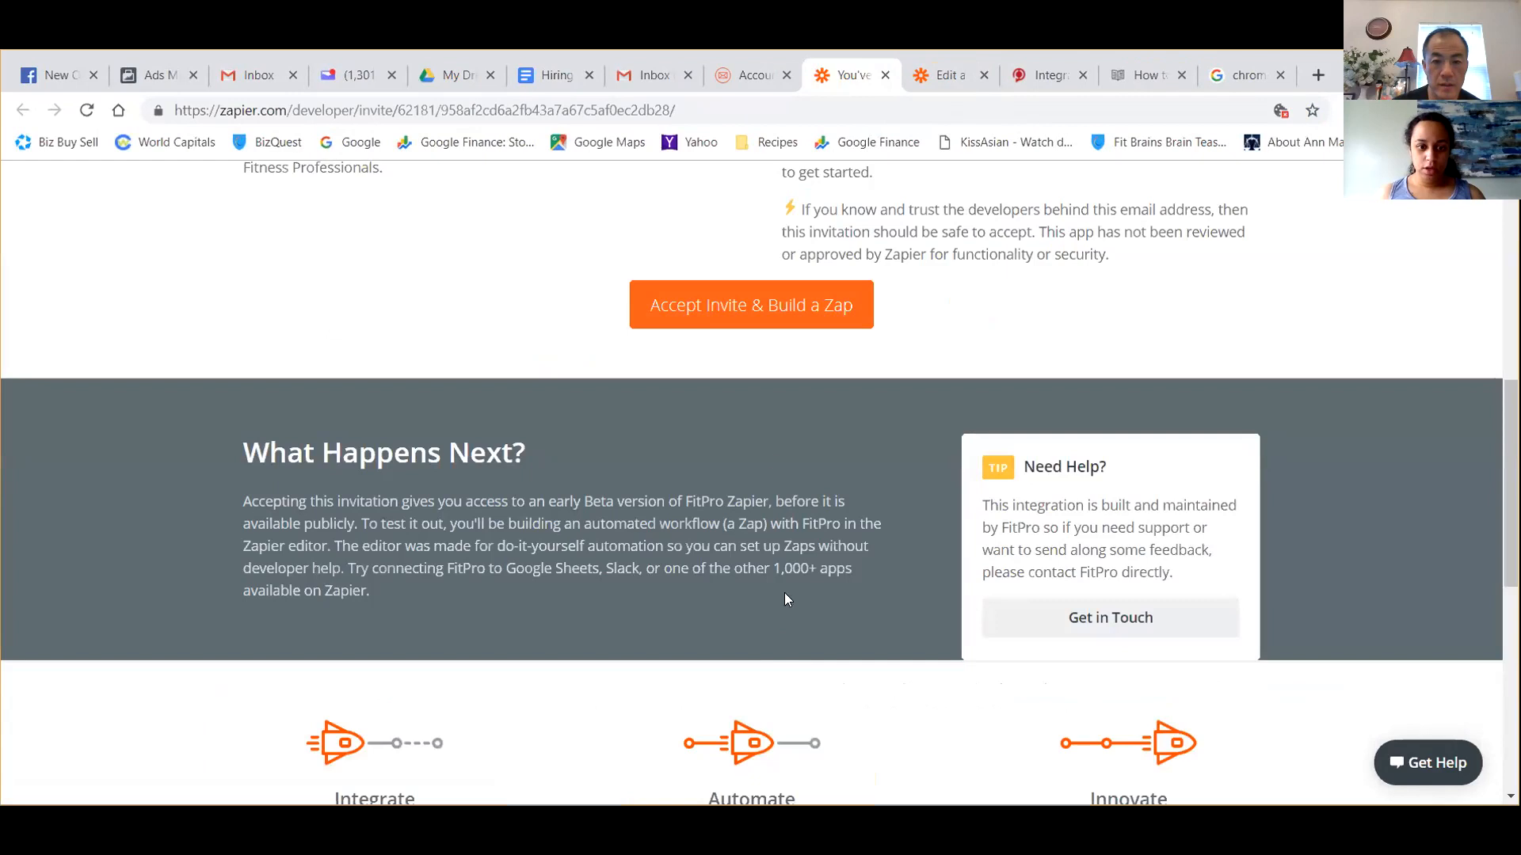
{"action": "left_click", "coordinate": [772, 316]}
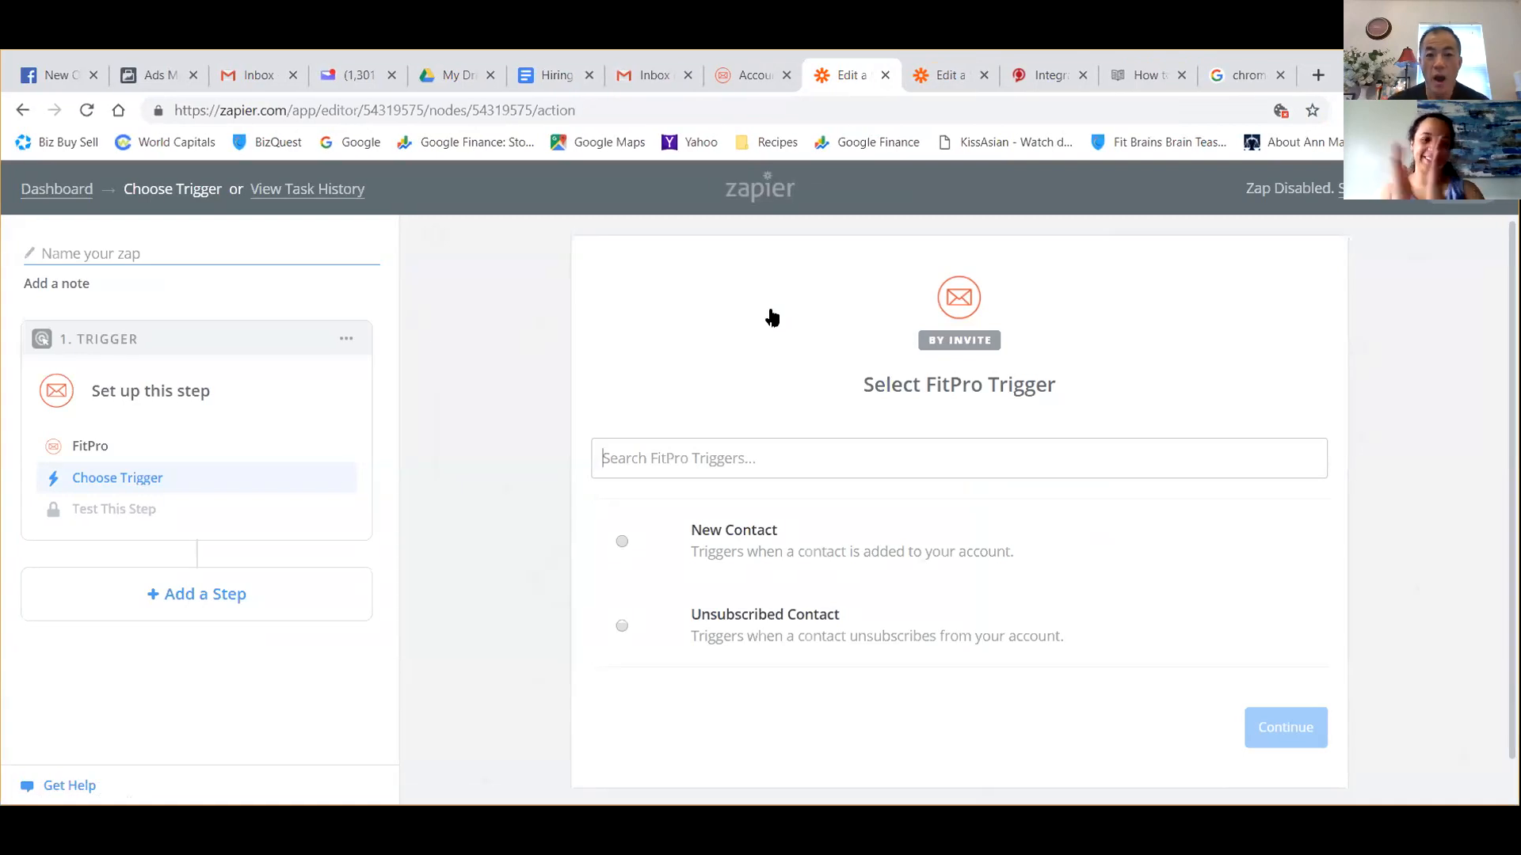
Choose New Contact as the FitPro trigger and check the Zapier section of the Fit Pro Tracker sync article.
{"action": "left_click", "coordinate": [617, 543]}
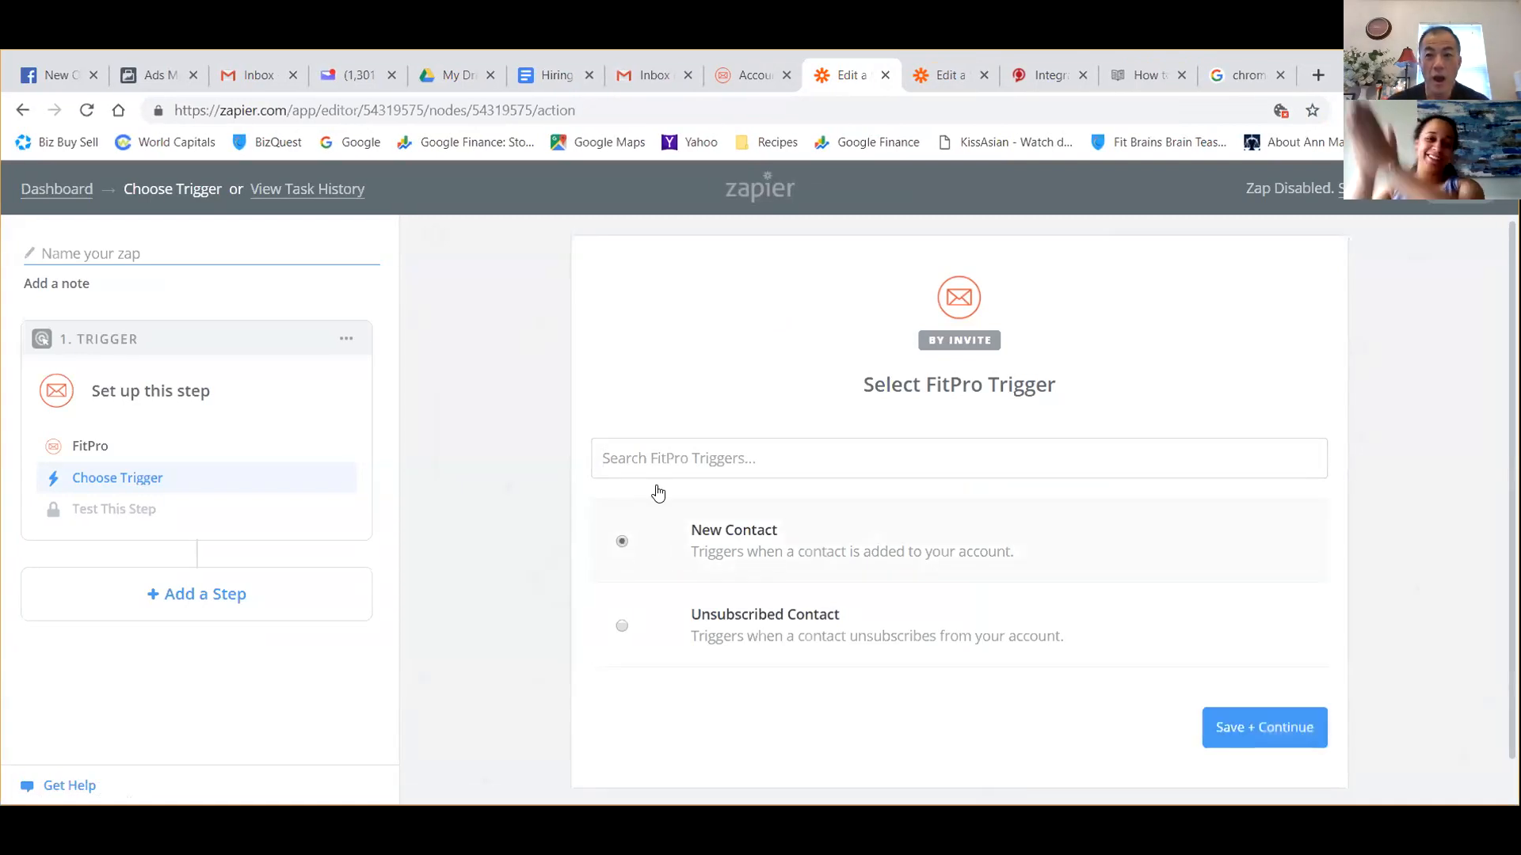
{"action": "left_click", "coordinate": [1120, 79]}
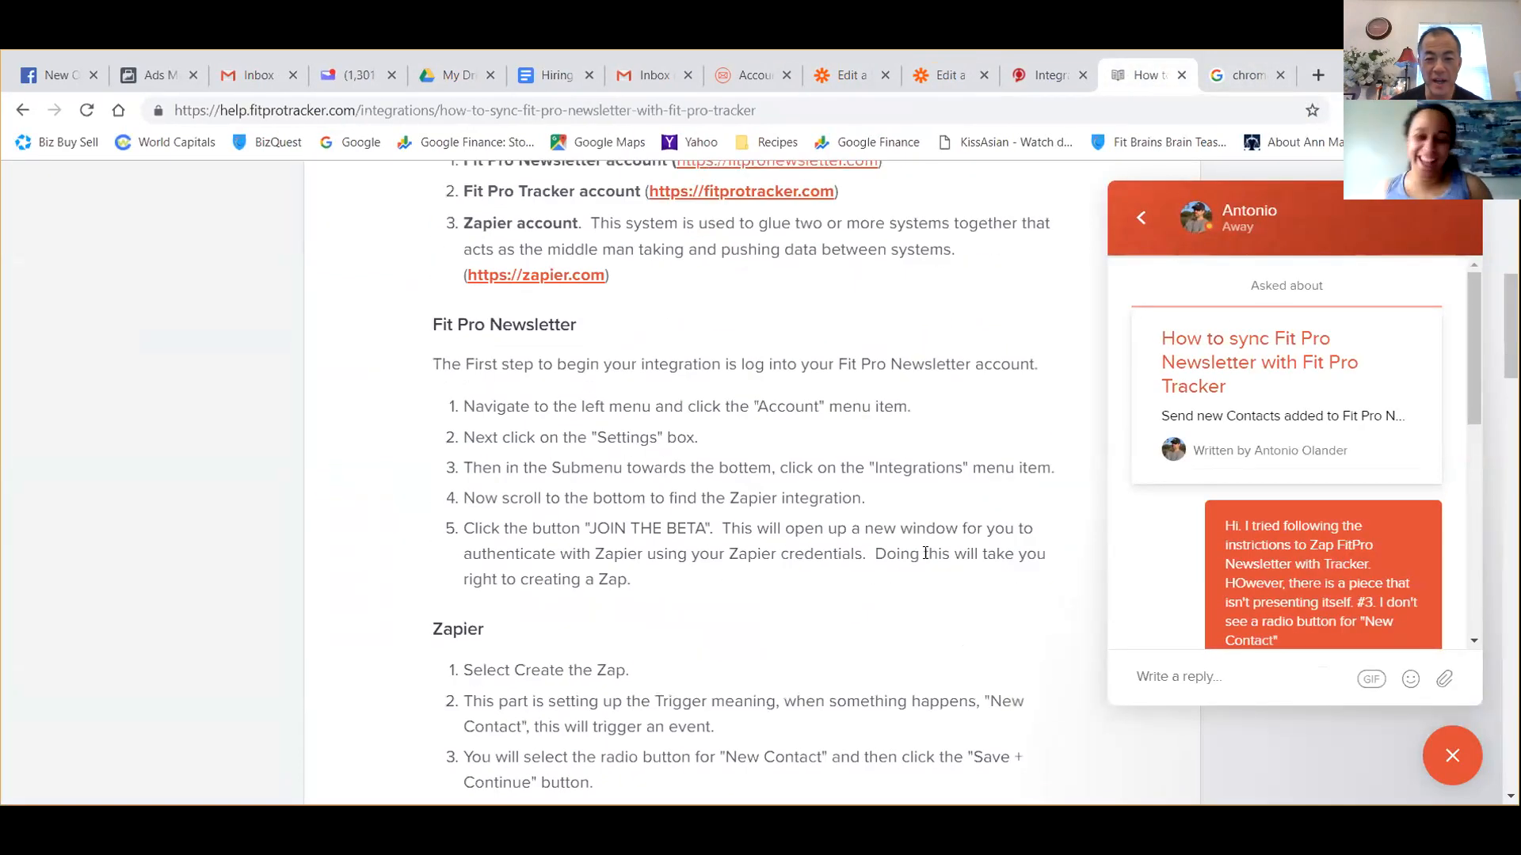
{"action": "scroll", "coordinate": [925, 553], "scroll_direction": "down", "scroll_amount": 4}
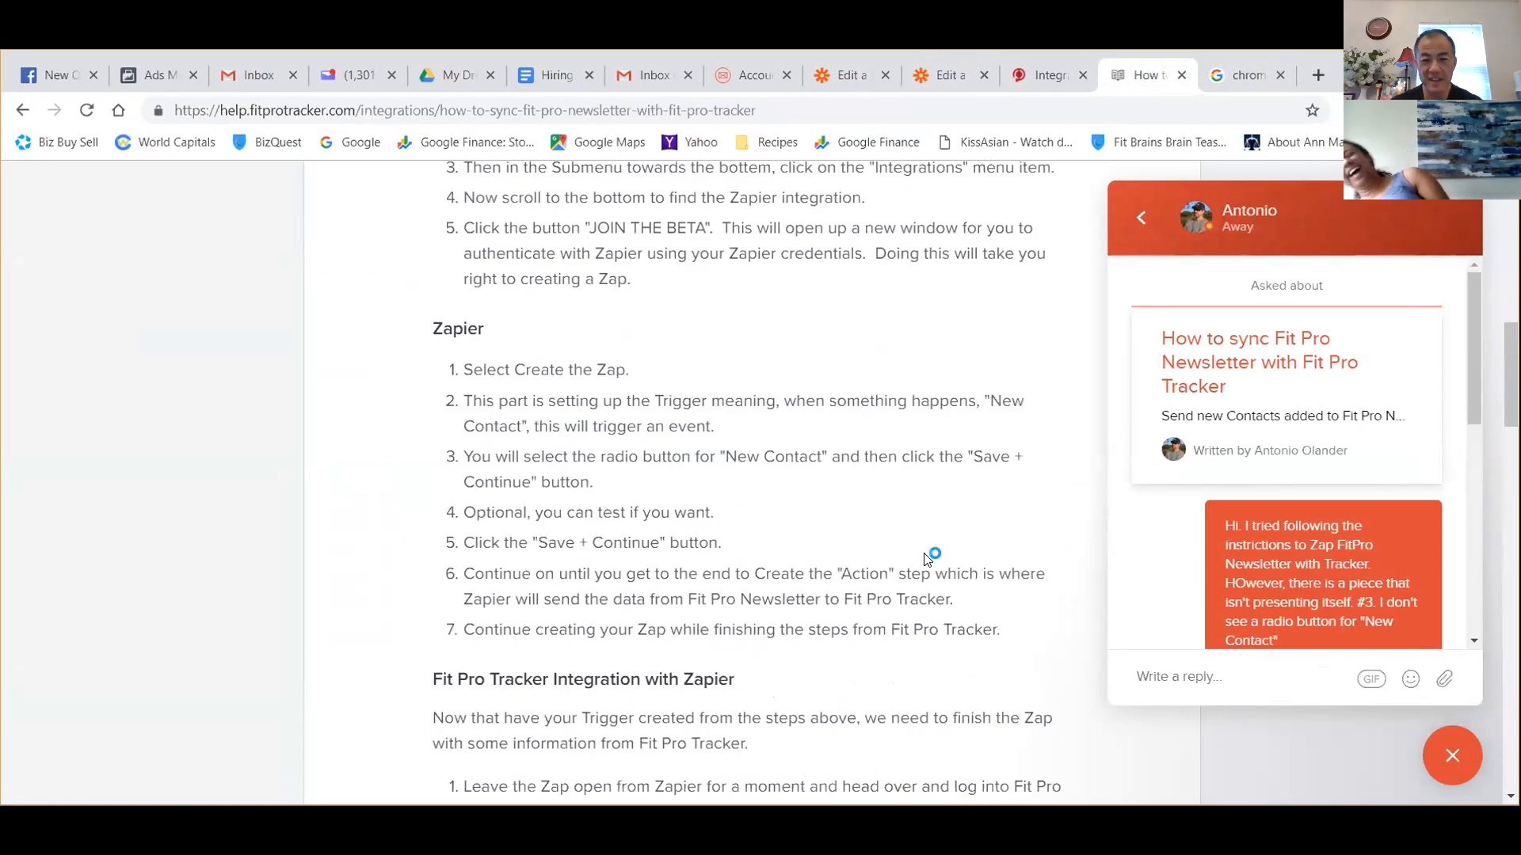
Close the leftover Zap editor that has no trigger app, and save the New Contact trigger in the FitPro Zap.
{"action": "left_click", "coordinate": [948, 84]}
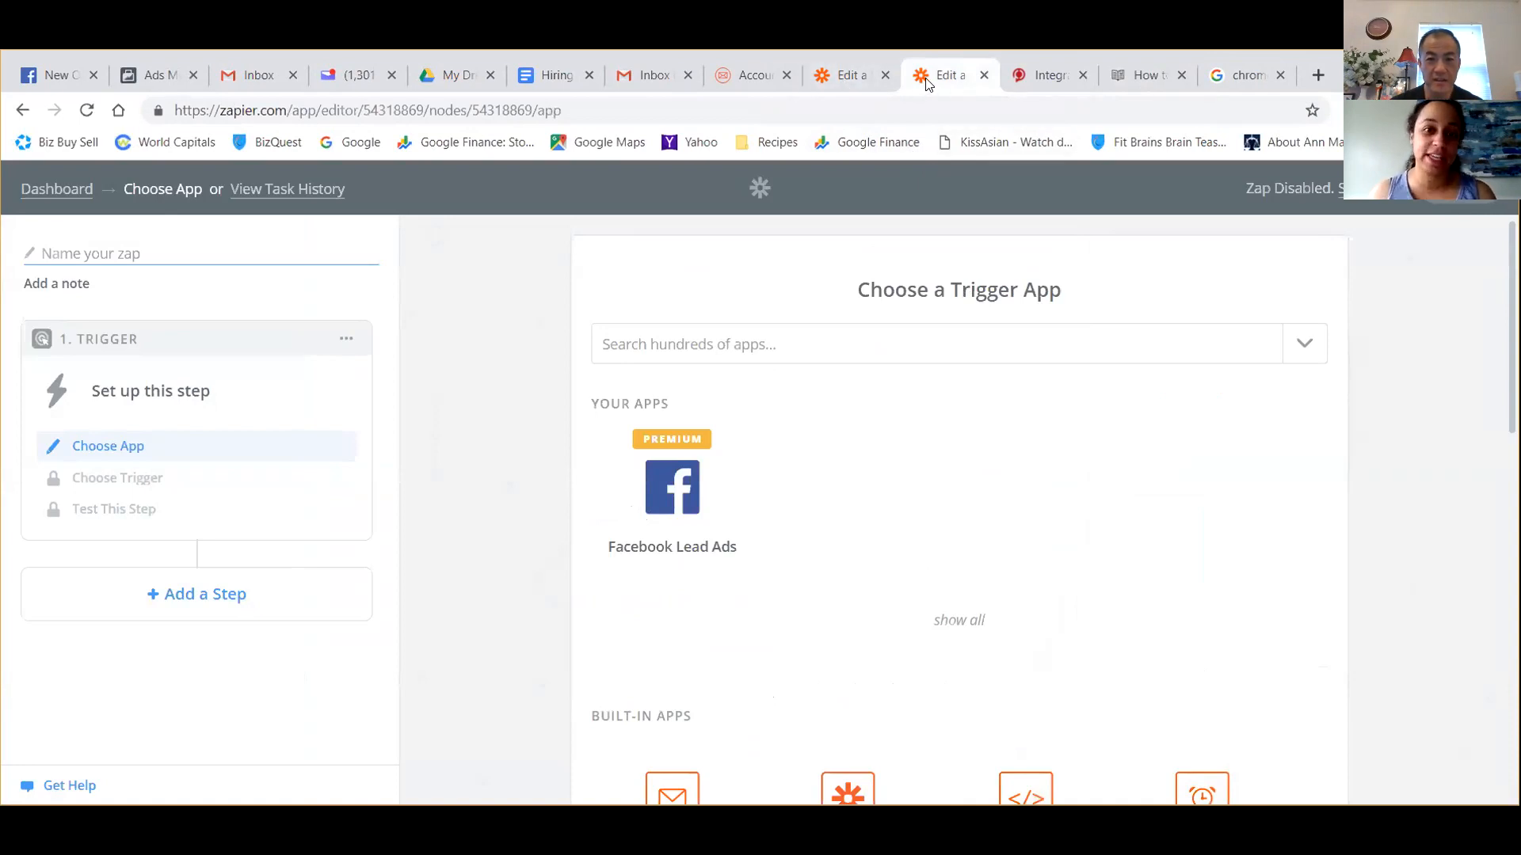
{"action": "left_click", "coordinate": [984, 76]}
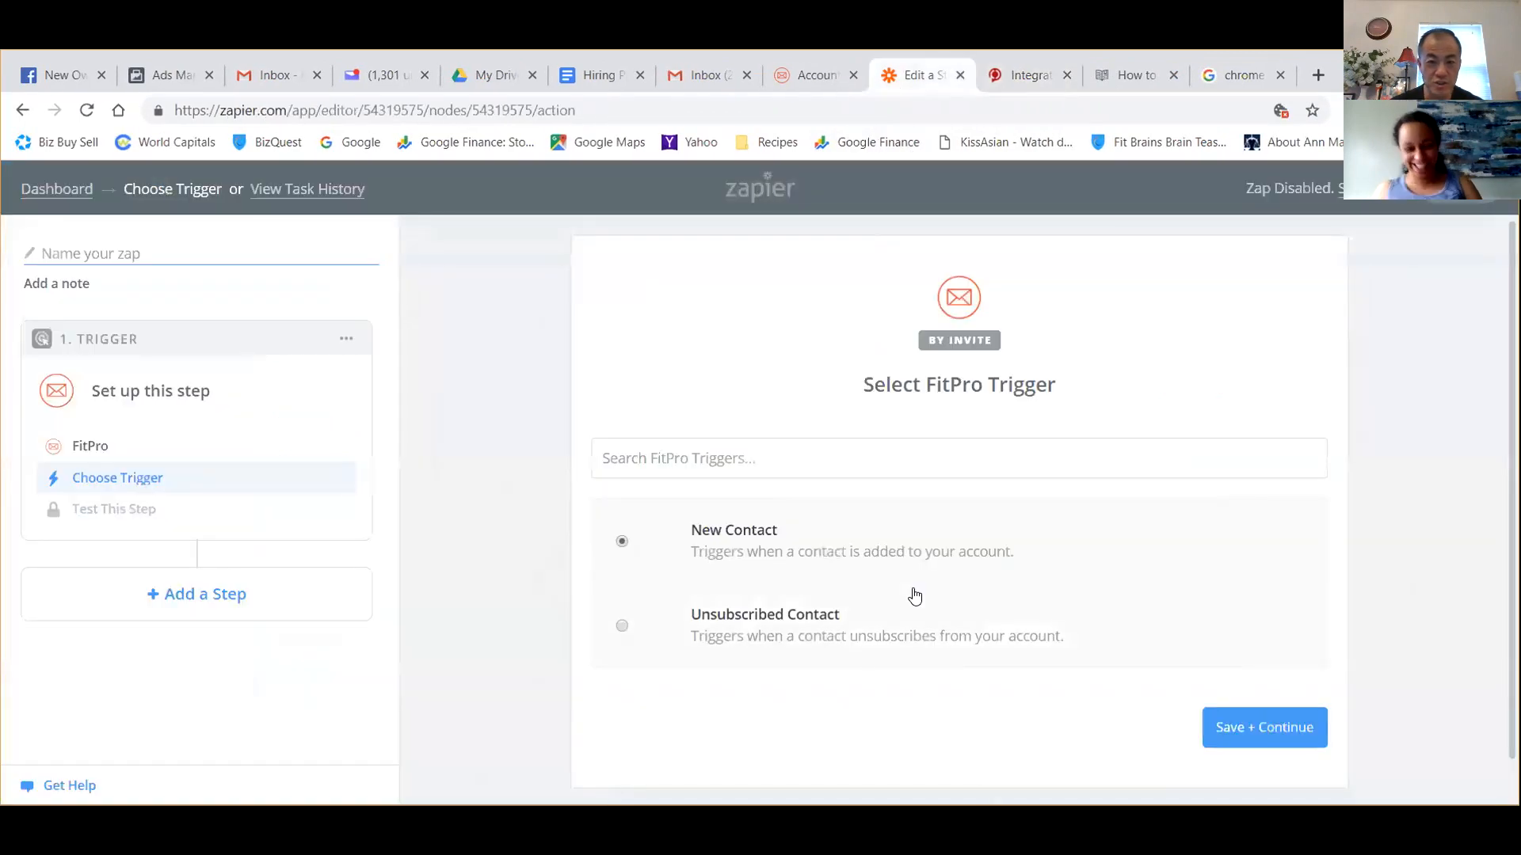
{"action": "left_click", "coordinate": [1137, 75]}
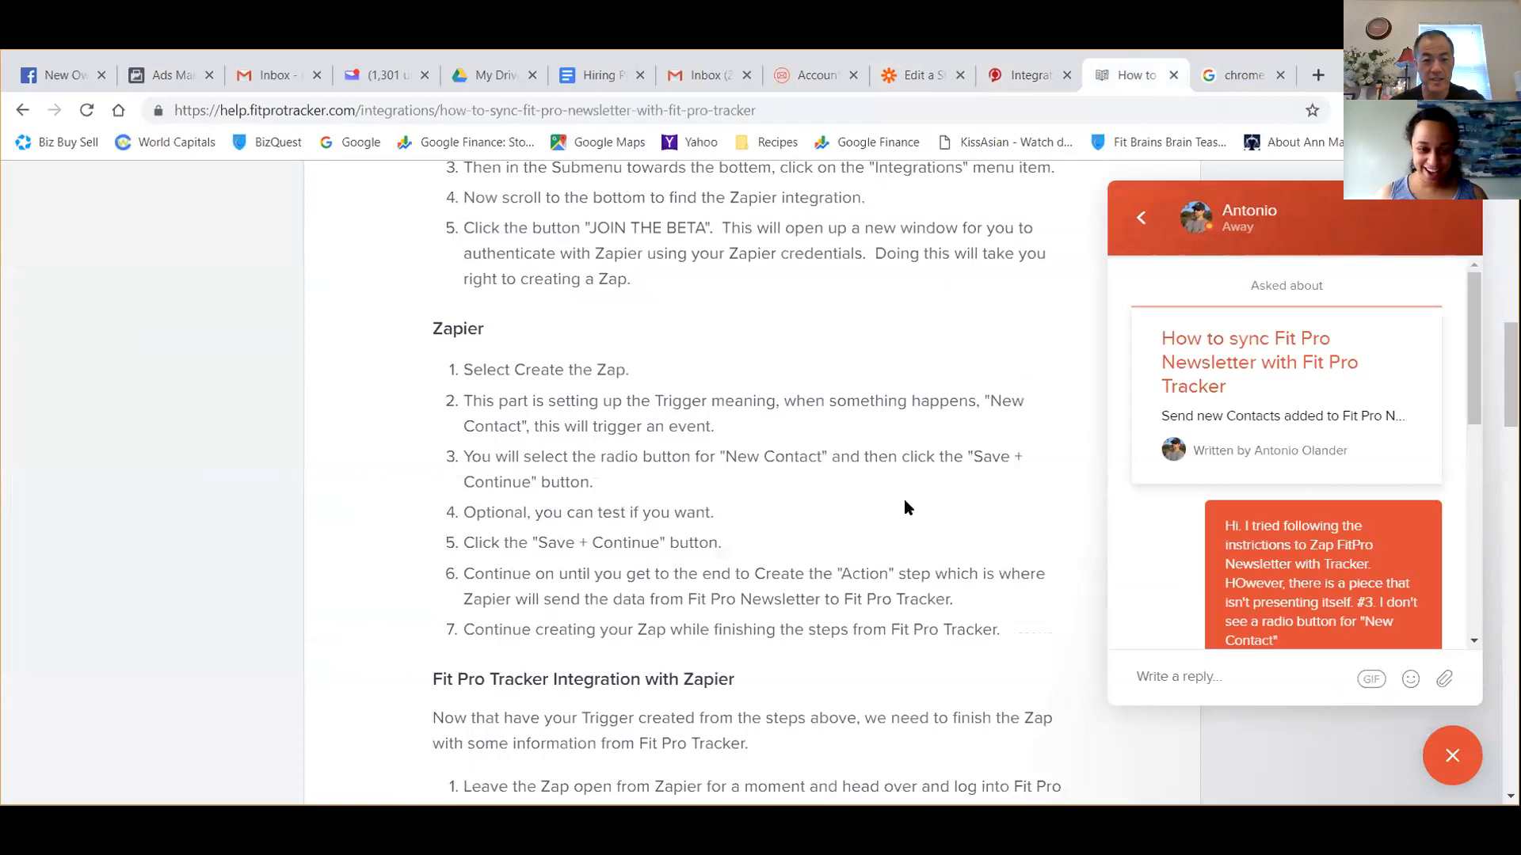
{"action": "key", "text": "ctrl+shift+Tab"}
{"action": "key", "text": "ctrl+shift+Tab"}
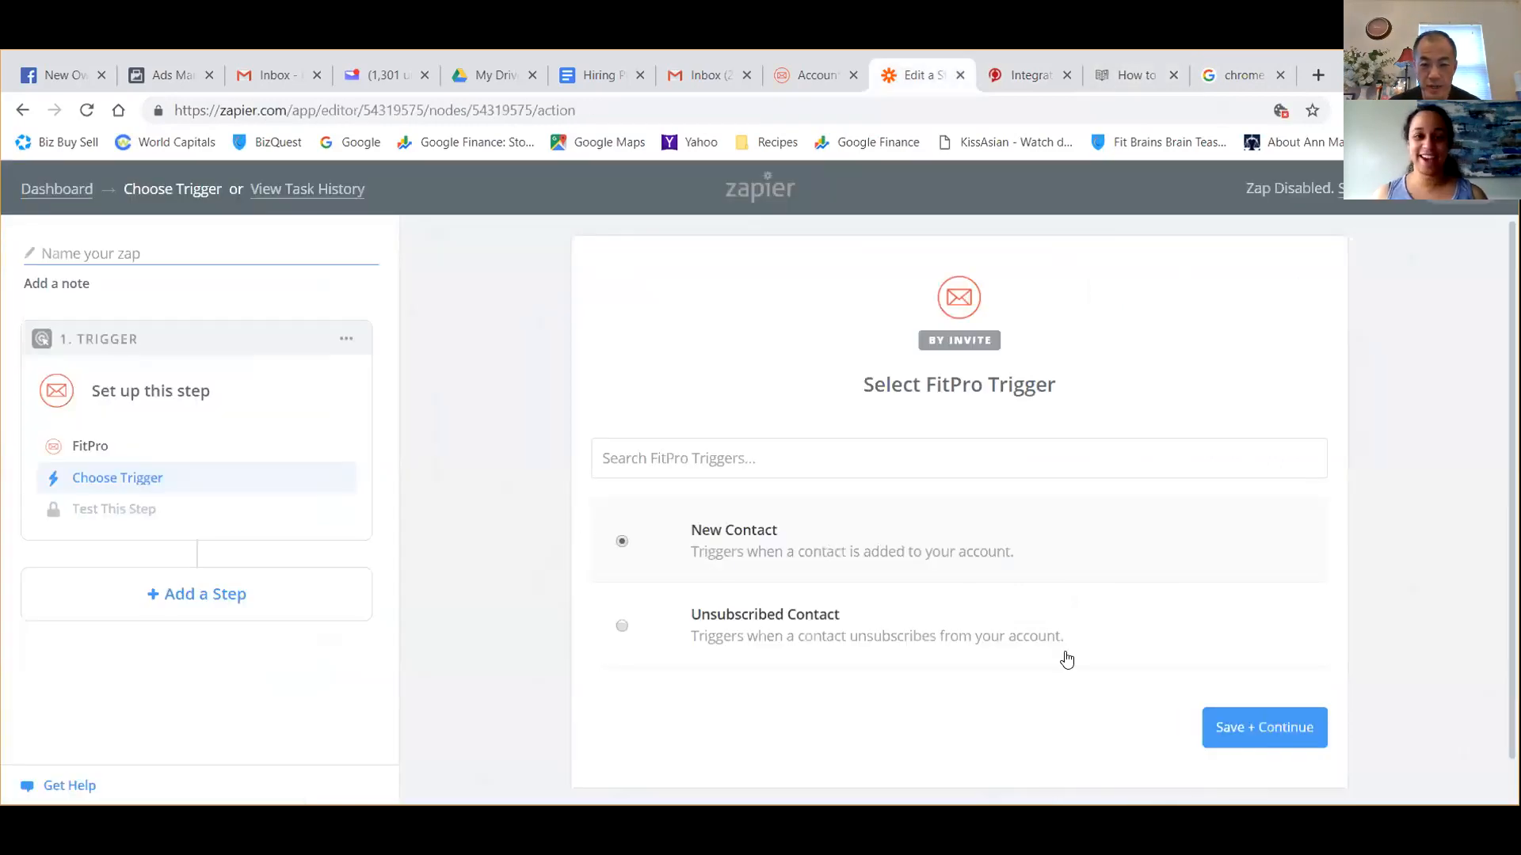
{"action": "left_click", "coordinate": [1281, 727]}
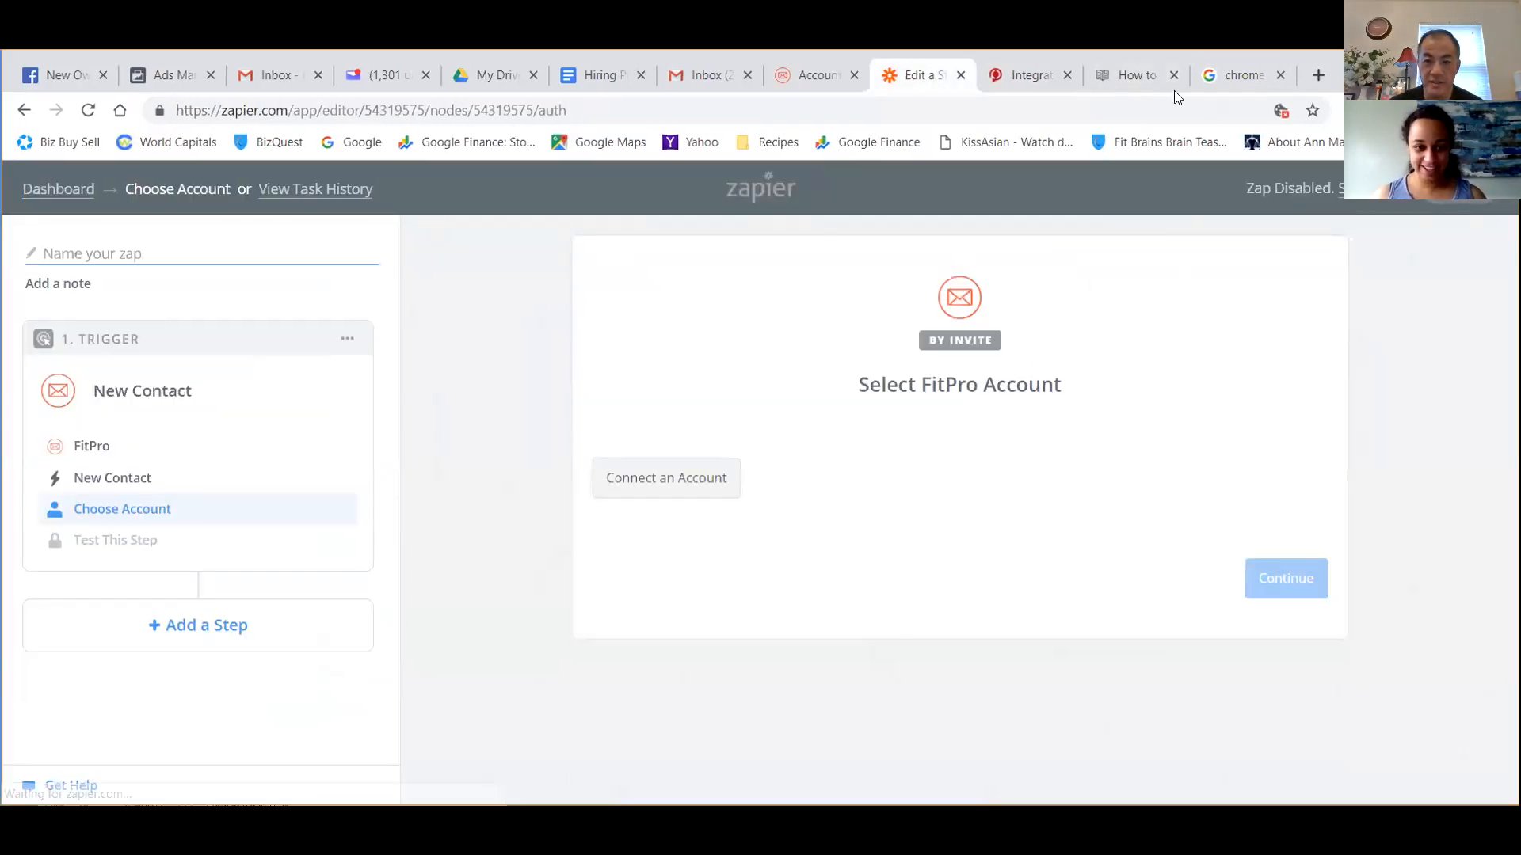
Read on through the Zapier section of the Fit Pro Tracker sync article and return to the Zap editor.
{"action": "left_click", "coordinate": [1155, 91]}
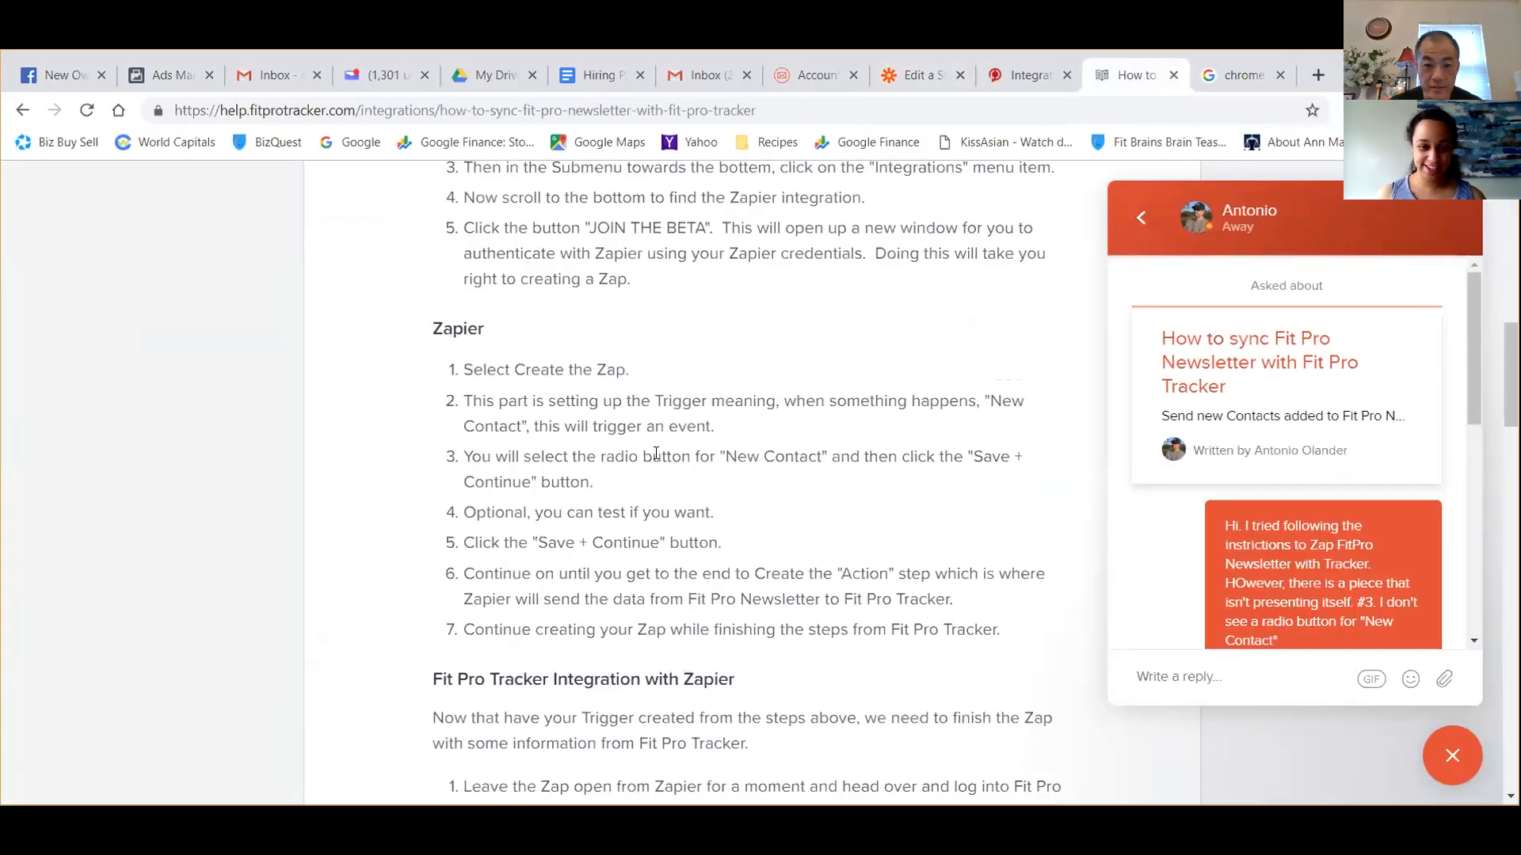
{"action": "scroll", "coordinate": [550, 473], "scroll_direction": "down", "scroll_amount": 1}
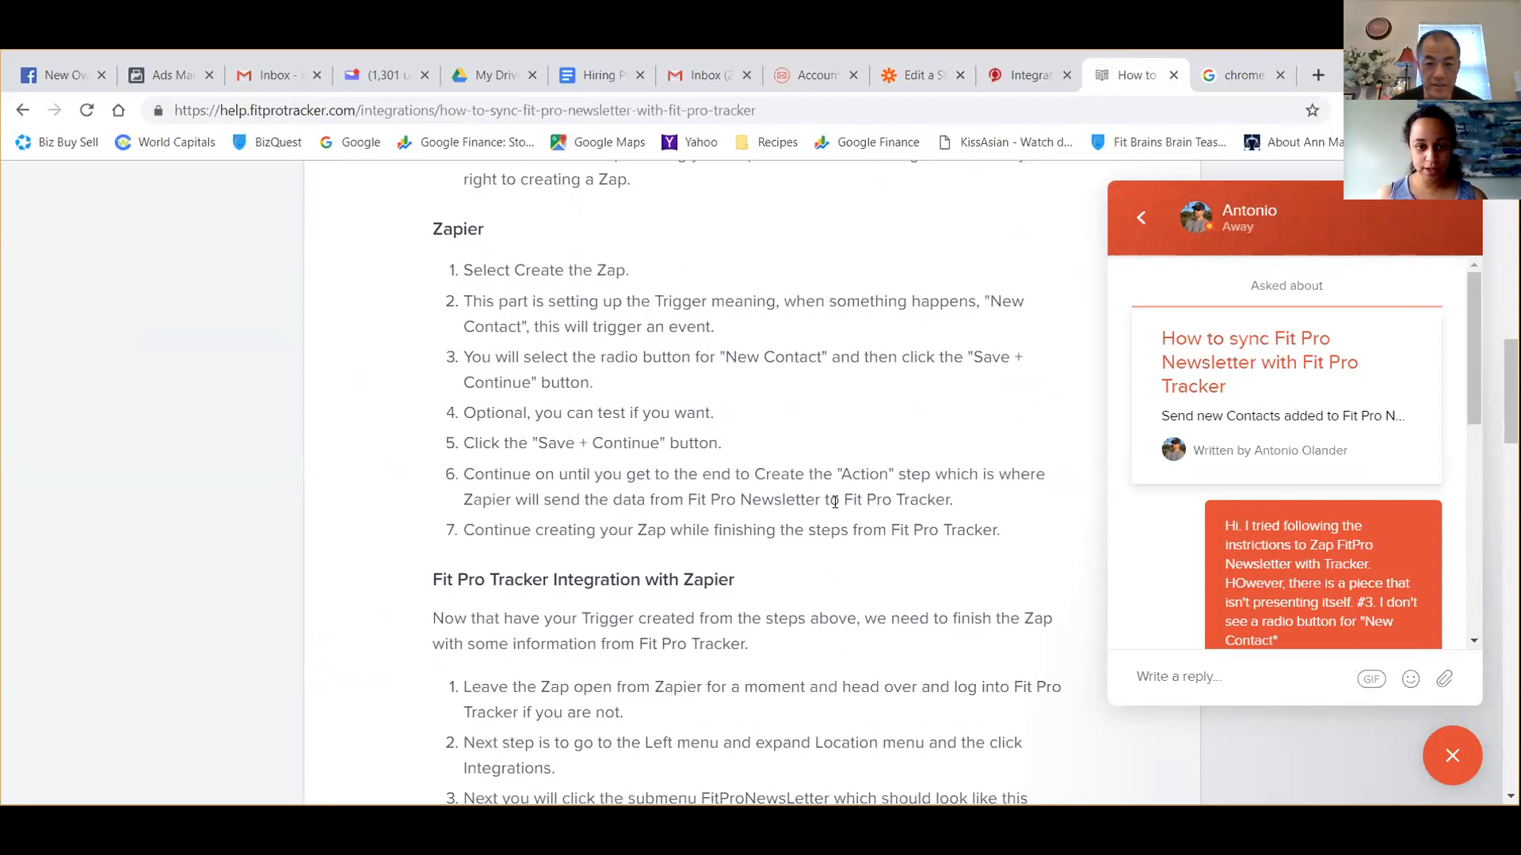
{"action": "left_click", "coordinate": [913, 75]}
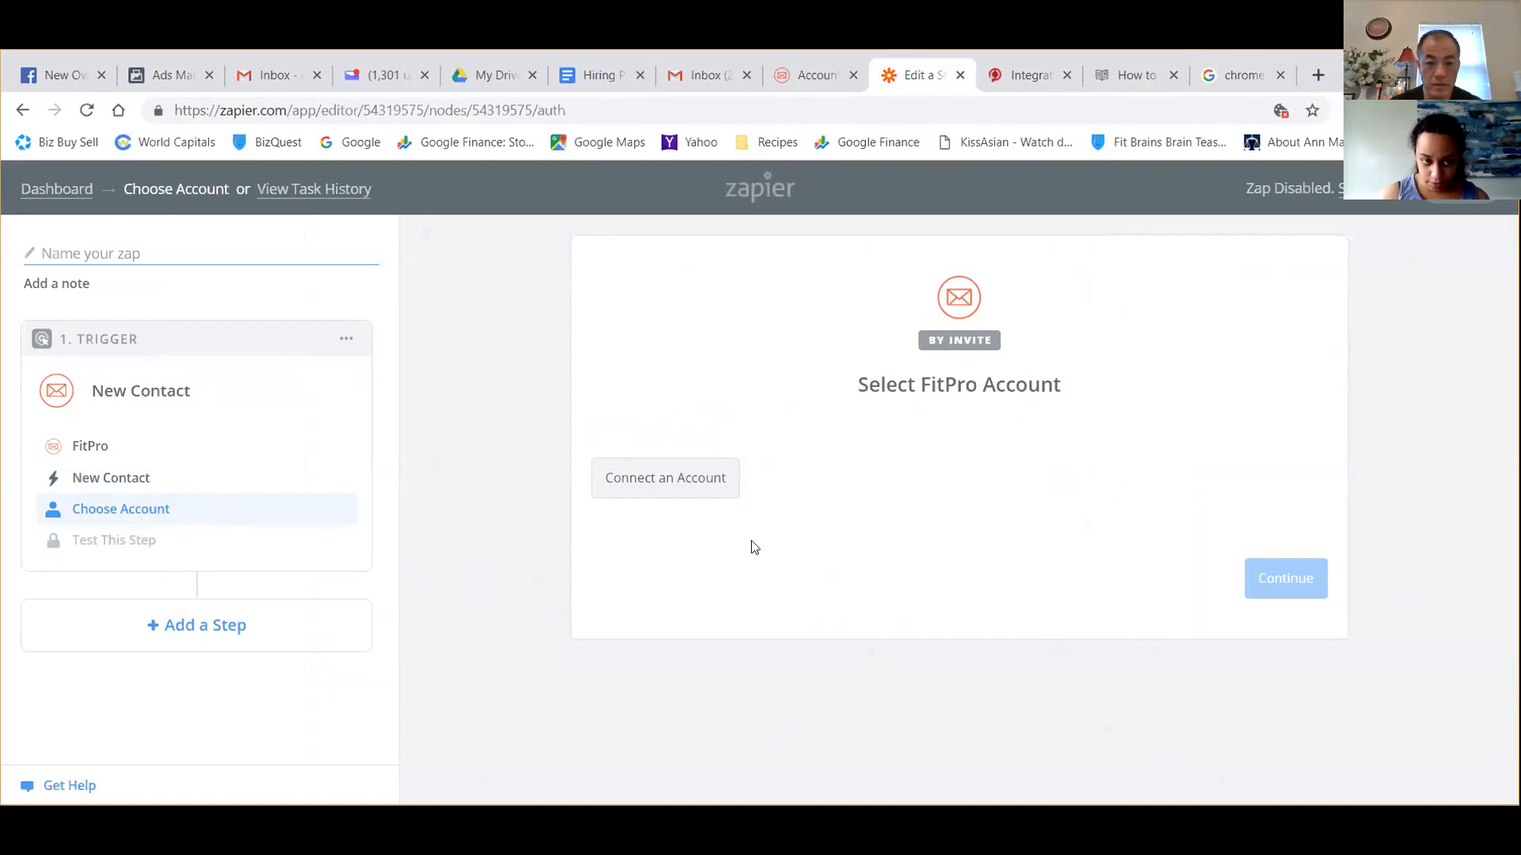
Start connecting a FitPro account to the Zap and paste the Fit Pro Tracker webhook API token as the API key.
{"action": "left_click", "coordinate": [673, 479]}
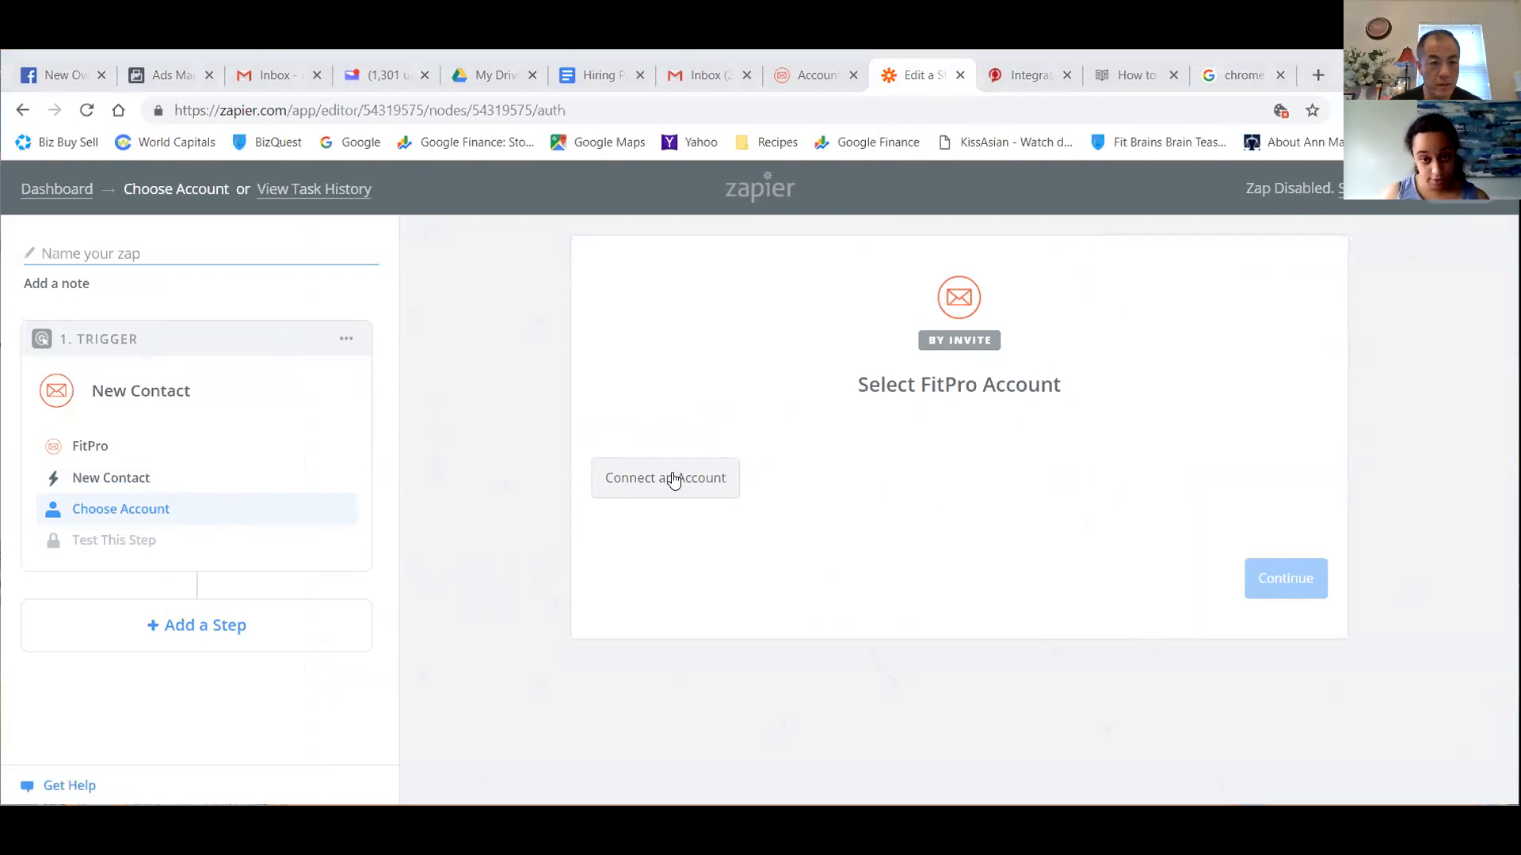
{"action": "right_click", "coordinate": [673, 480]}
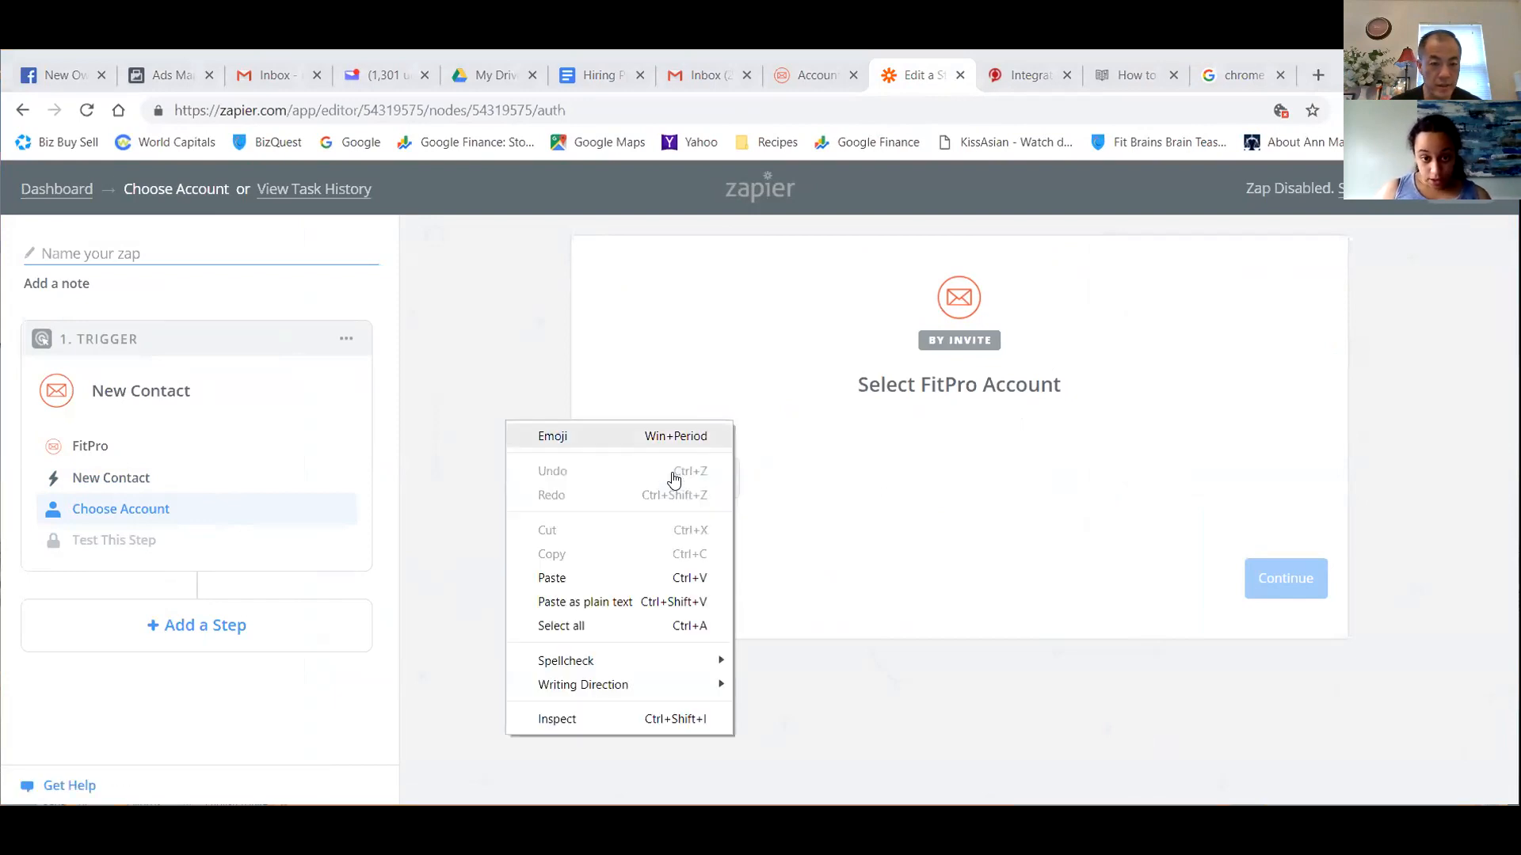
{"action": "left_click", "coordinate": [553, 578]}
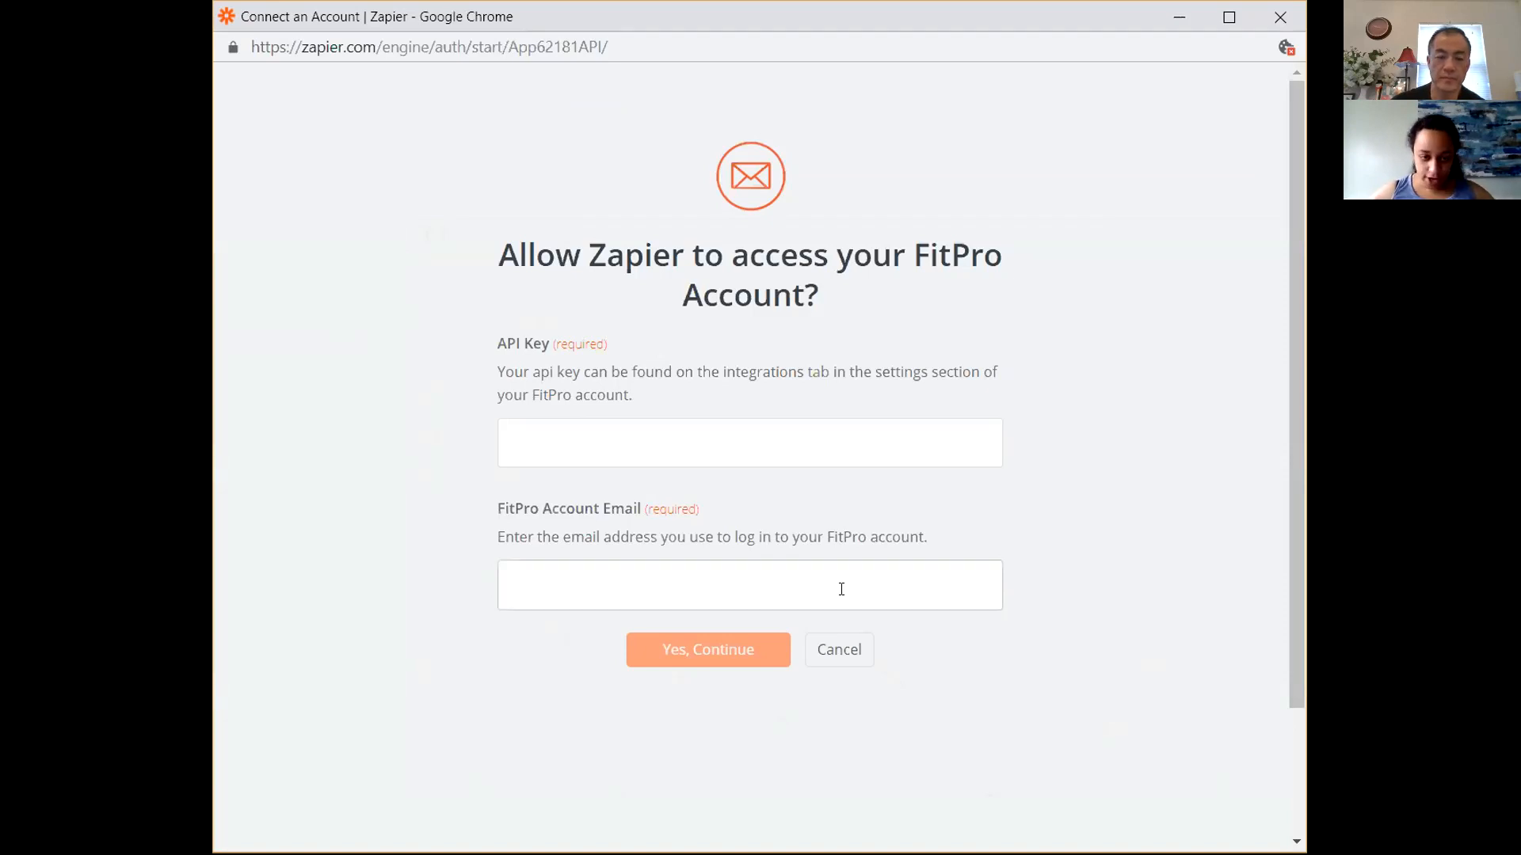
{"action": "right_click", "coordinate": [797, 442]}
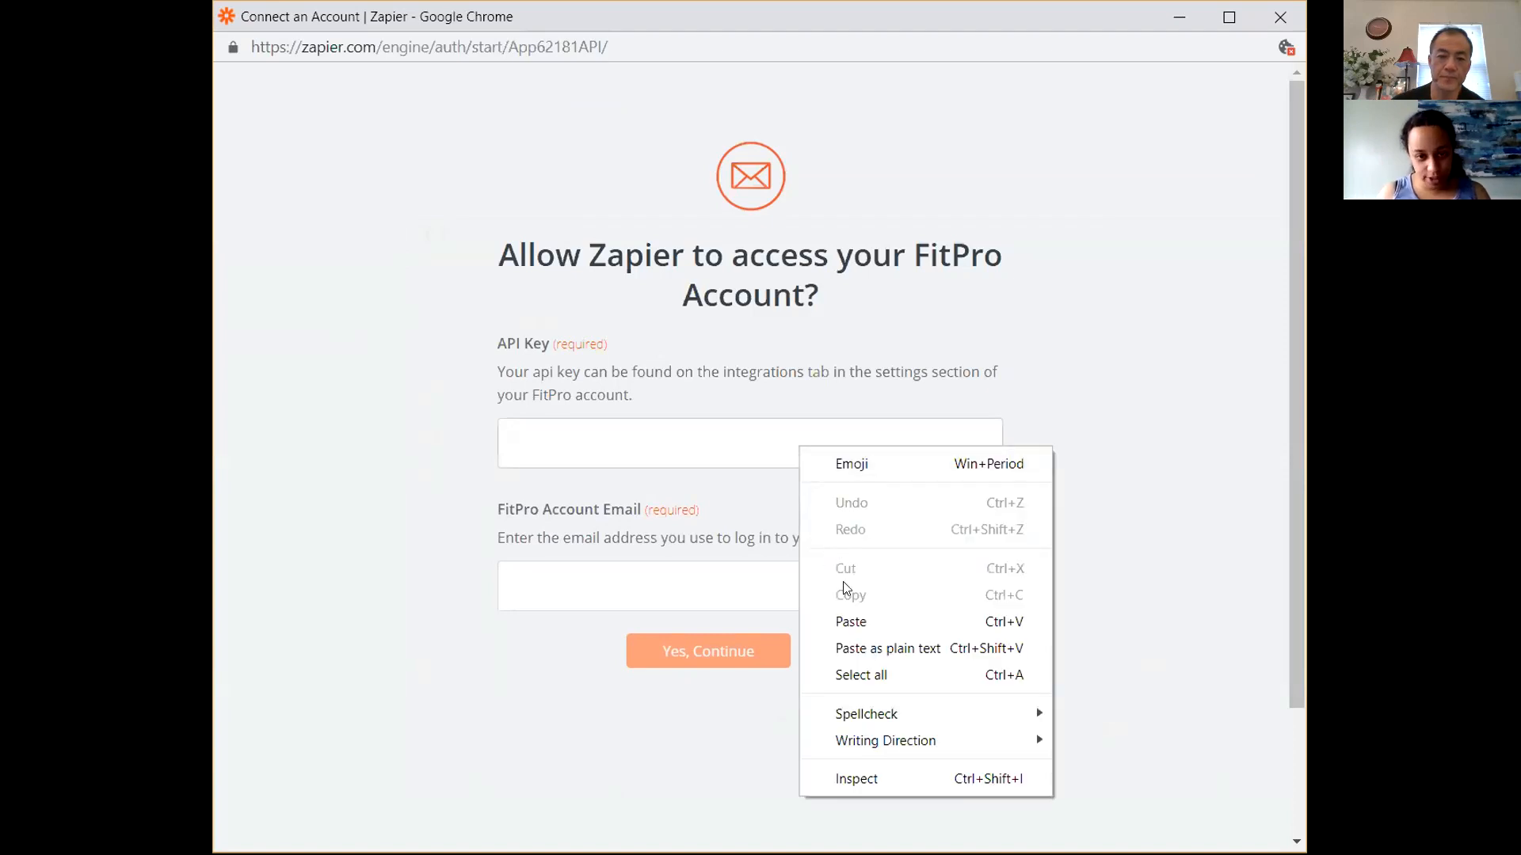
{"action": "left_click", "coordinate": [844, 619]}
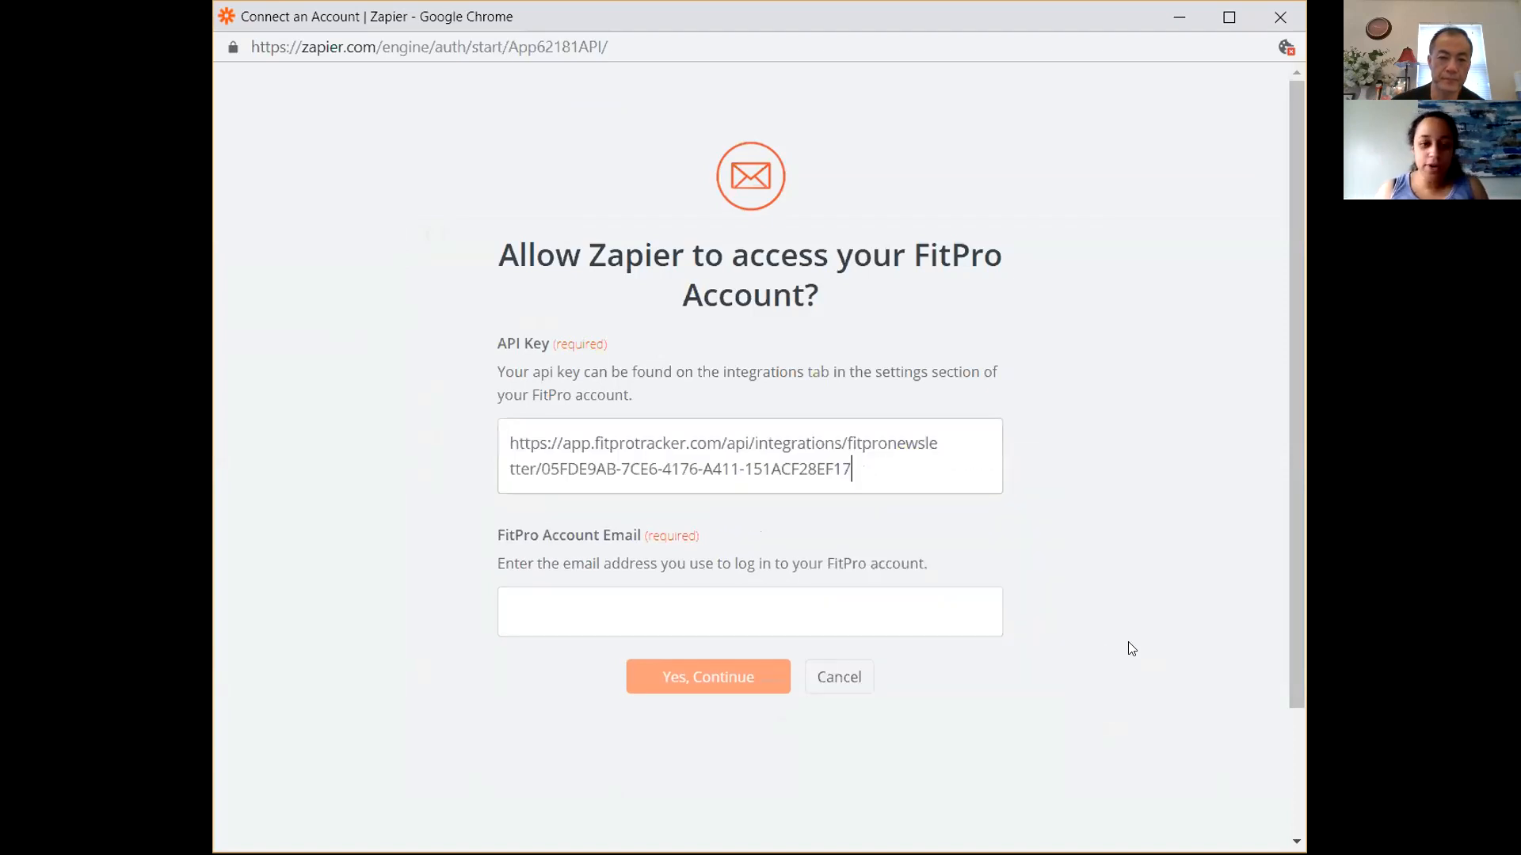
Enter the FitPro account's login email, try to authorize Zapier's access, and dismiss the resulting dialog.
{"action": "left_click", "coordinate": [975, 630]}
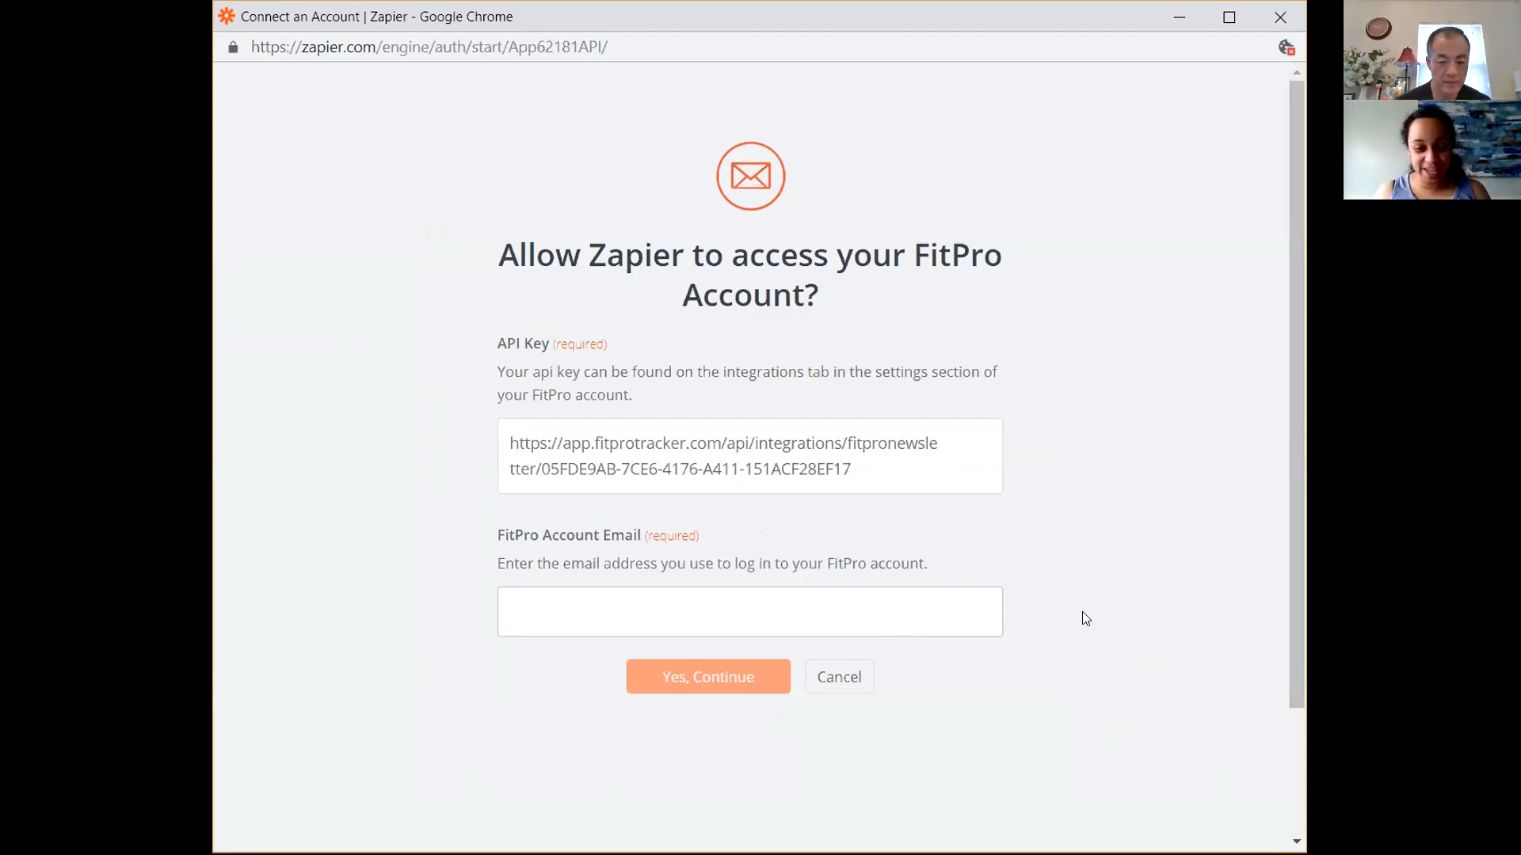
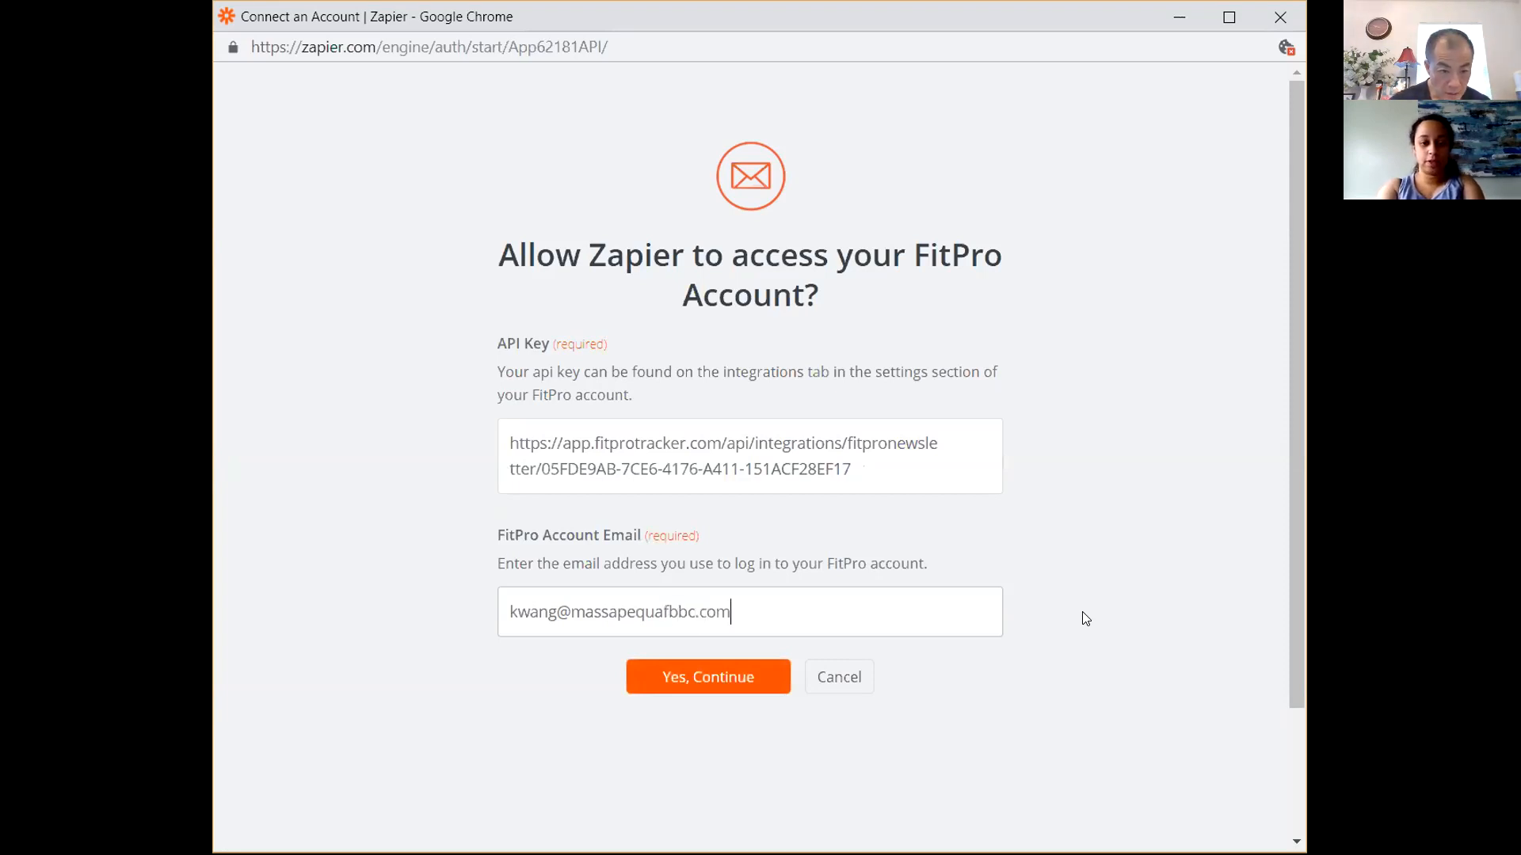
{"action": "left_click", "coordinate": [730, 695]}
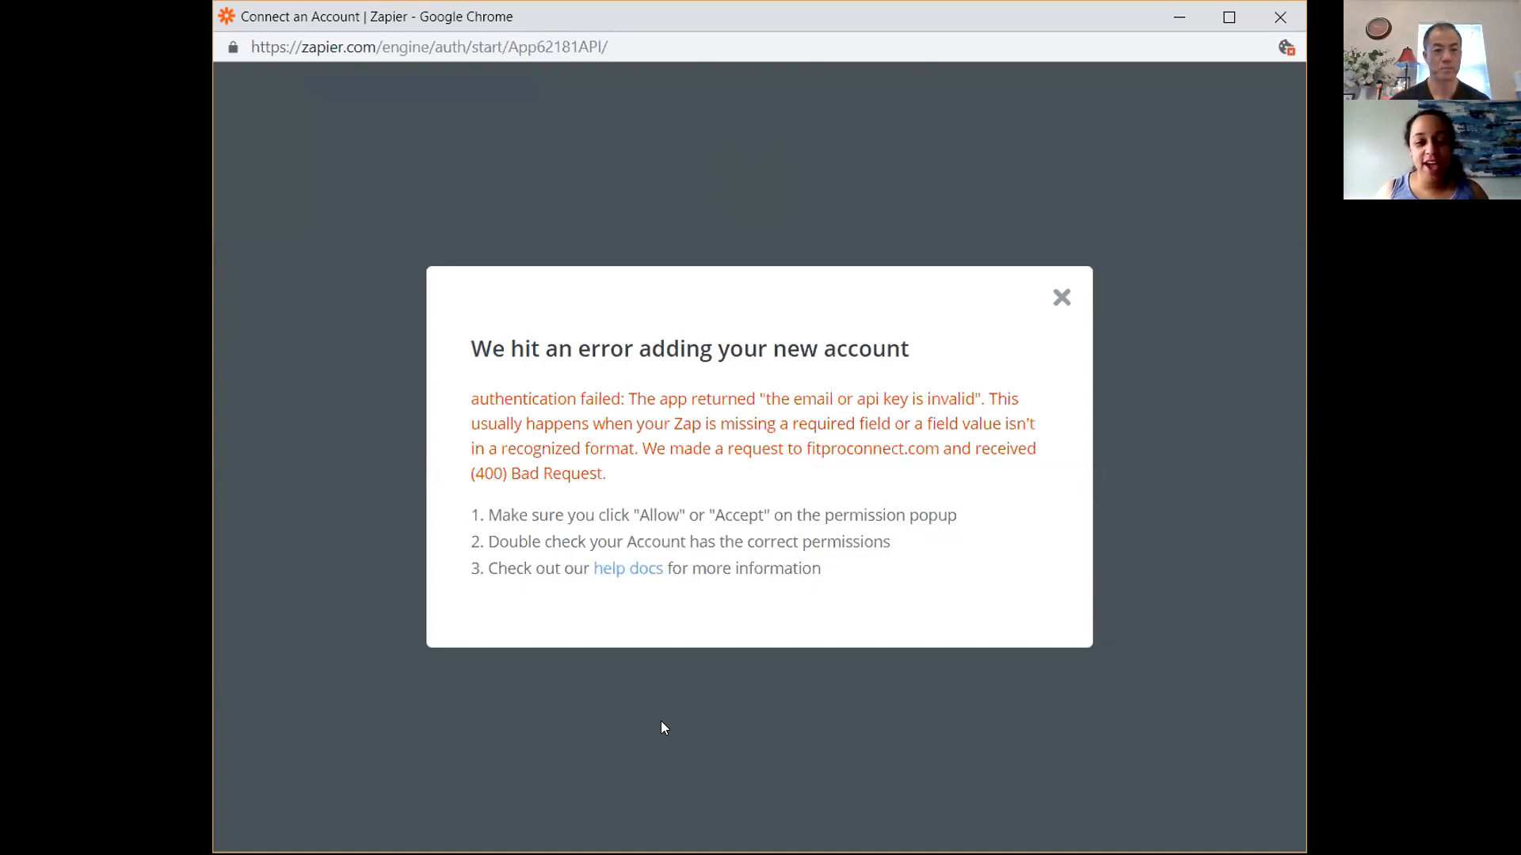
{"action": "left_click", "coordinate": [1061, 299]}
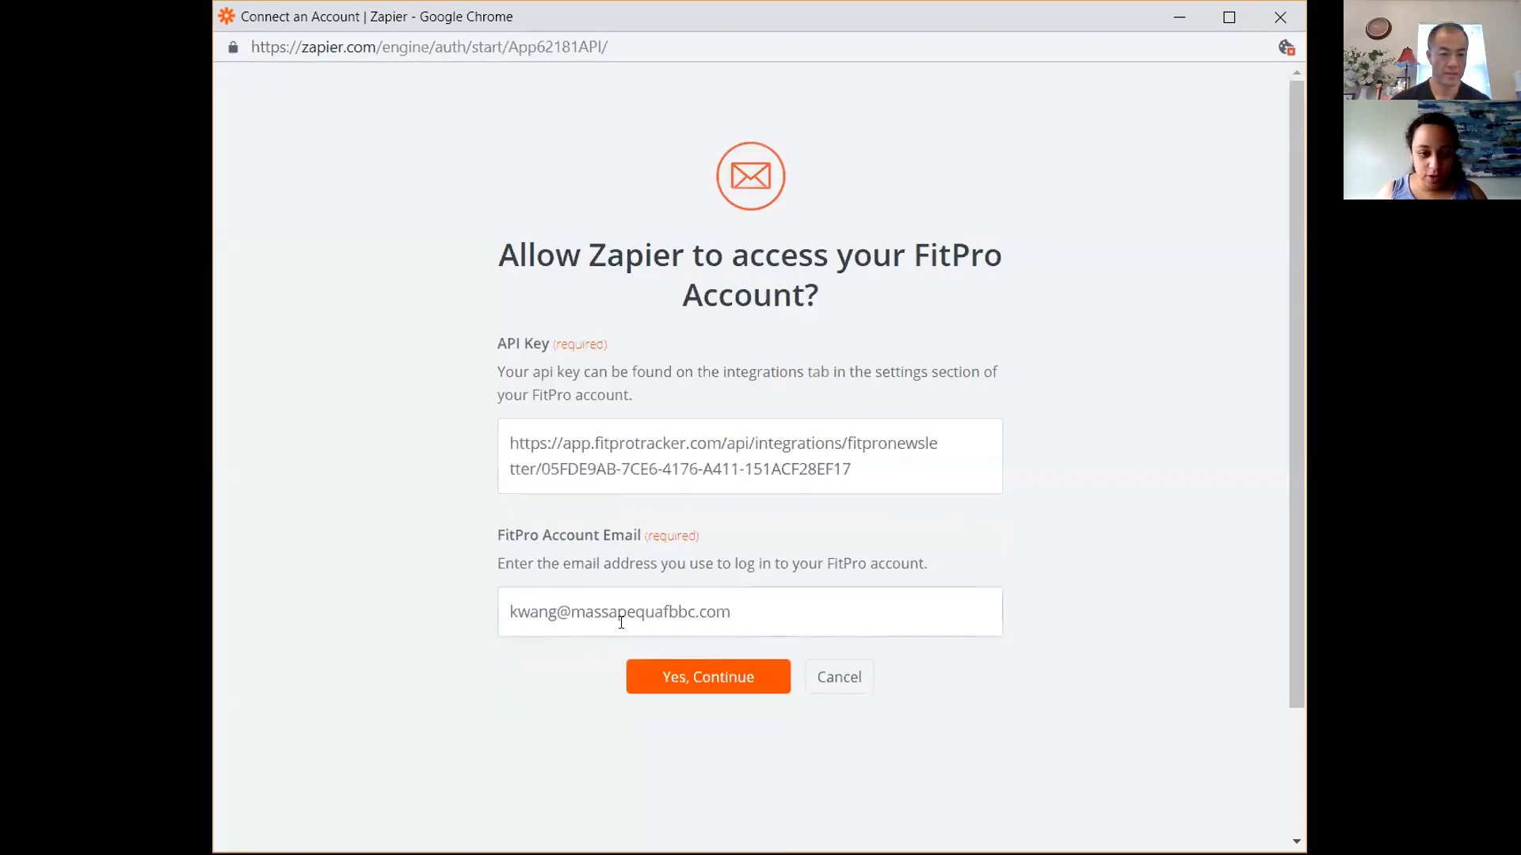
Recheck the account email and paste the webhook API token into the API key field again.
{"action": "left_click", "coordinate": [584, 614]}
{"action": "left_click", "coordinate": [686, 614]}
{"action": "type", "text": "b"}
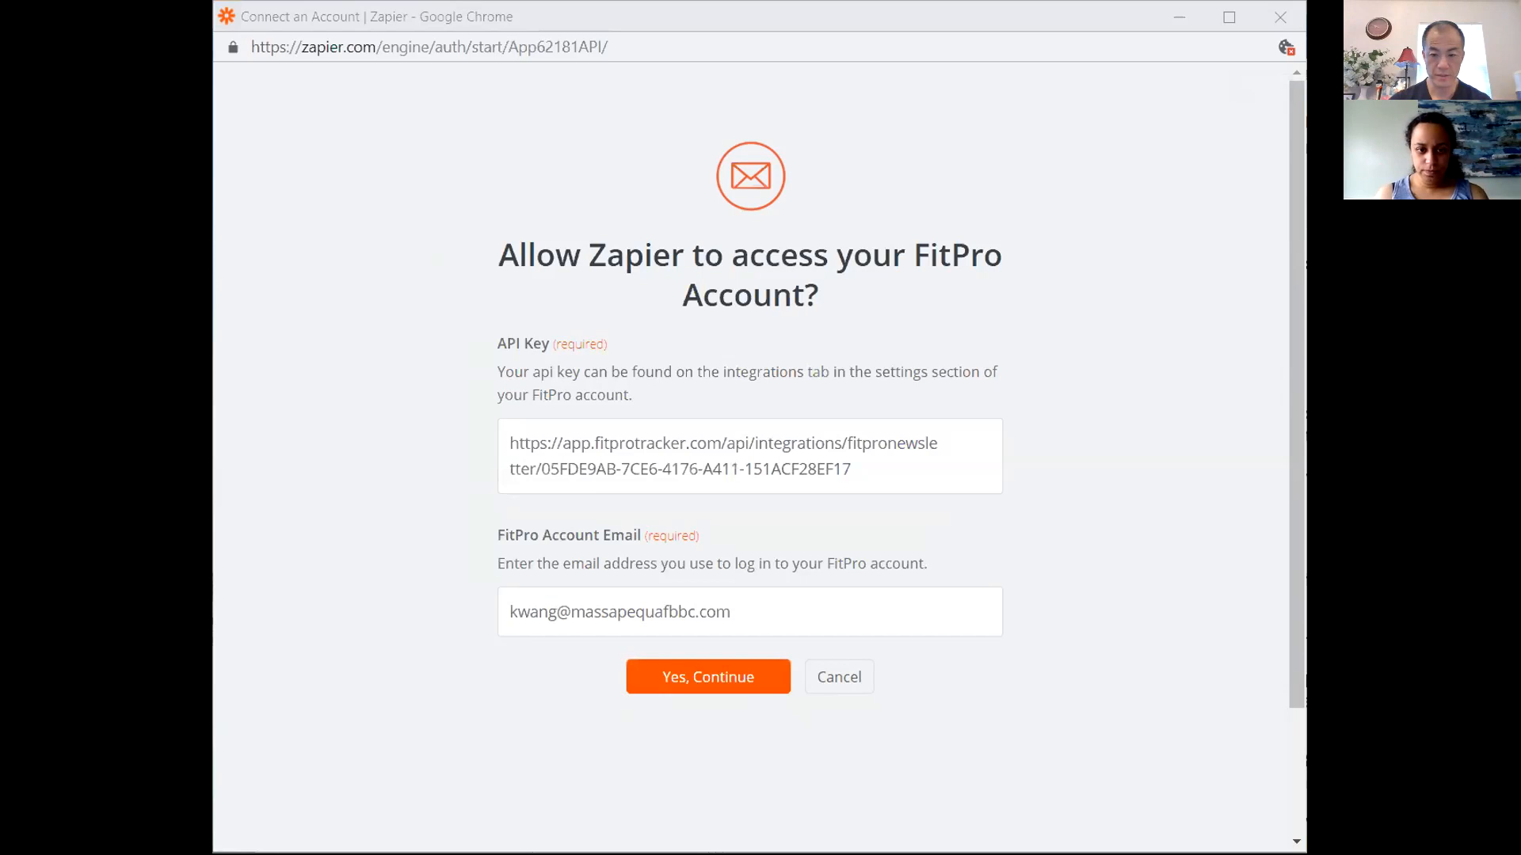
{"action": "left_click", "coordinate": [927, 601]}
{"action": "left_click_drag", "start_coordinate": [852, 469], "coordinate": [401, 419]}
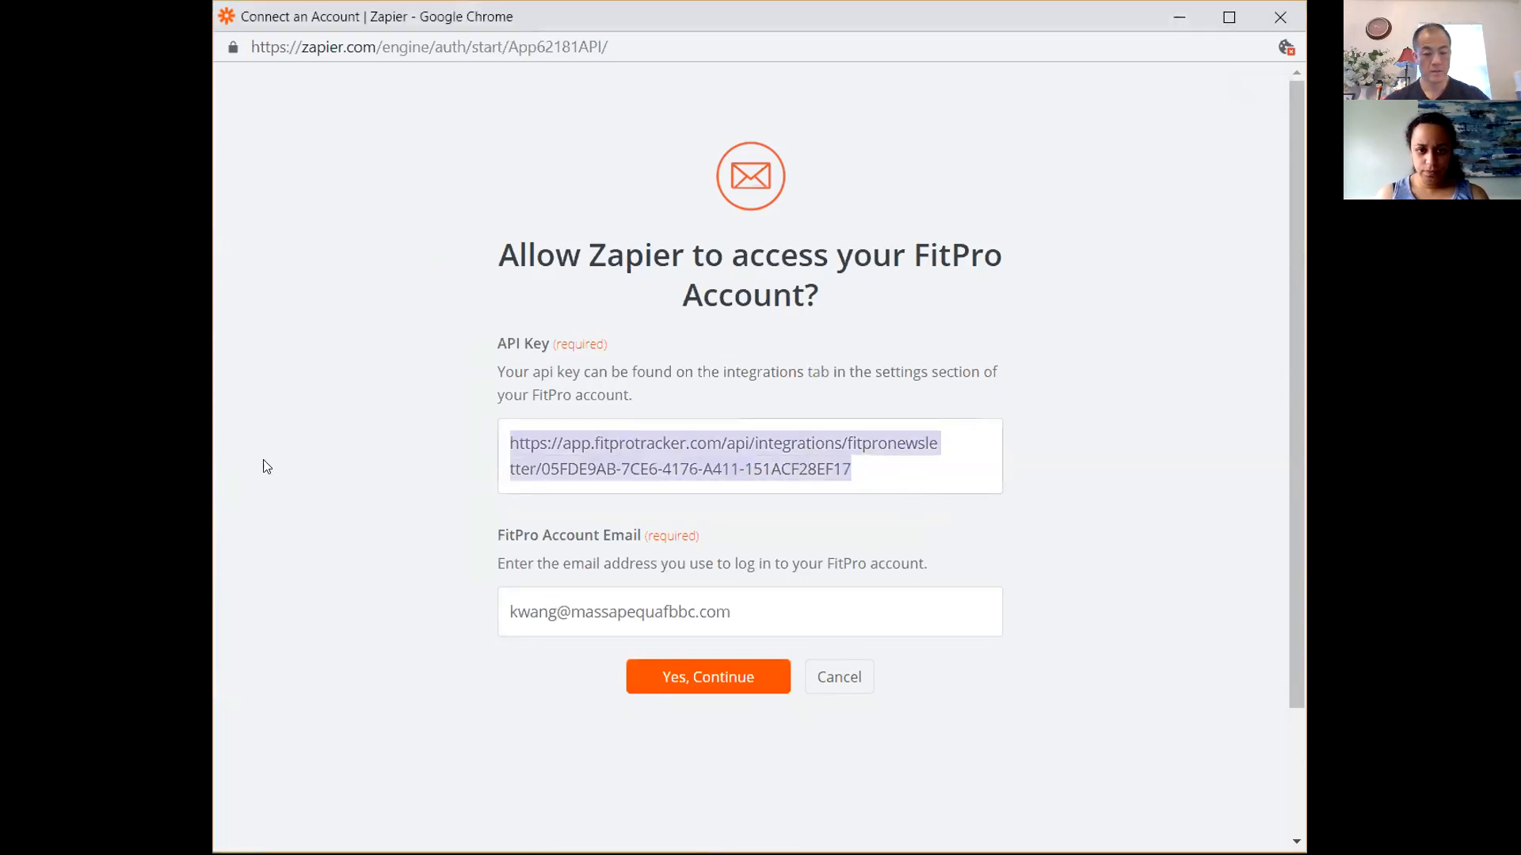
{"action": "key", "text": "ctrl+v"}
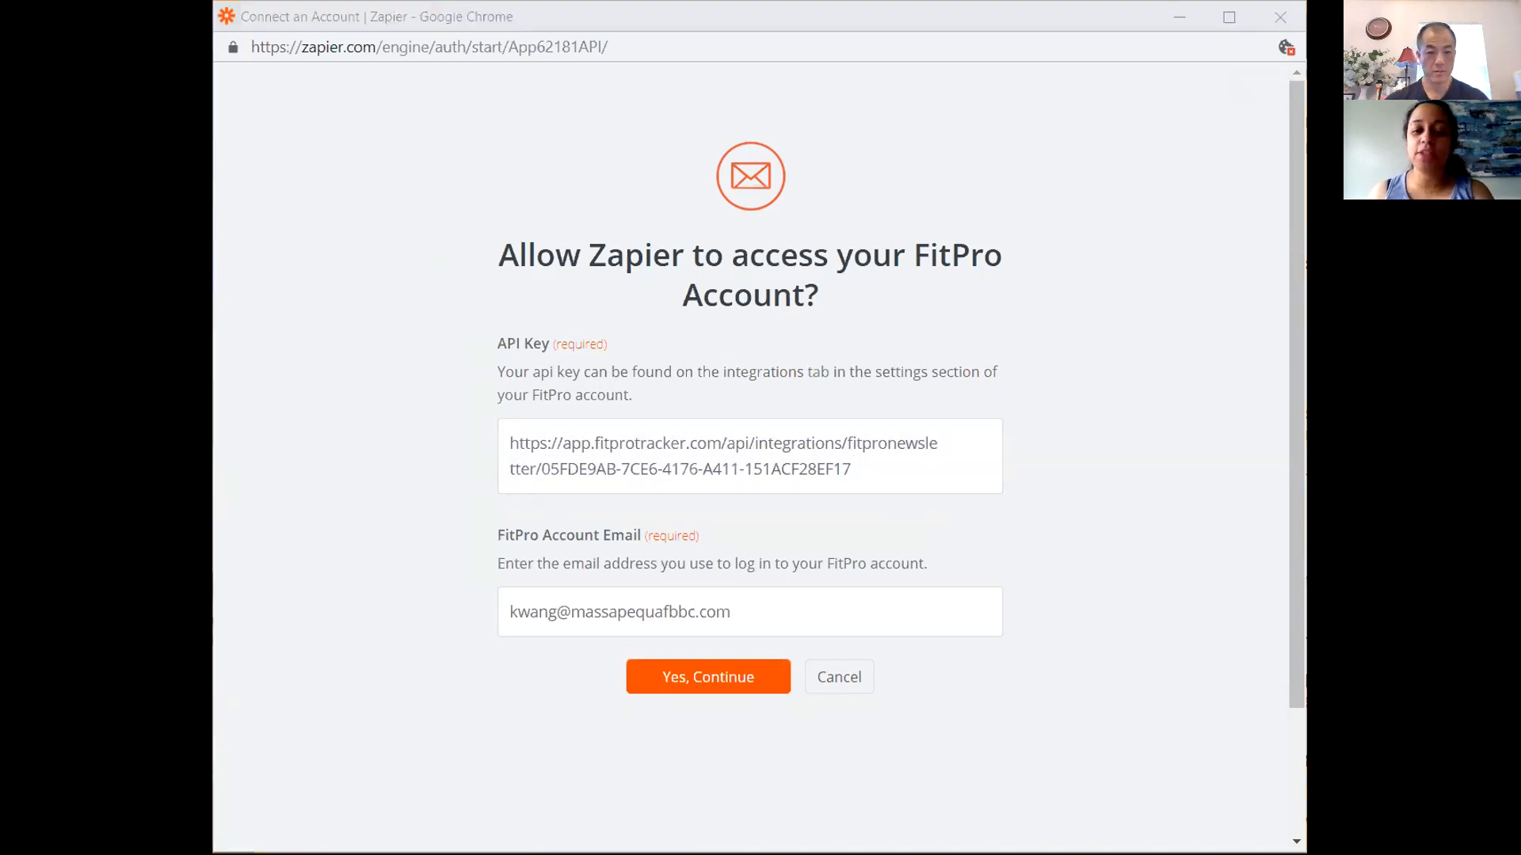
{"action": "left_click", "coordinate": [1003, 686]}
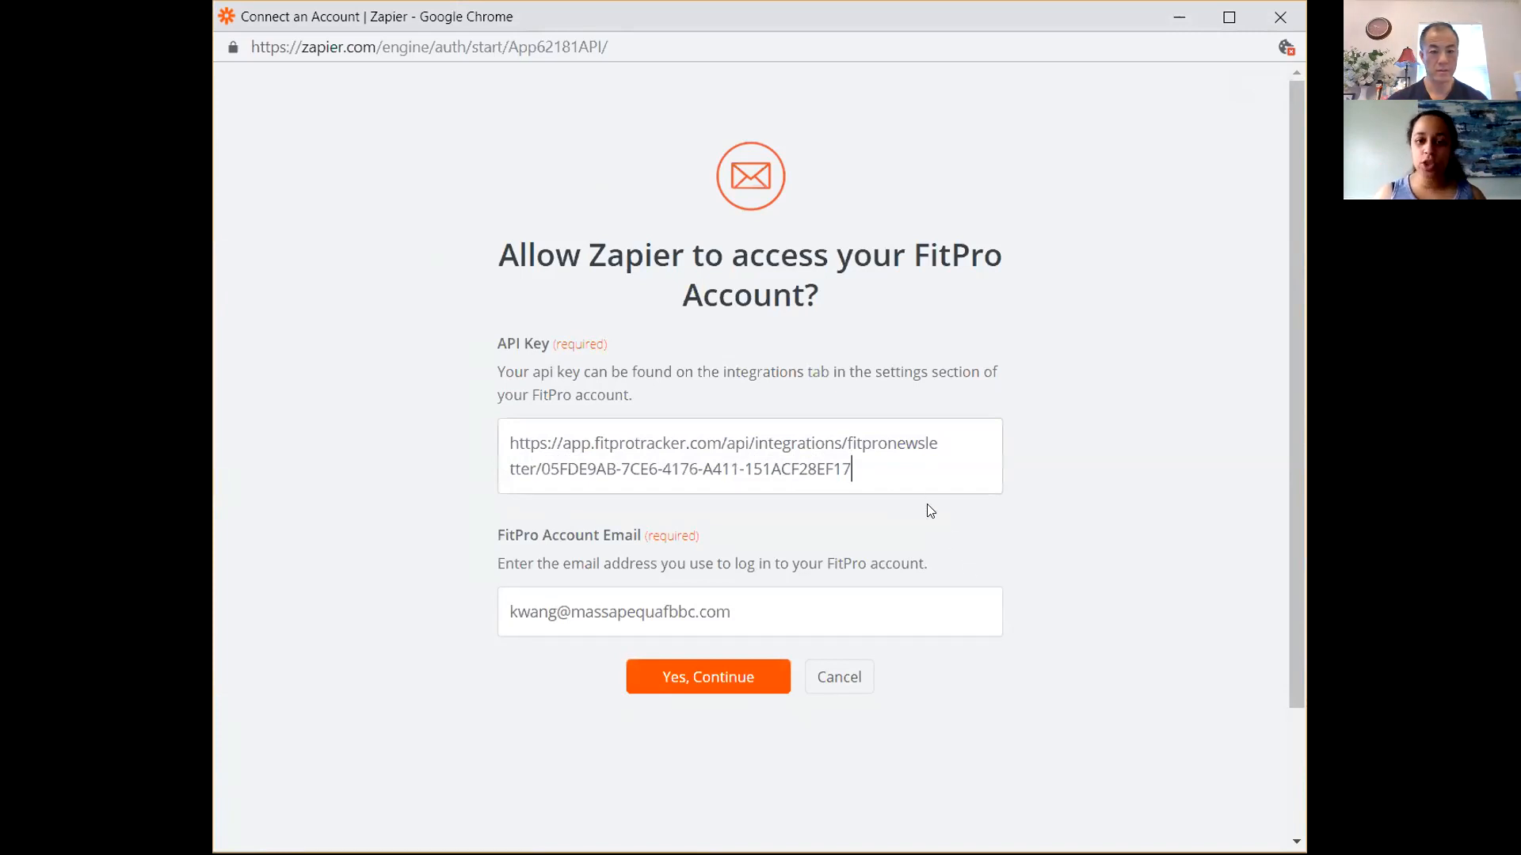
{"action": "left_click_drag", "start_coordinate": [893, 459], "coordinate": [403, 410]}
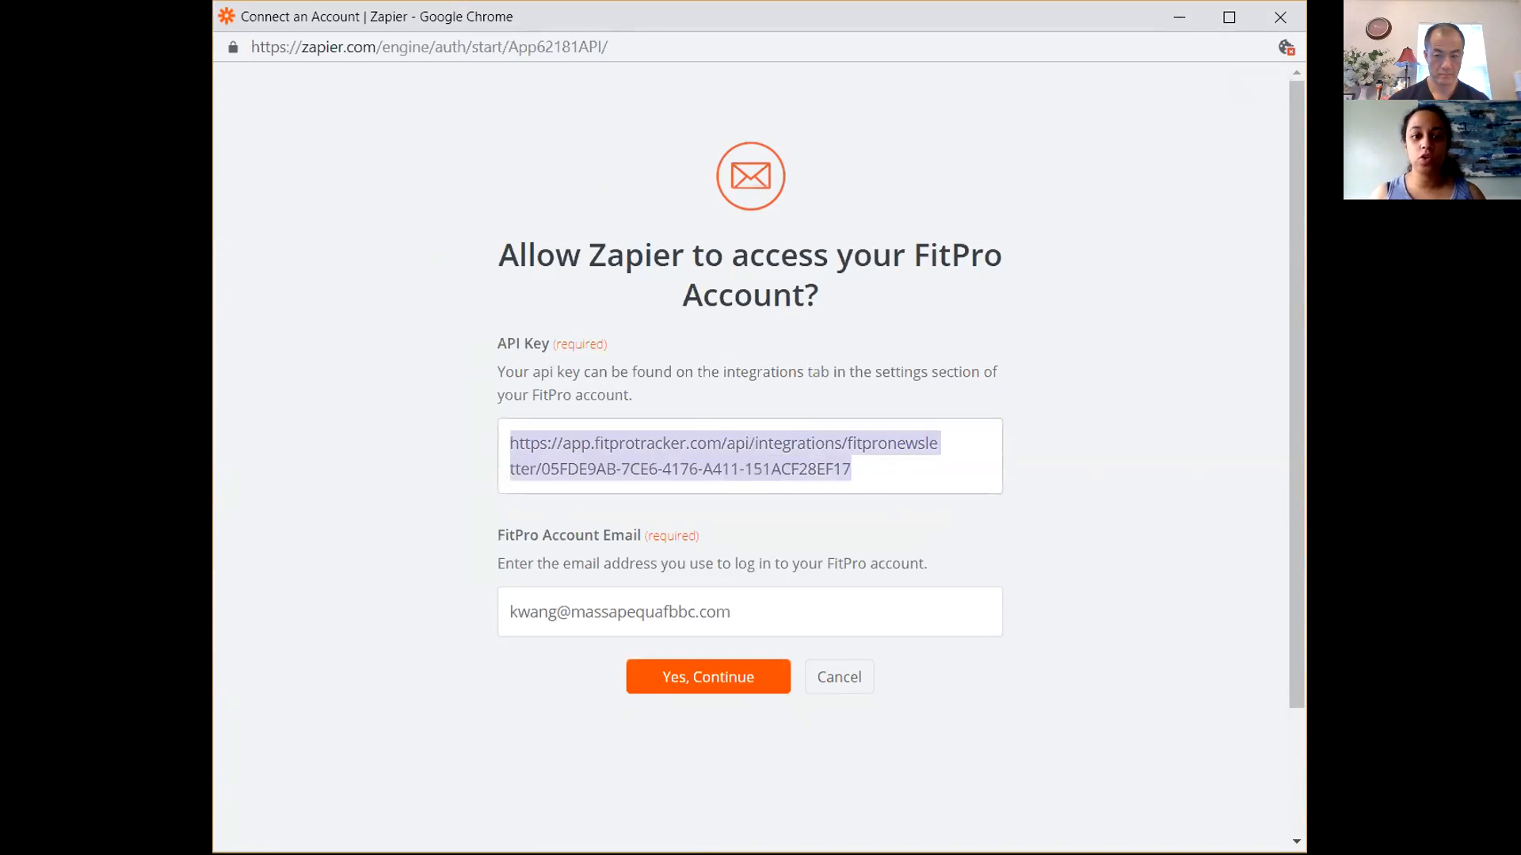
Switch to the FitPro account settings and copy the API key from the Zapier integration section.
{"action": "key", "text": "alt+Tab"}
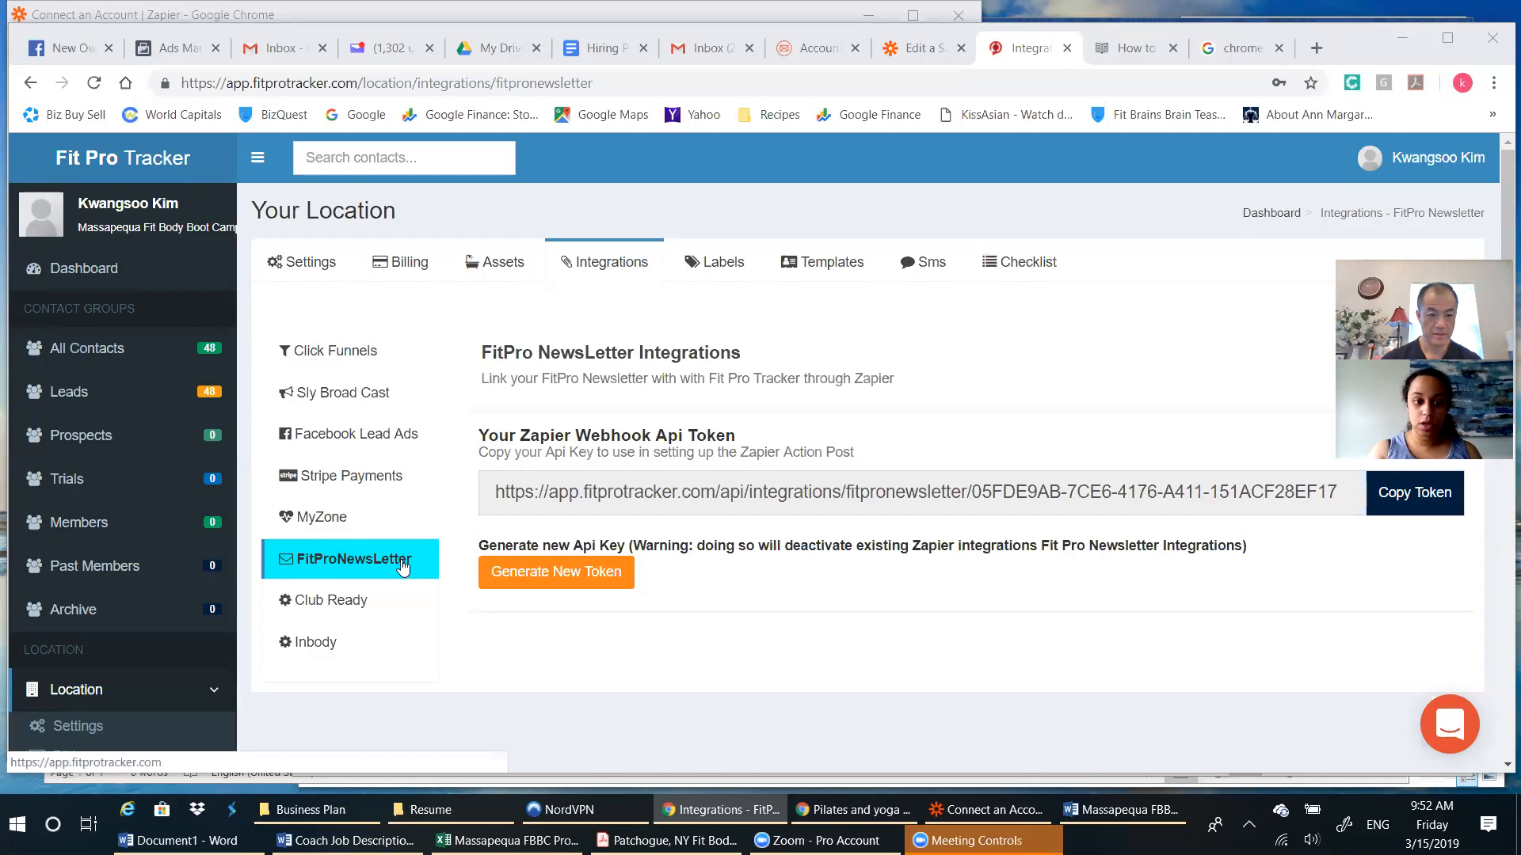
{"action": "left_click", "coordinate": [799, 46]}
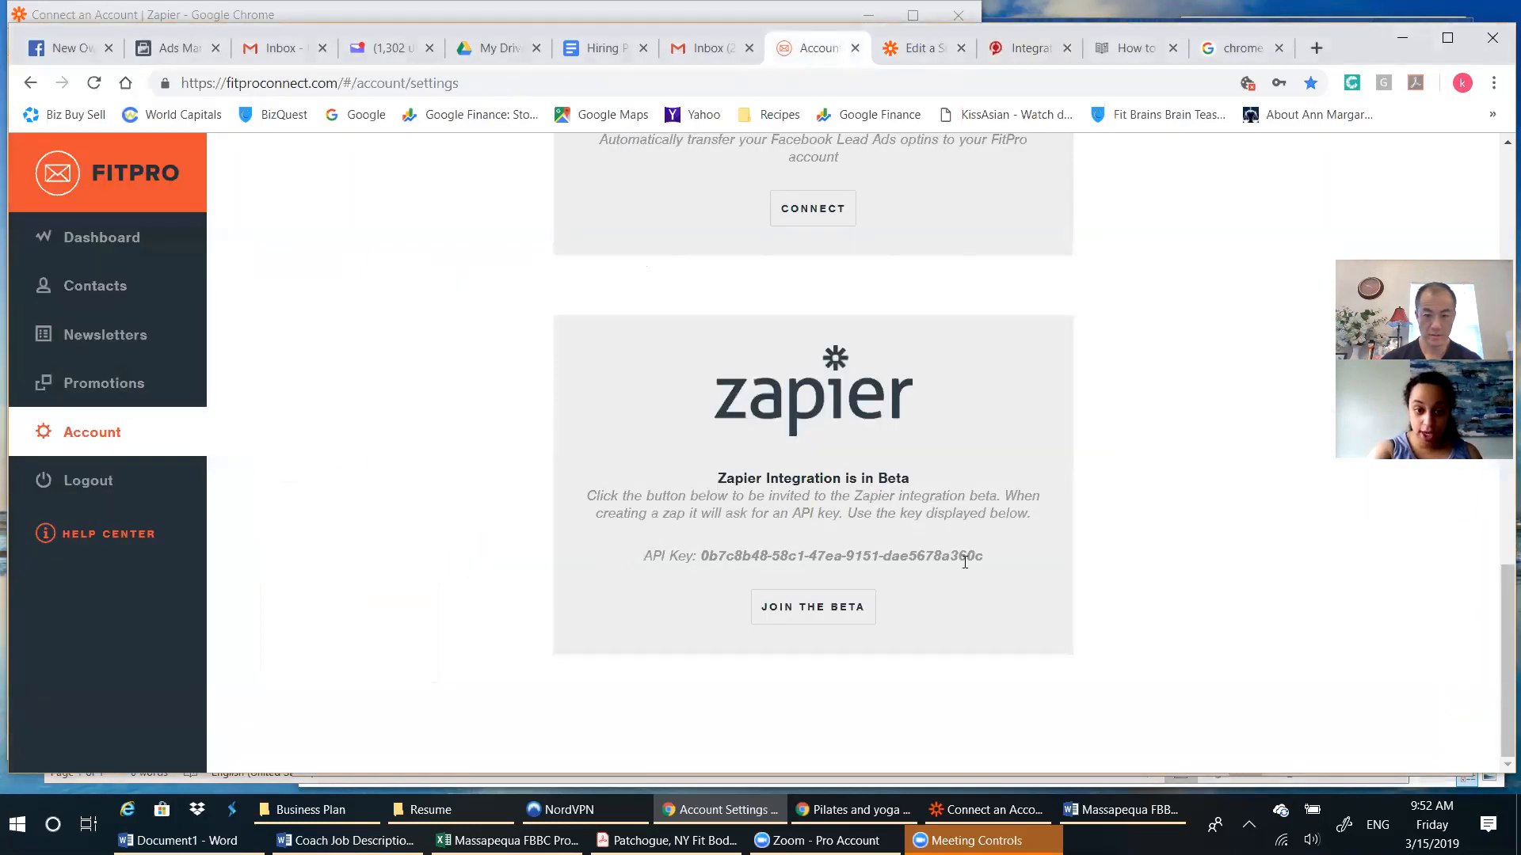
{"action": "left_click_drag", "start_coordinate": [1000, 561], "coordinate": [759, 564]}
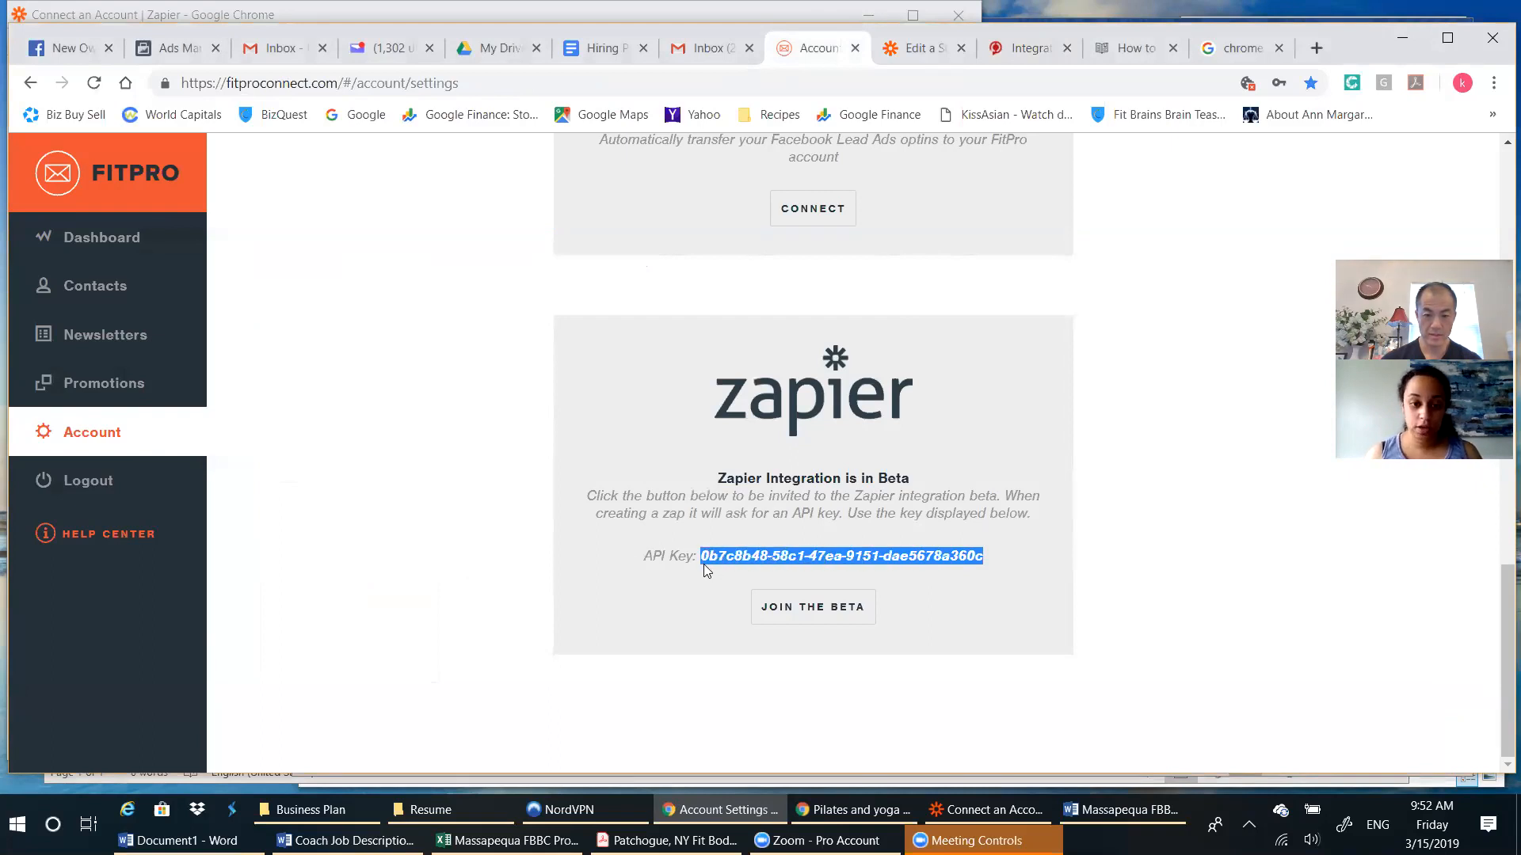
{"action": "right_click", "coordinate": [749, 559]}
{"action": "left_click", "coordinate": [793, 571]}
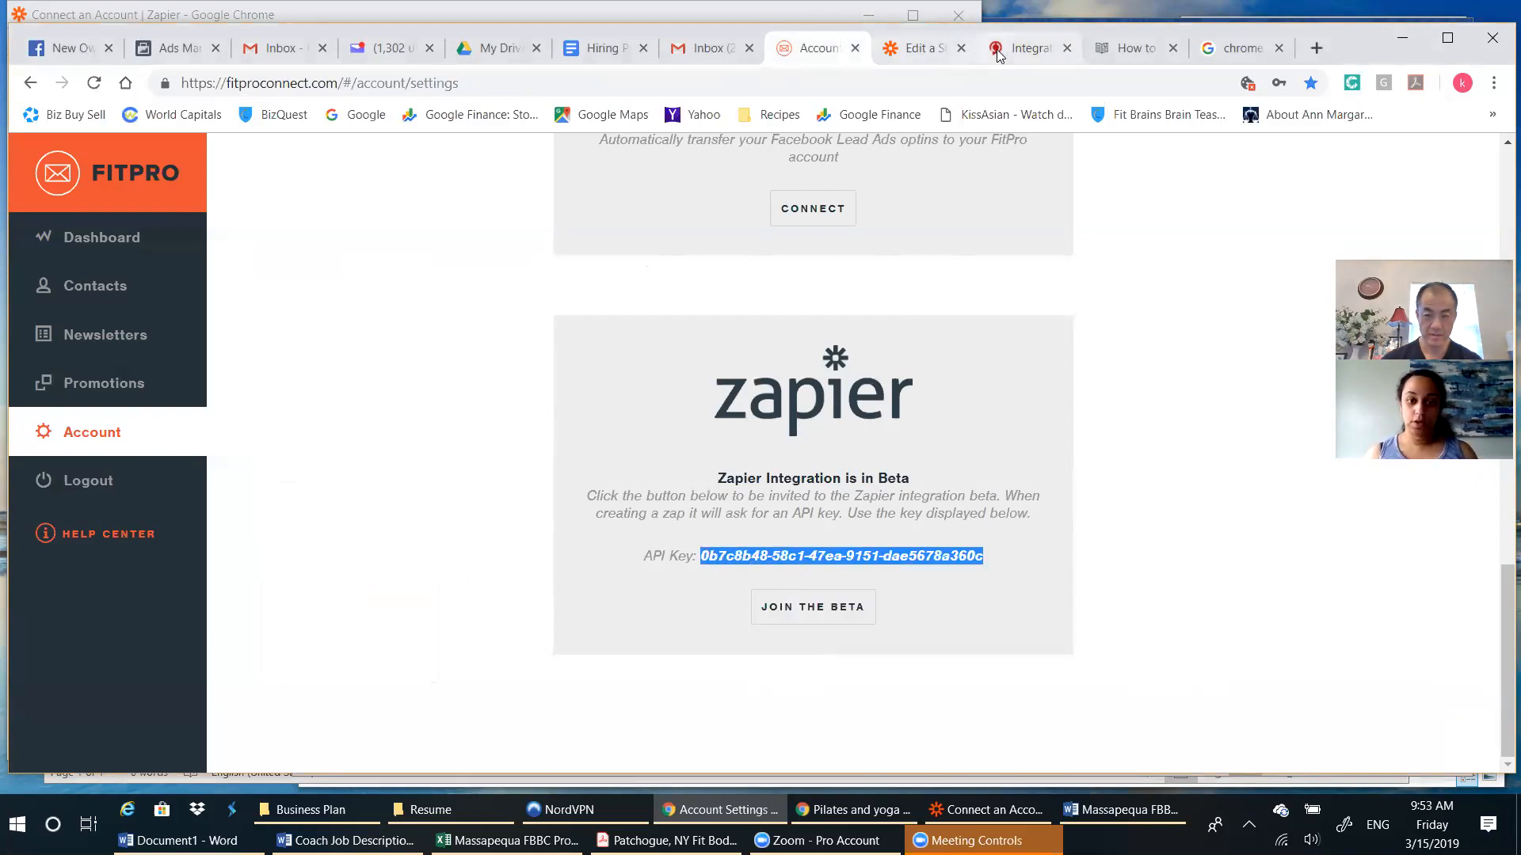
Replace the API key in the Zapier connection form with the copied FitPro key, authorize access, and return to the Zap editor.
{"action": "left_click", "coordinate": [953, 60]}
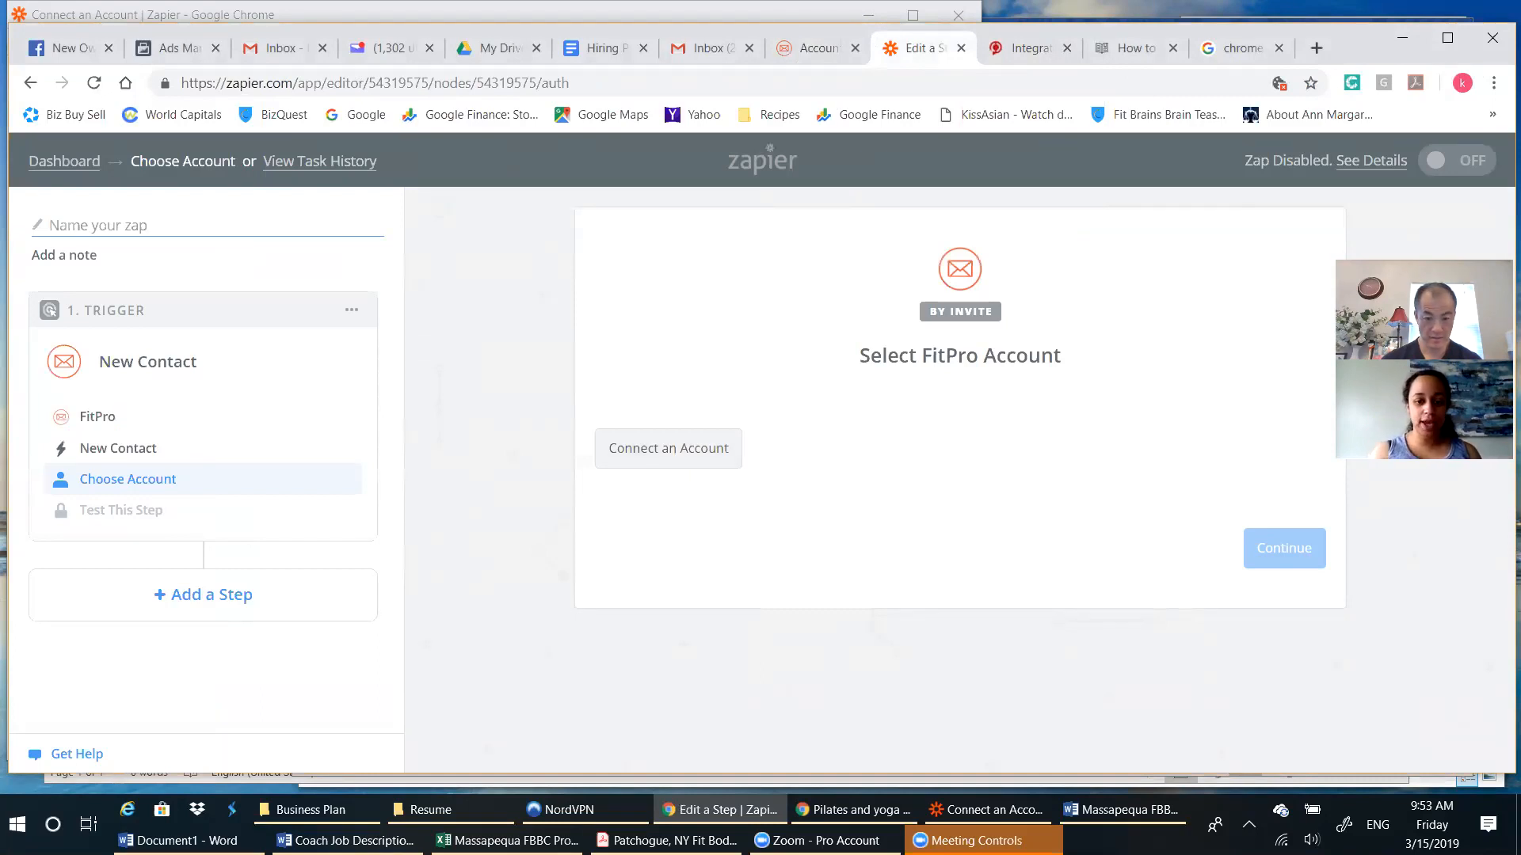
{"action": "left_click", "coordinate": [865, 815]}
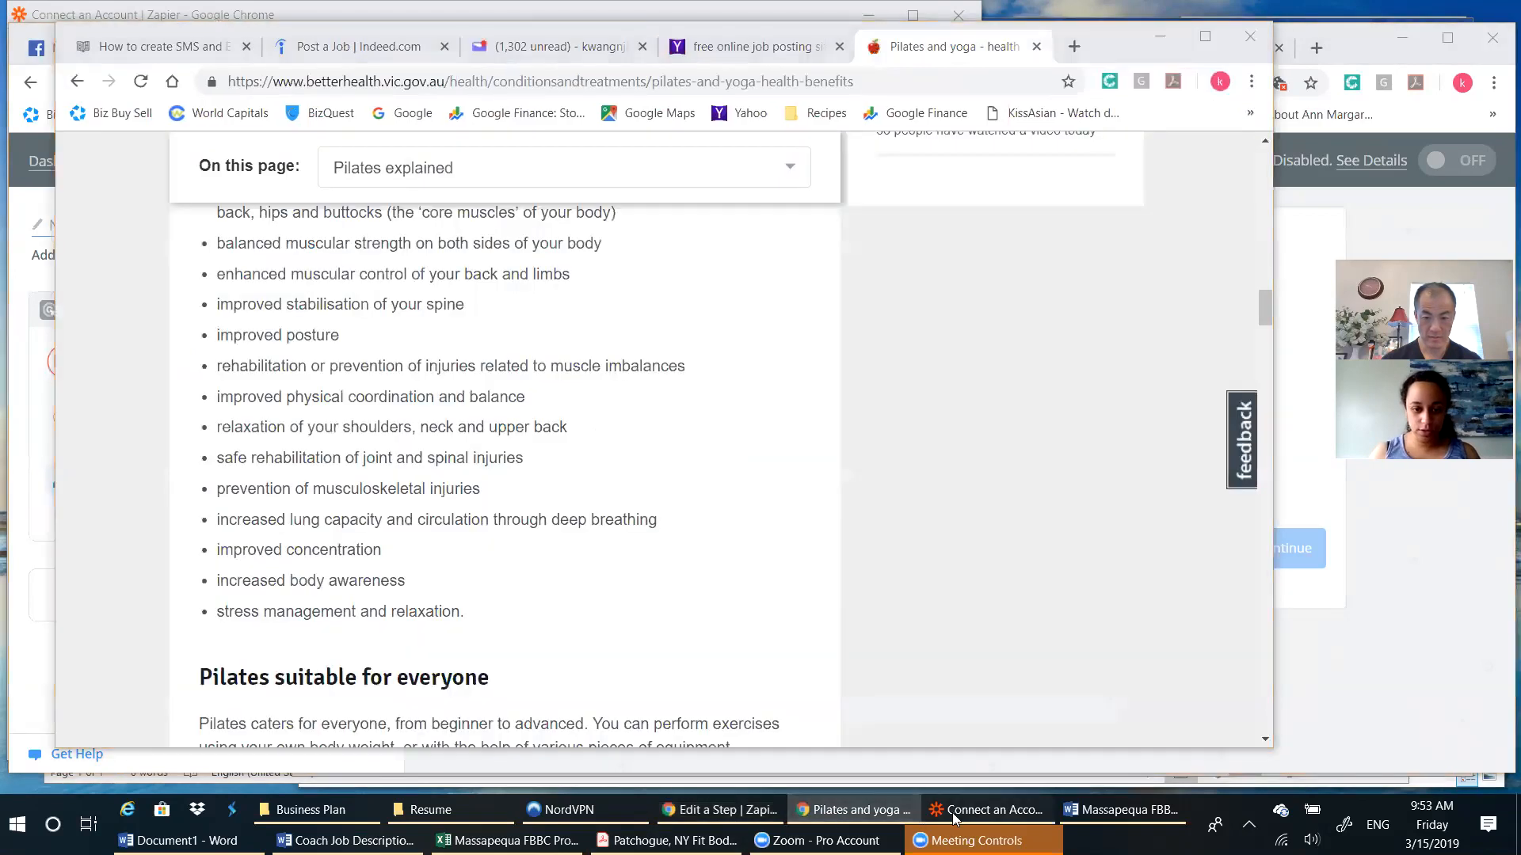
{"action": "left_click", "coordinate": [952, 813]}
{"action": "left_click", "coordinate": [614, 428]}
{"action": "left_click_drag", "start_coordinate": [615, 428], "coordinate": [114, 406]}
{"action": "key", "text": "ctrl+v"}
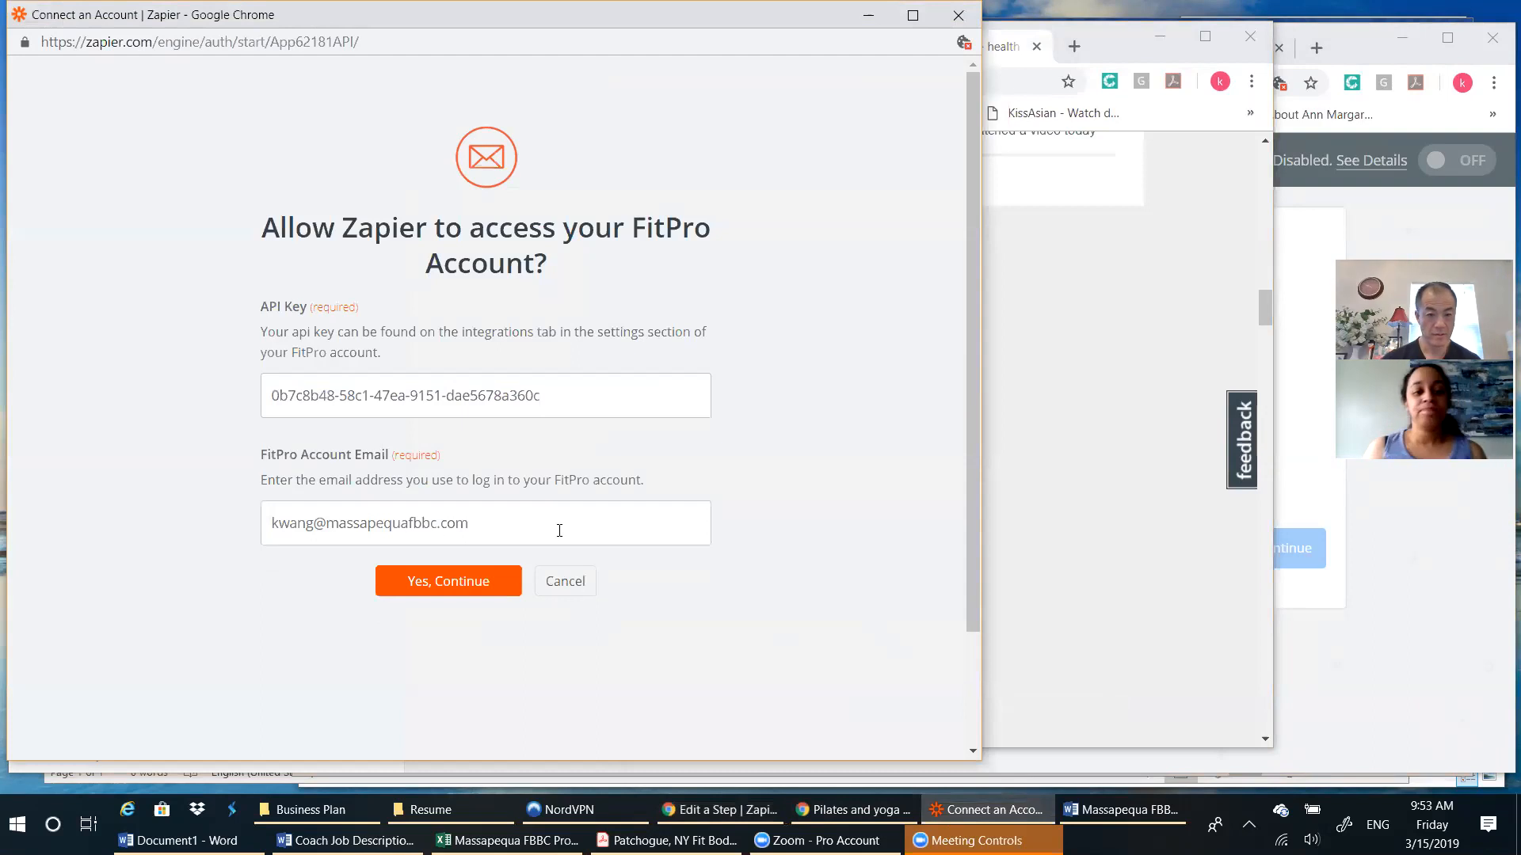
{"action": "left_click", "coordinate": [464, 584]}
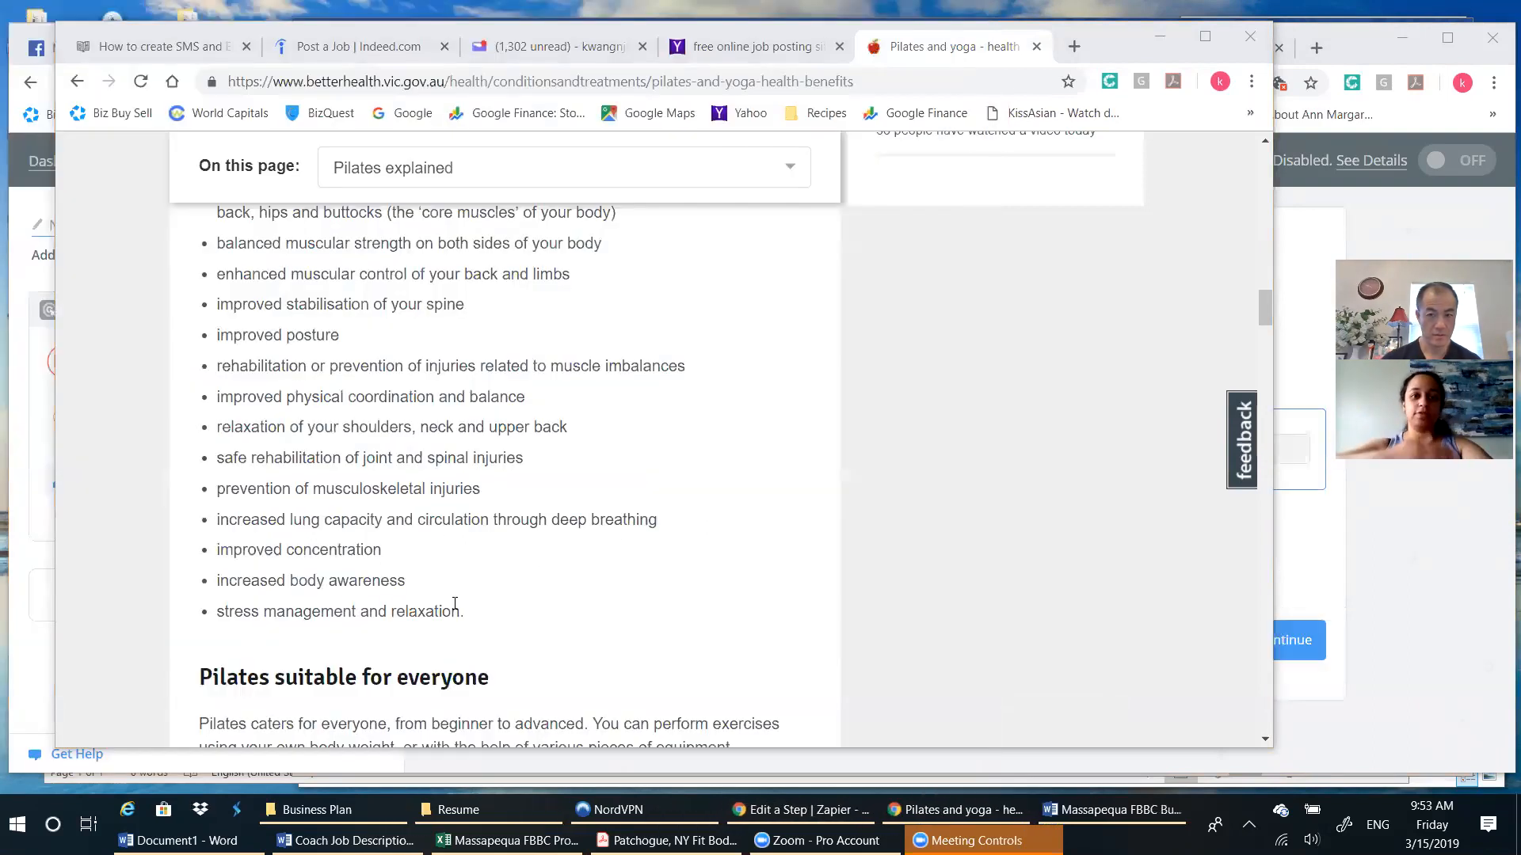
{"action": "left_click", "coordinate": [1156, 36]}
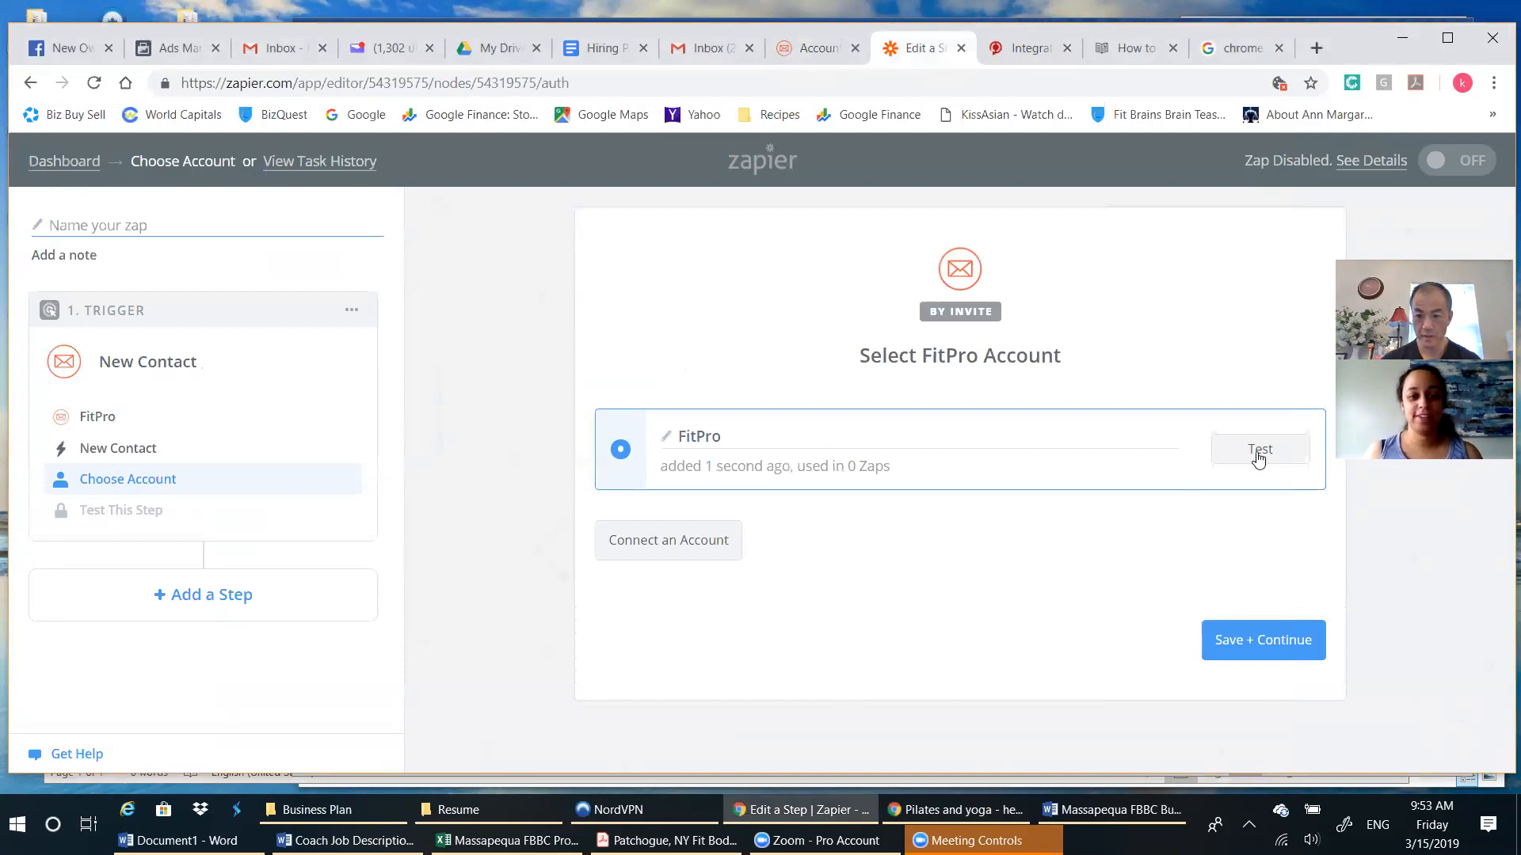
Test the connected FitPro account and check the Zapier instructions in the Fit Pro Tracker sync article.
{"action": "left_click", "coordinate": [1281, 457]}
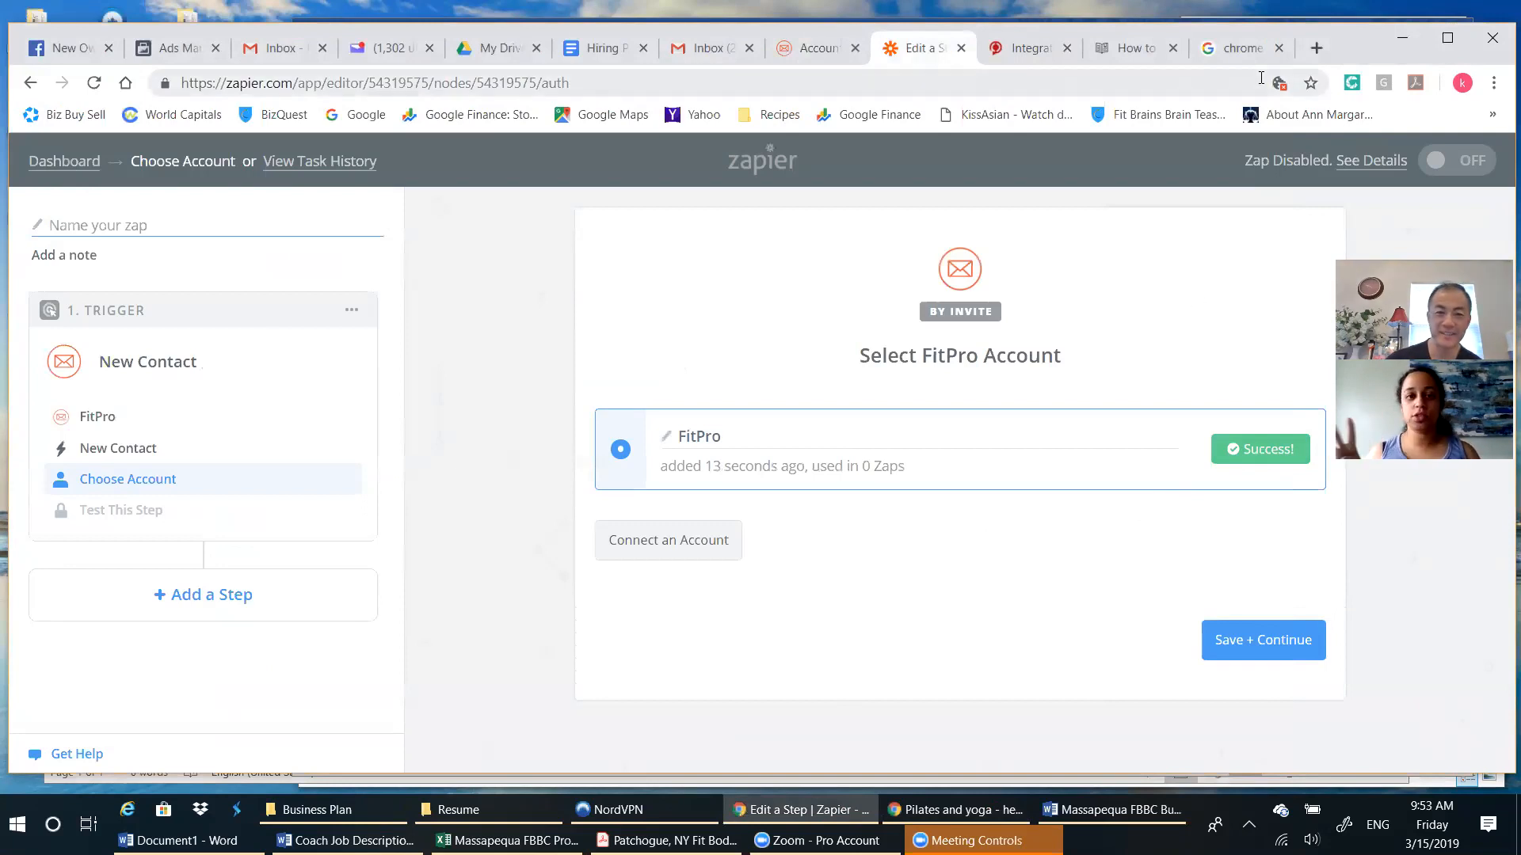
{"action": "left_click", "coordinate": [1140, 49]}
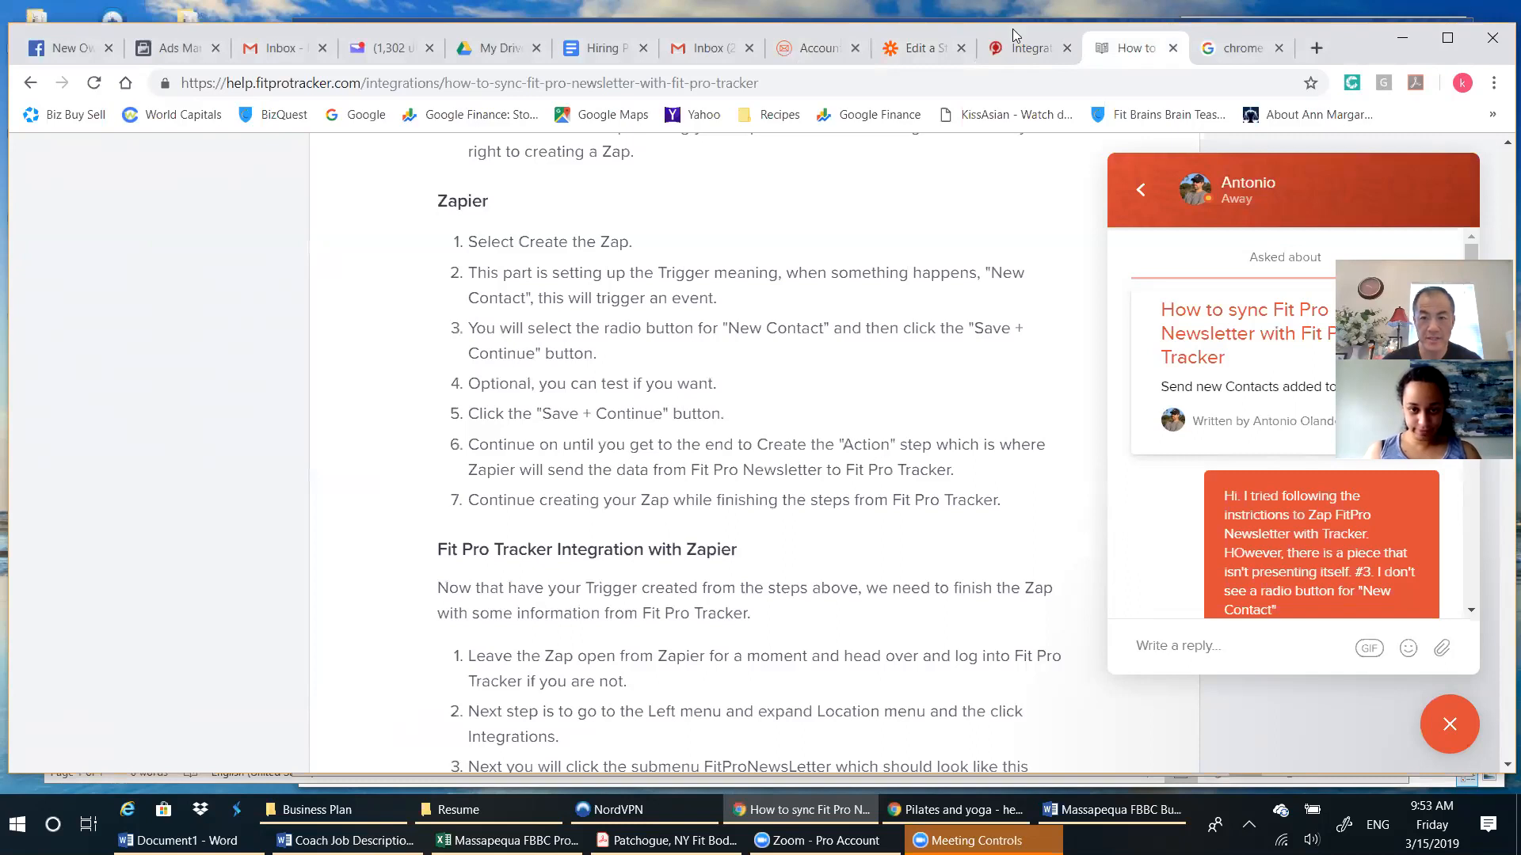
{"action": "left_click", "coordinate": [1016, 55]}
{"action": "left_click", "coordinate": [938, 57]}
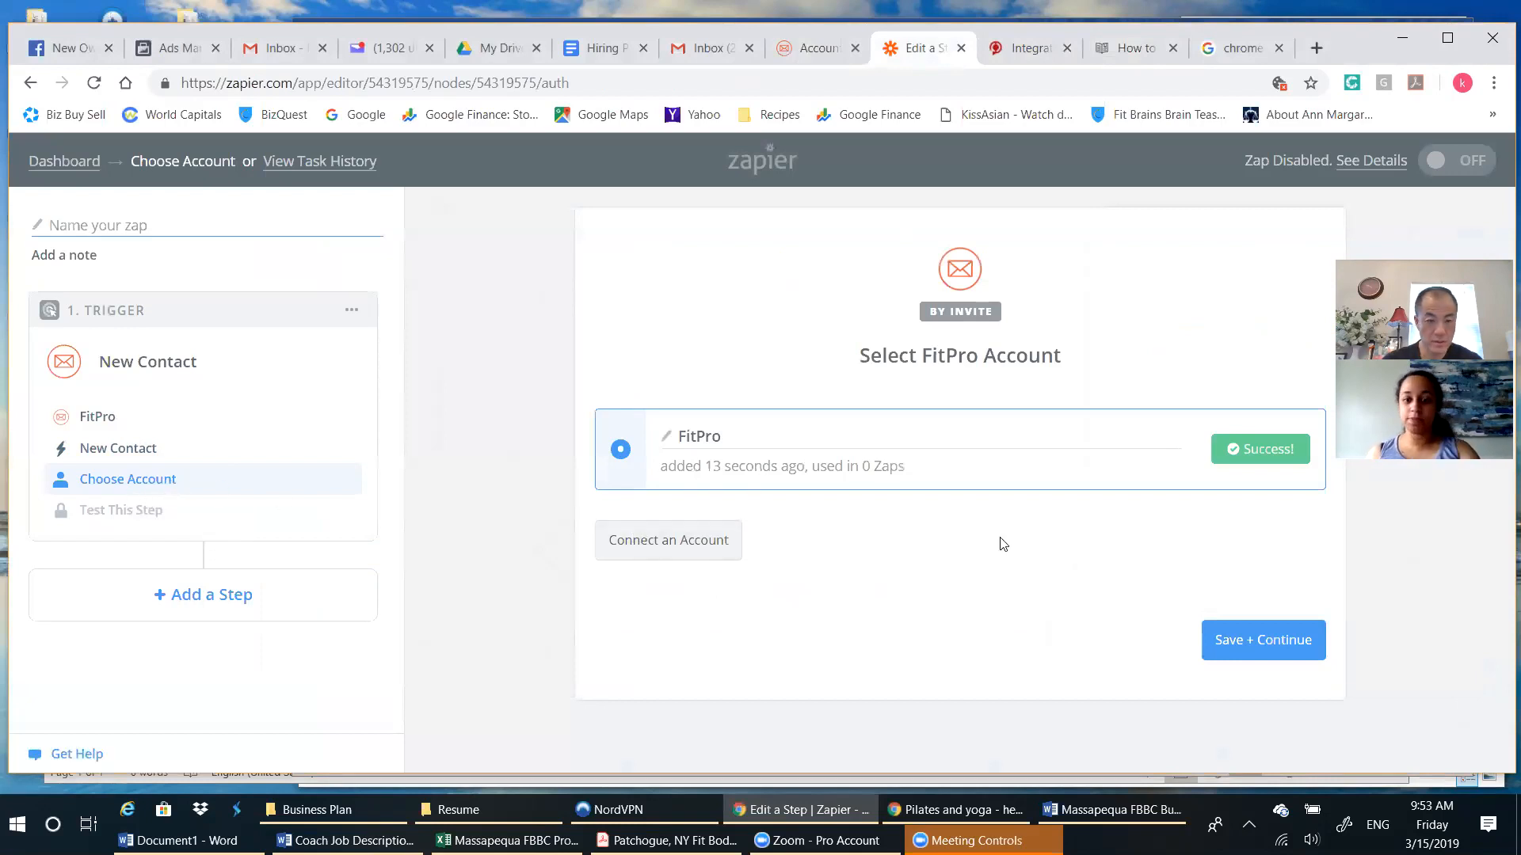
Save the FitPro account for the New Contact trigger and continue with the Contact A sample.
{"action": "left_click", "coordinate": [1201, 640]}
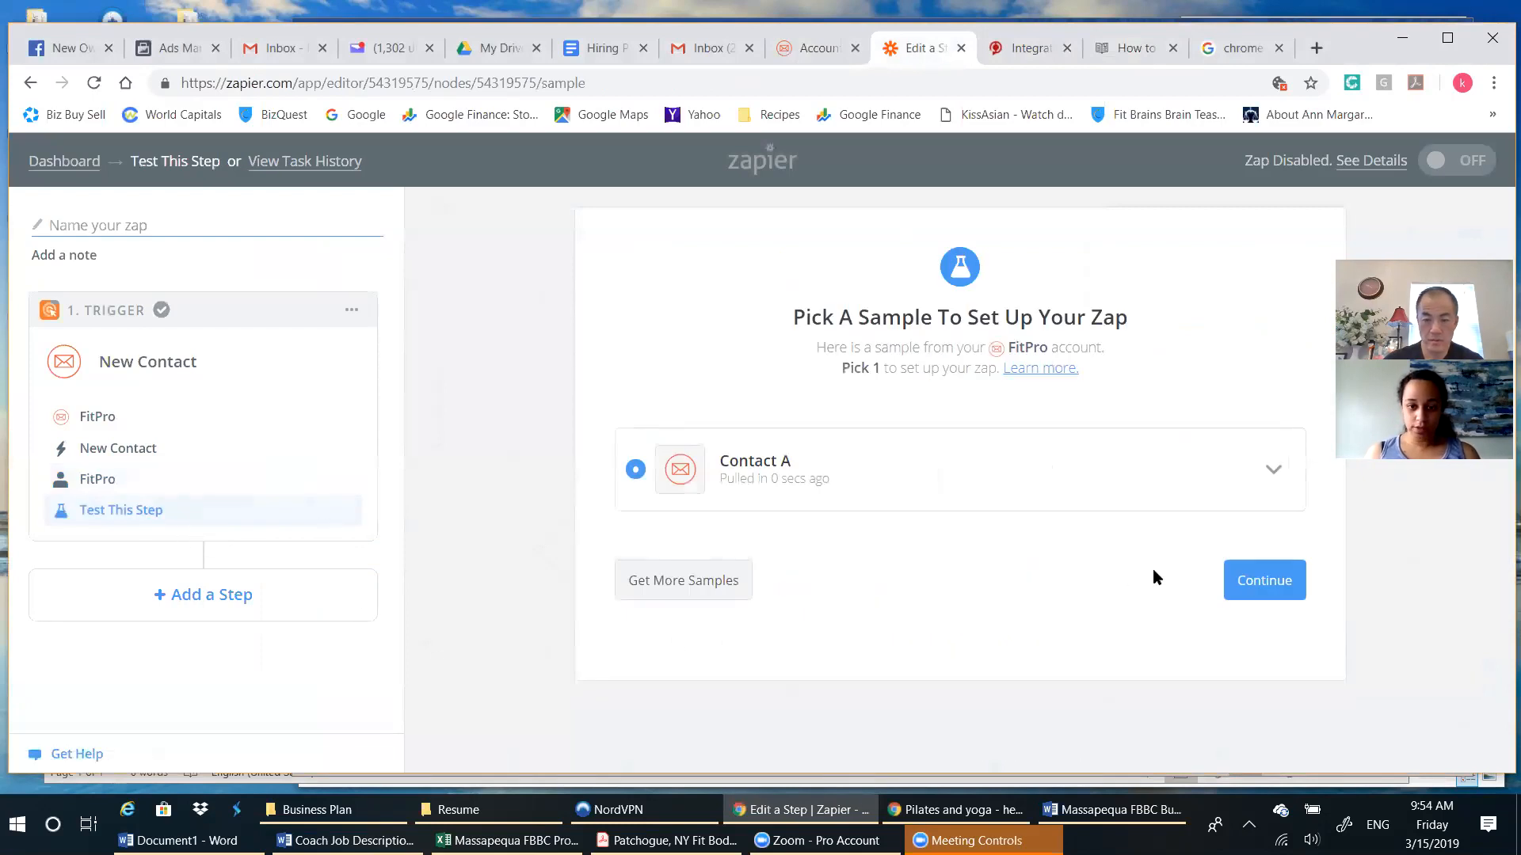
{"action": "left_click", "coordinate": [1267, 594]}
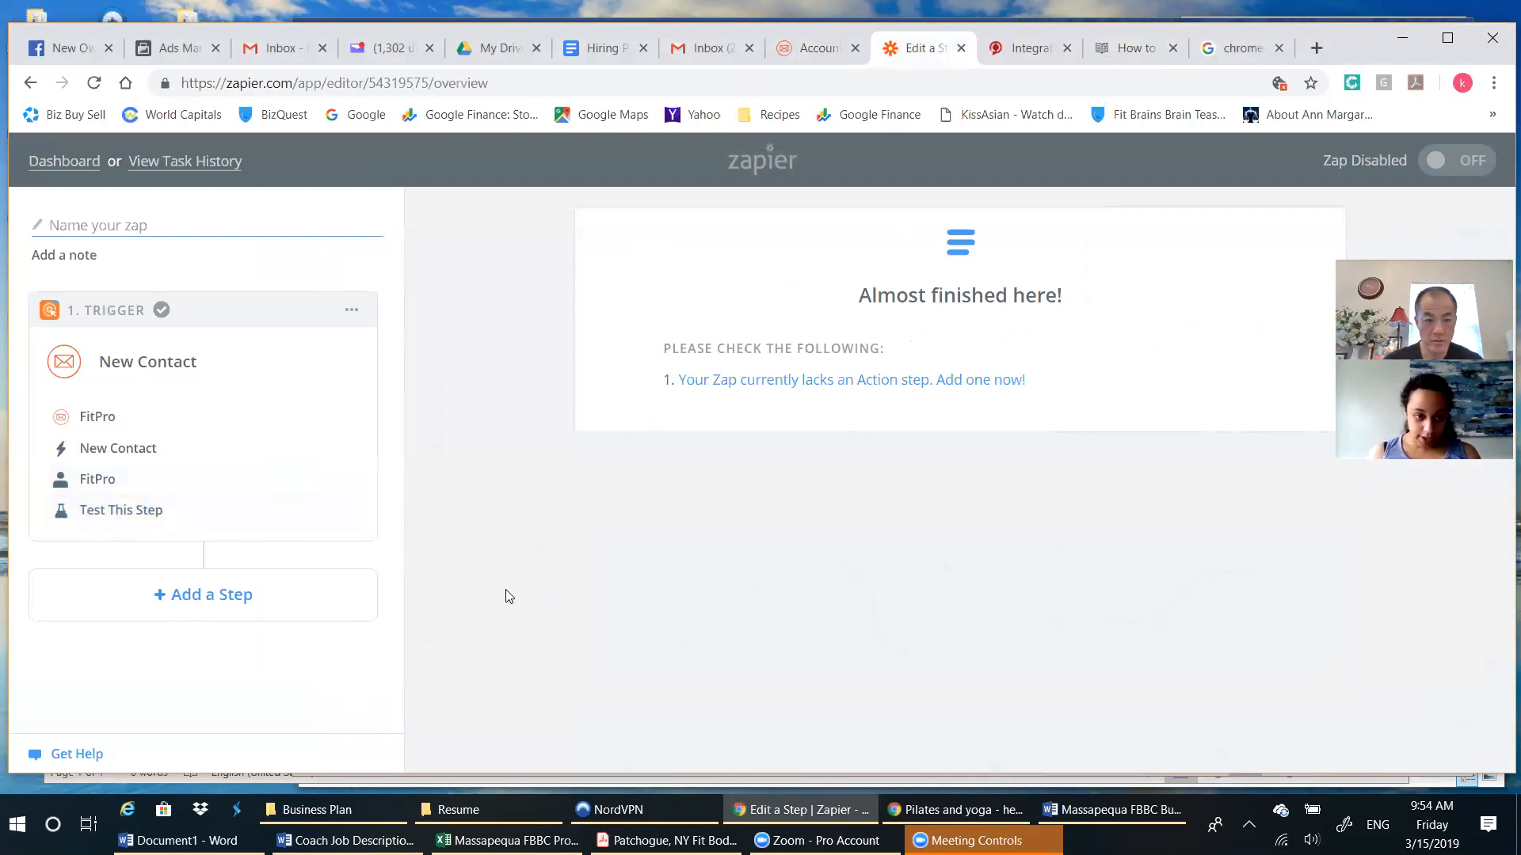
Add an Action/Search step after the New Contact trigger and check the sync article's Zapier instructions.
{"action": "left_click", "coordinate": [167, 594]}
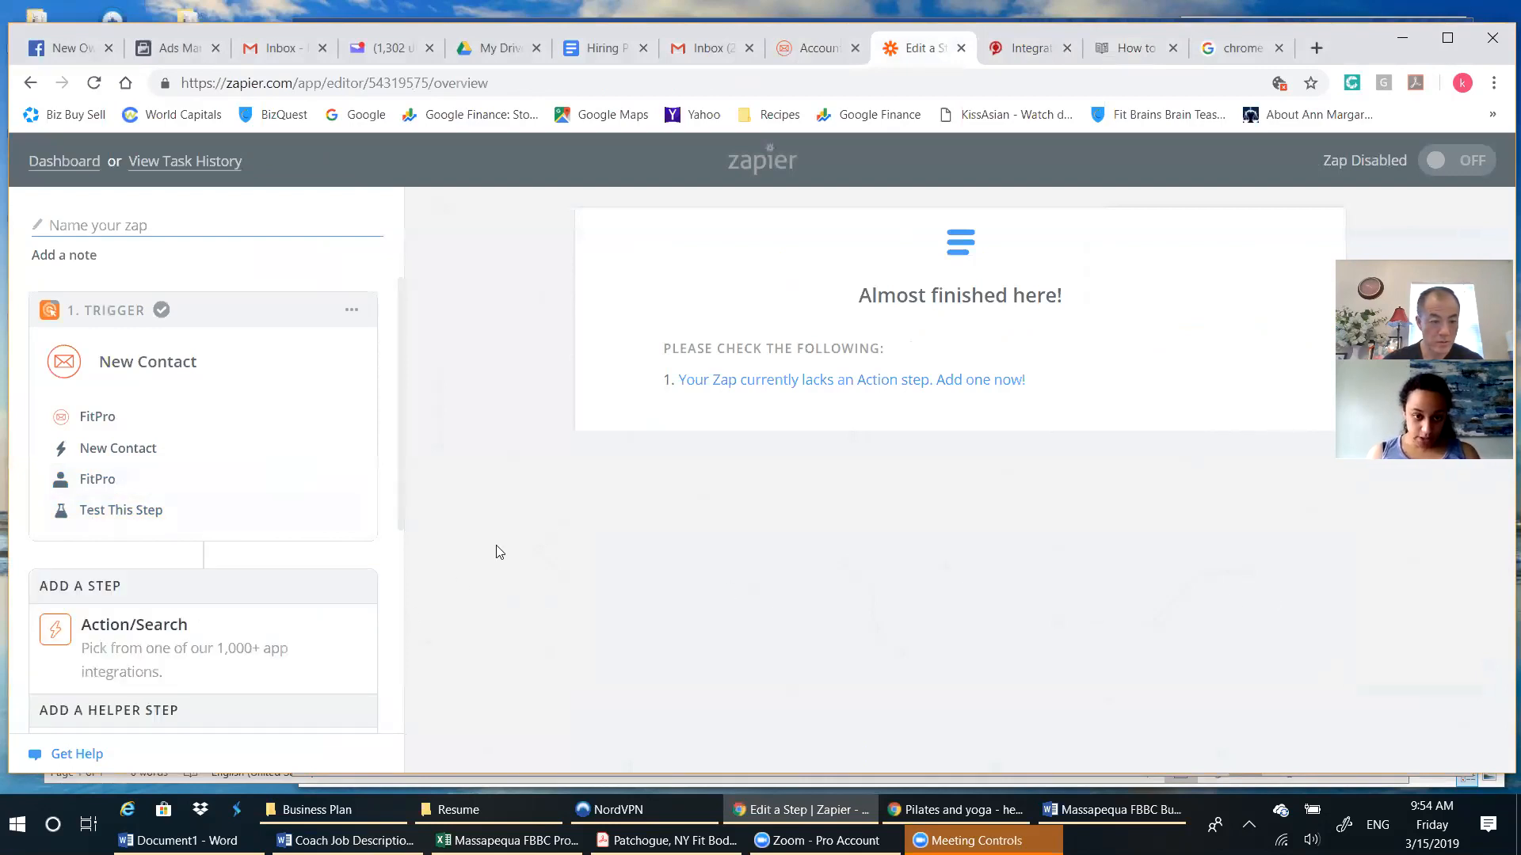
{"action": "left_click", "coordinate": [195, 630]}
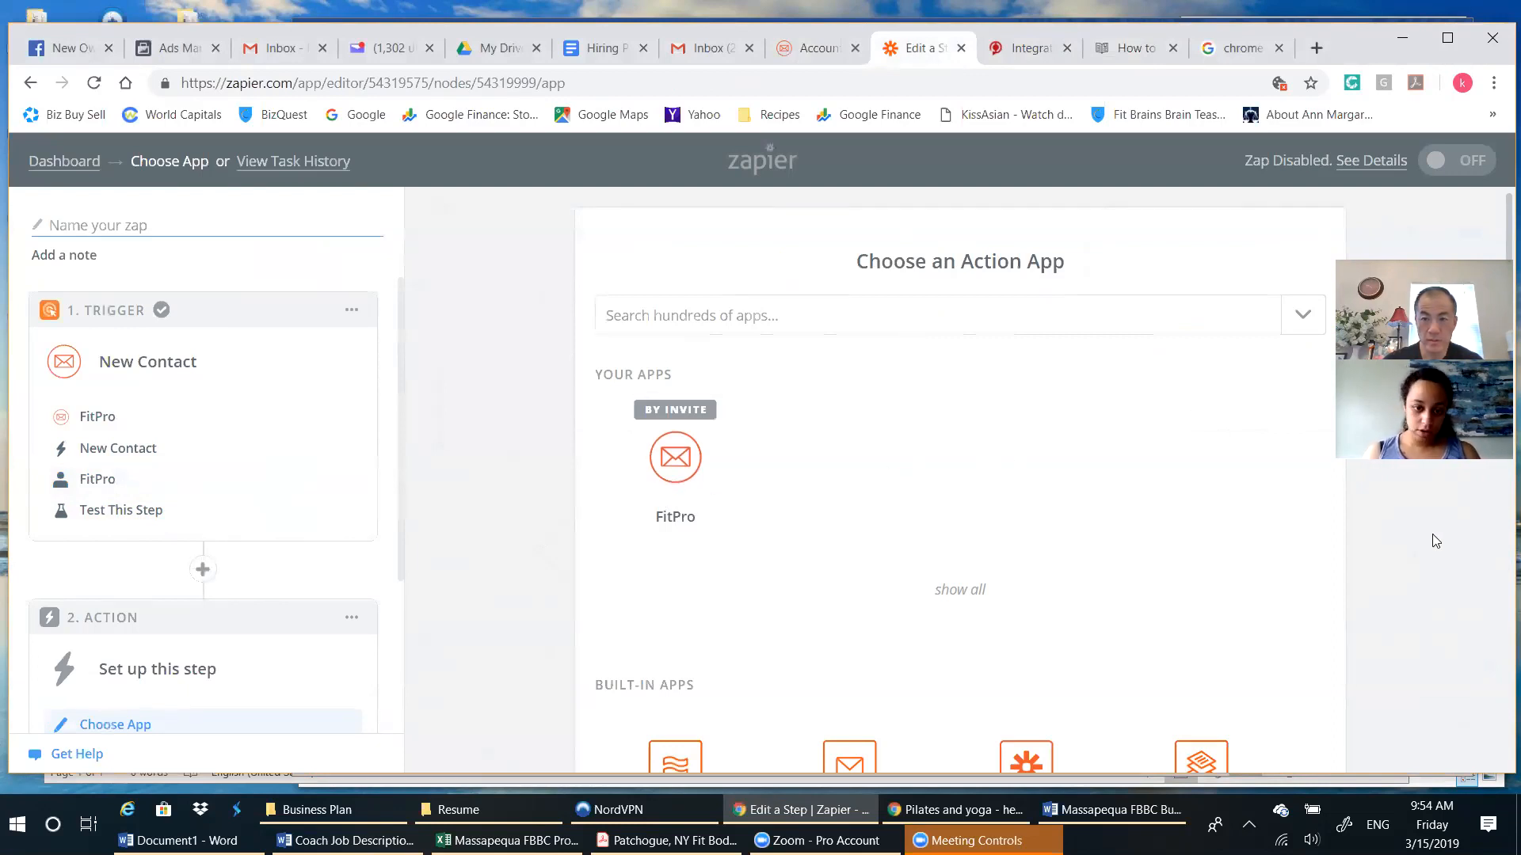
{"action": "left_click", "coordinate": [1135, 48]}
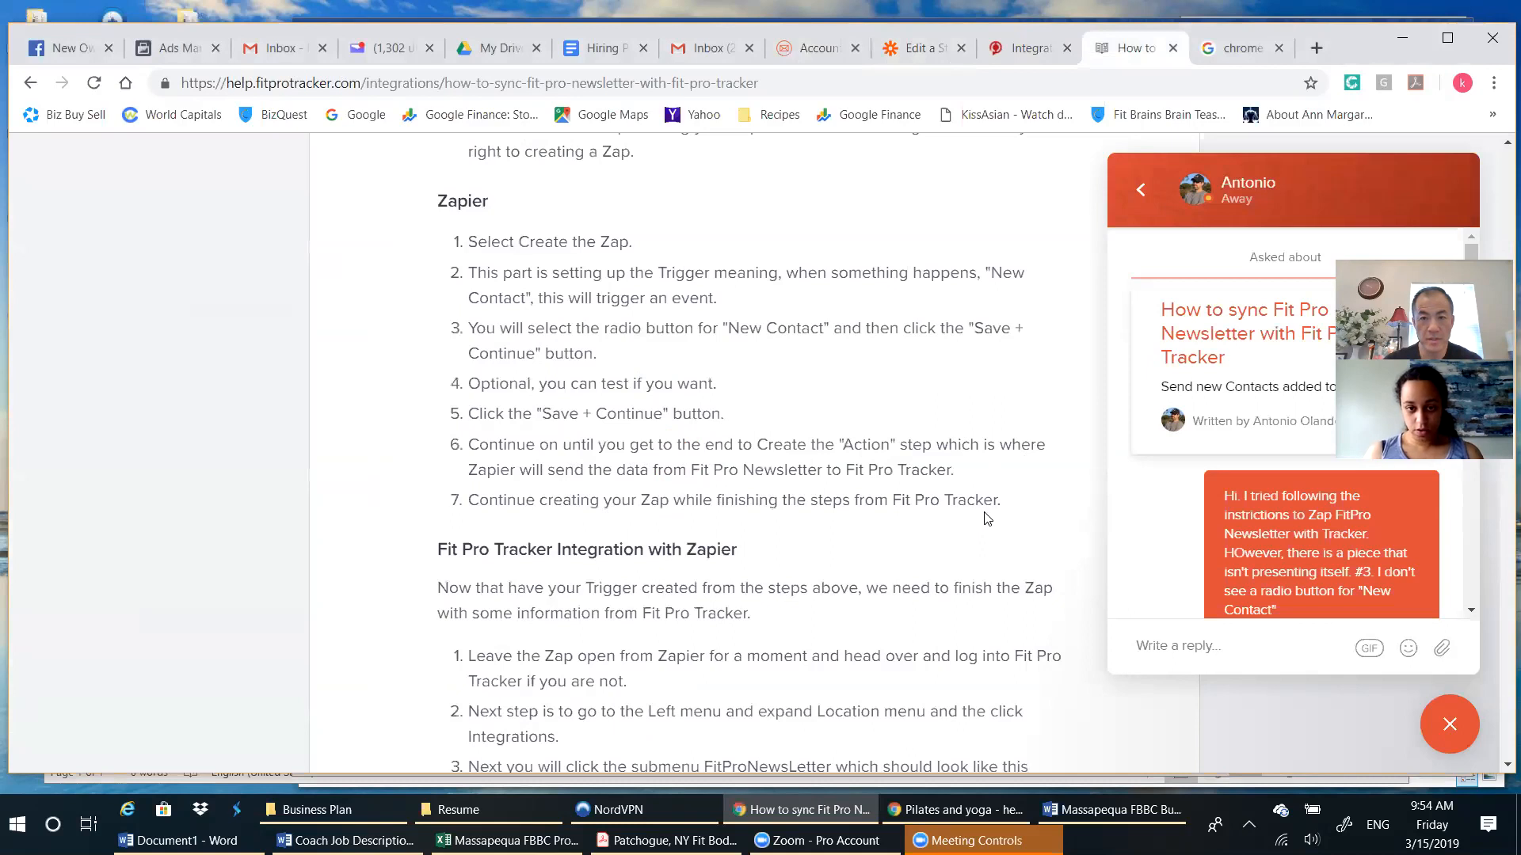
{"action": "left_click", "coordinate": [925, 49]}
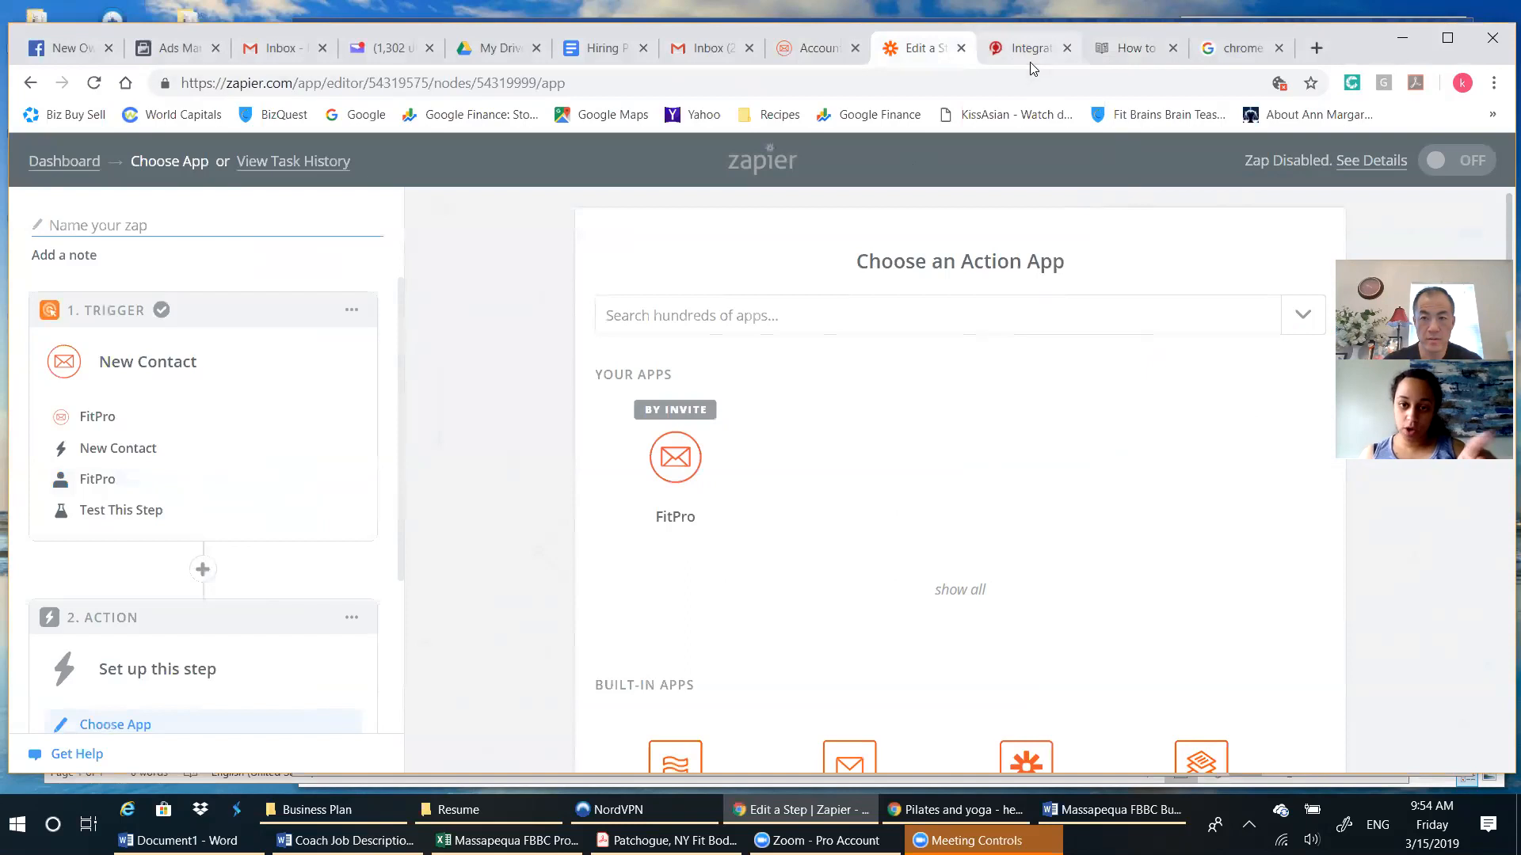
Read the article's Fit Pro Tracker integration section and copy the Zapier webhook API token from the FitProNewsLetter integration page.
{"action": "left_click", "coordinate": [1137, 49]}
{"action": "scroll", "coordinate": [1029, 316], "scroll_direction": "down", "scroll_amount": 1}
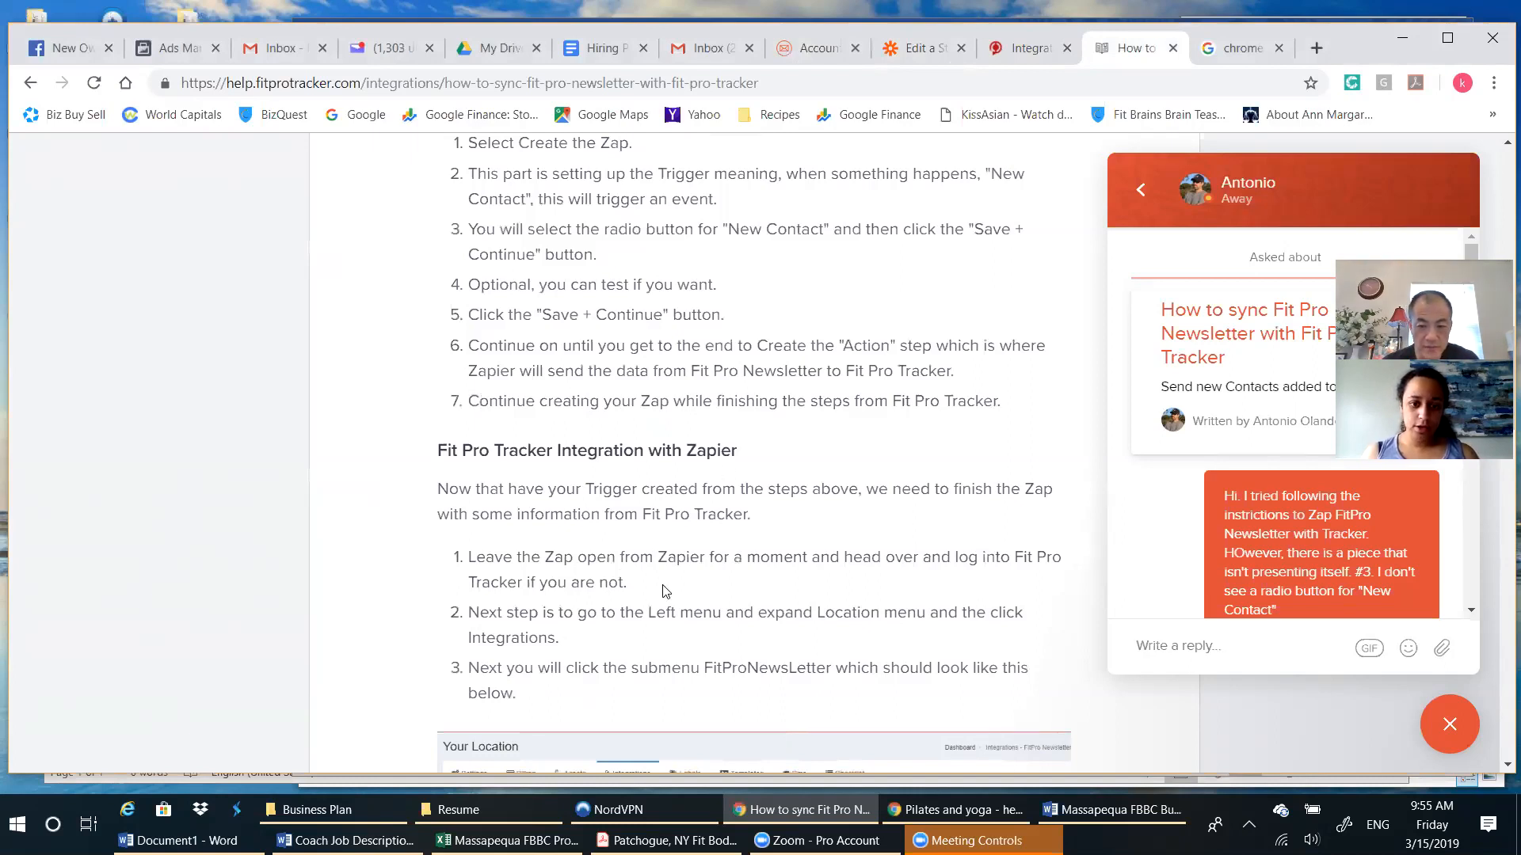
{"action": "scroll", "coordinate": [736, 544], "scroll_direction": "down", "scroll_amount": 4}
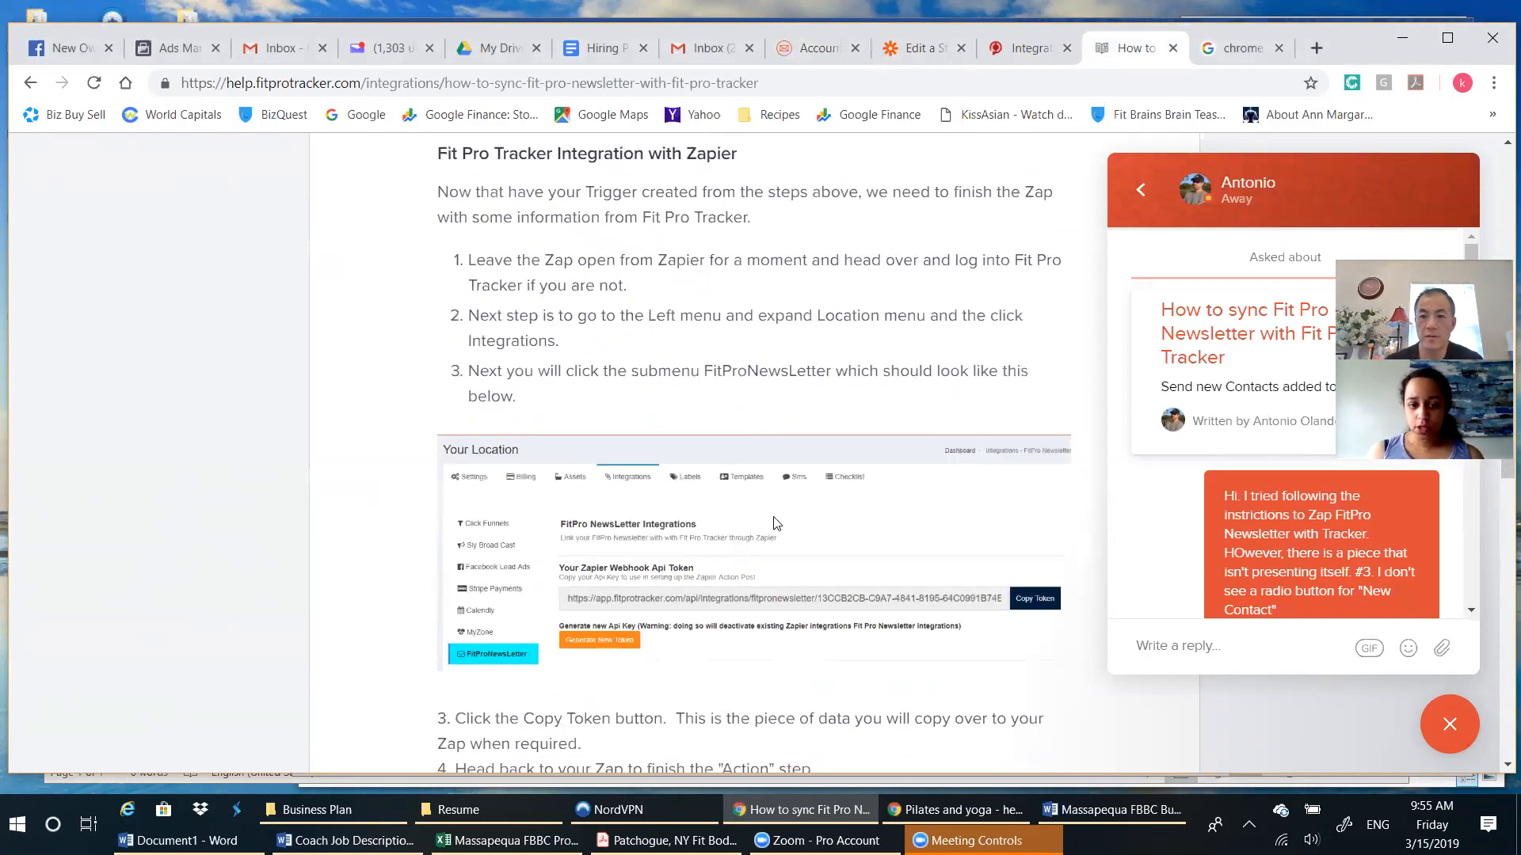
{"action": "left_click", "coordinate": [1034, 48]}
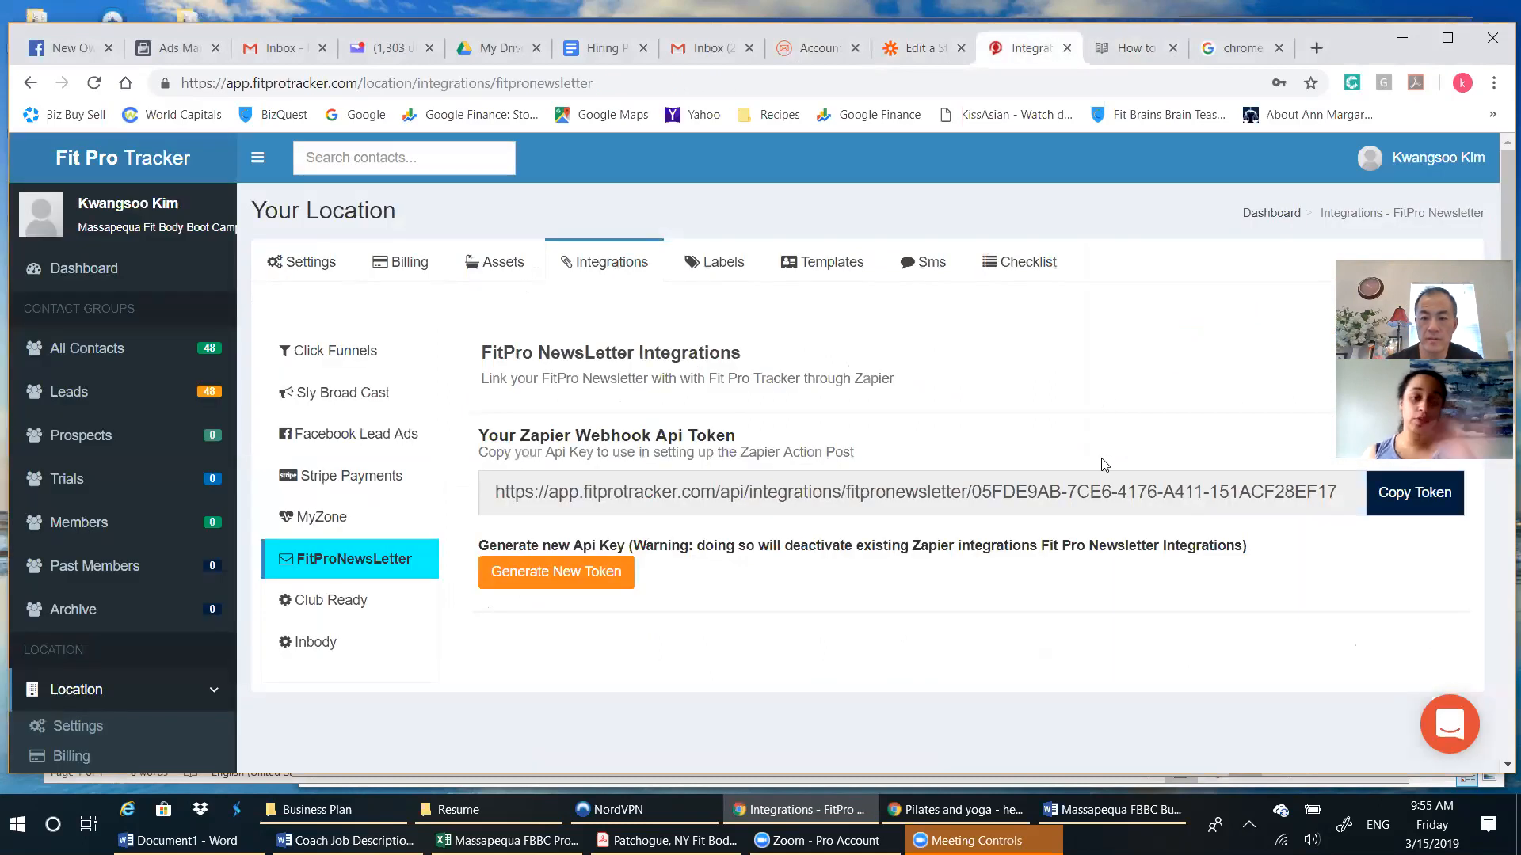
{"action": "left_click", "coordinate": [1408, 494]}
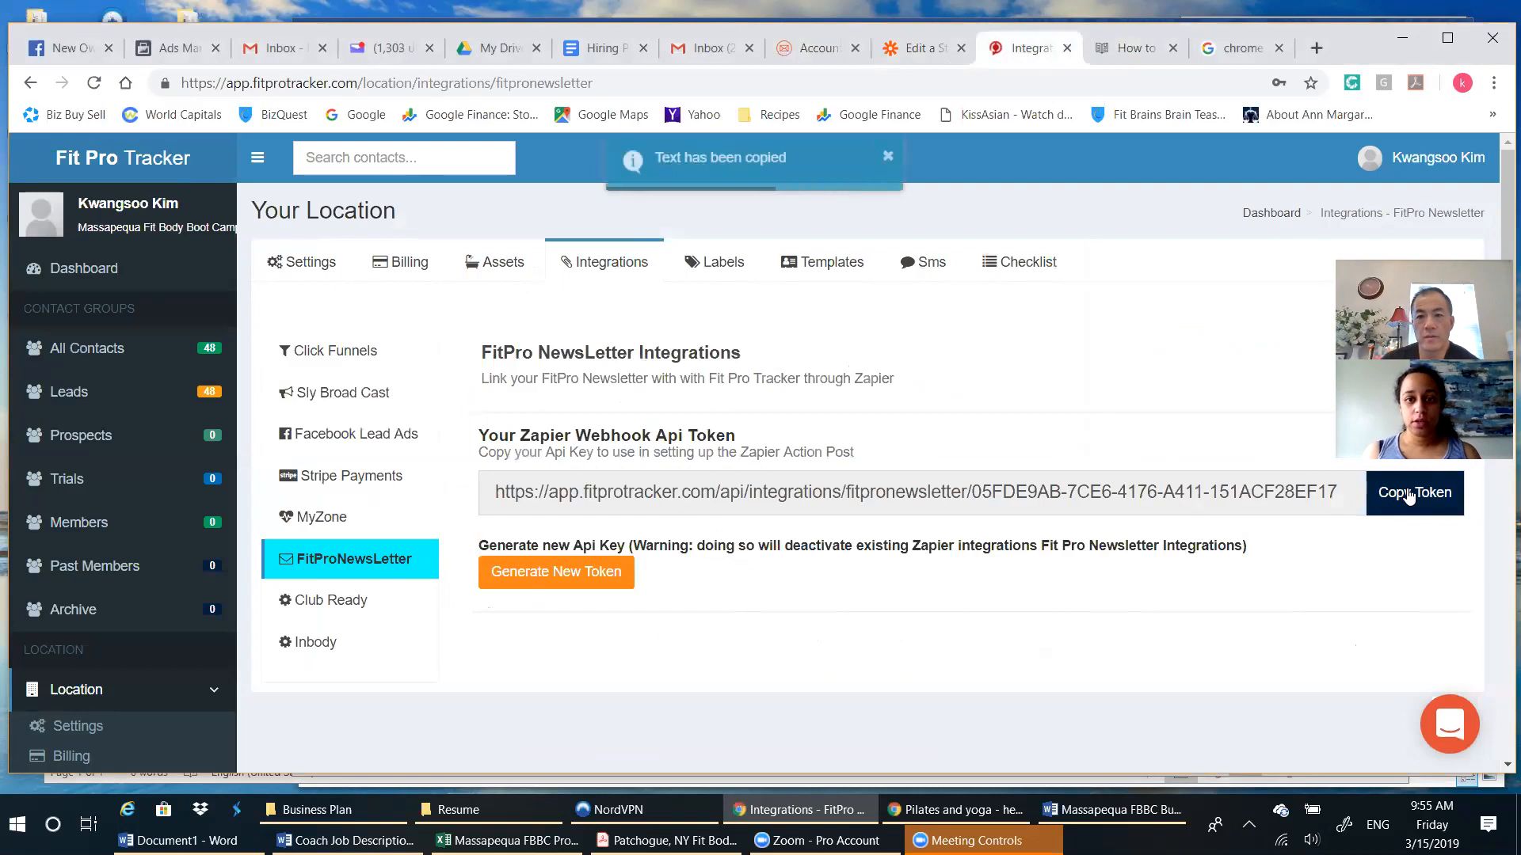
Check the sync article for the required action app and choose Webhooks by Zapier as the Zap's action app.
{"action": "left_click", "coordinate": [1125, 51]}
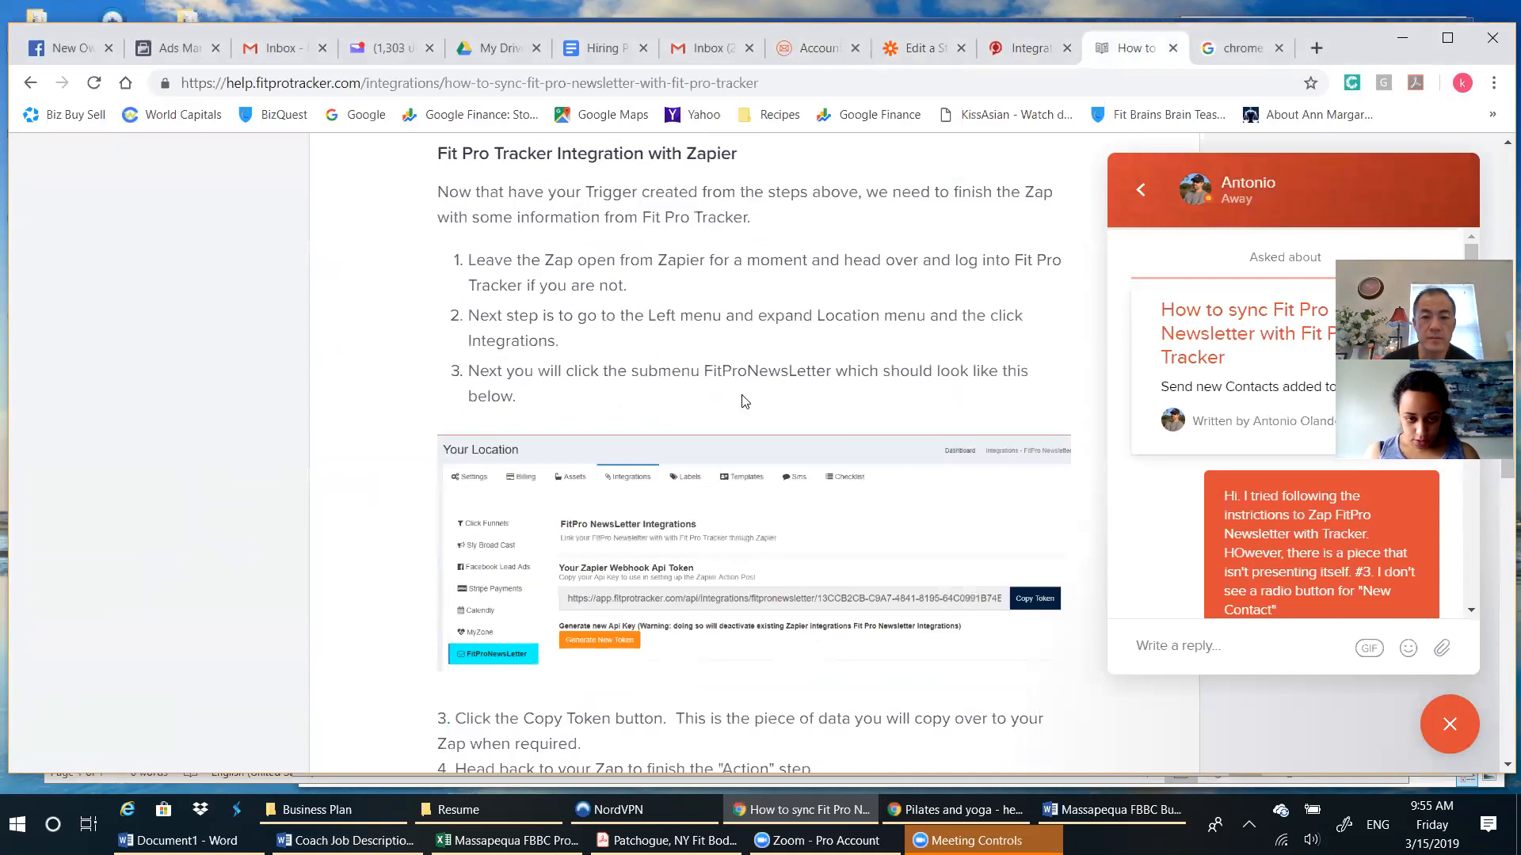
{"action": "scroll", "coordinate": [824, 638], "scroll_direction": "down", "scroll_amount": 2}
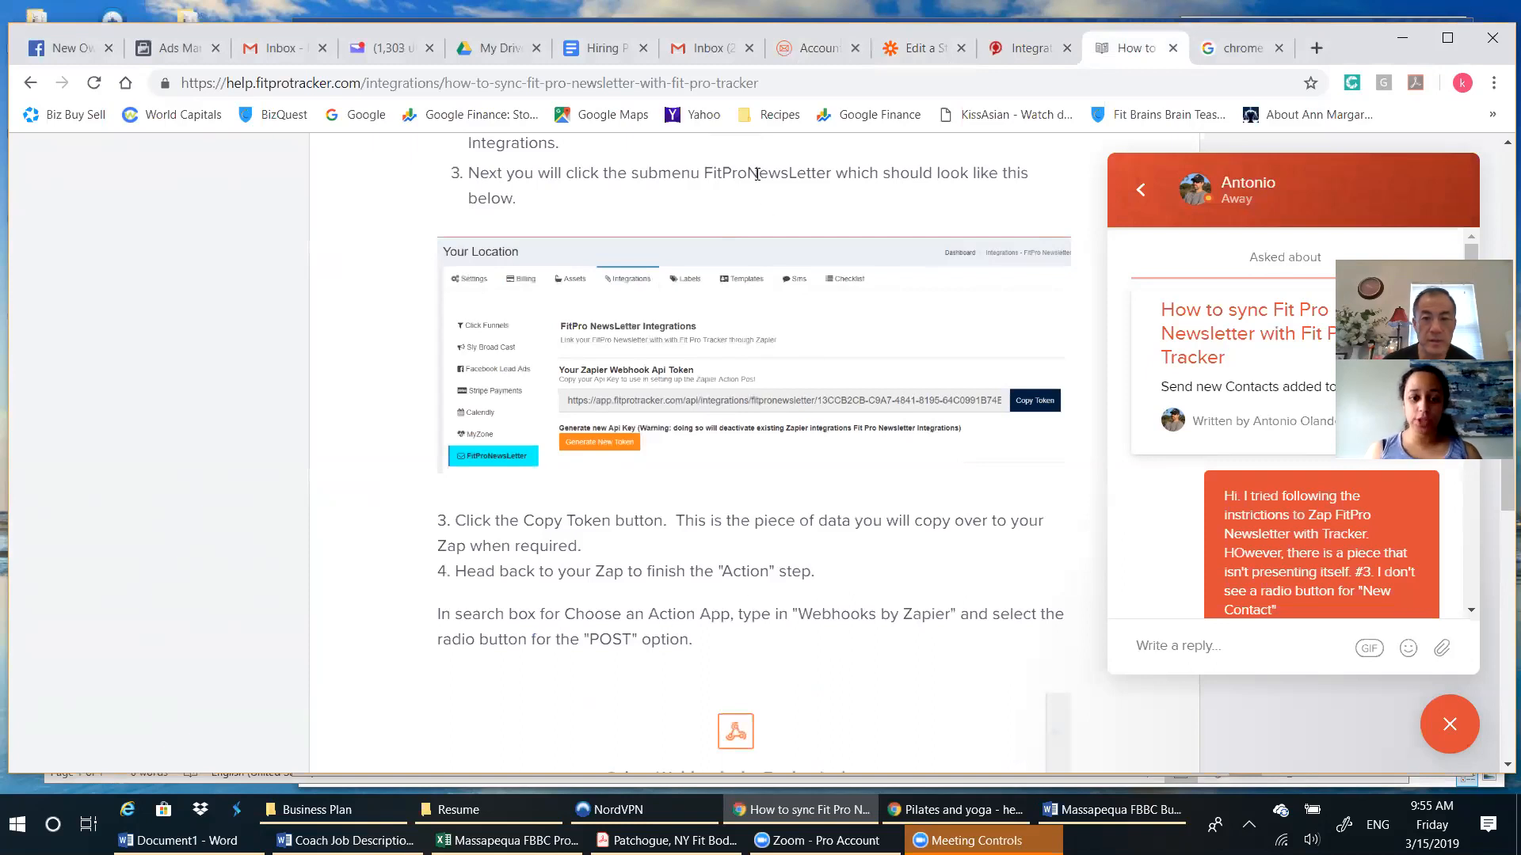
{"action": "scroll", "coordinate": [819, 551], "scroll_direction": "down", "scroll_amount": 1}
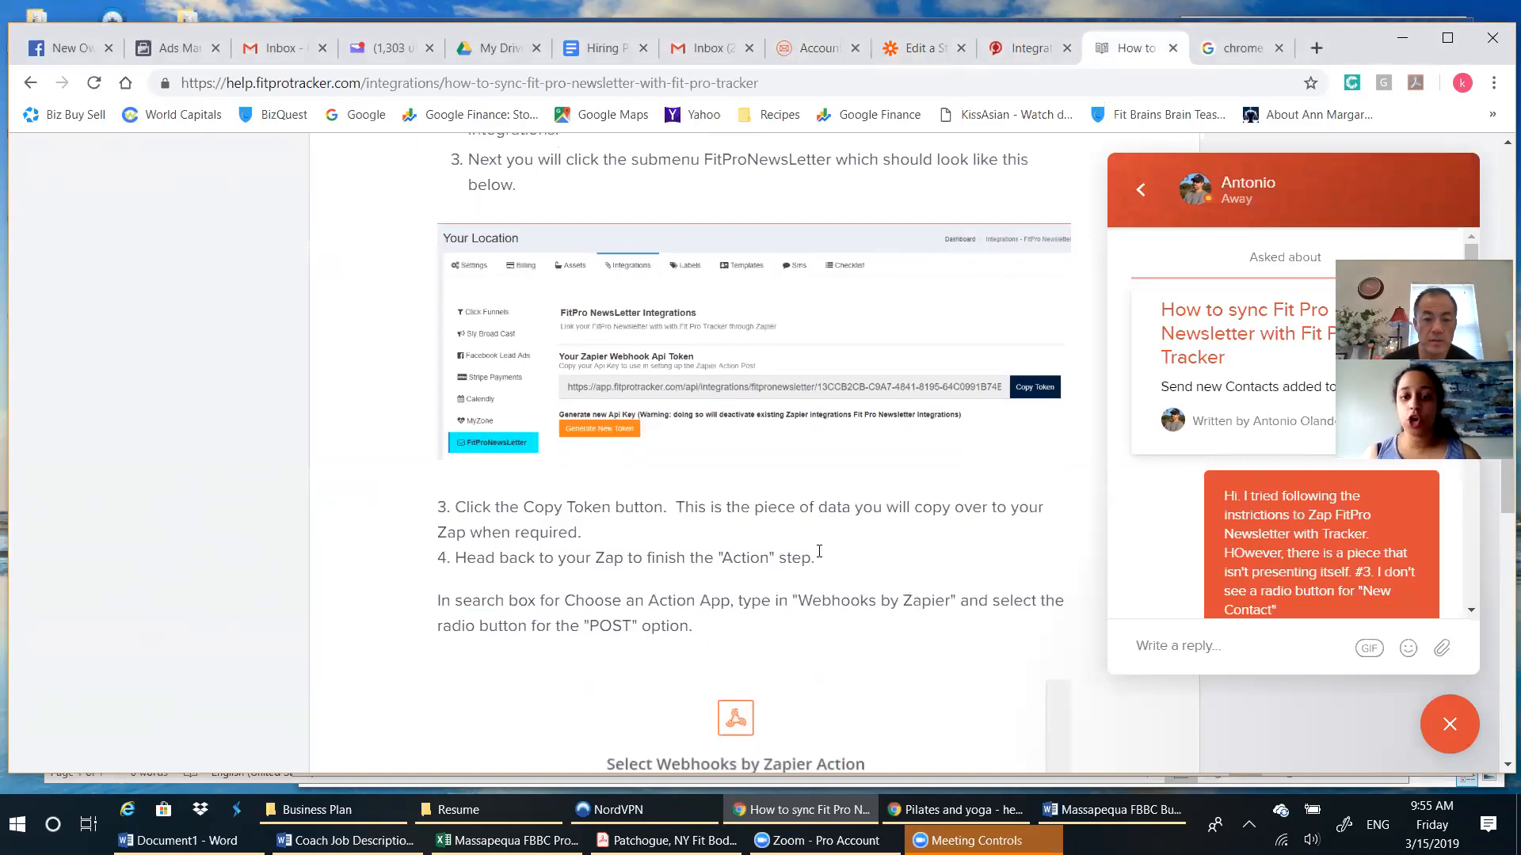
{"action": "scroll", "coordinate": [819, 551], "scroll_direction": "down", "scroll_amount": 1}
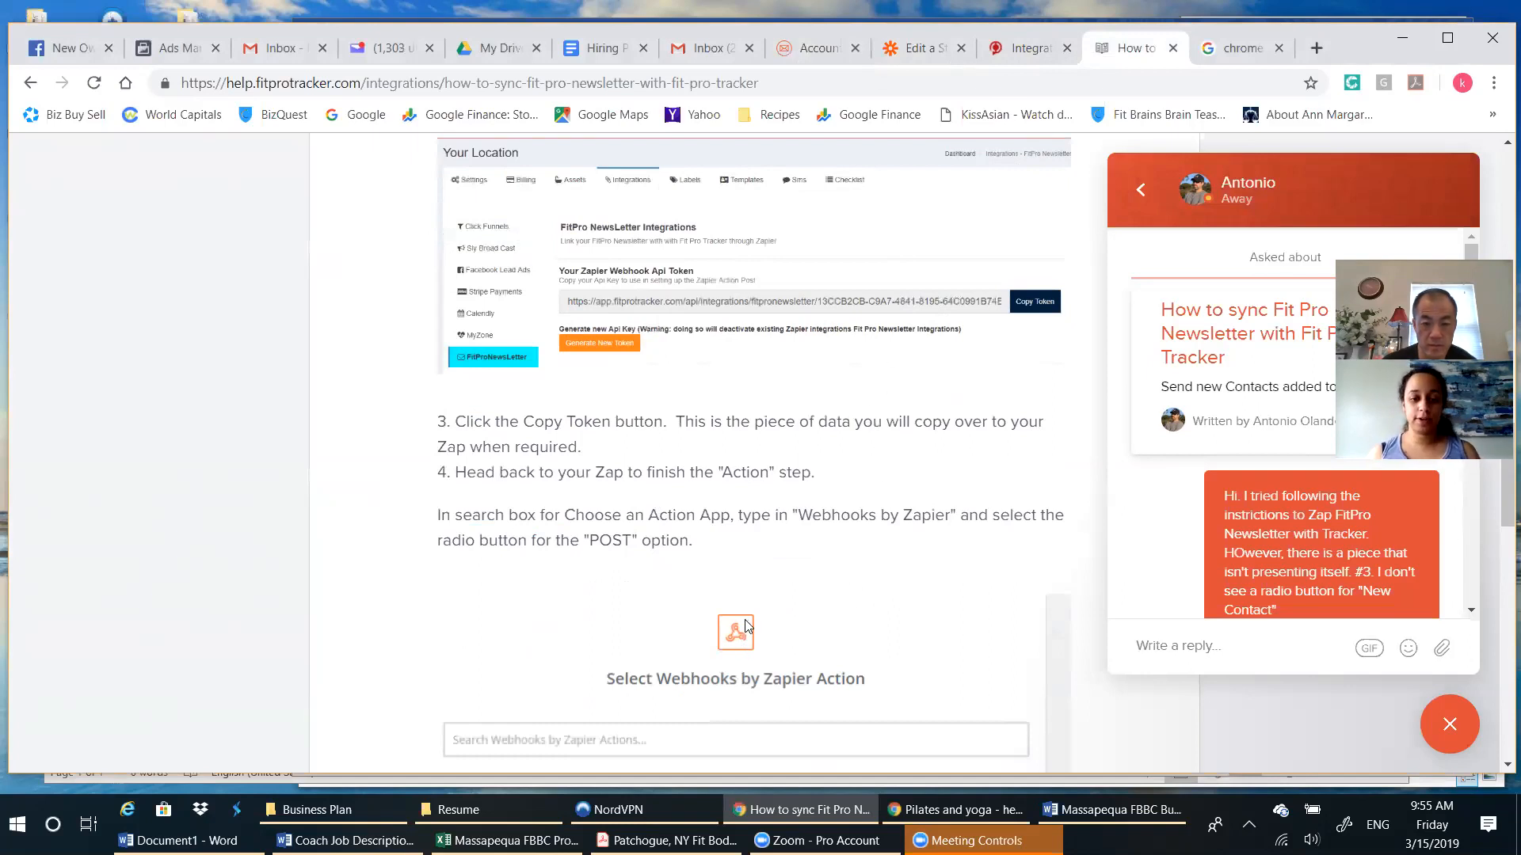
{"action": "scroll", "coordinate": [949, 568], "scroll_direction": "down", "scroll_amount": 1}
{"action": "left_click", "coordinate": [919, 49]}
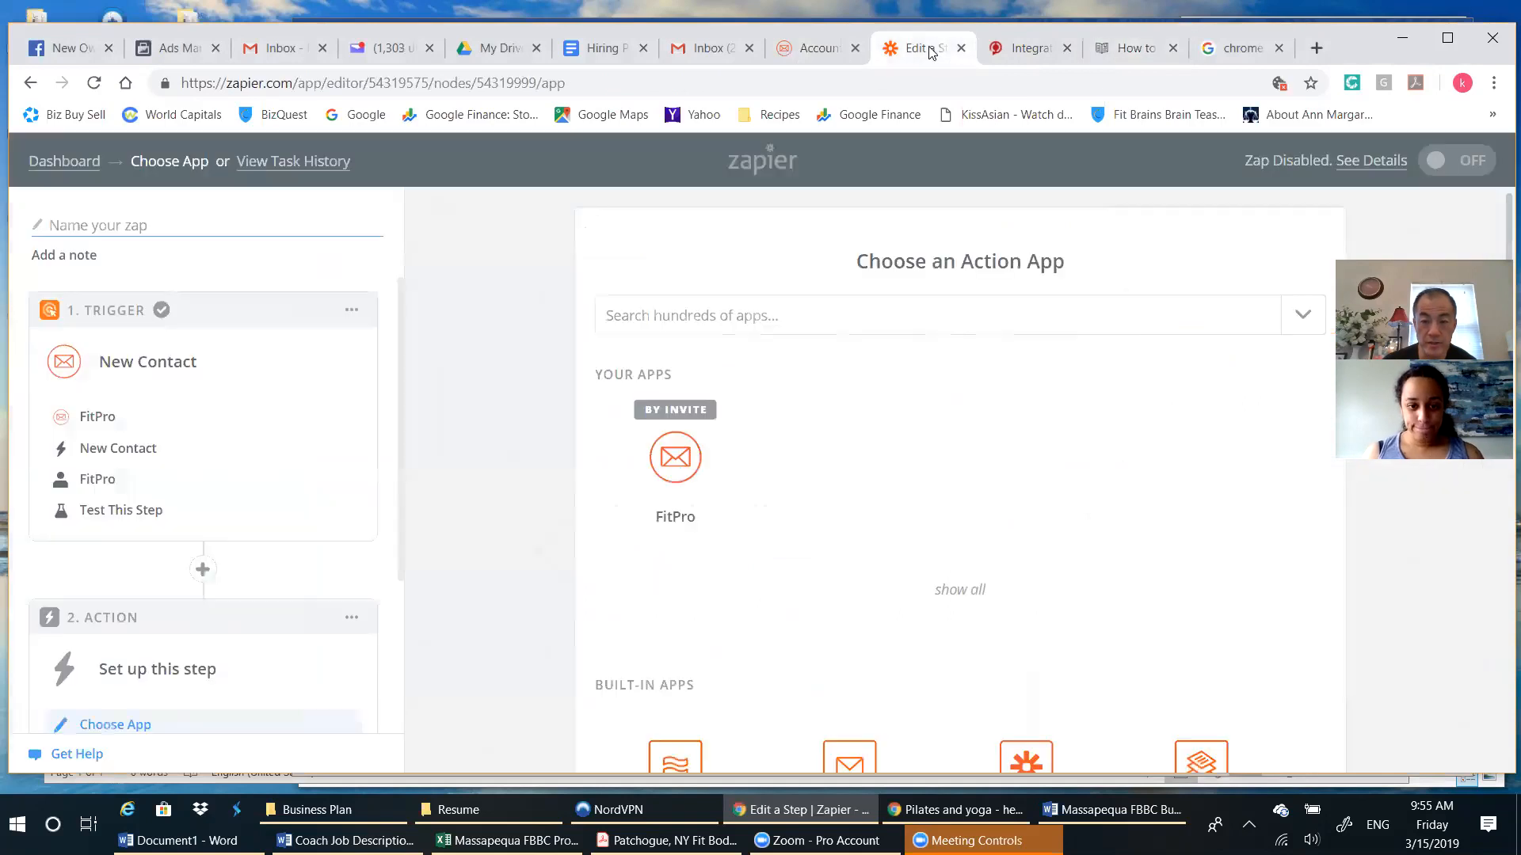
{"action": "scroll", "coordinate": [1201, 422], "scroll_direction": "down", "scroll_amount": 4}
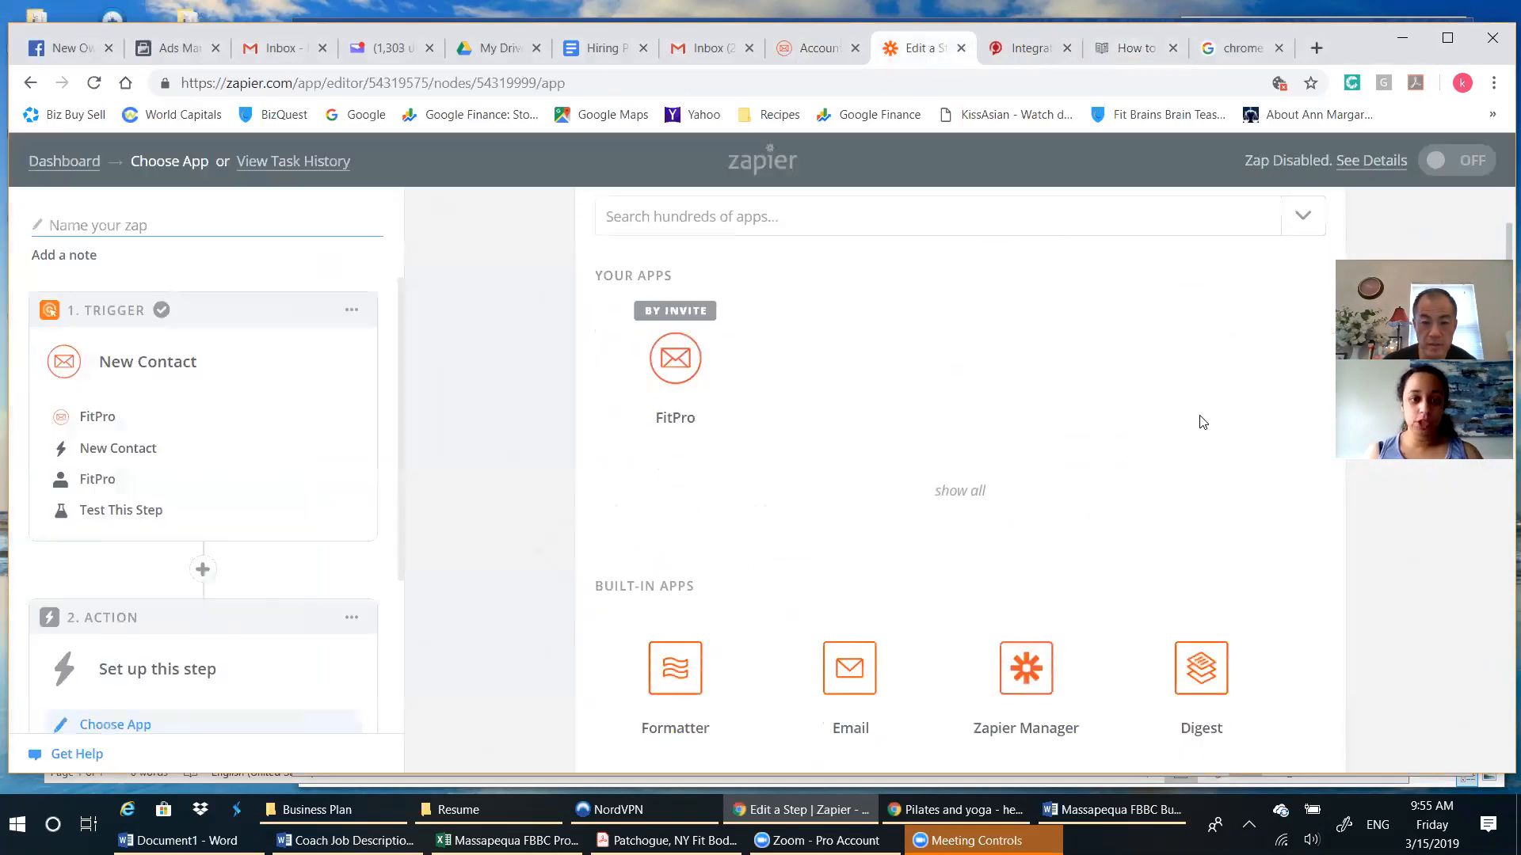
{"action": "scroll", "coordinate": [1147, 525], "scroll_direction": "up", "scroll_amount": 4}
{"action": "left_click", "coordinate": [848, 304]}
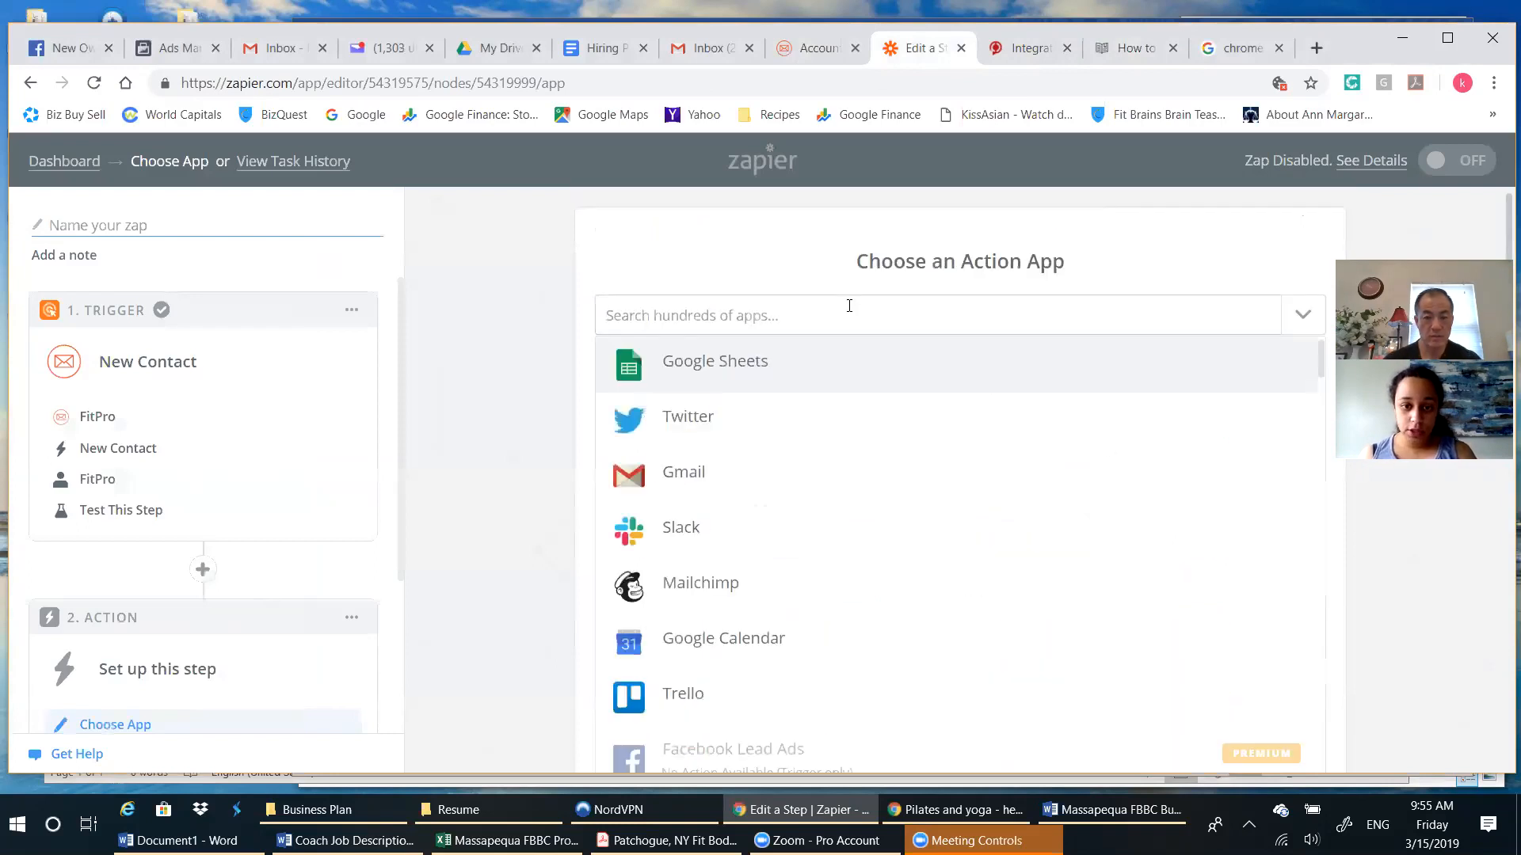
{"action": "type", "text": "web"}
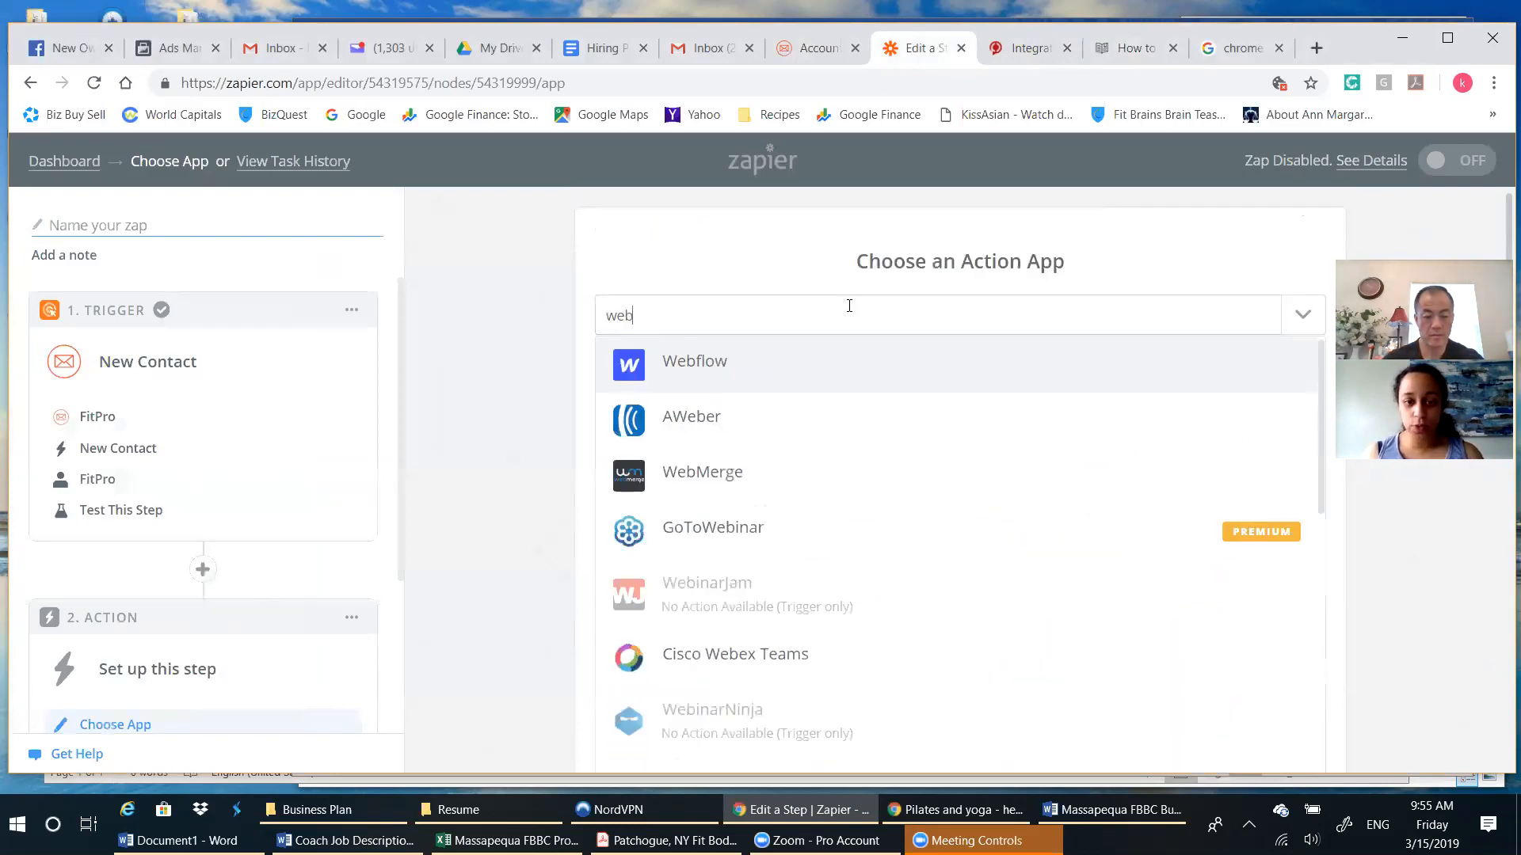
{"action": "type", "text": "hoo"}
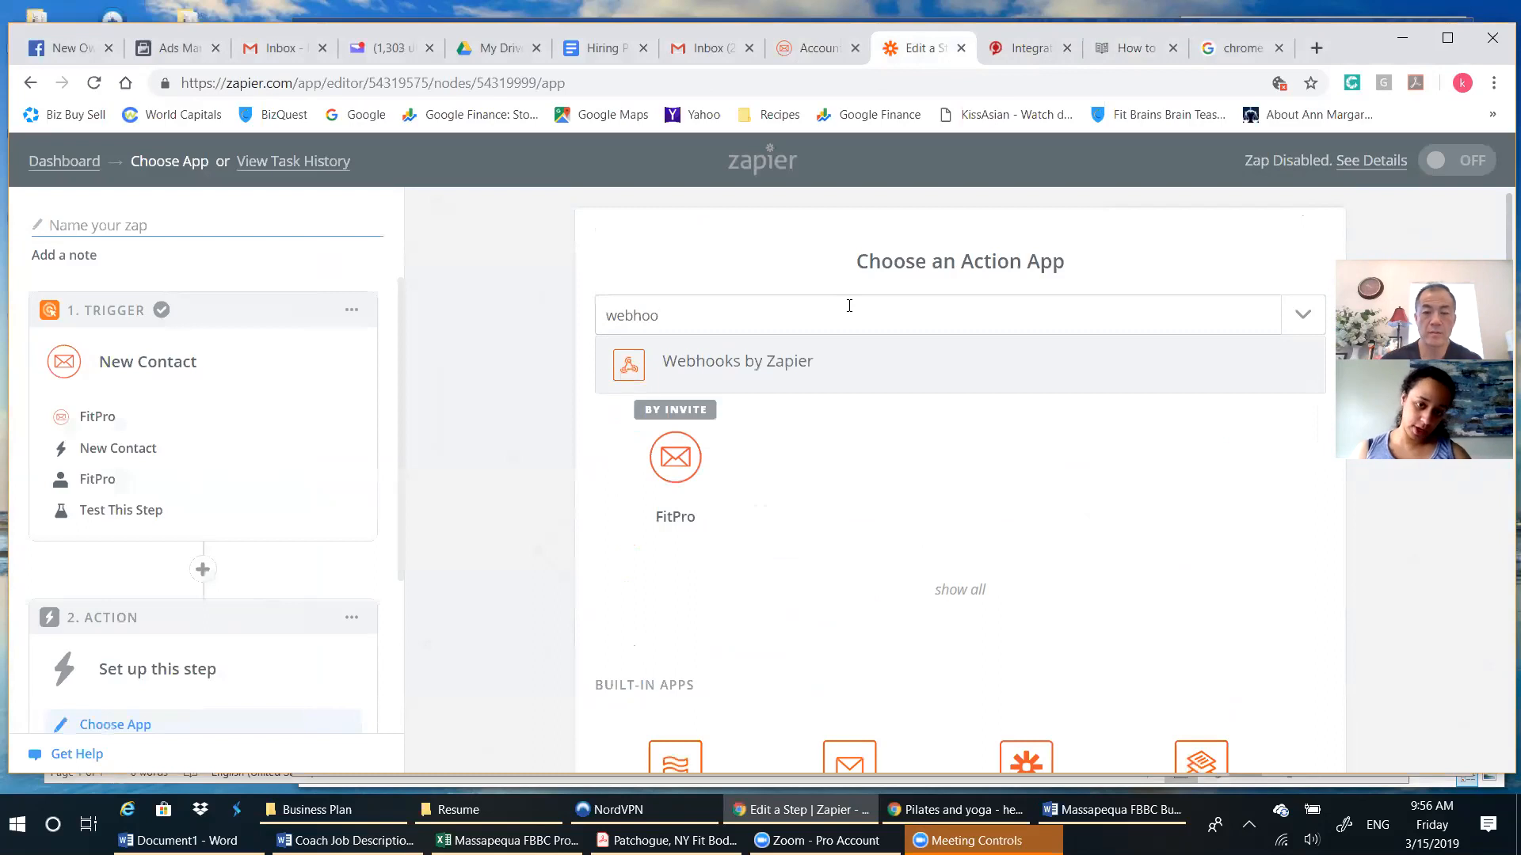
{"action": "left_click", "coordinate": [775, 363]}
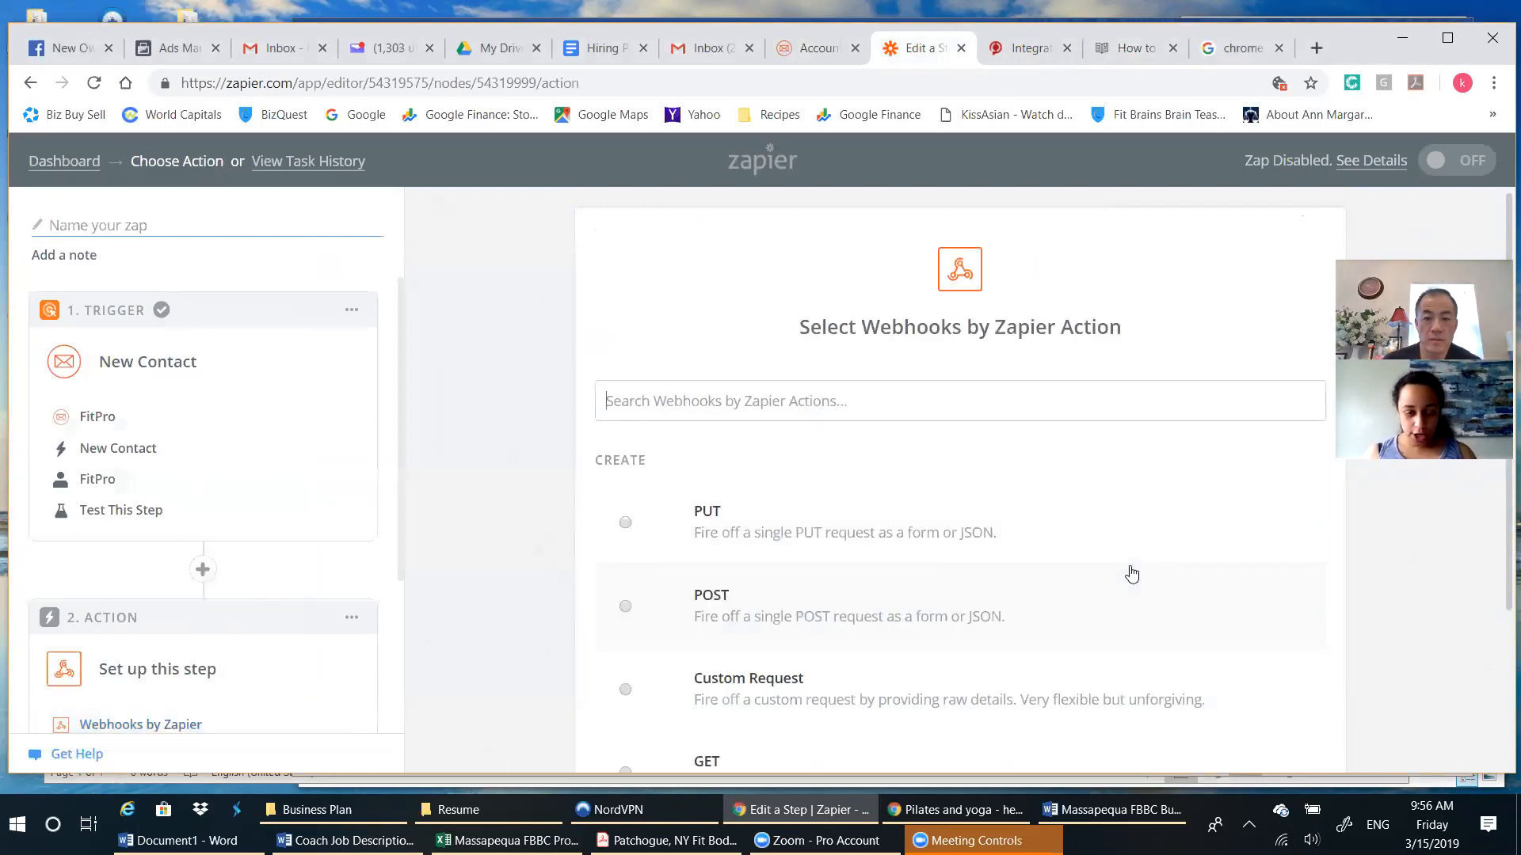
Select POST as the Webhooks by Zapier action, check it against the sync article, and save to continue.
{"action": "scroll", "coordinate": [1131, 573], "scroll_direction": "down", "scroll_amount": 1}
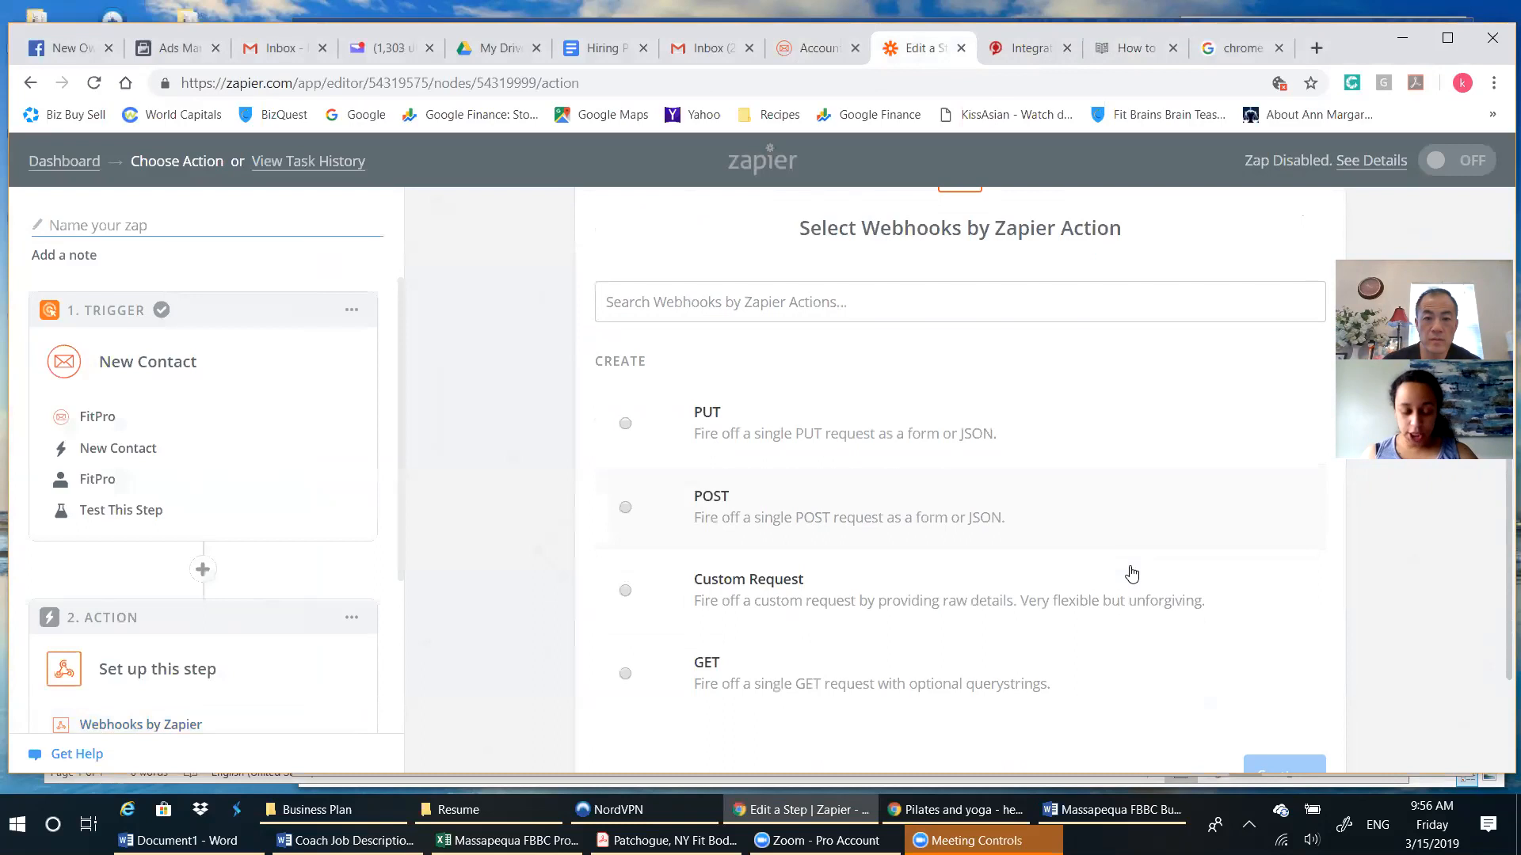
{"action": "left_click", "coordinate": [625, 508]}
{"action": "left_click", "coordinate": [1114, 51]}
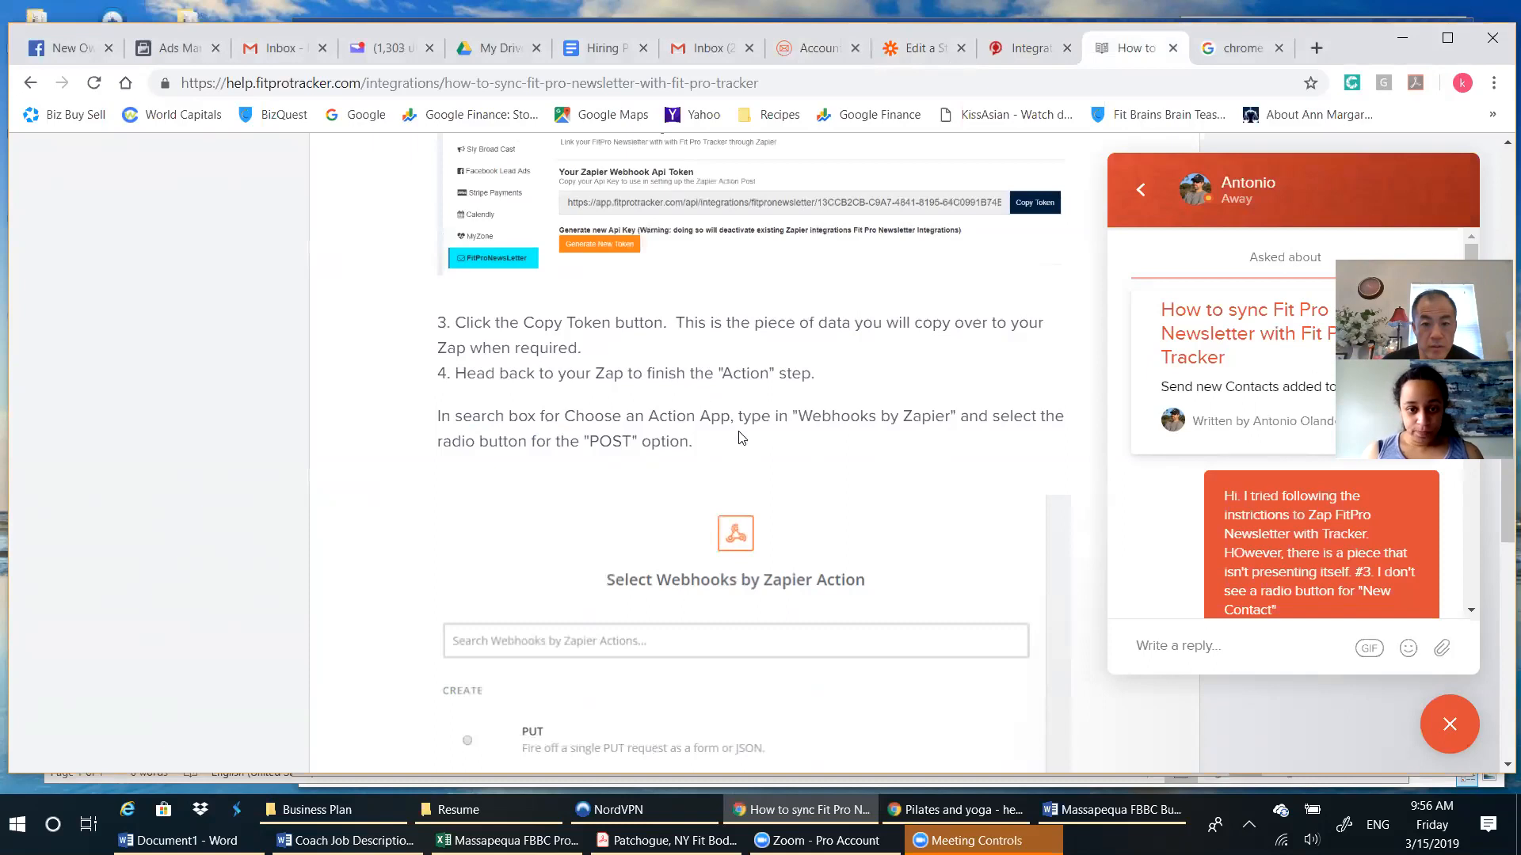
{"action": "scroll", "coordinate": [742, 438], "scroll_direction": "down", "scroll_amount": 1}
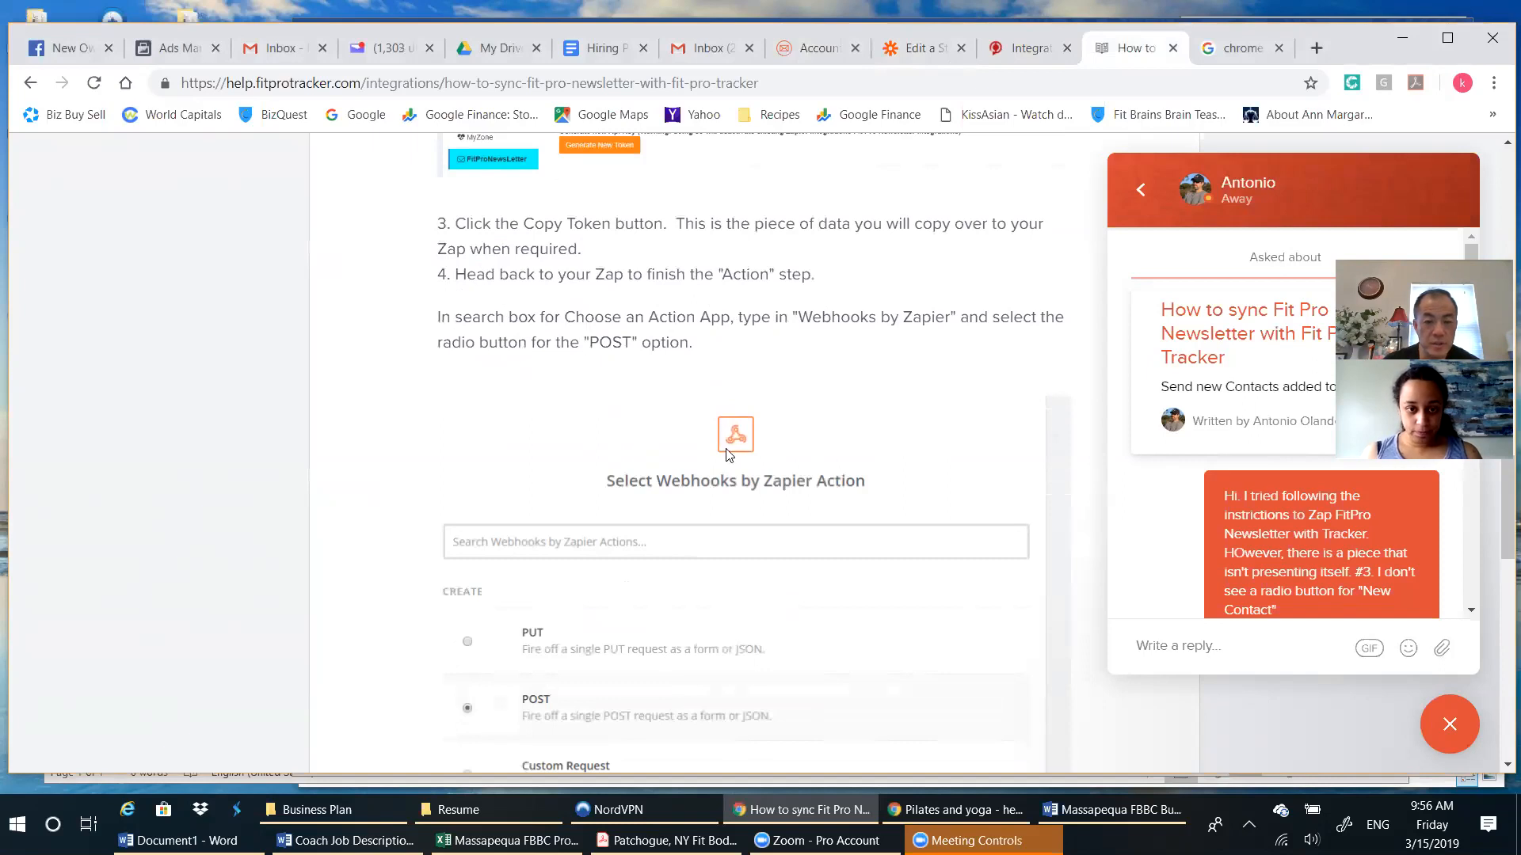
{"action": "scroll", "coordinate": [730, 464], "scroll_direction": "down", "scroll_amount": 3}
{"action": "scroll", "coordinate": [740, 475], "scroll_direction": "down", "scroll_amount": 1}
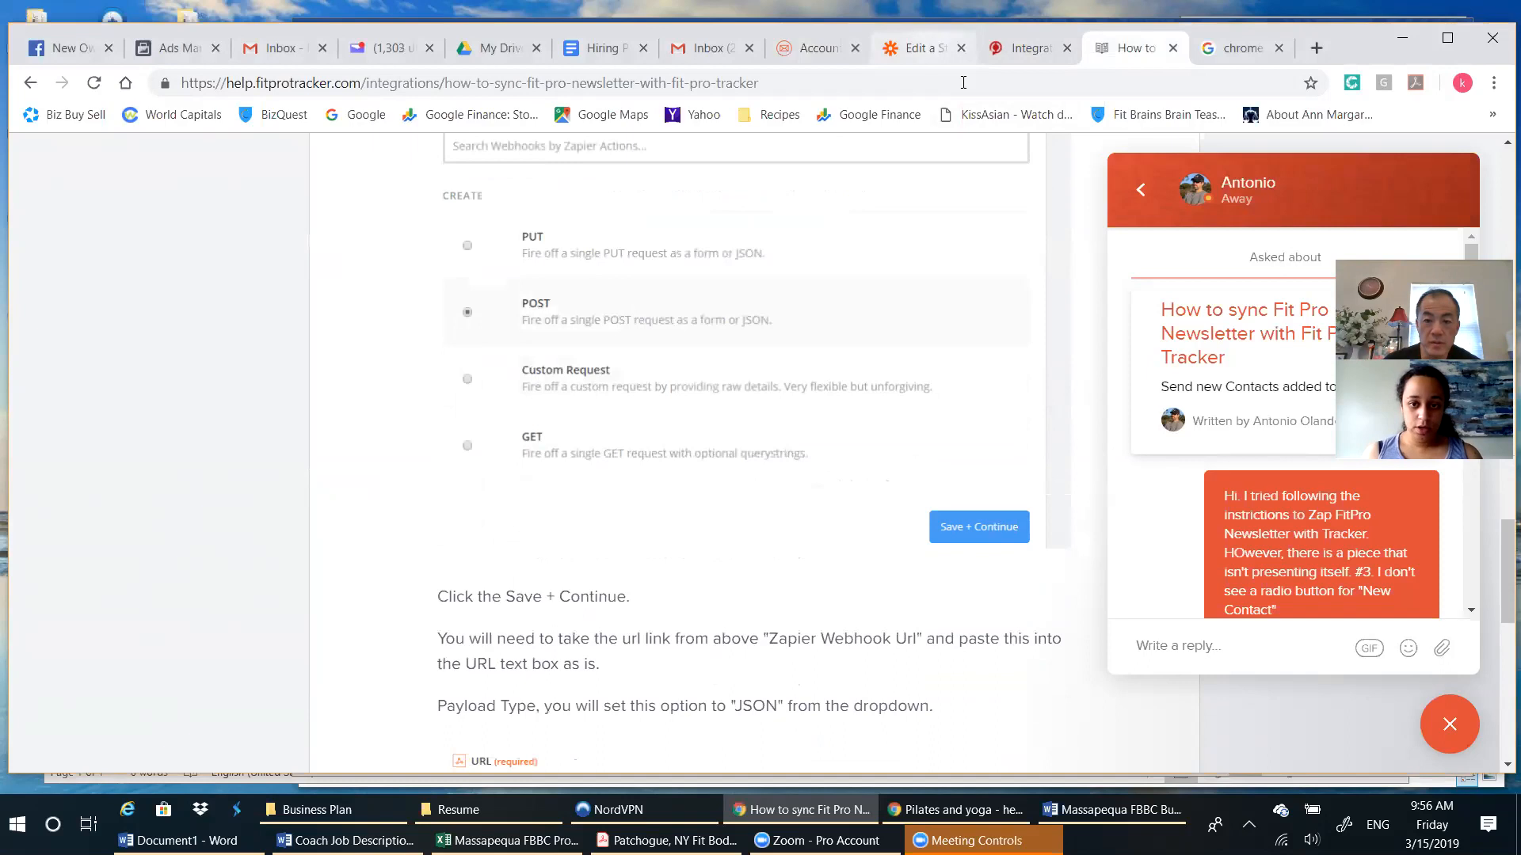
{"action": "left_click", "coordinate": [933, 48]}
{"action": "scroll", "coordinate": [1092, 532], "scroll_direction": "down", "scroll_amount": 2}
{"action": "left_click", "coordinate": [1293, 648]}
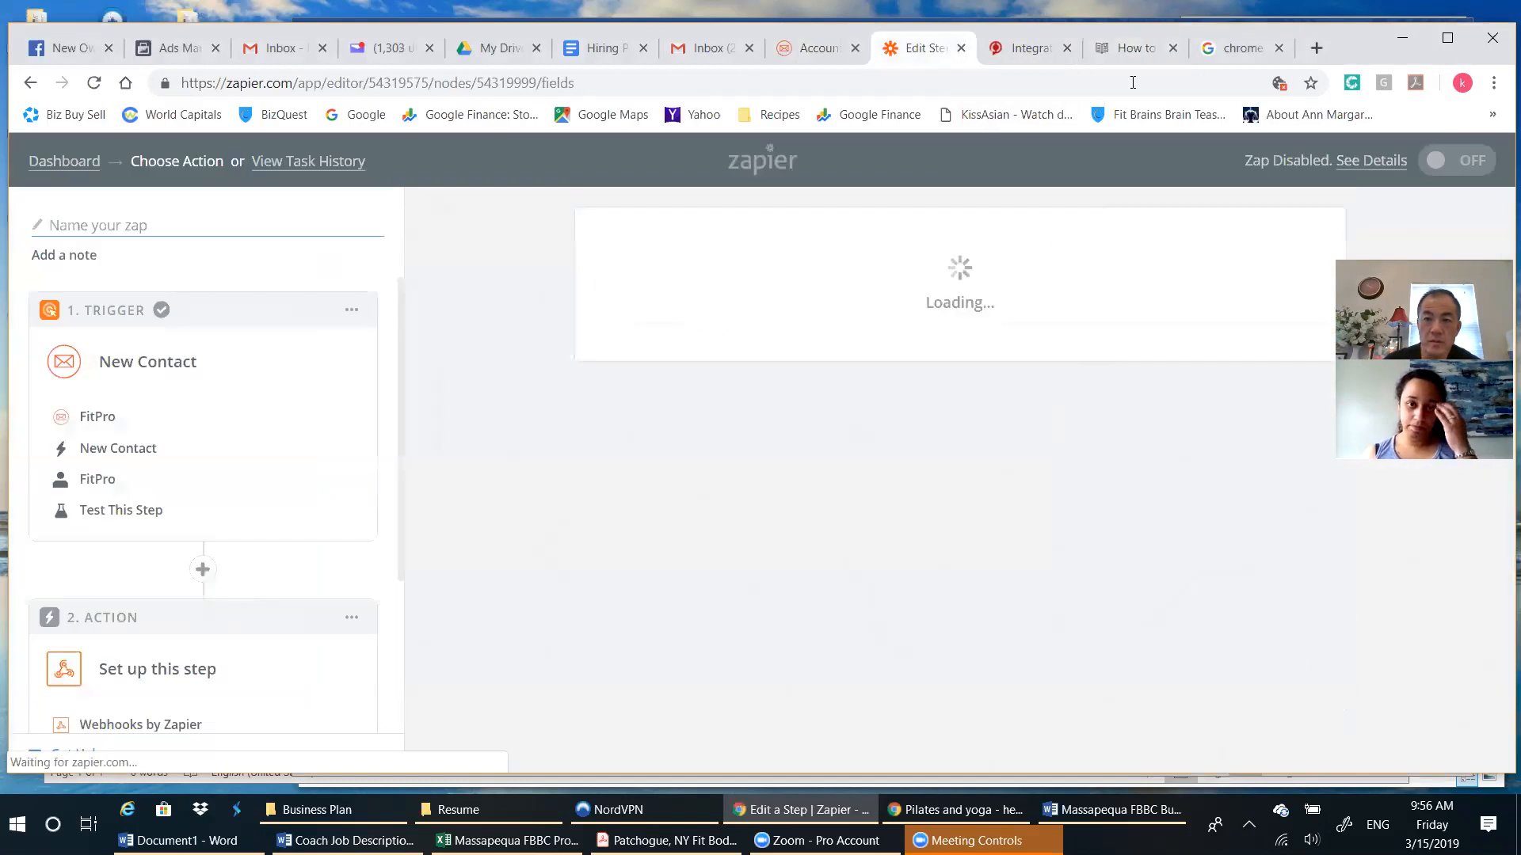
Check the article's webhook URL instructions and paste the copied Fit Pro Tracker webhook token URL into the POST action's URL field.
{"action": "left_click", "coordinate": [1134, 47]}
{"action": "scroll", "coordinate": [480, 458], "scroll_direction": "down", "scroll_amount": 3}
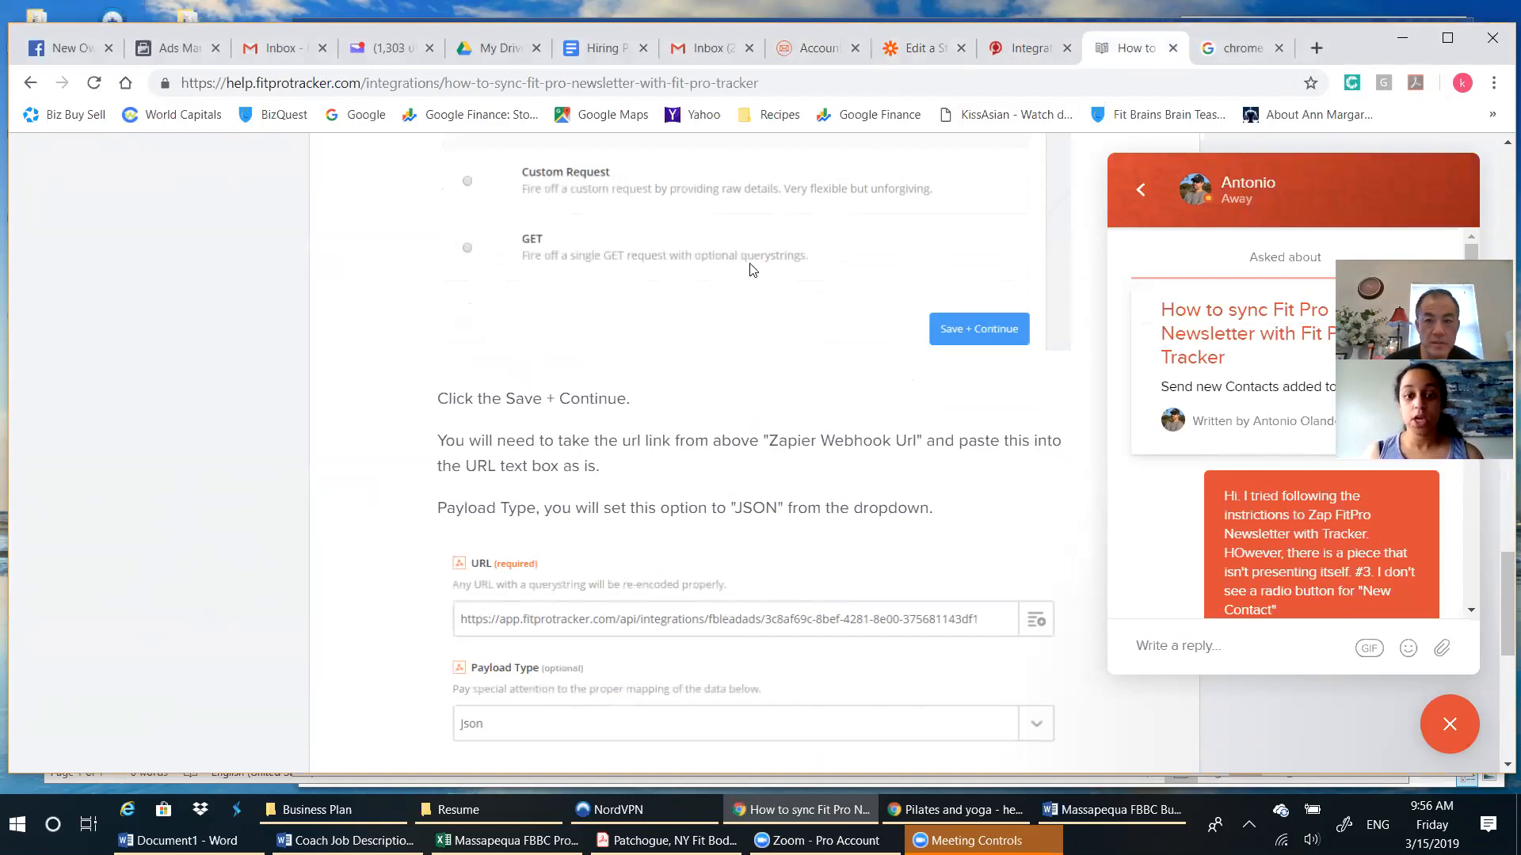
{"action": "left_click", "coordinate": [925, 49]}
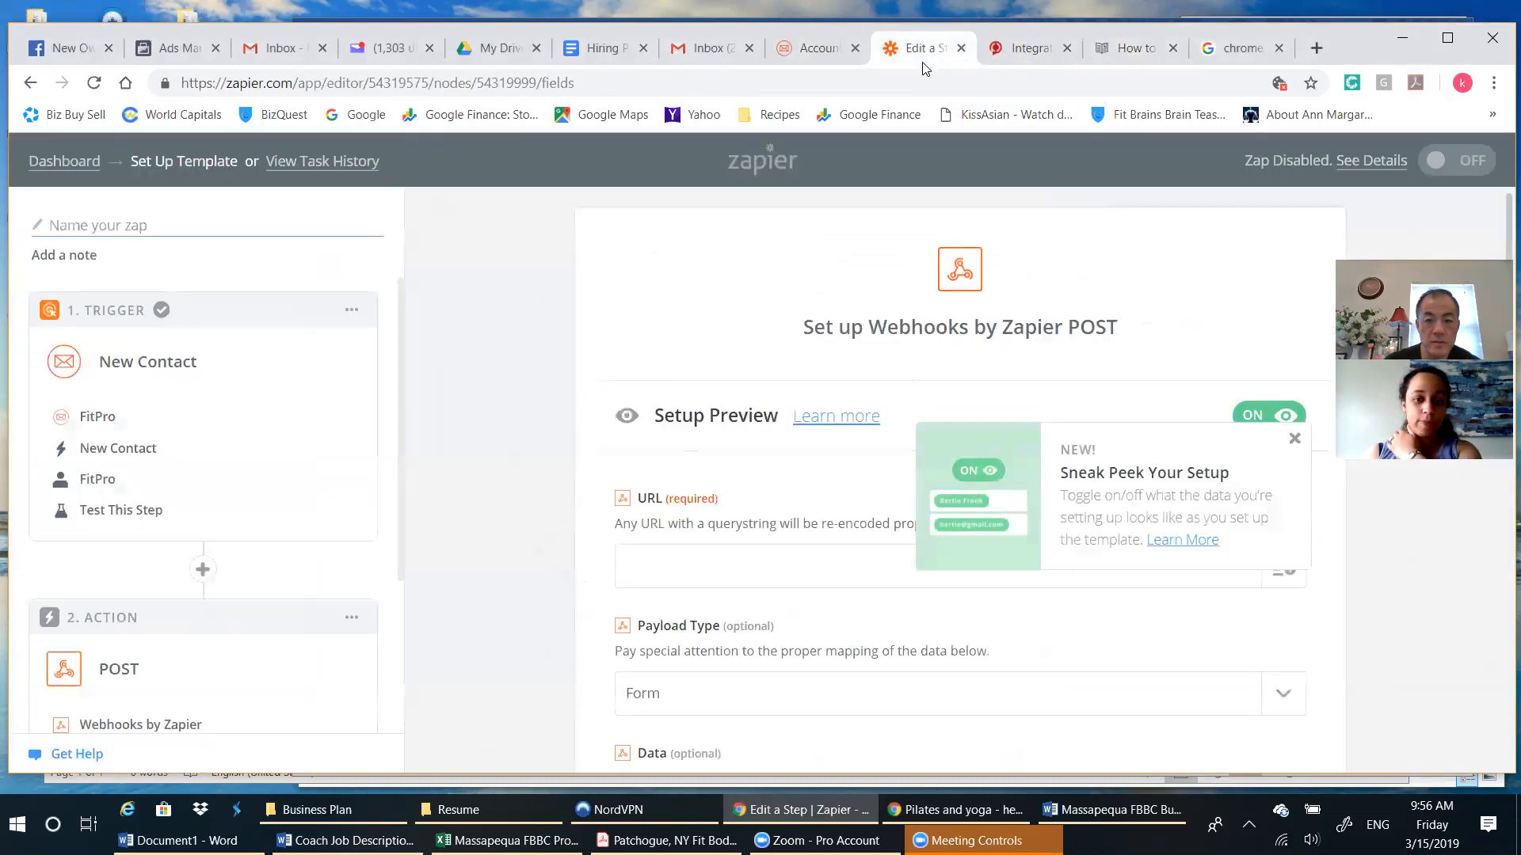
{"action": "left_click", "coordinate": [1022, 49]}
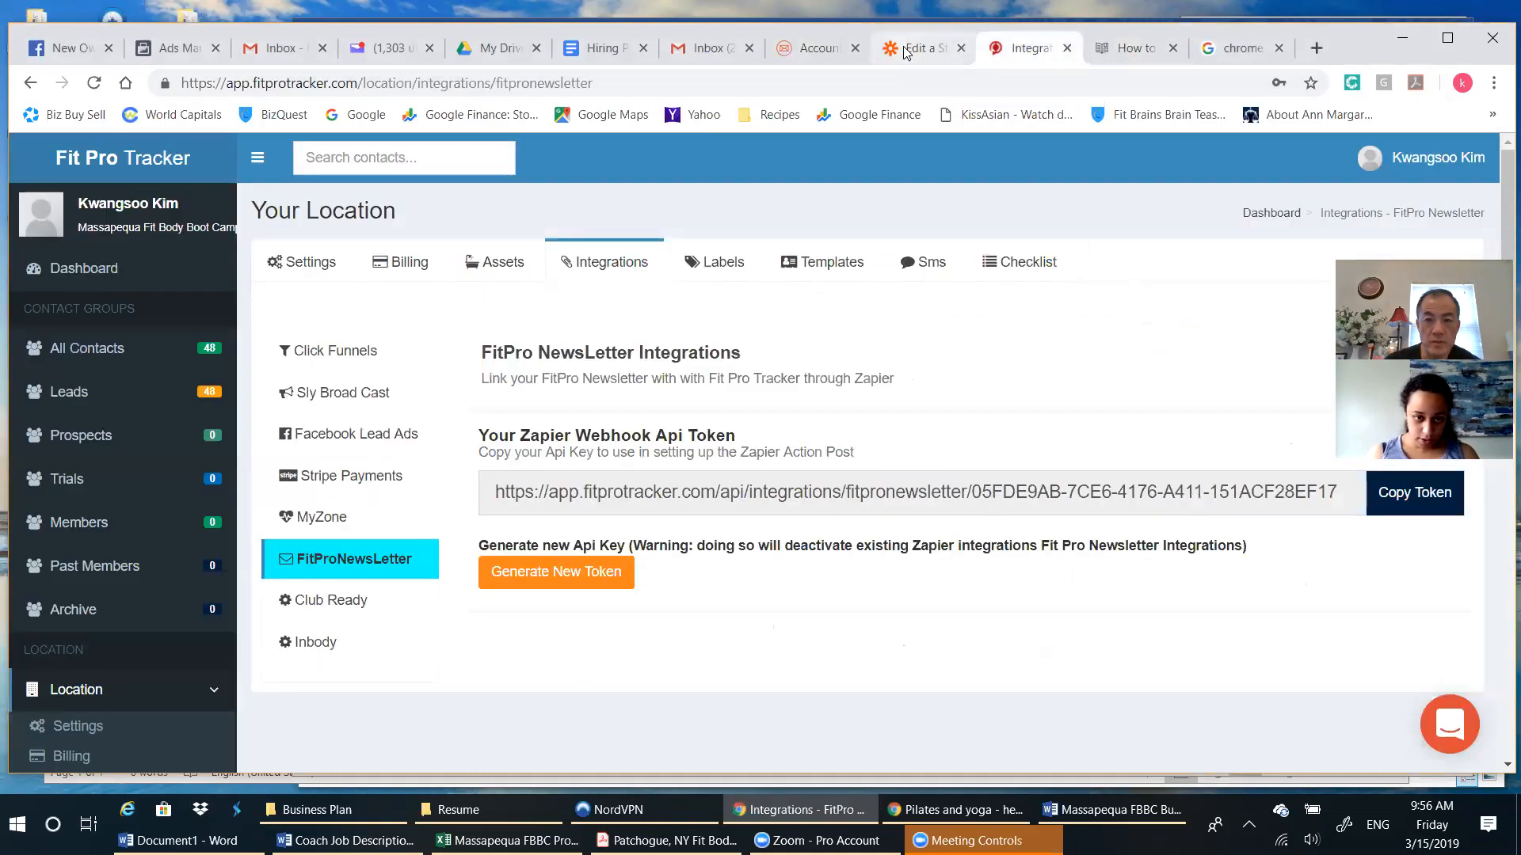
{"action": "left_click", "coordinate": [828, 55]}
{"action": "left_click", "coordinate": [905, 55]}
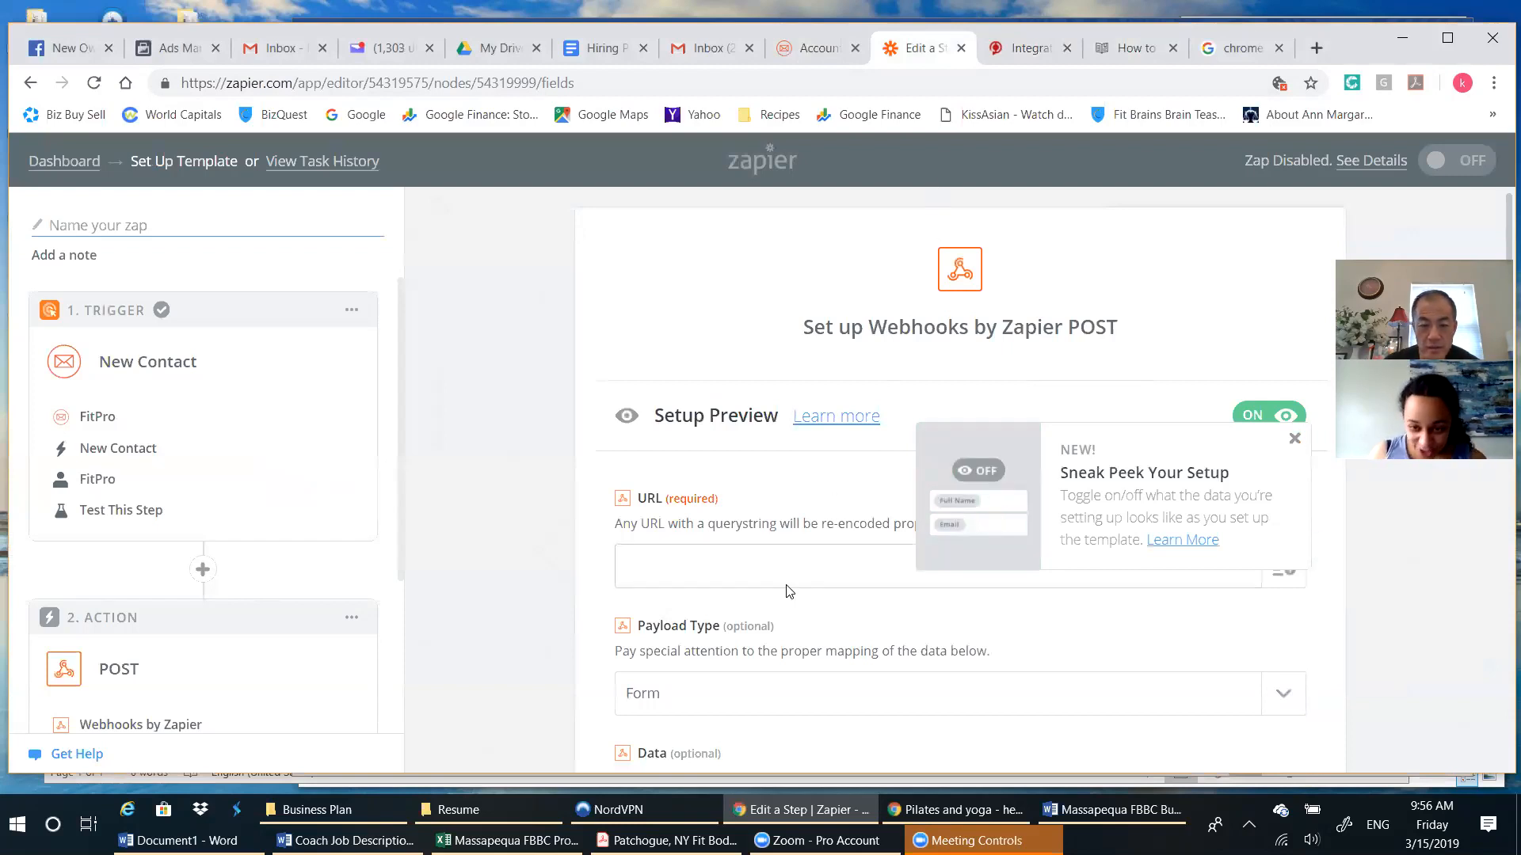
{"action": "scroll", "coordinate": [788, 586], "scroll_direction": "down", "scroll_amount": 2}
{"action": "scroll", "coordinate": [788, 568], "scroll_direction": "down", "scroll_amount": 1}
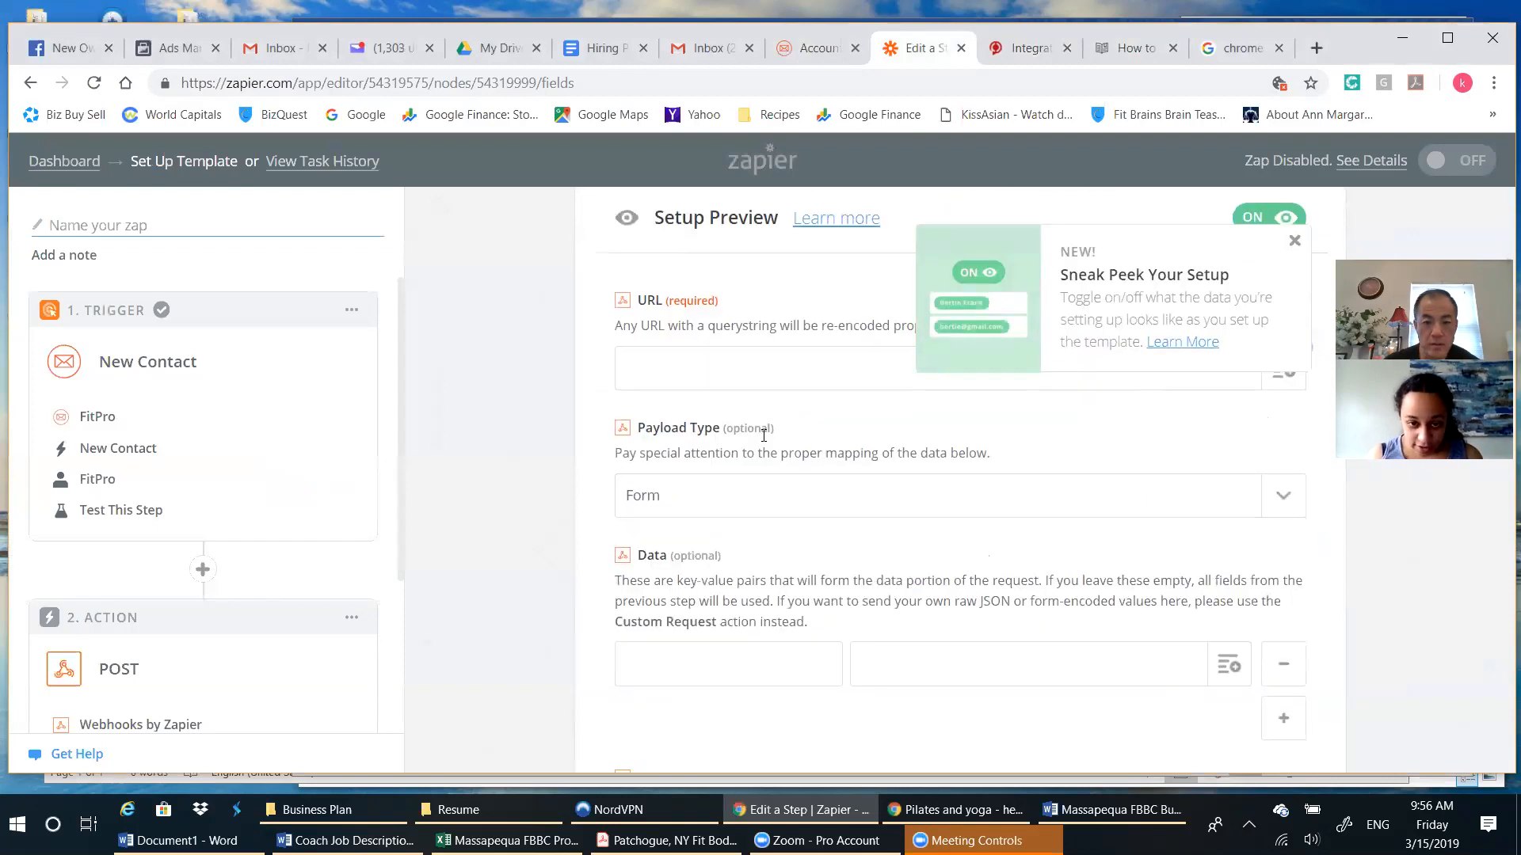
{"action": "left_click", "coordinate": [680, 375]}
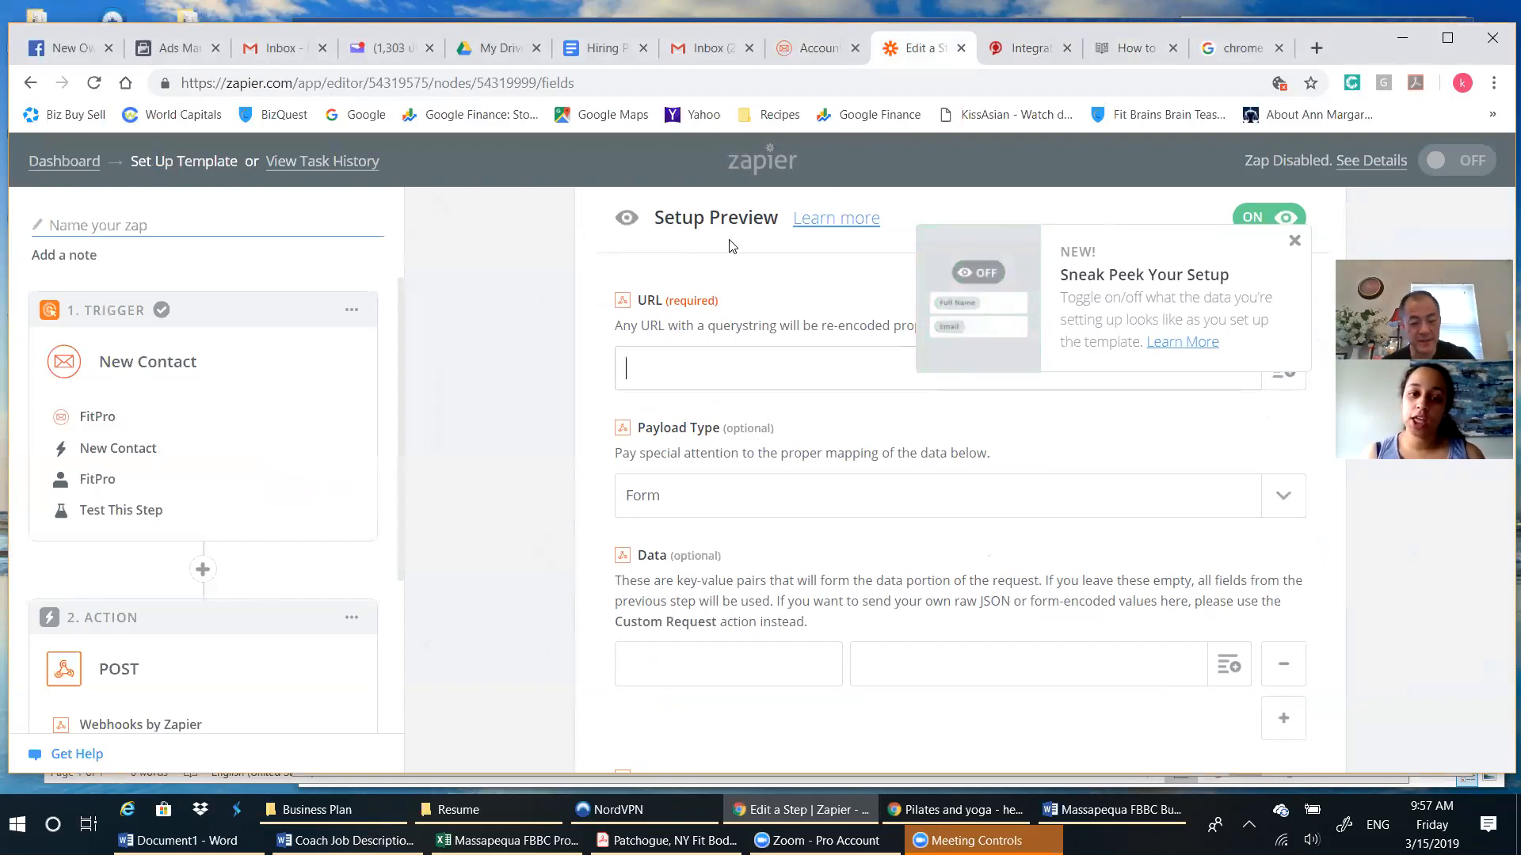
{"action": "key", "text": "ctrl+v"}
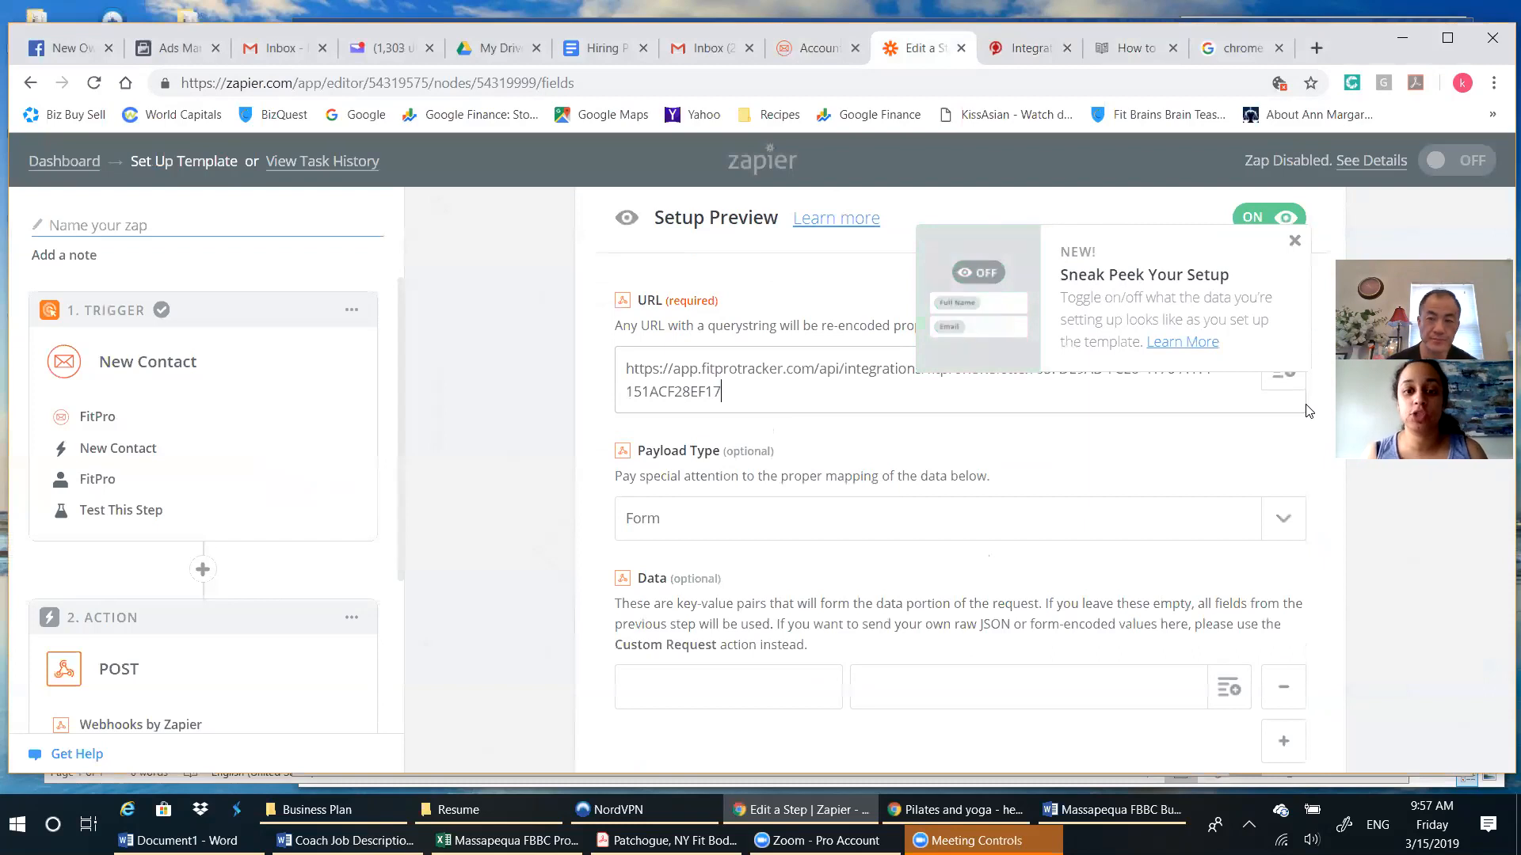
Check the payload instructions in the sync article and set the POST action's Payload Type to Json.
{"action": "left_click", "coordinate": [1128, 55]}
{"action": "left_click", "coordinate": [1131, 51]}
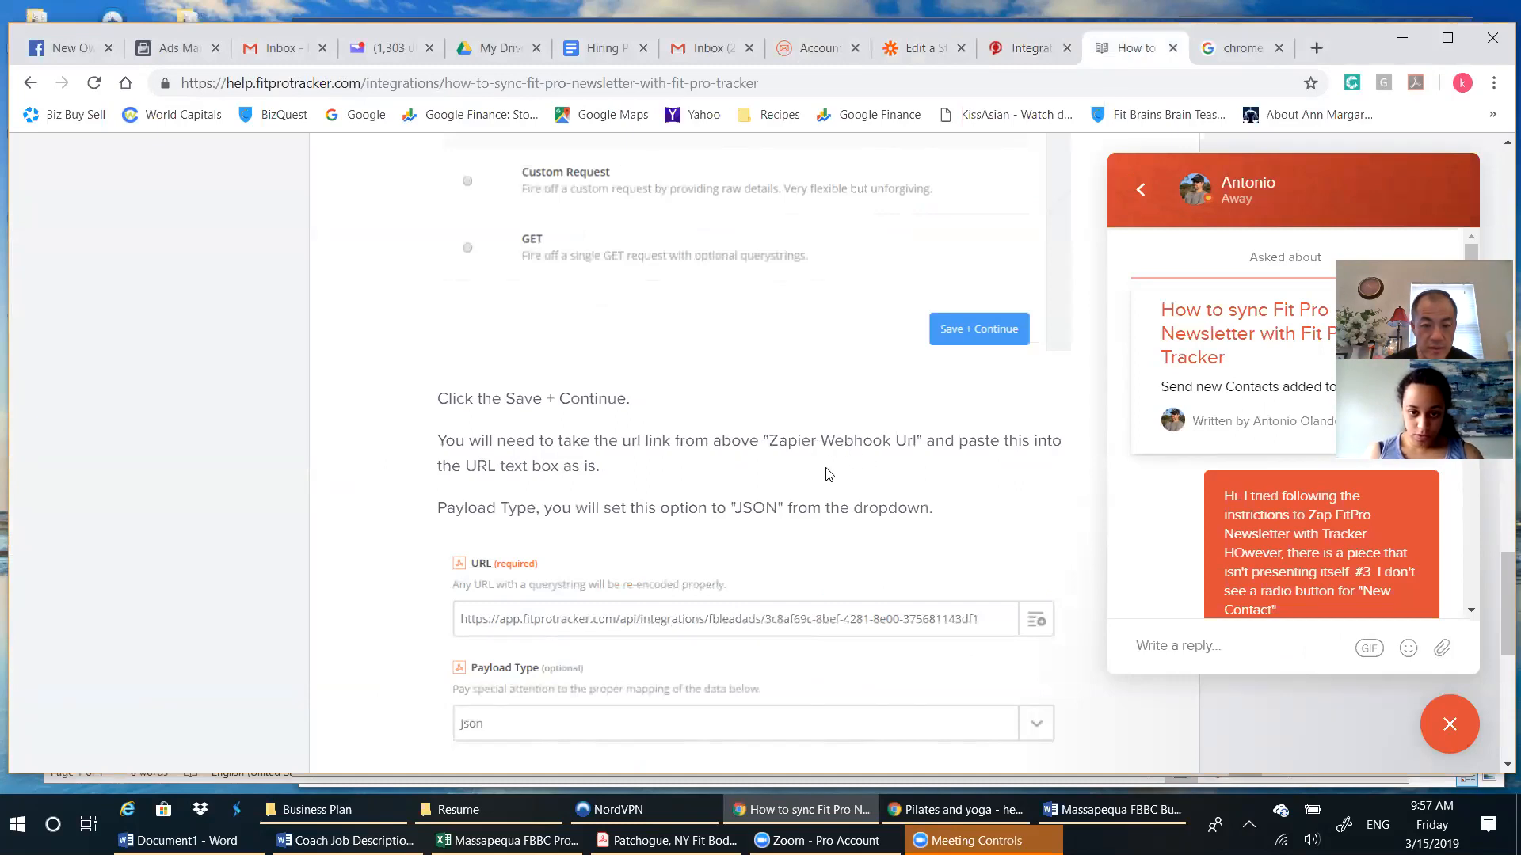
{"action": "scroll", "coordinate": [825, 475], "scroll_direction": "down", "scroll_amount": 1}
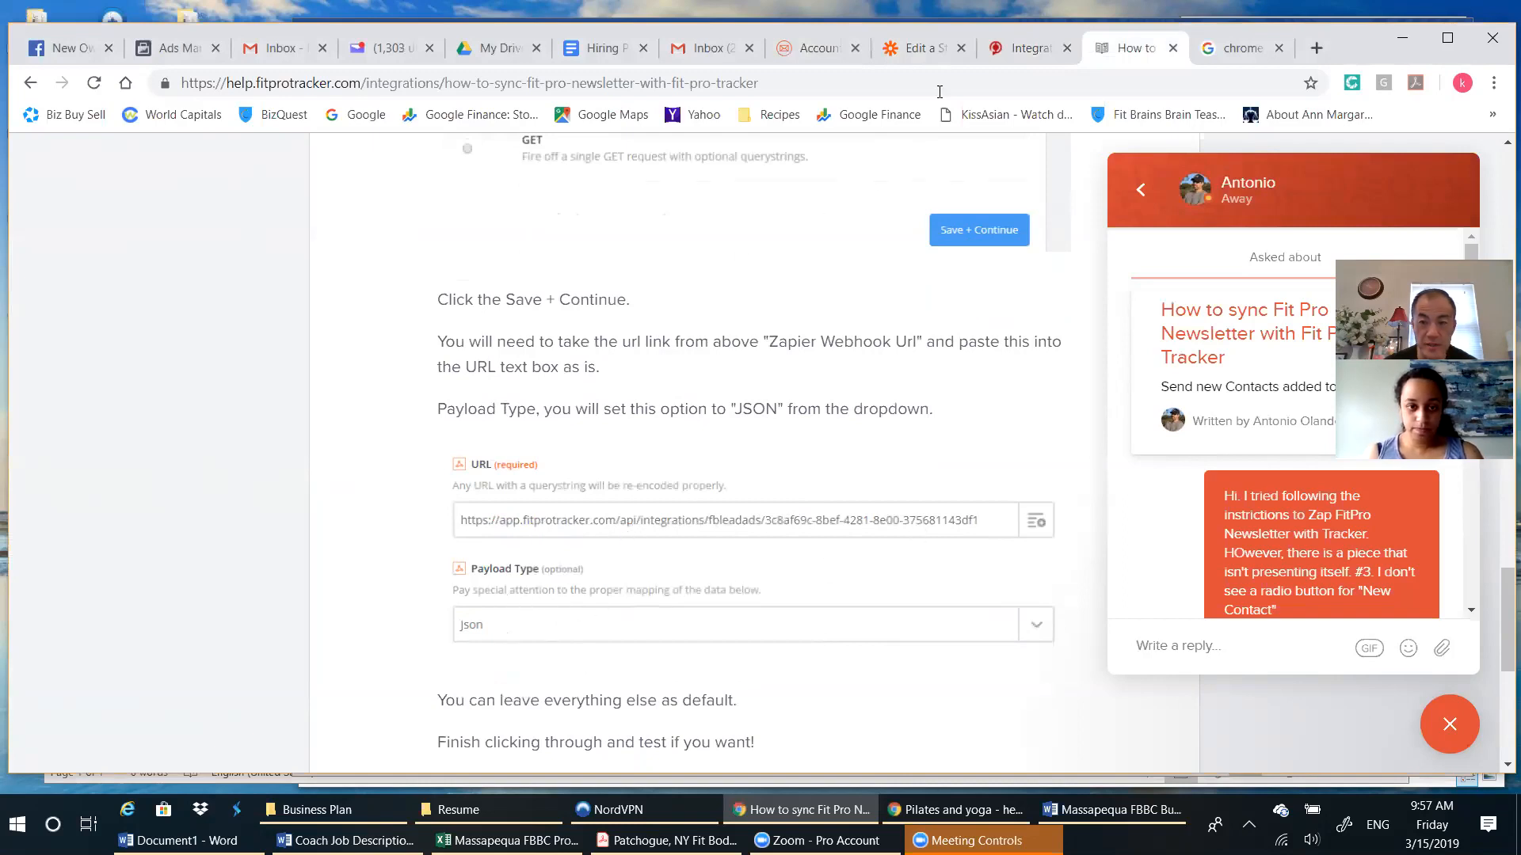
{"action": "left_click", "coordinate": [1009, 57]}
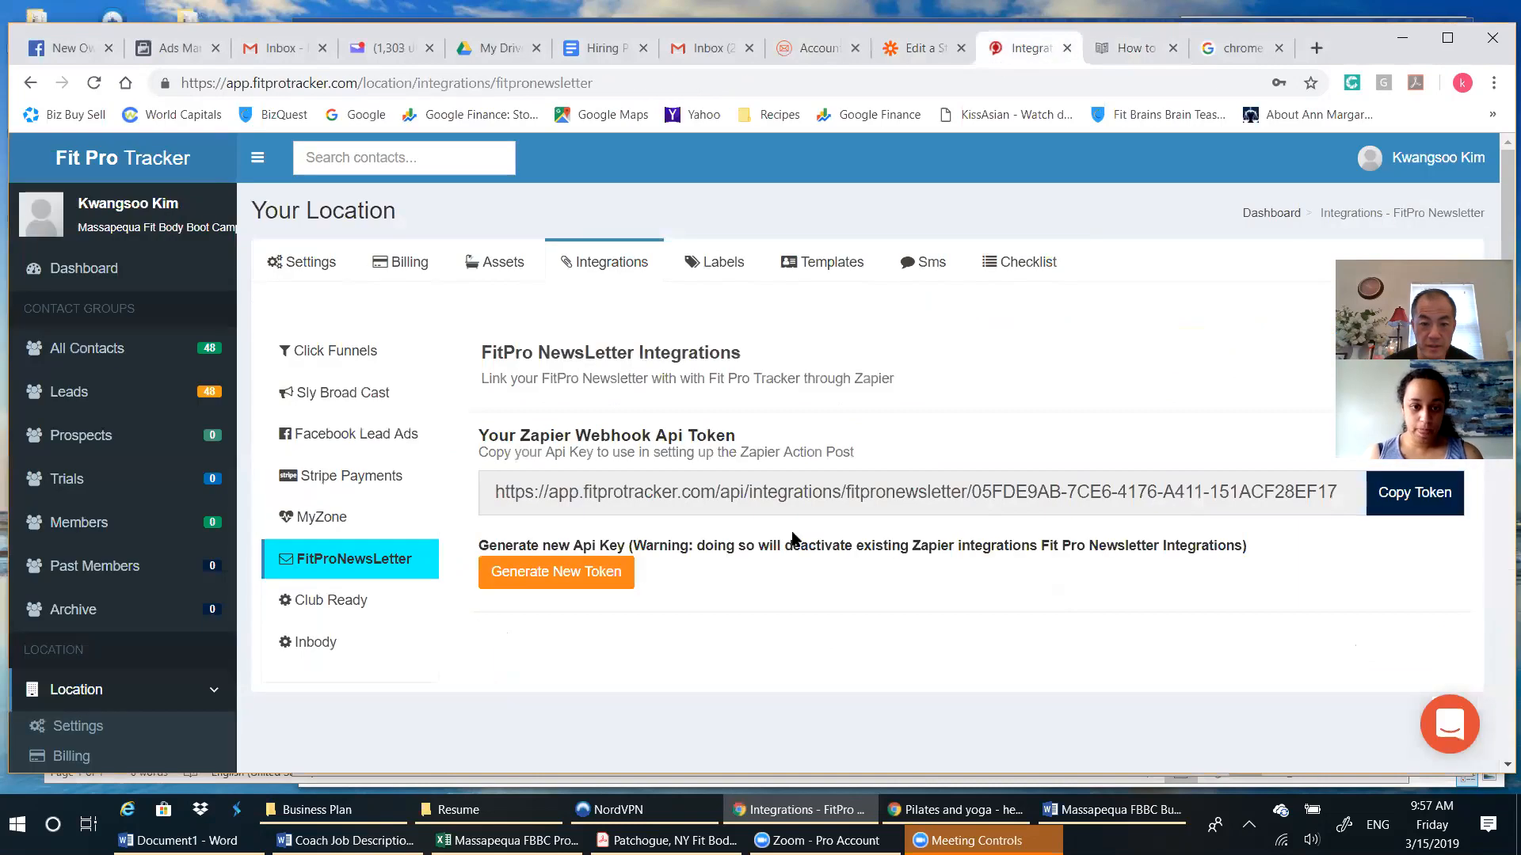
{"action": "left_click", "coordinate": [919, 49]}
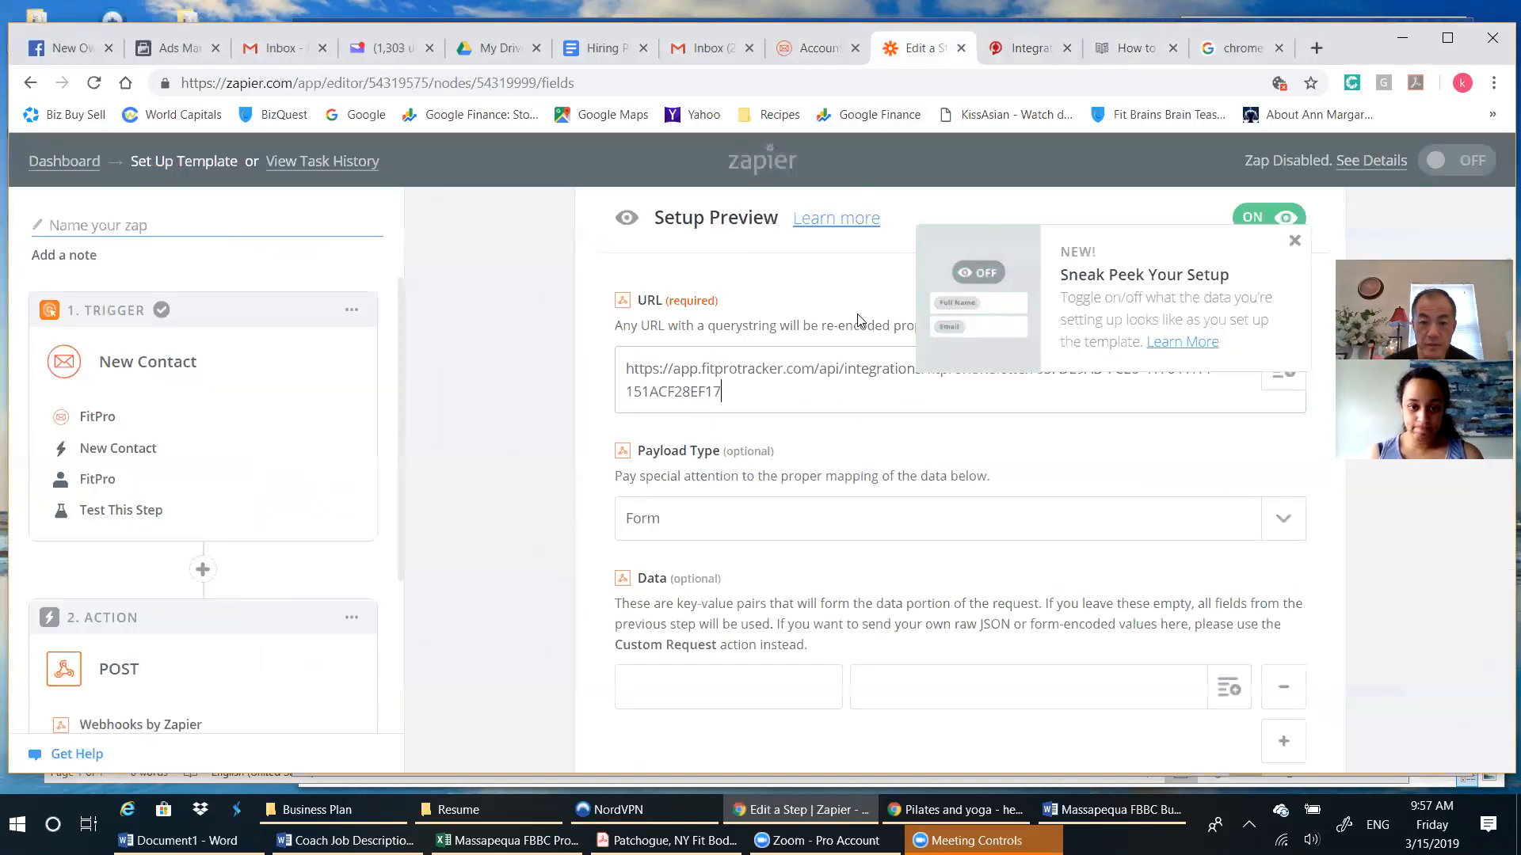
{"action": "left_click", "coordinate": [794, 520]}
{"action": "left_click", "coordinate": [753, 648]}
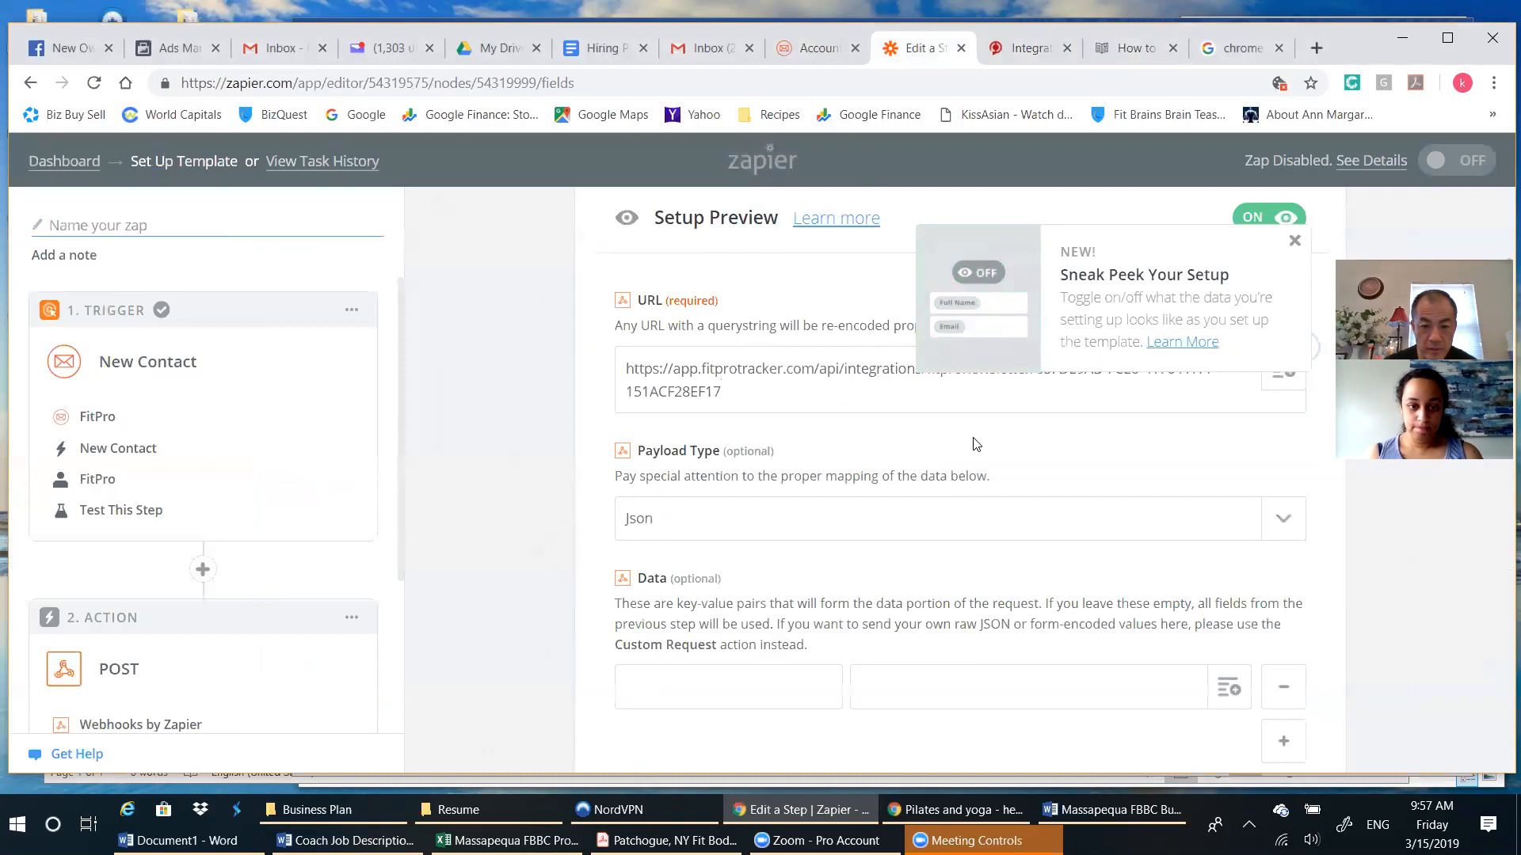
Check the sync article for the remaining POST settings, leave the other fields at their defaults, and continue to the test stage.
{"action": "scroll", "coordinate": [1331, 519], "scroll_direction": "down", "scroll_amount": 1}
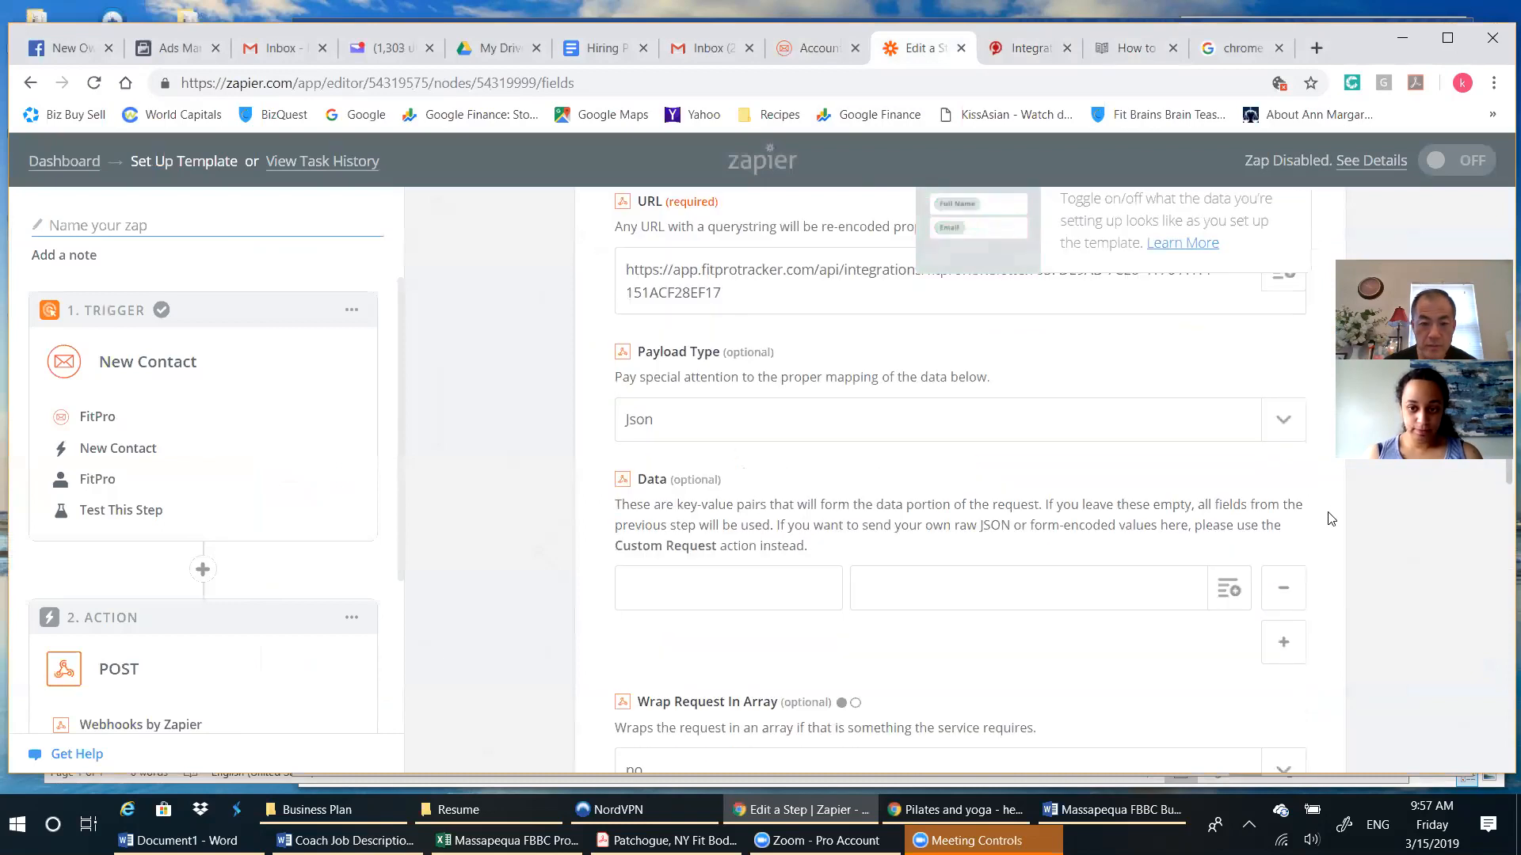
{"action": "left_click", "coordinate": [1122, 60]}
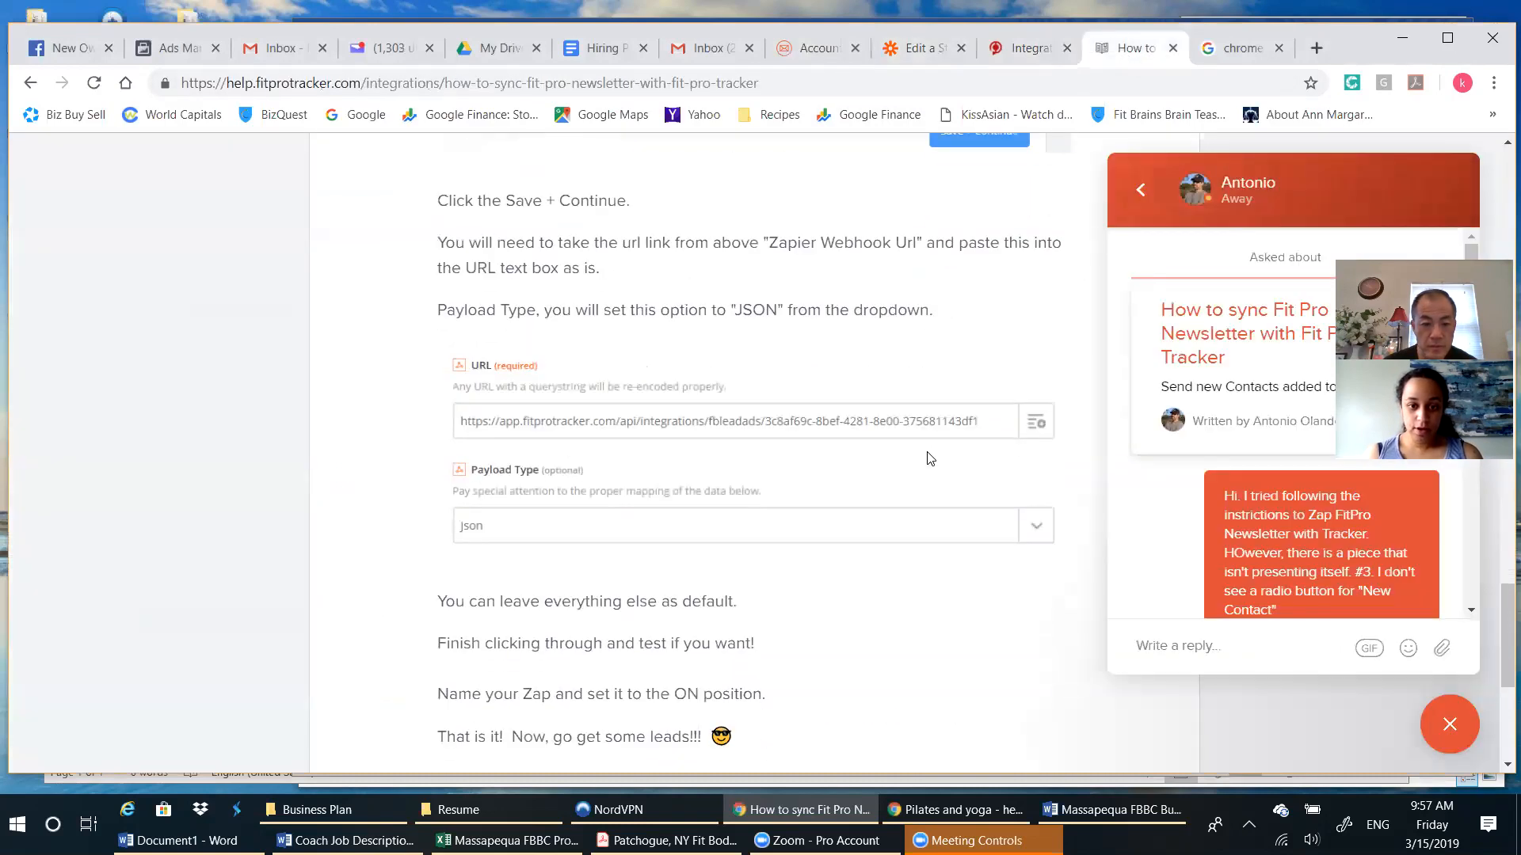
{"action": "scroll", "coordinate": [770, 621], "scroll_direction": "down", "scroll_amount": 1}
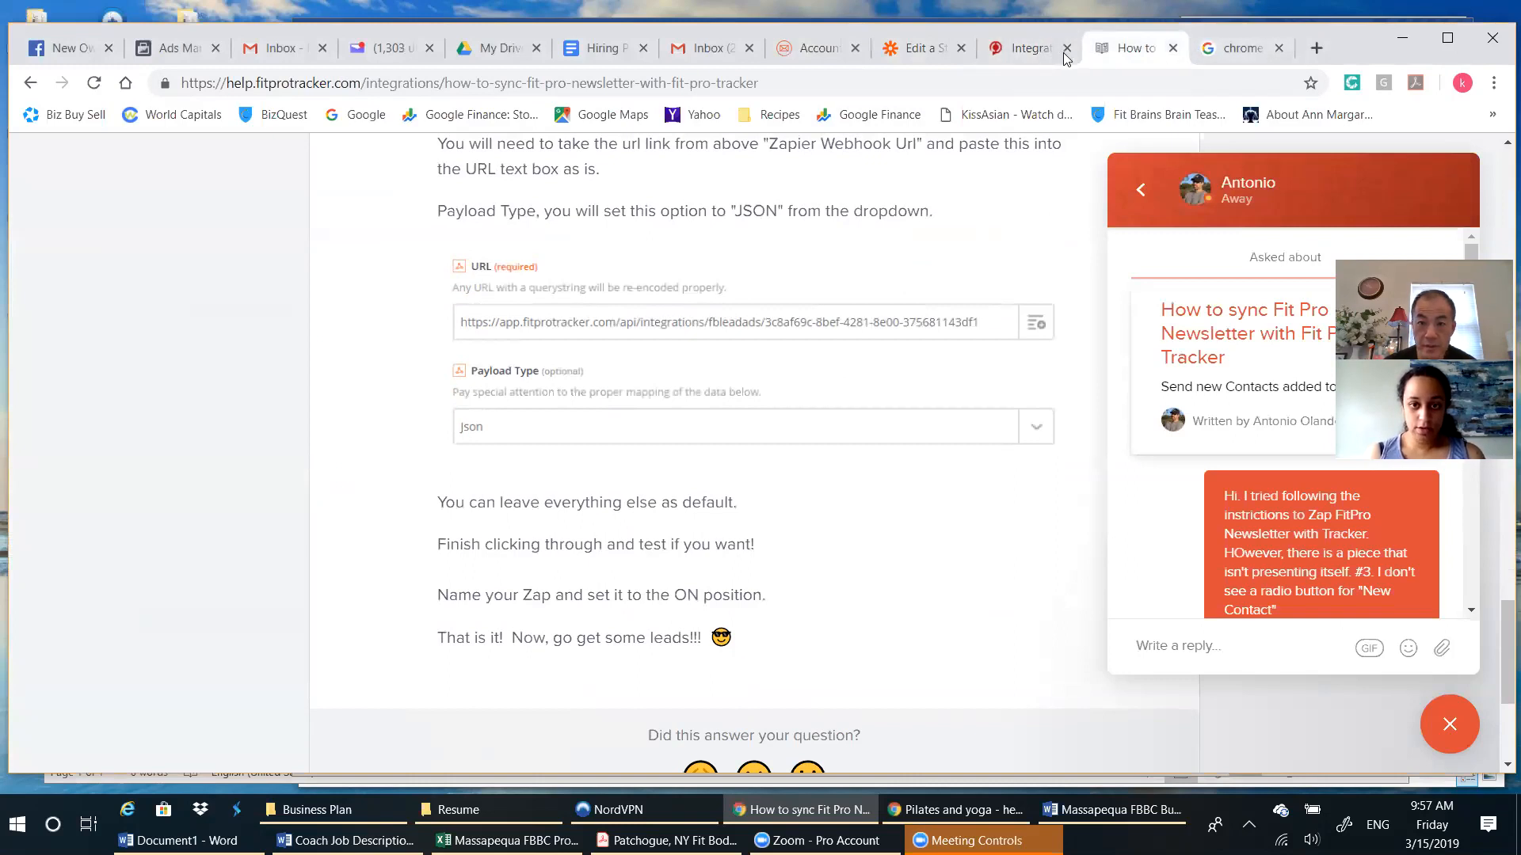
{"action": "left_click", "coordinate": [1021, 49]}
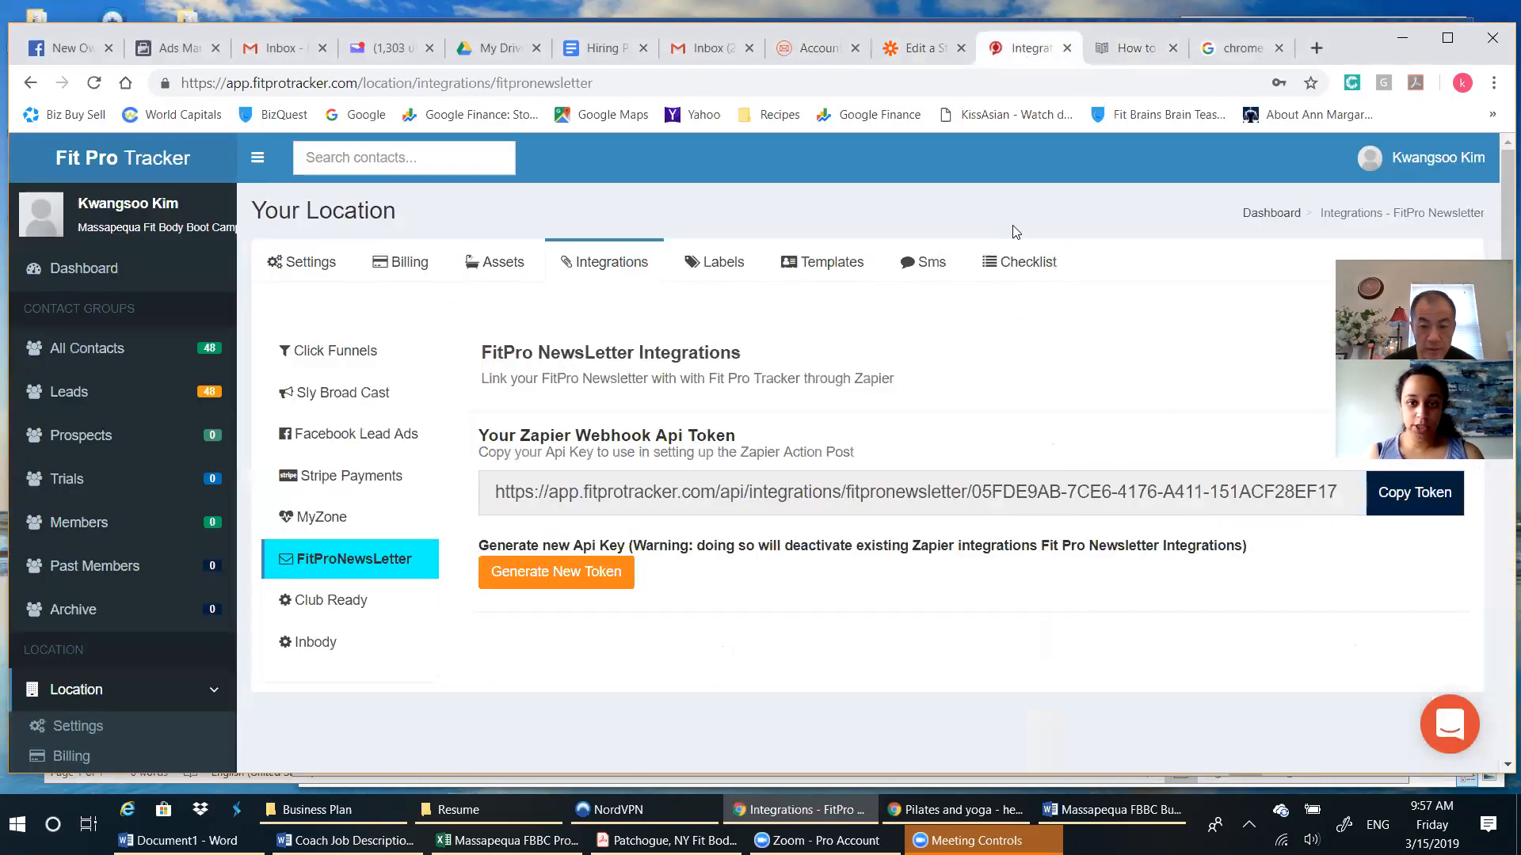
{"action": "left_click", "coordinate": [927, 49]}
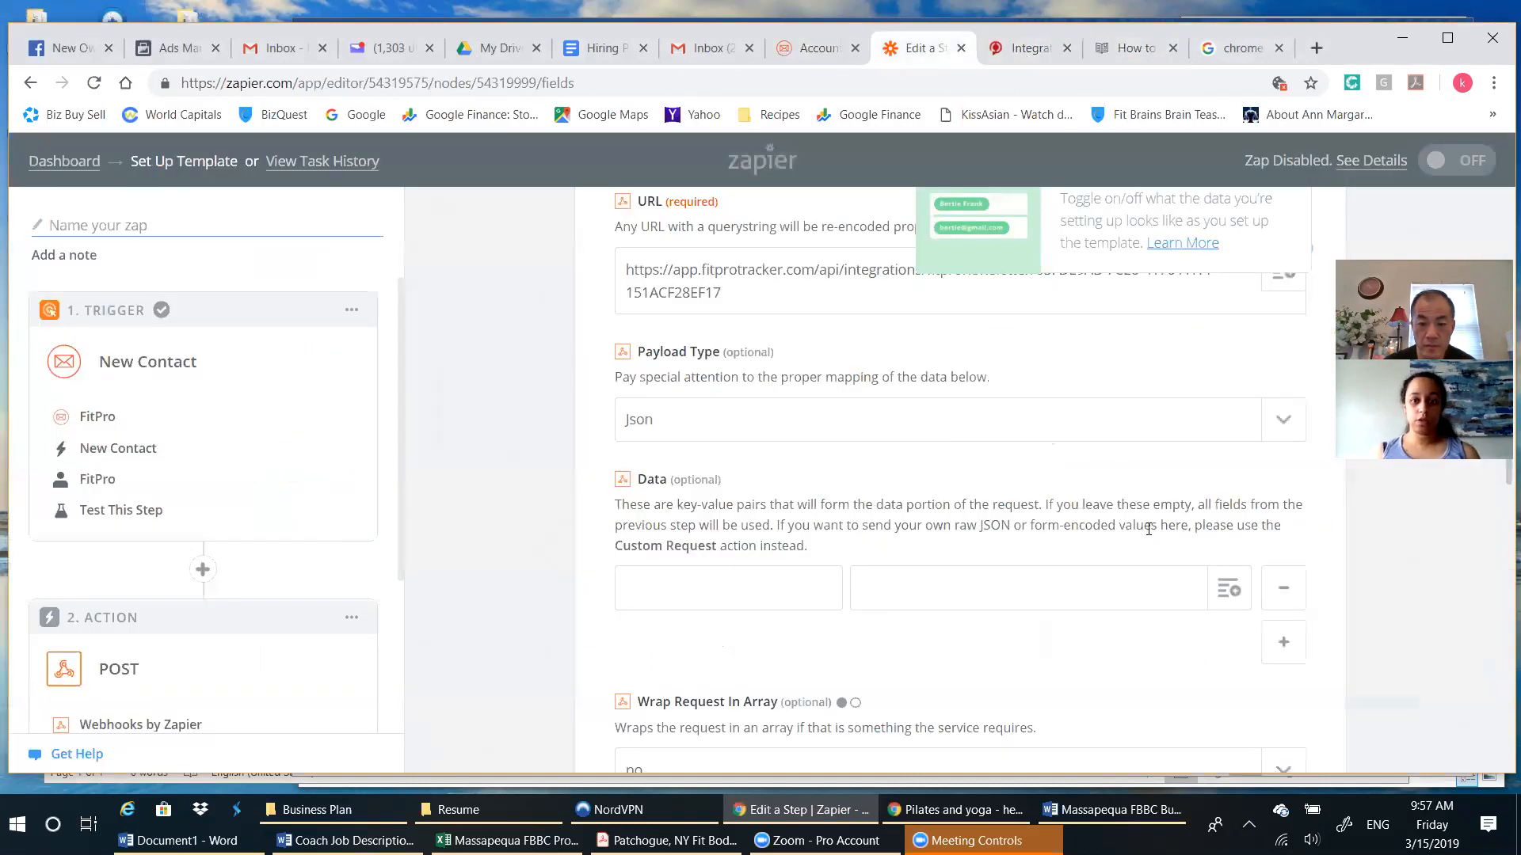
{"action": "scroll", "coordinate": [1148, 528], "scroll_direction": "down", "scroll_amount": 8}
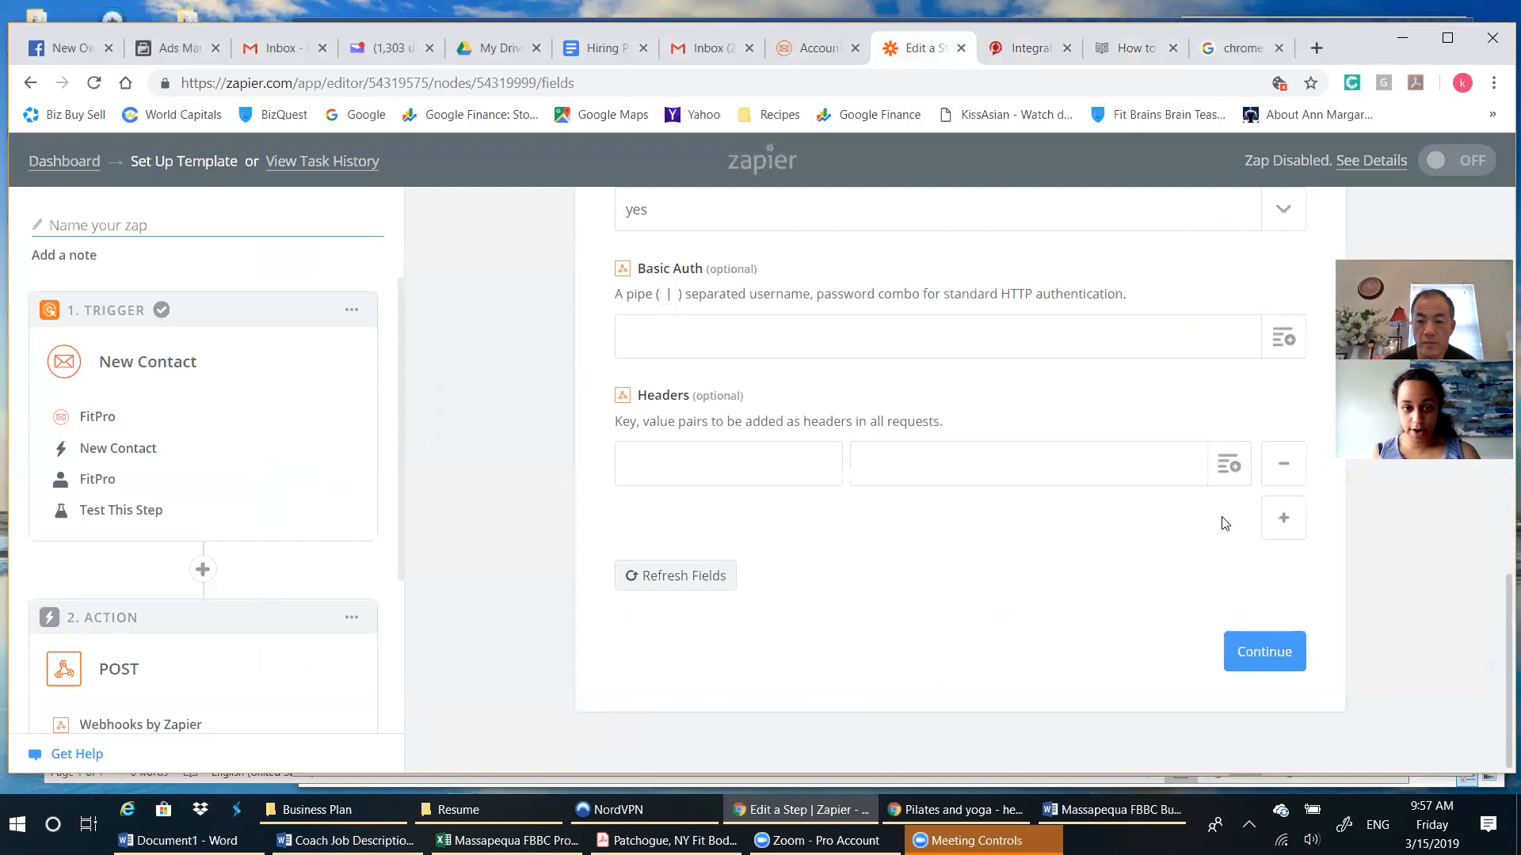
{"action": "left_click", "coordinate": [1246, 660]}
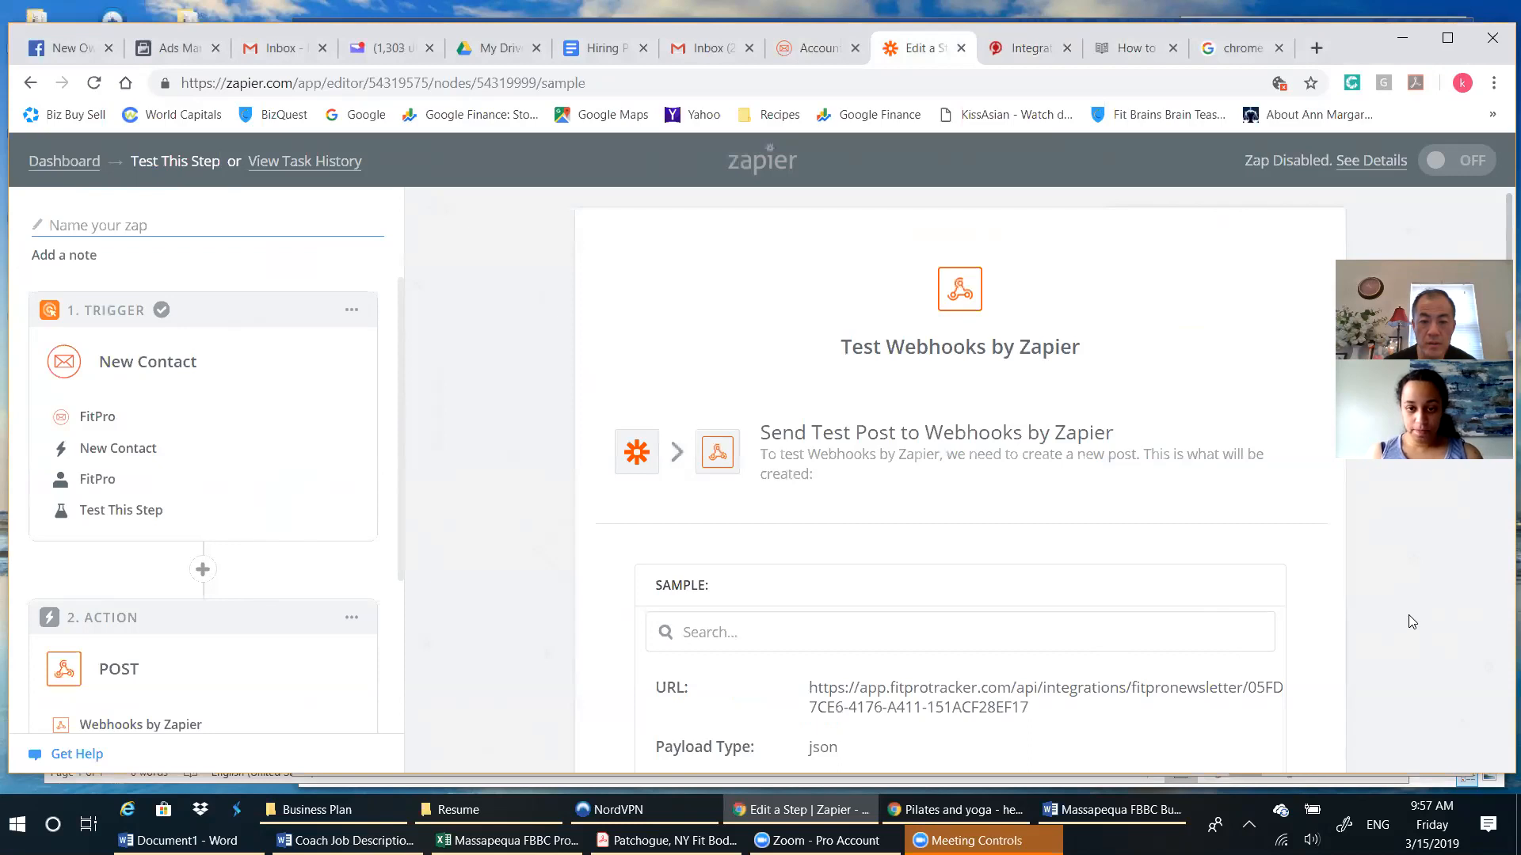
Send the test post to Webhooks by Zapier and finish the Zap's action setup.
{"action": "scroll", "coordinate": [1410, 623], "scroll_direction": "down", "scroll_amount": 6}
{"action": "scroll", "coordinate": [1411, 624], "scroll_direction": "down", "scroll_amount": 3}
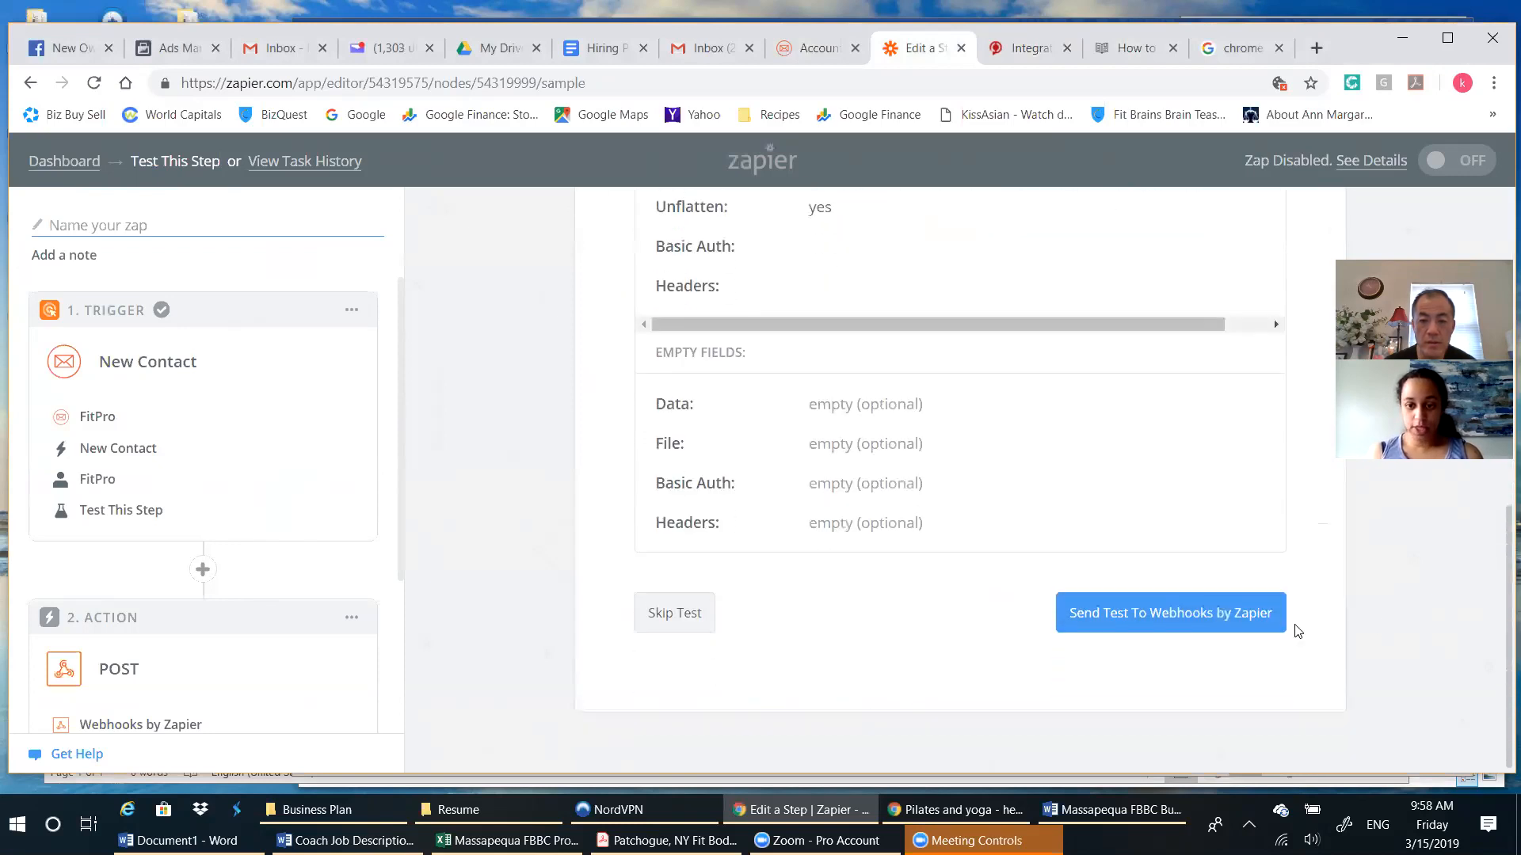
{"action": "left_click", "coordinate": [1165, 627]}
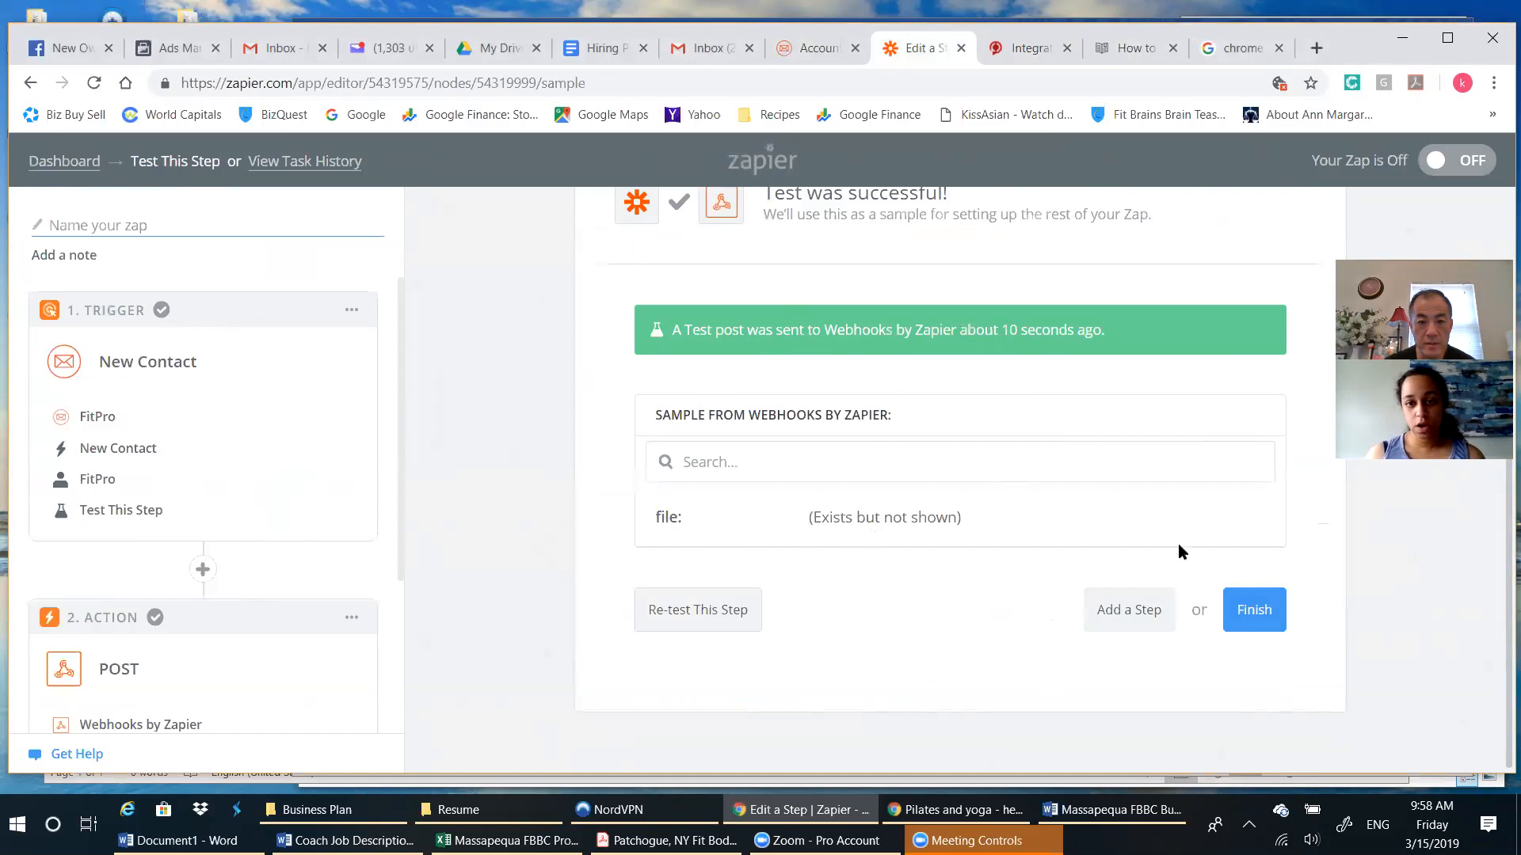
{"action": "scroll", "coordinate": [1147, 559], "scroll_direction": "down", "scroll_amount": 1}
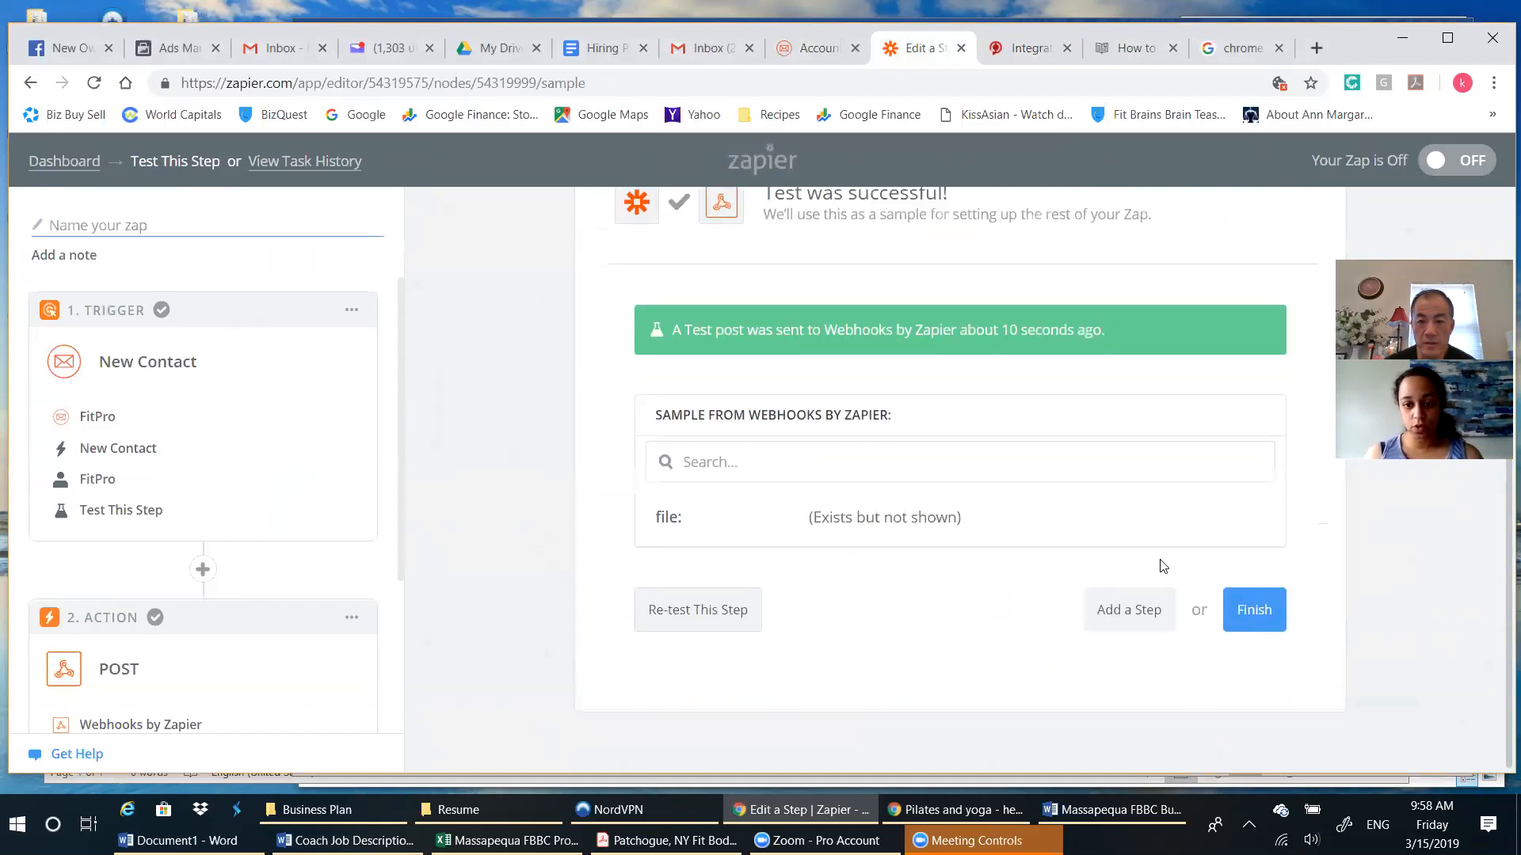
{"action": "left_click", "coordinate": [1256, 619]}
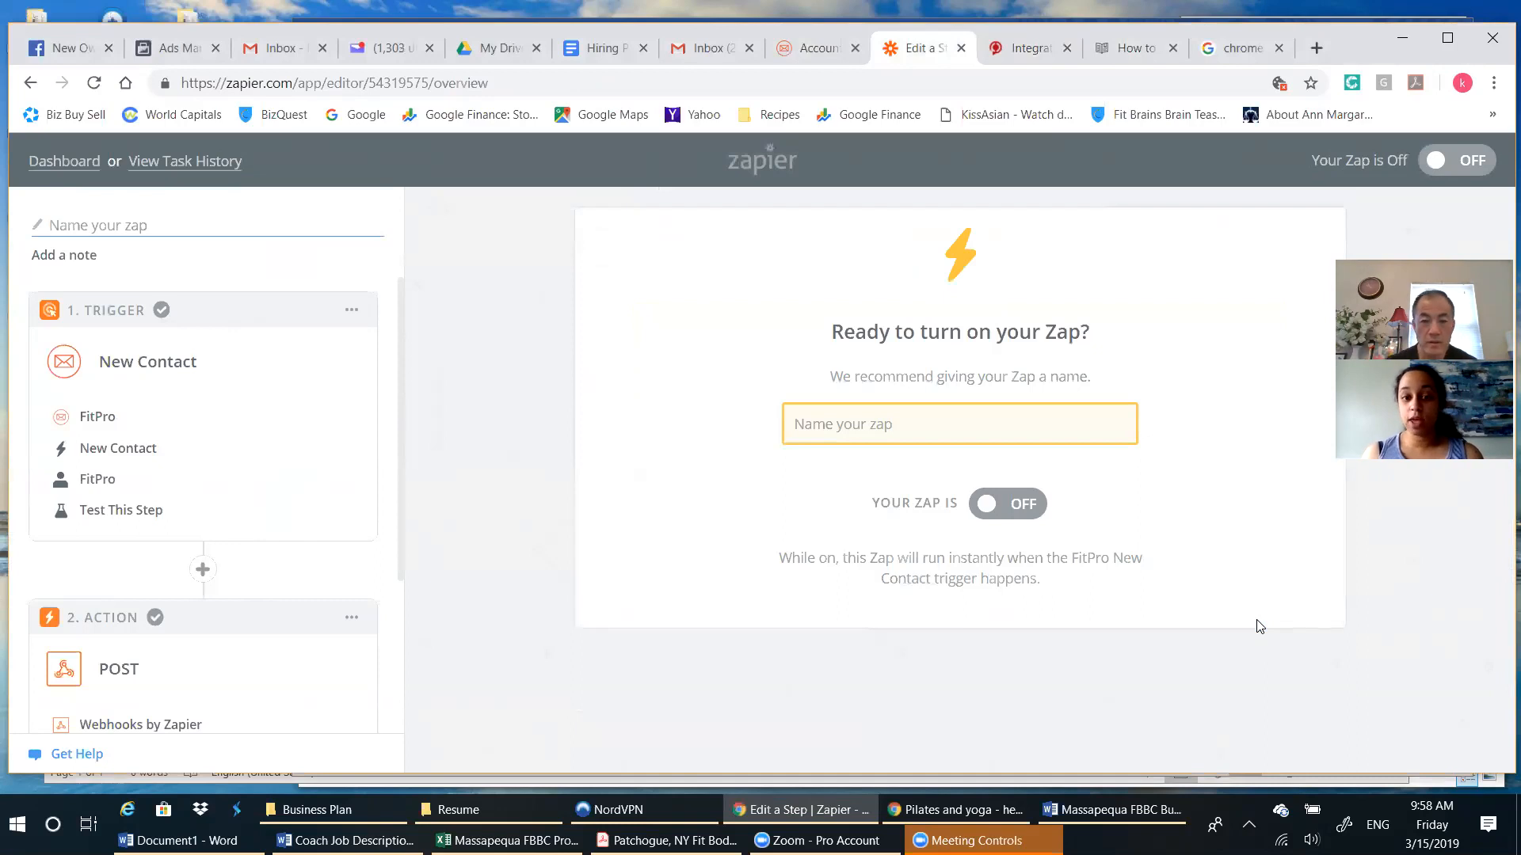
Name the Zap "FitPro Newsletter to FPT" and turn it on.
{"action": "left_click", "coordinate": [948, 412]}
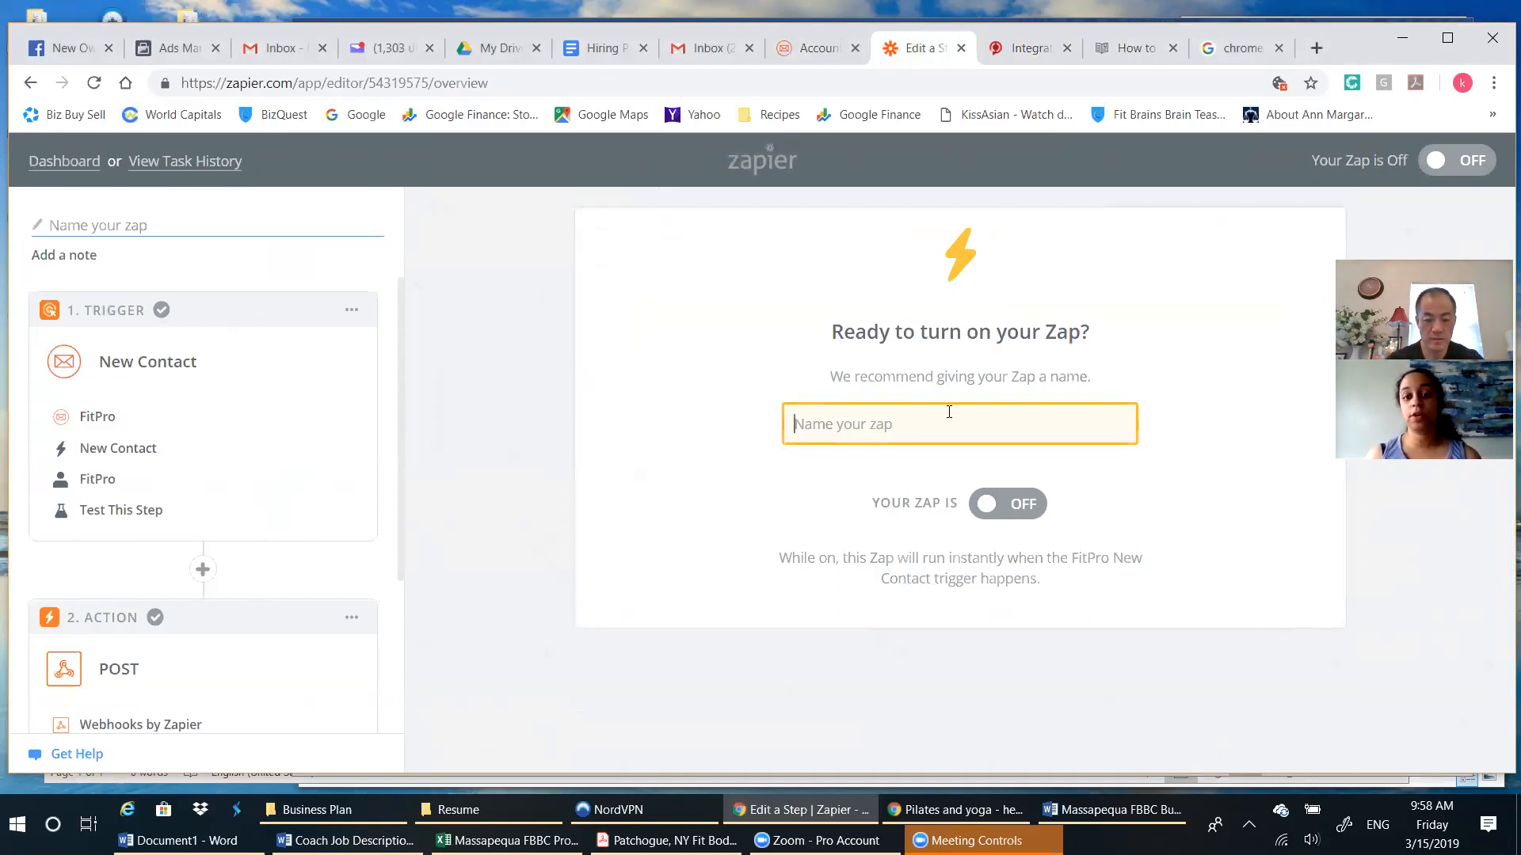
{"action": "type", "text": "F"}
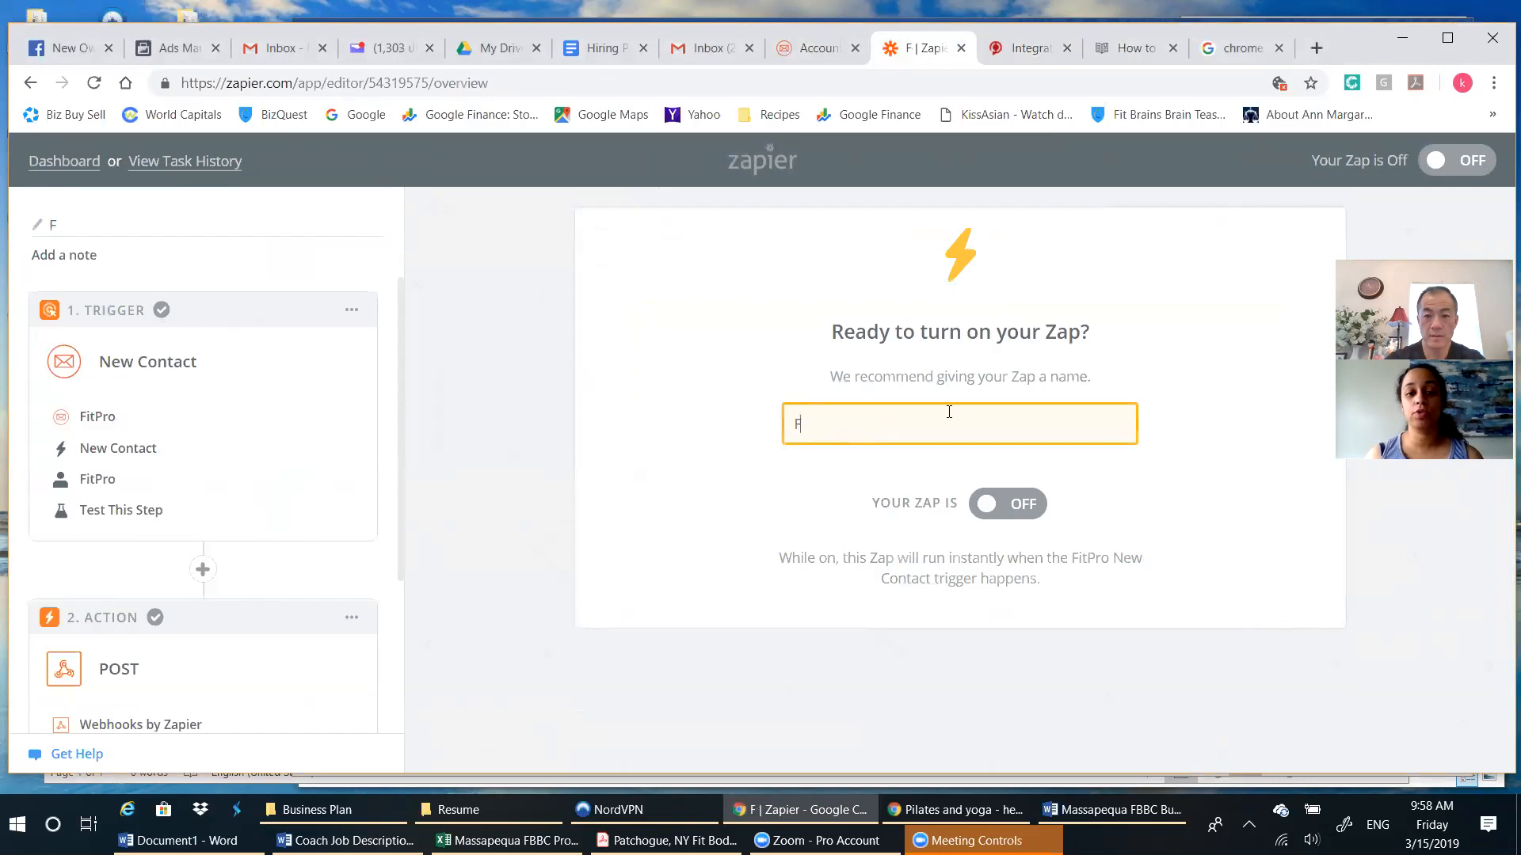
{"action": "type", "text": "itP"}
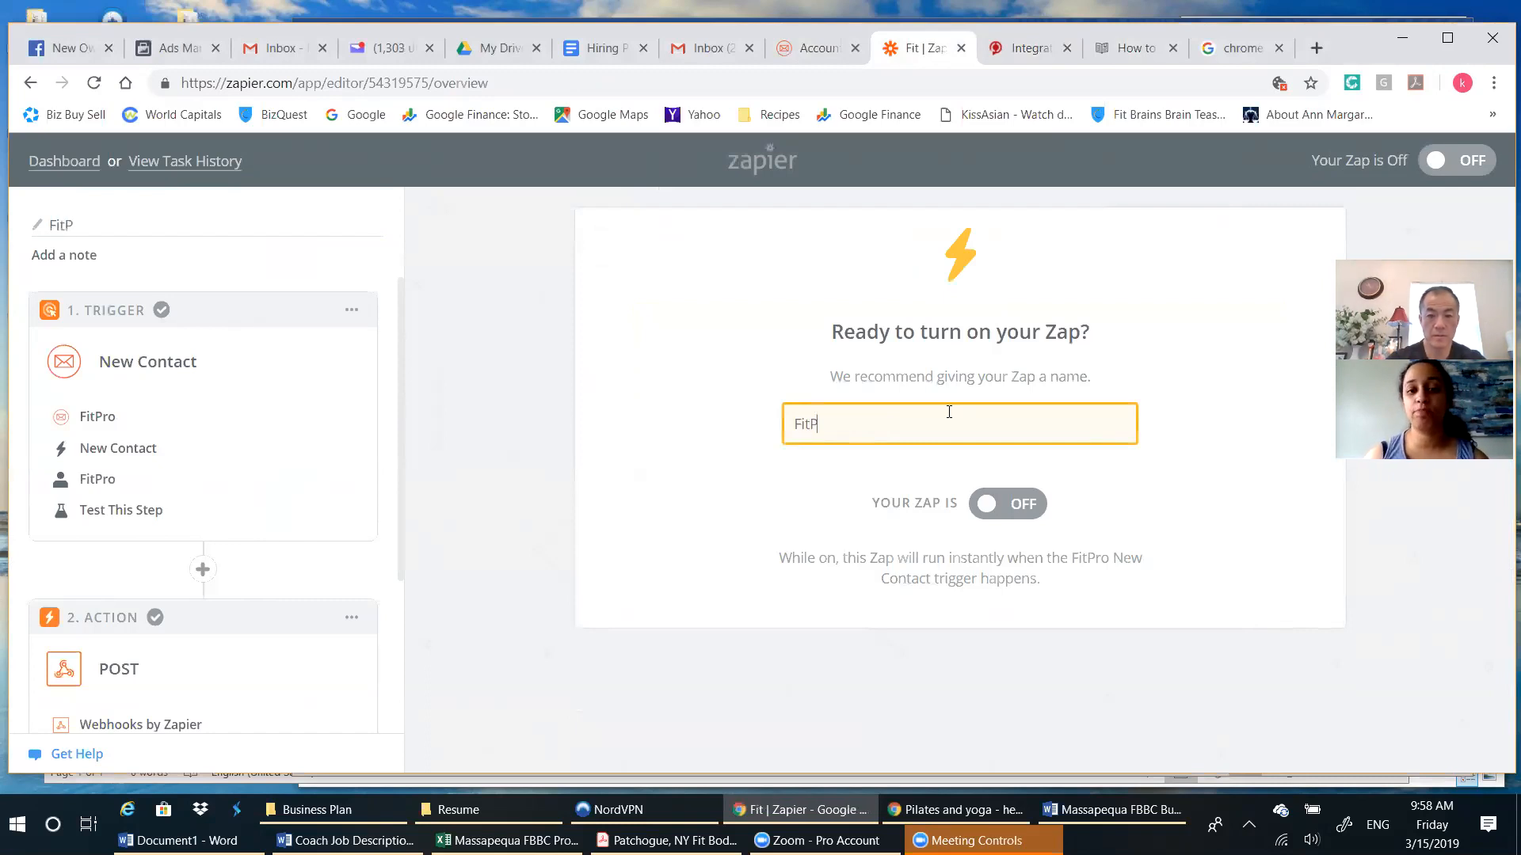
{"action": "type", "text": "ro New"}
{"action": "type", "text": "lset"}
{"action": "key", "text": "BackSpace"}
{"action": "key", "text": "BackSpace"}
{"action": "key", "text": "BackSpace"}
{"action": "type", "text": "s"}
{"action": "key", "text": "BackSpace"}
{"action": "key", "text": "BackSpace"}
{"action": "type", "text": "s"}
{"action": "key", "text": "BackSpace"}
{"action": "type", "text": "s"}
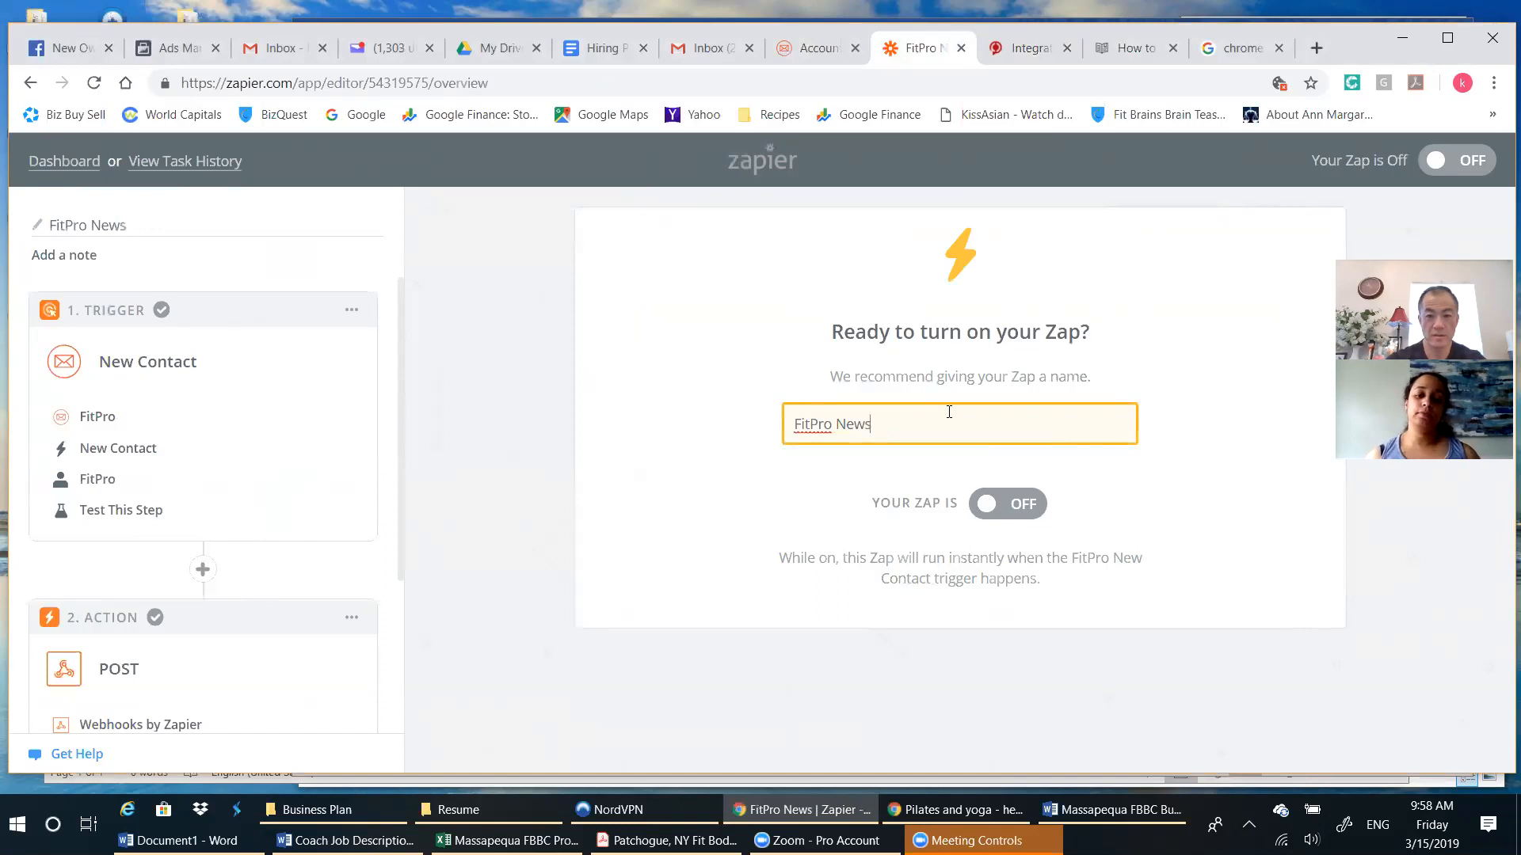
{"action": "type", "text": "letter to FPT"}
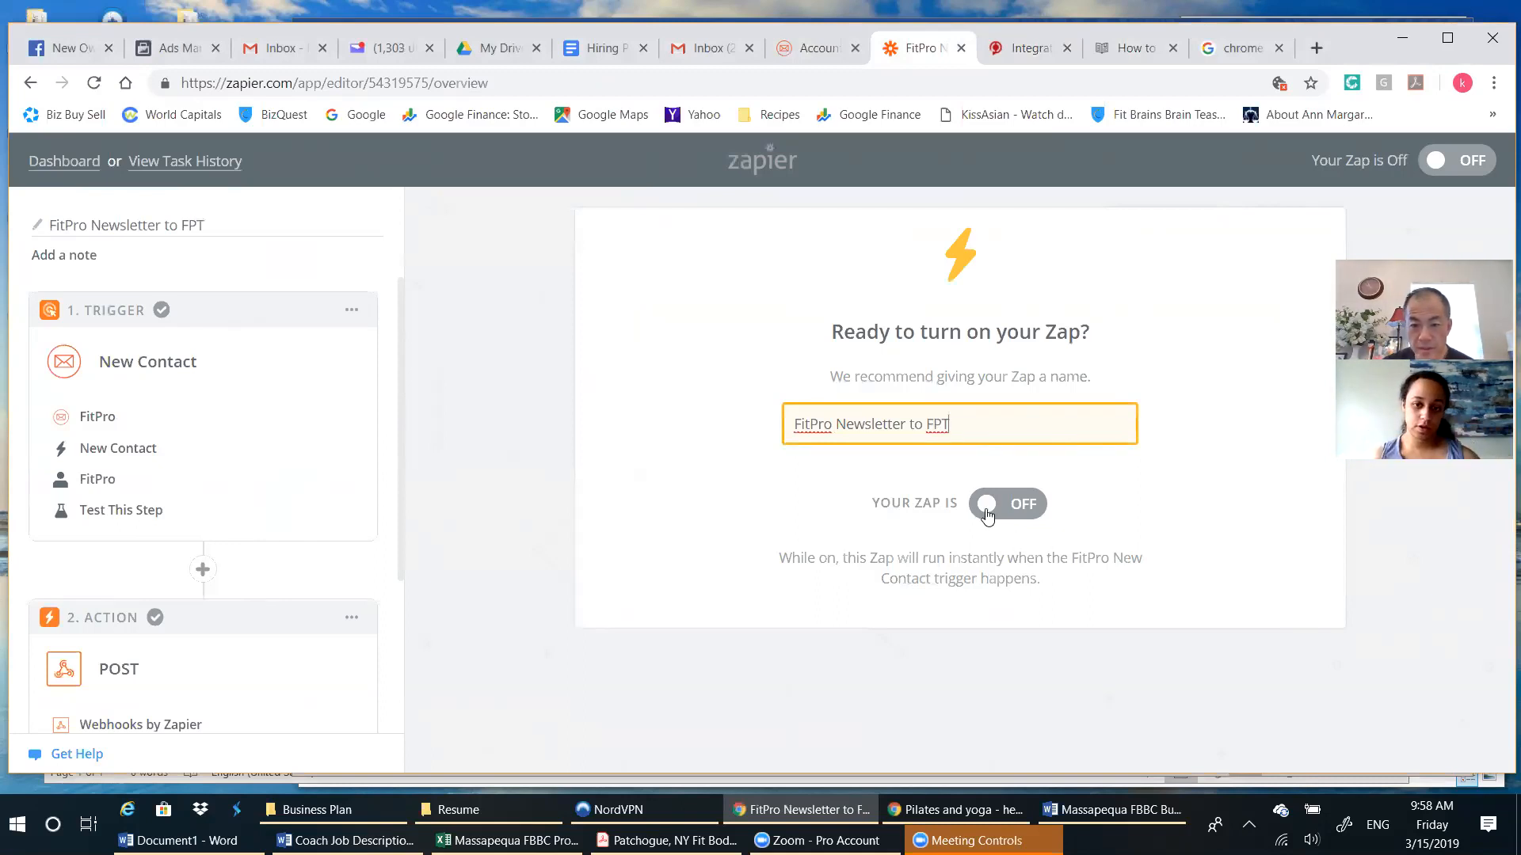
{"action": "left_click", "coordinate": [1042, 517]}
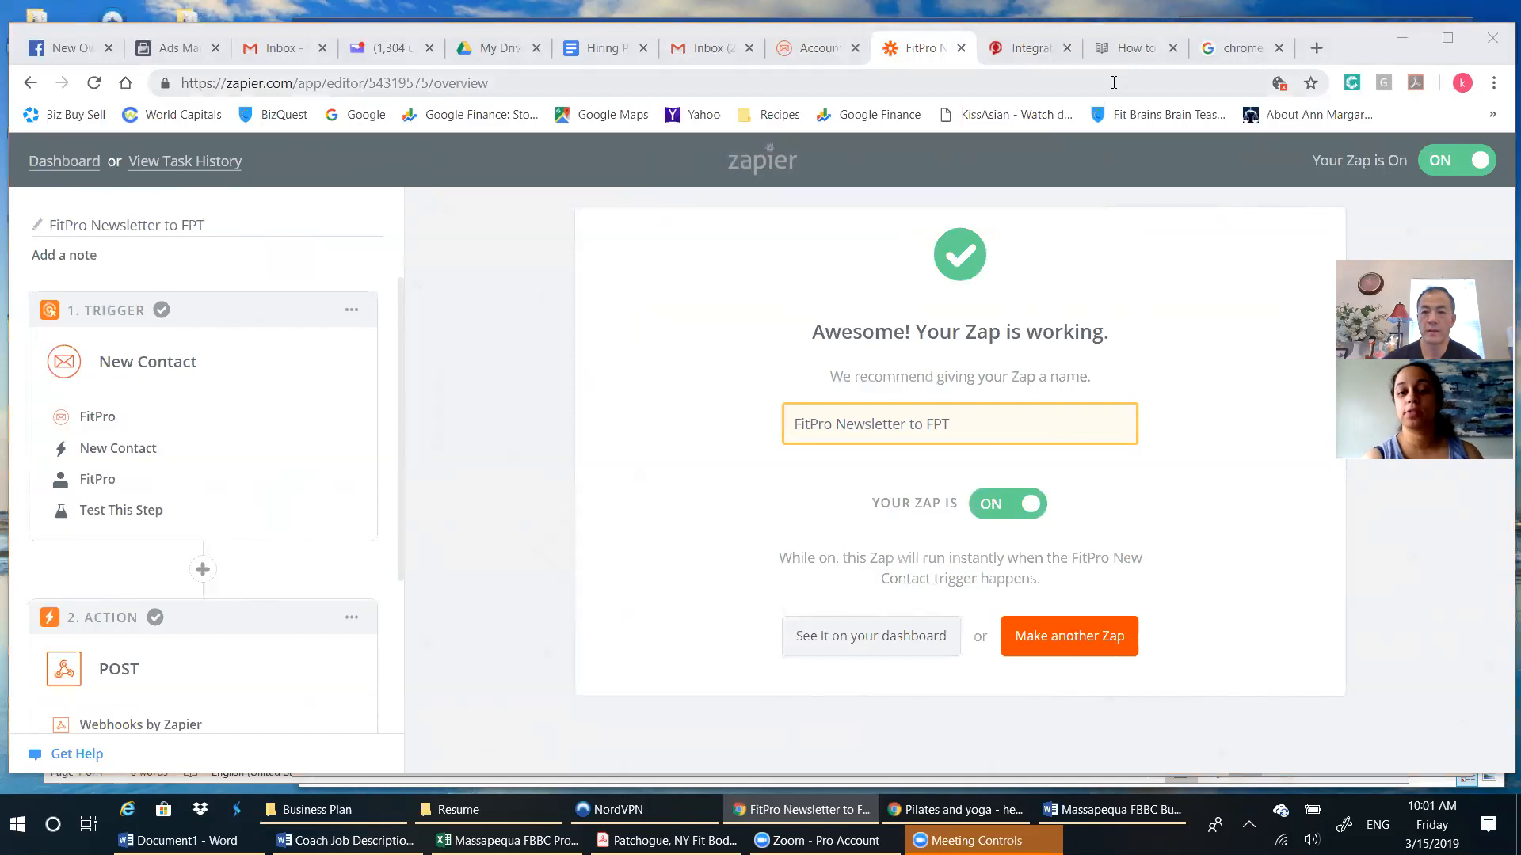
Review the sync article's Fit Pro Newsletter and Zapier setup instructions, closing the support chat that covers the page.
{"action": "left_click", "coordinate": [1133, 49]}
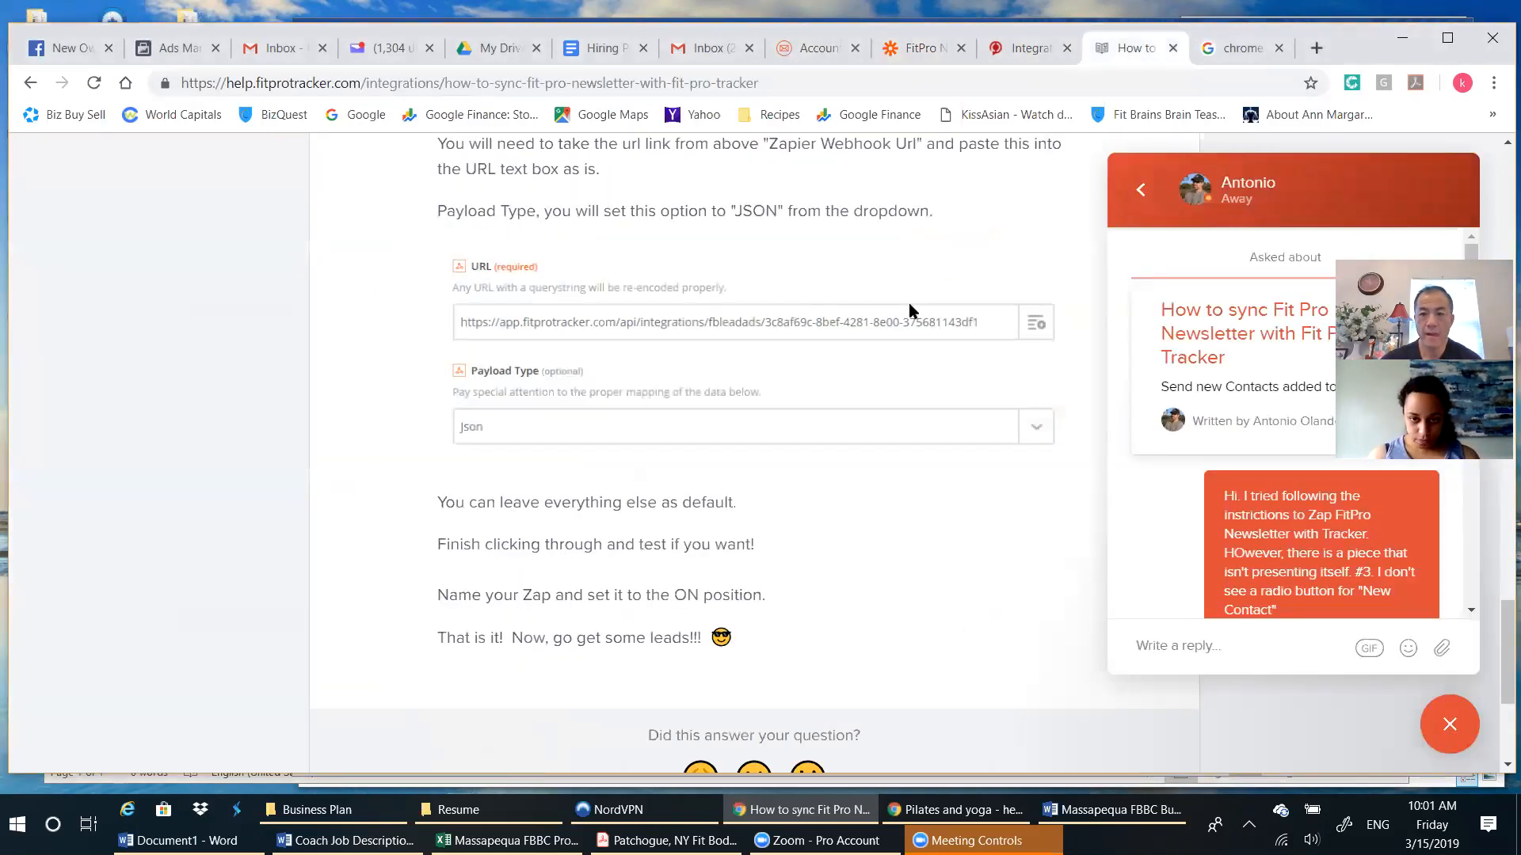
{"action": "scroll", "coordinate": [909, 311], "scroll_direction": "up", "scroll_amount": 15}
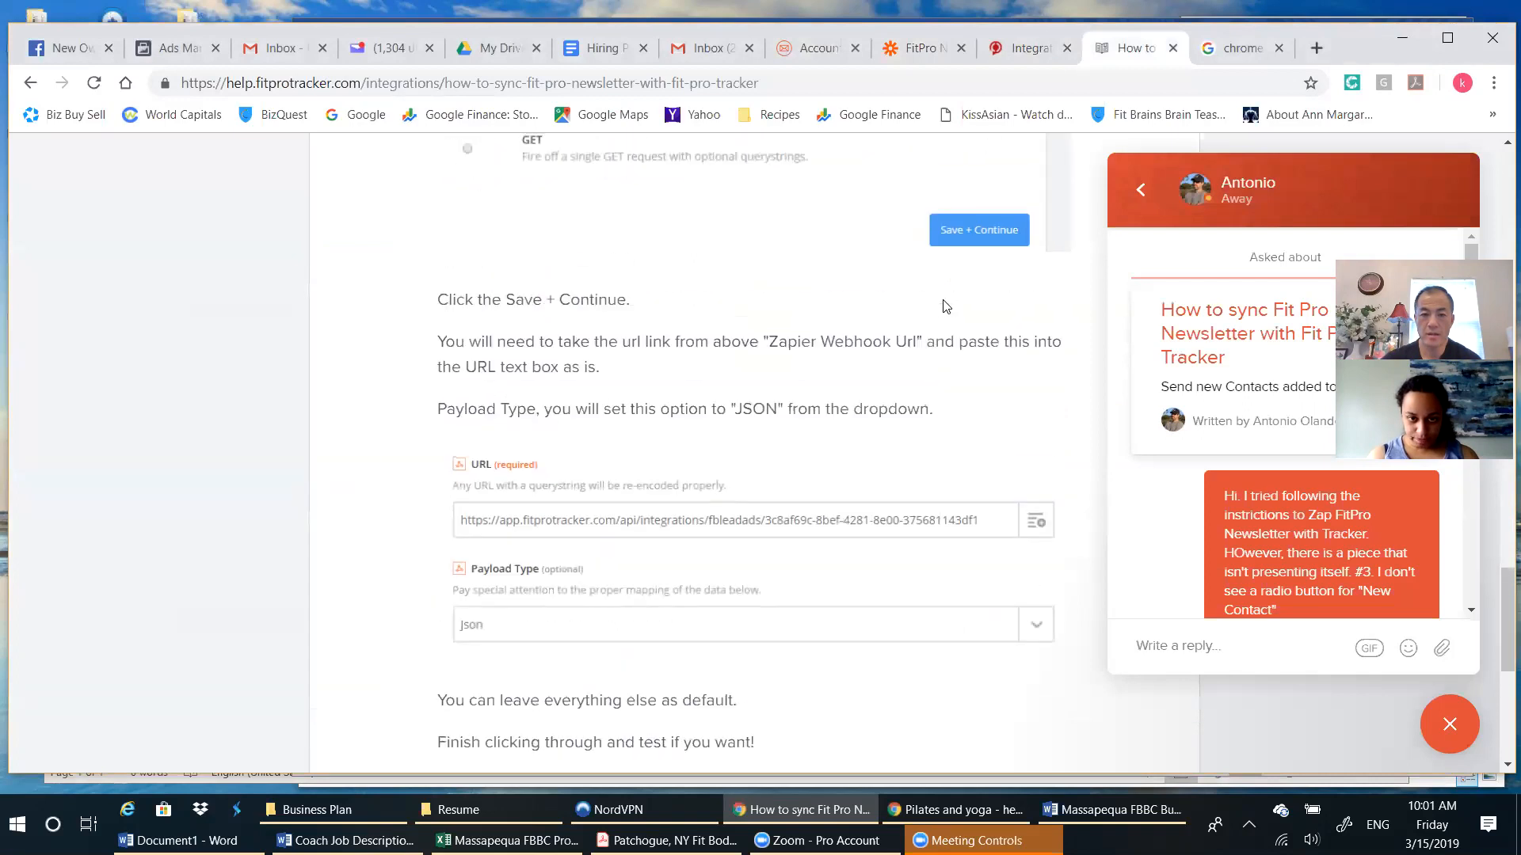
{"action": "scroll", "coordinate": [942, 306], "scroll_direction": "up", "scroll_amount": 8}
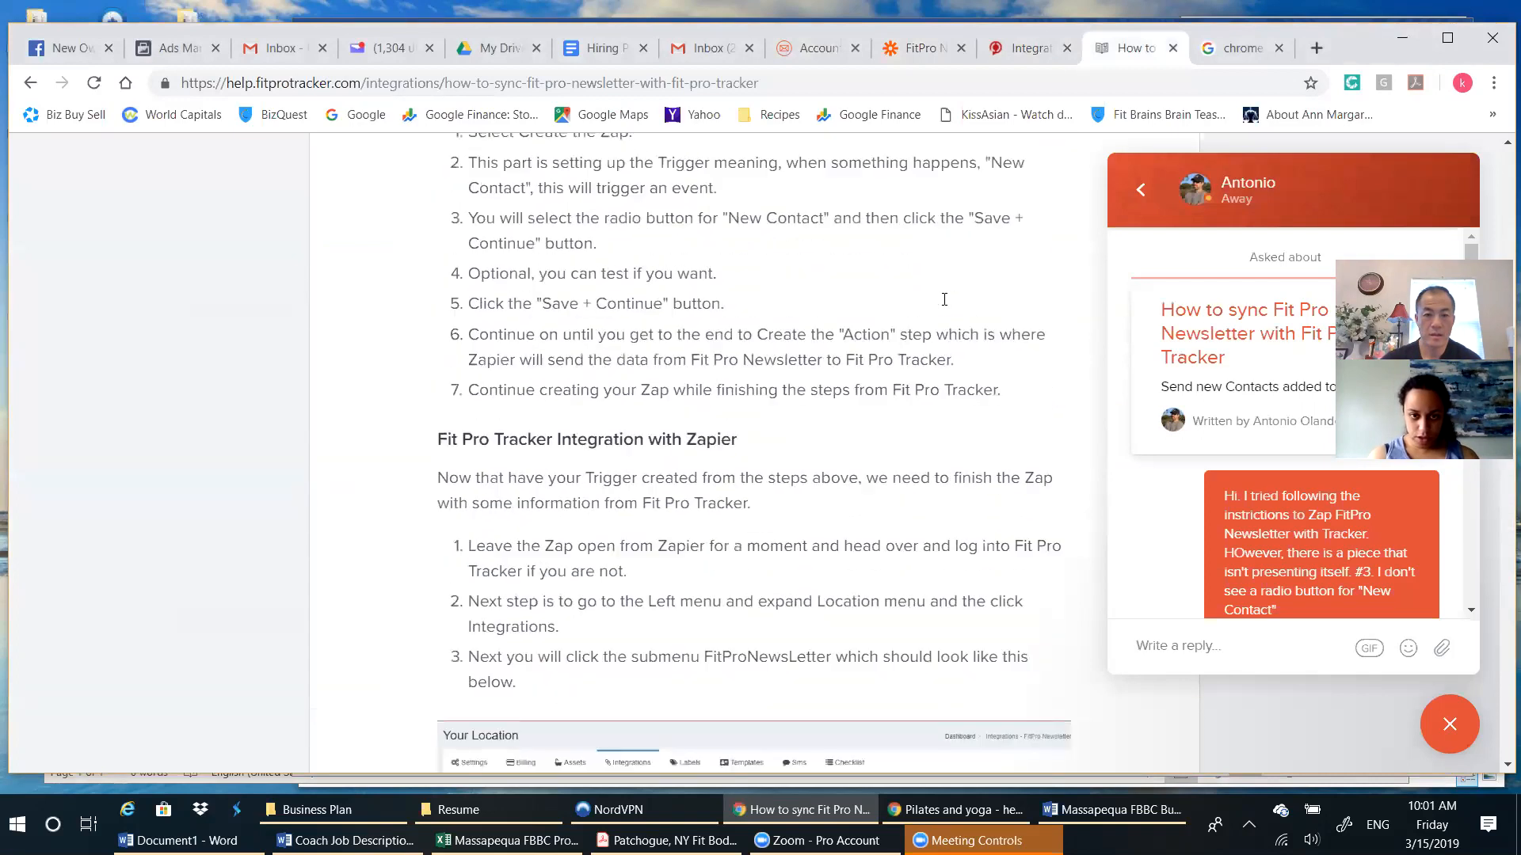
{"action": "scroll", "coordinate": [943, 307], "scroll_direction": "up", "scroll_amount": 3}
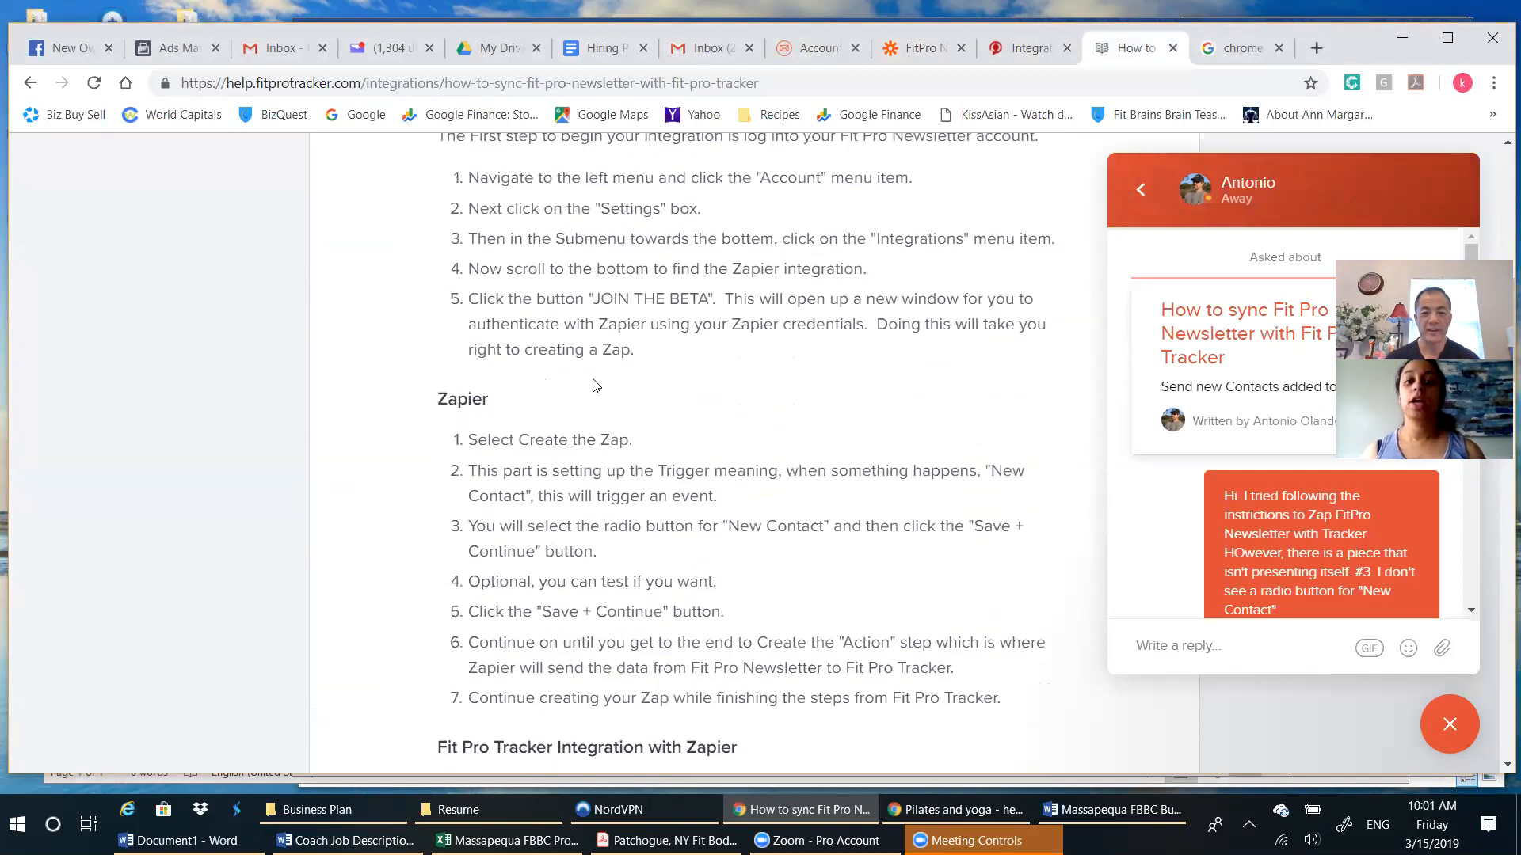
{"action": "scroll", "coordinate": [588, 384], "scroll_direction": "down", "scroll_amount": 3}
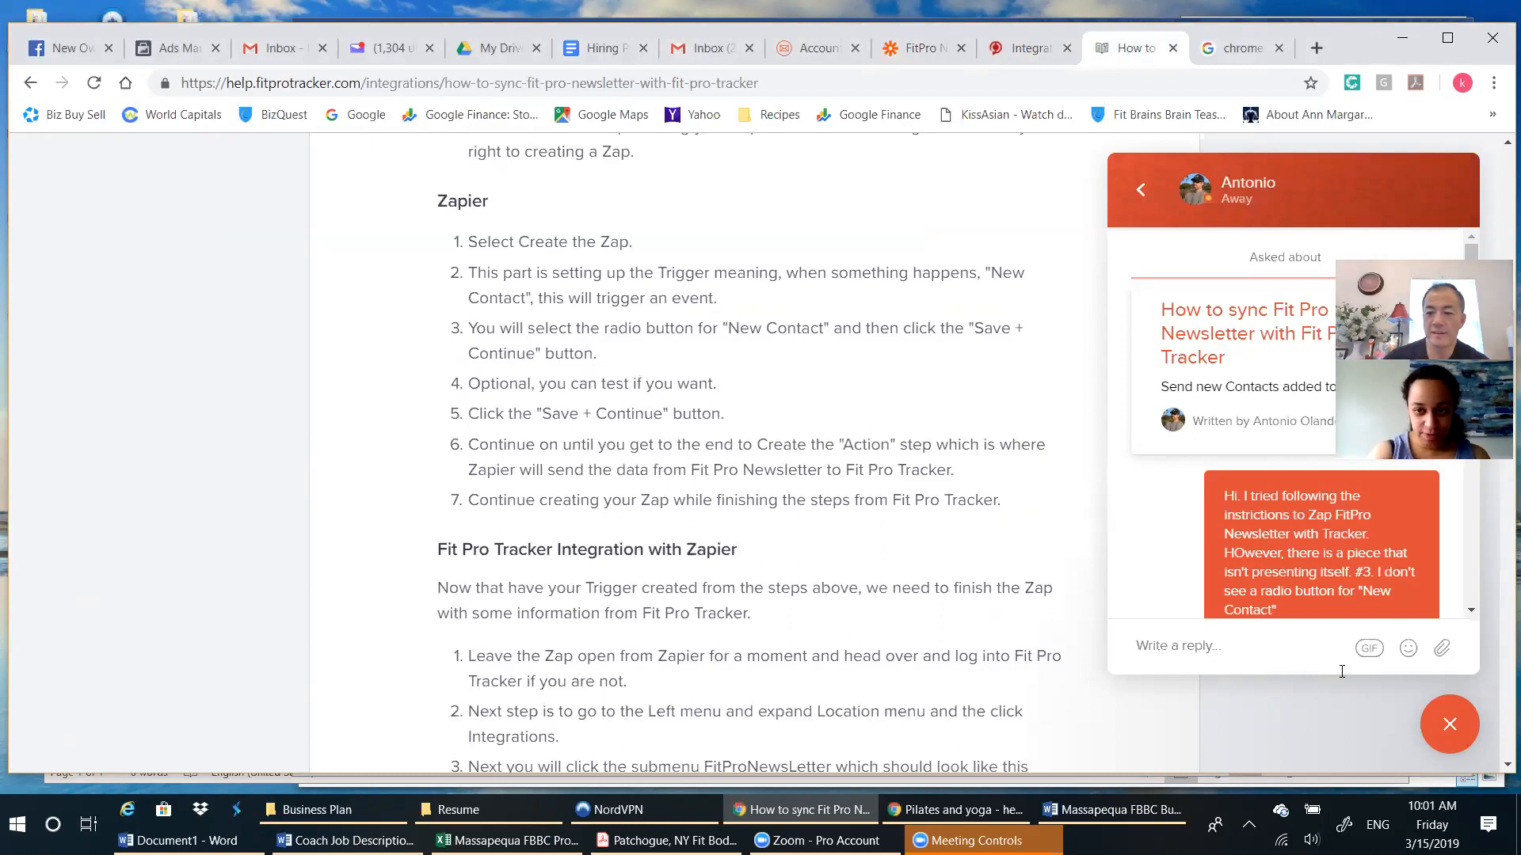
{"action": "left_click", "coordinate": [1451, 724]}
{"action": "scroll", "coordinate": [1123, 613], "scroll_direction": "up", "scroll_amount": 1}
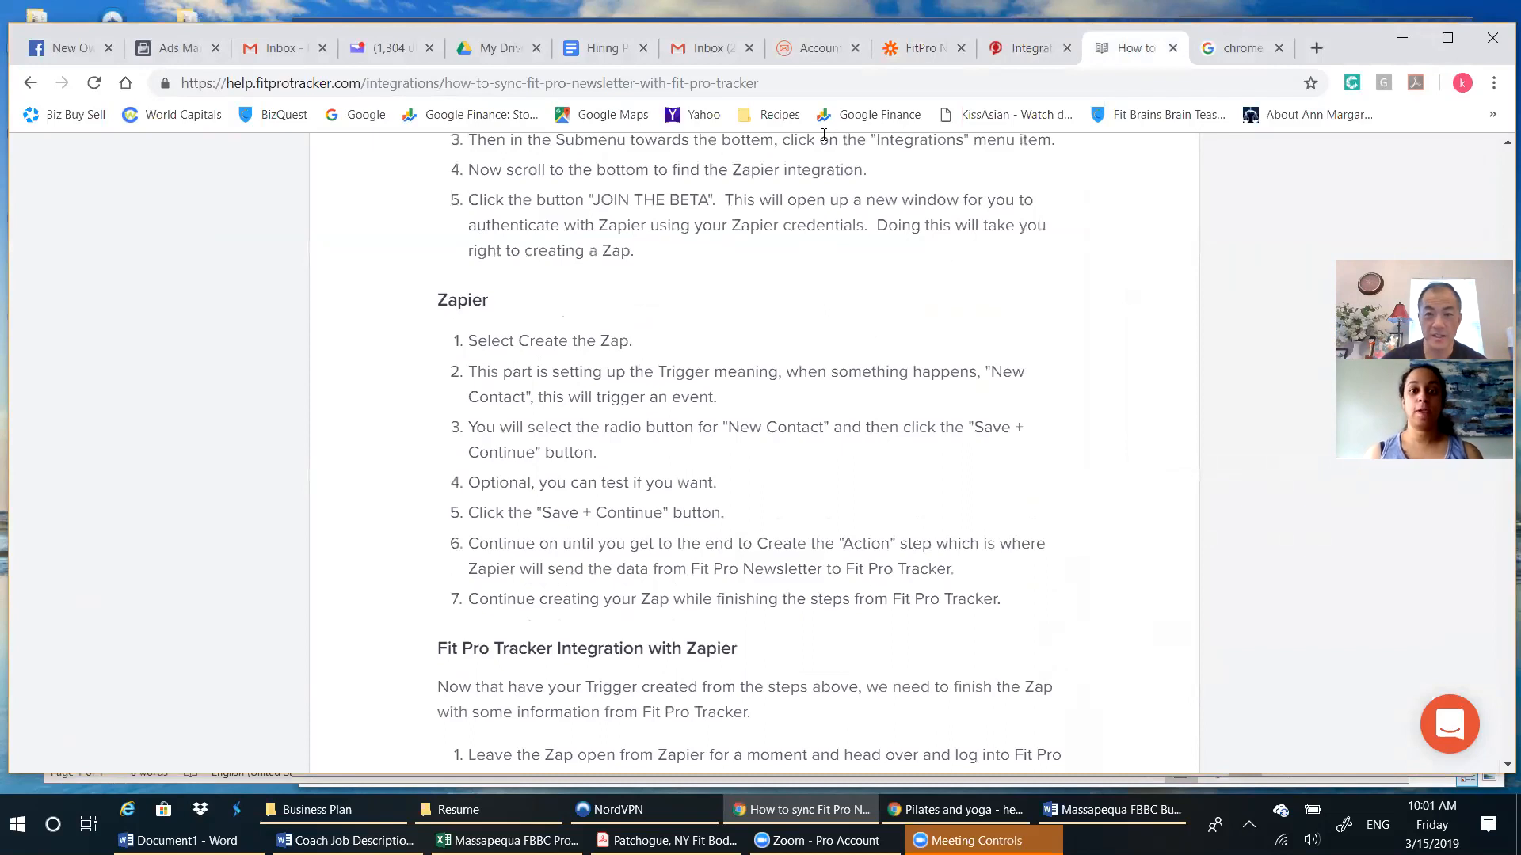
Open the Zapier beta invitation from the FitPro account settings, view the available FitPro triggers, and close the new Zap.
{"action": "left_click", "coordinate": [816, 48]}
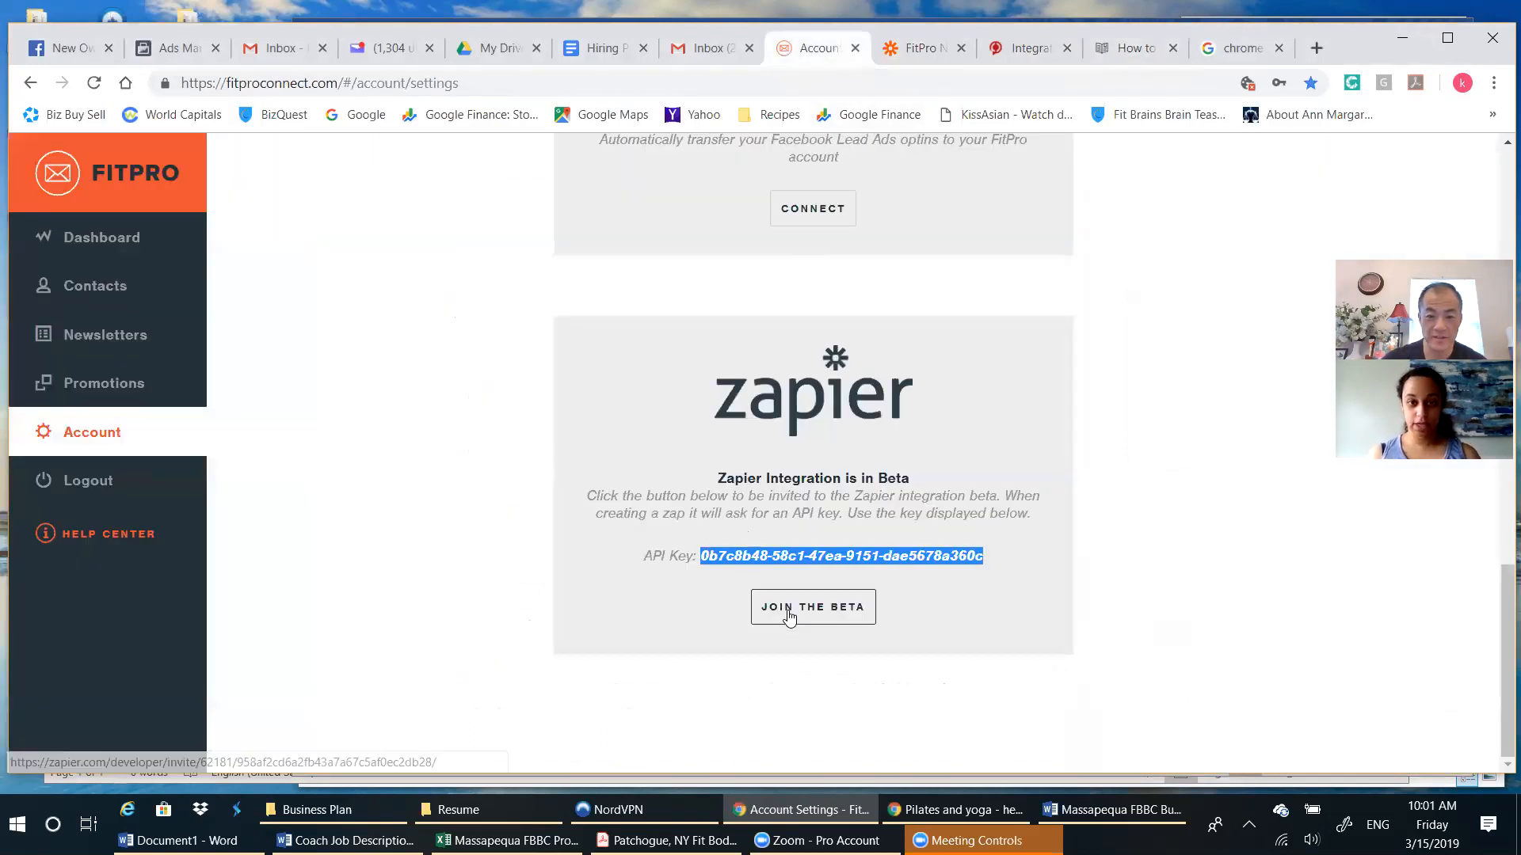
{"action": "left_click", "coordinate": [776, 606]}
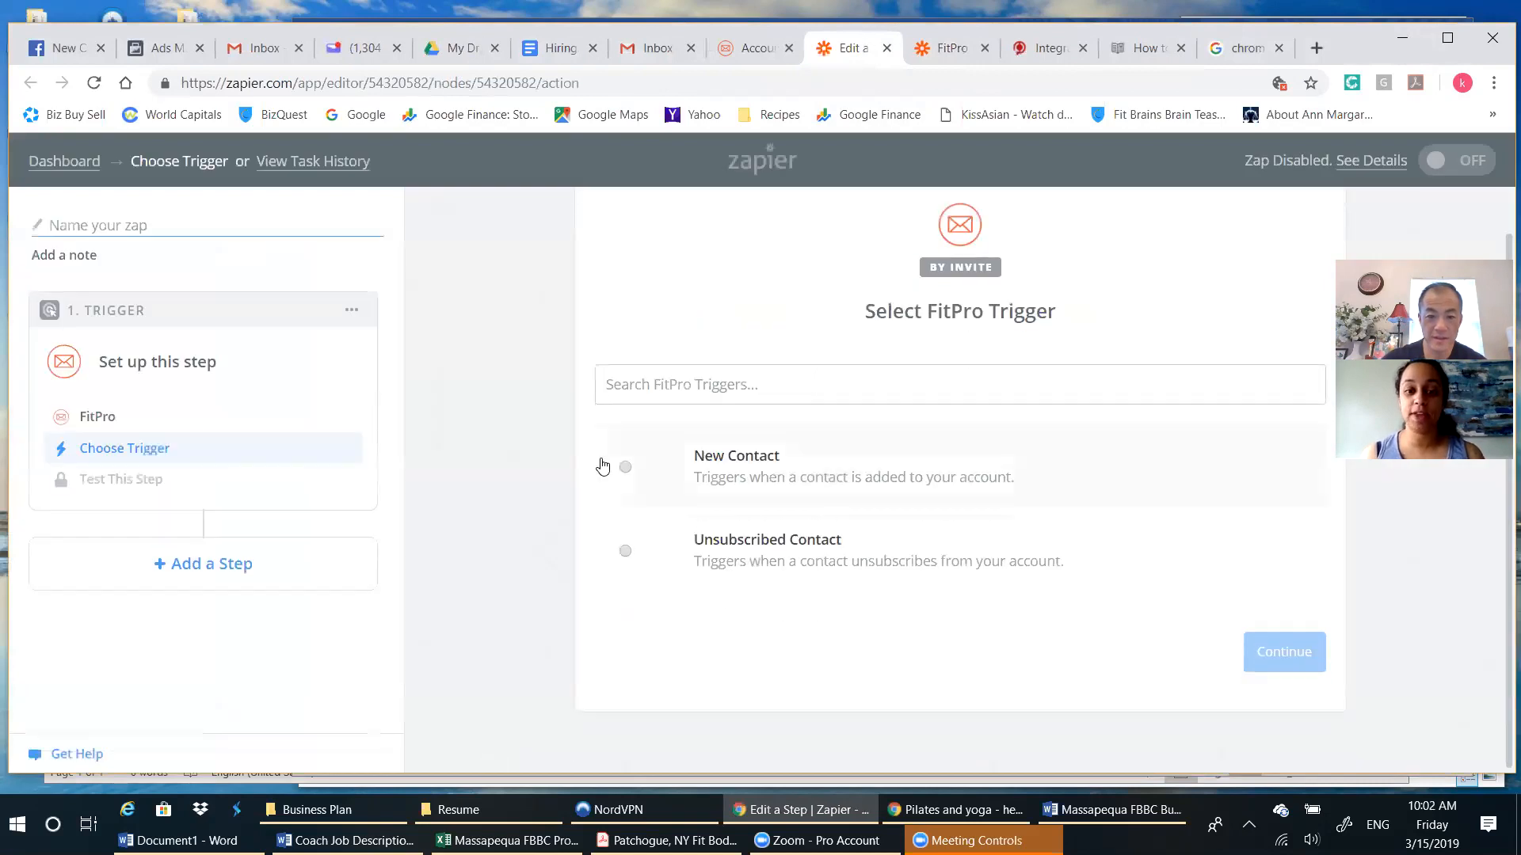
{"action": "left_click", "coordinate": [888, 53]}
{"action": "left_click", "coordinate": [1098, 553]}
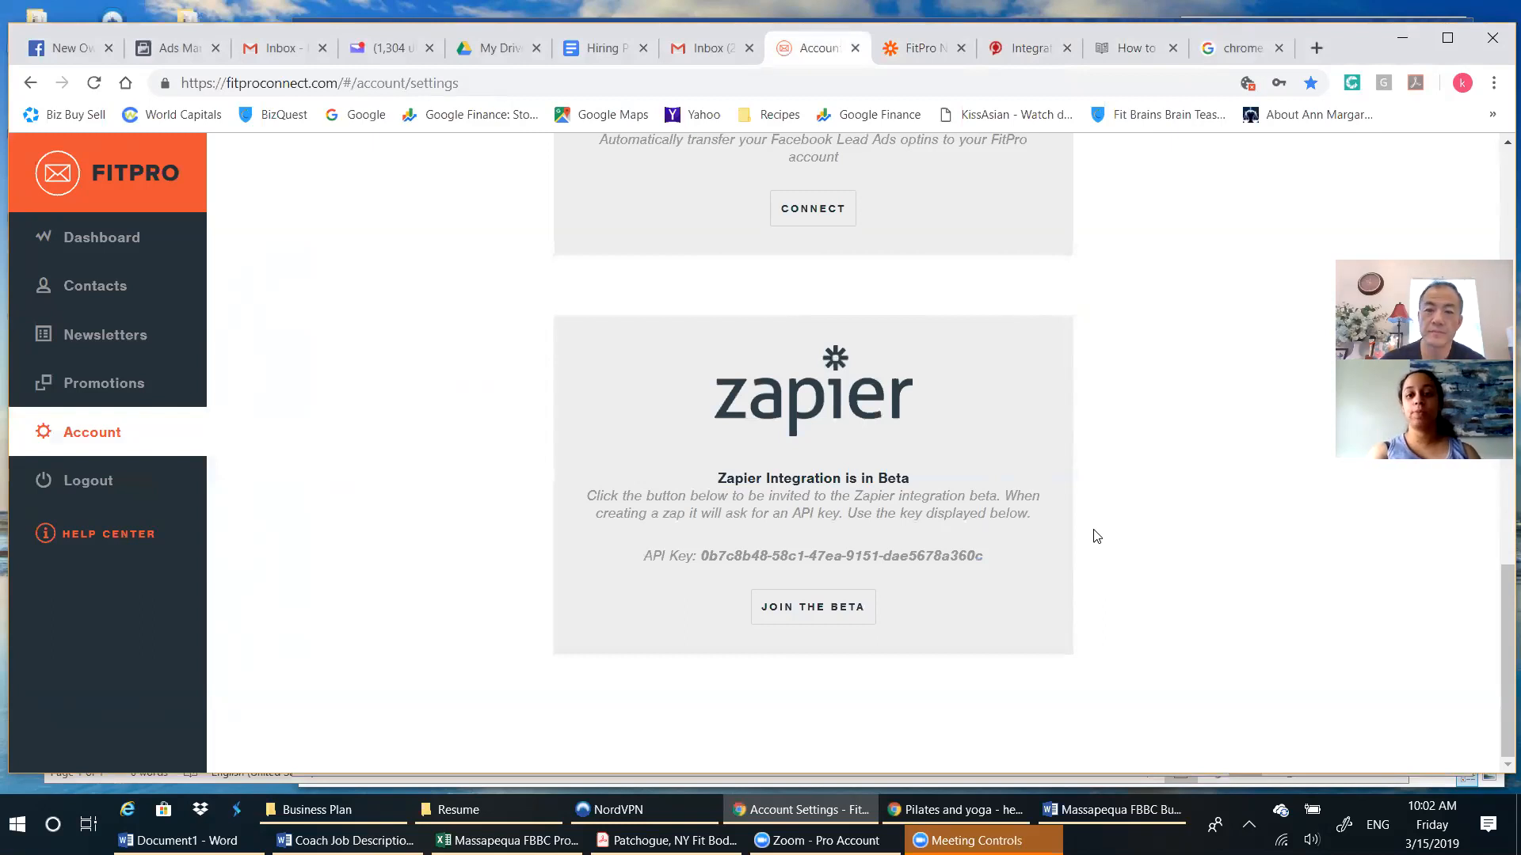
Review the article's Fit Pro Tracker integration instructions alongside the FitPro account settings, the tracker's integration page and the FitPro Newsletter to FPT Zap.
{"action": "left_click", "coordinate": [1133, 49]}
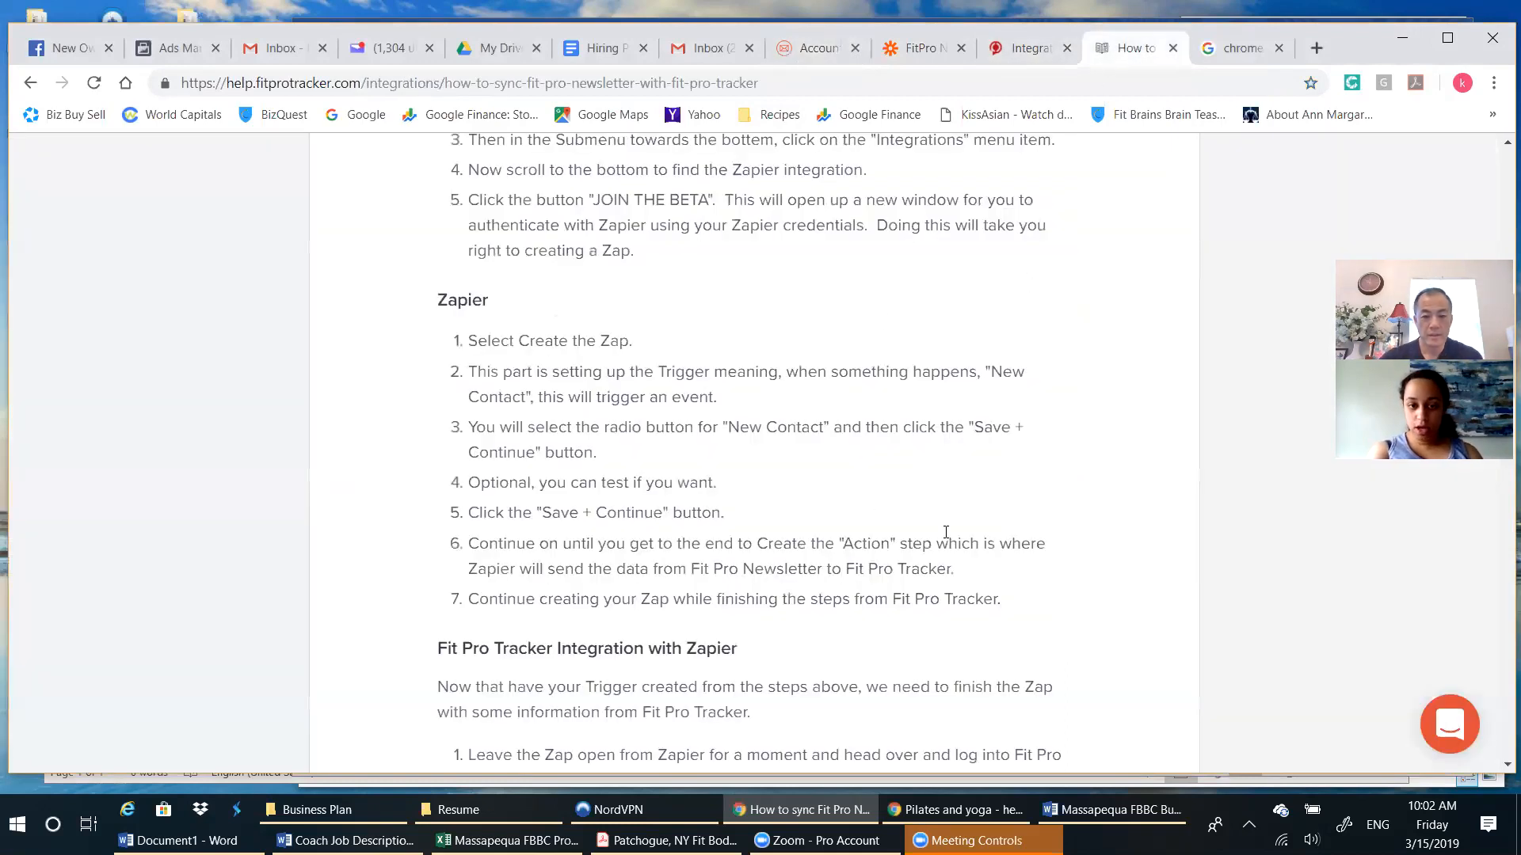
{"action": "scroll", "coordinate": [945, 532], "scroll_direction": "down", "scroll_amount": 1}
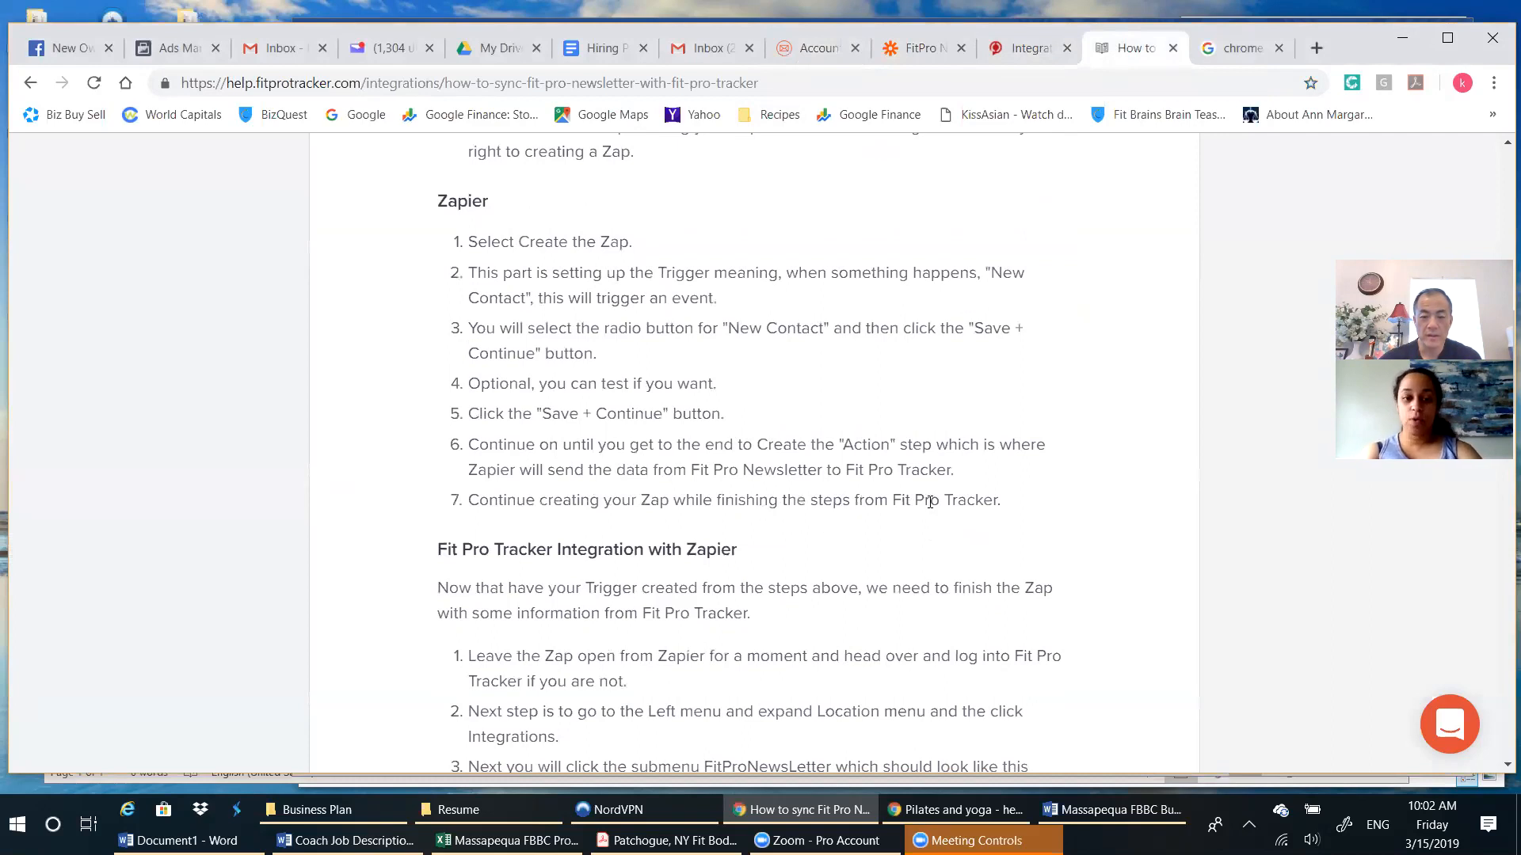
{"action": "scroll", "coordinate": [946, 505], "scroll_direction": "down", "scroll_amount": 1}
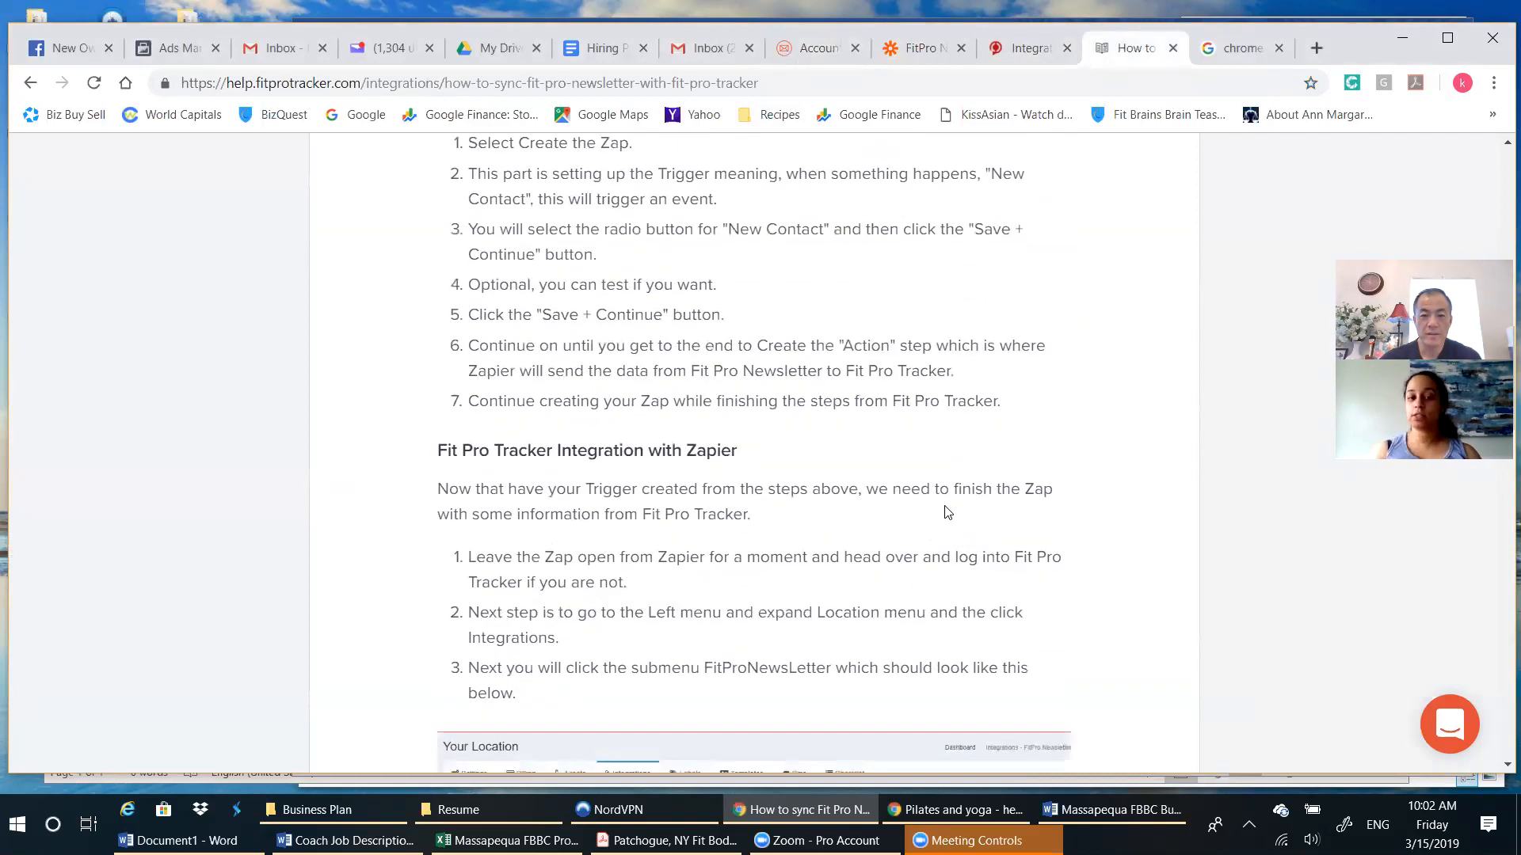
{"action": "scroll", "coordinate": [947, 511], "scroll_direction": "down", "scroll_amount": 1}
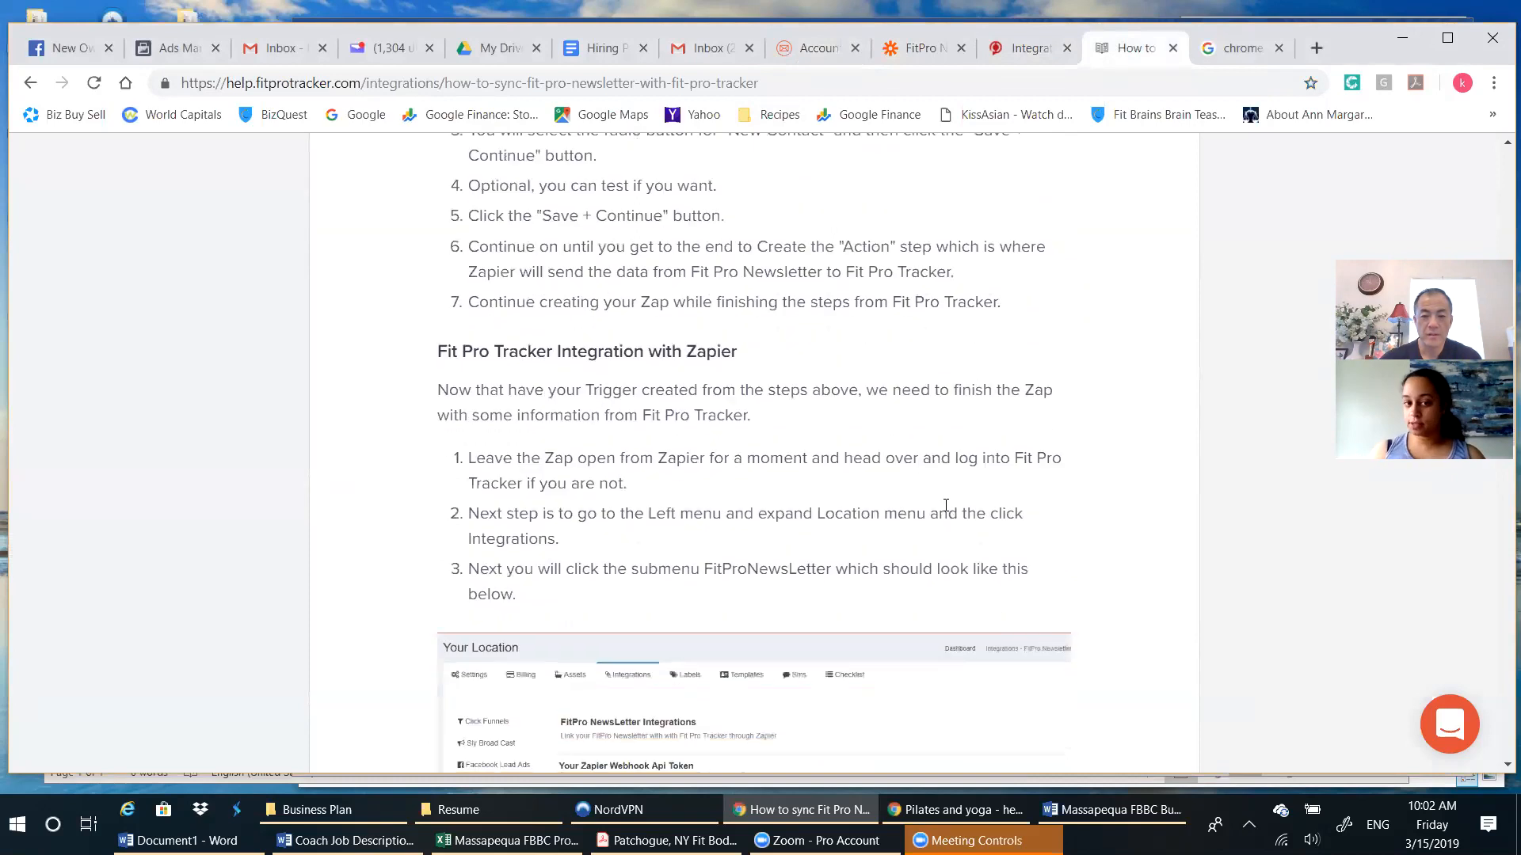
{"action": "scroll", "coordinate": [1033, 521], "scroll_direction": "down", "scroll_amount": 4}
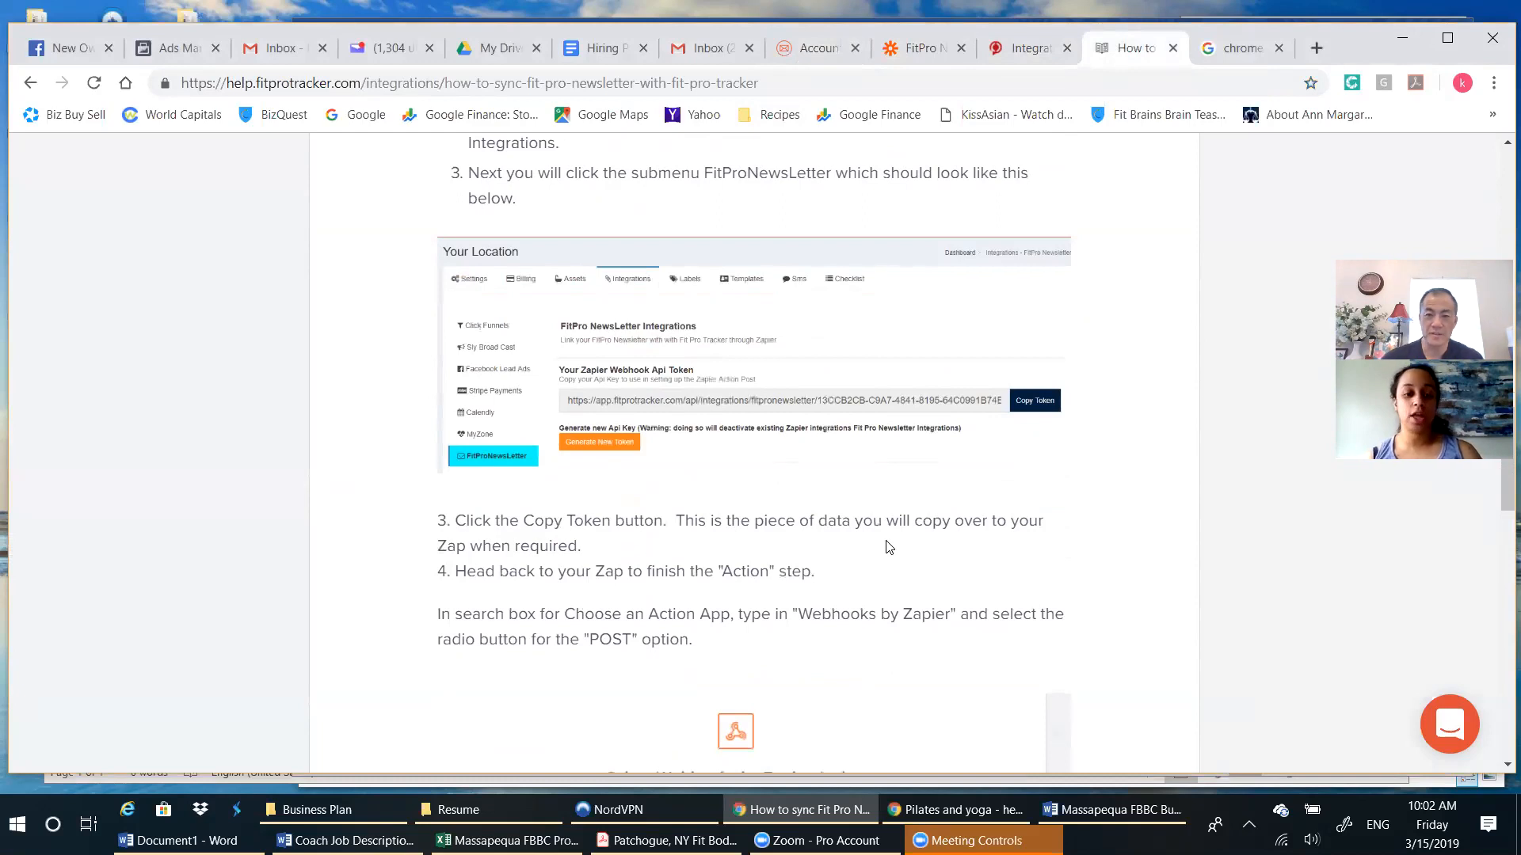
{"action": "left_click", "coordinate": [812, 47]}
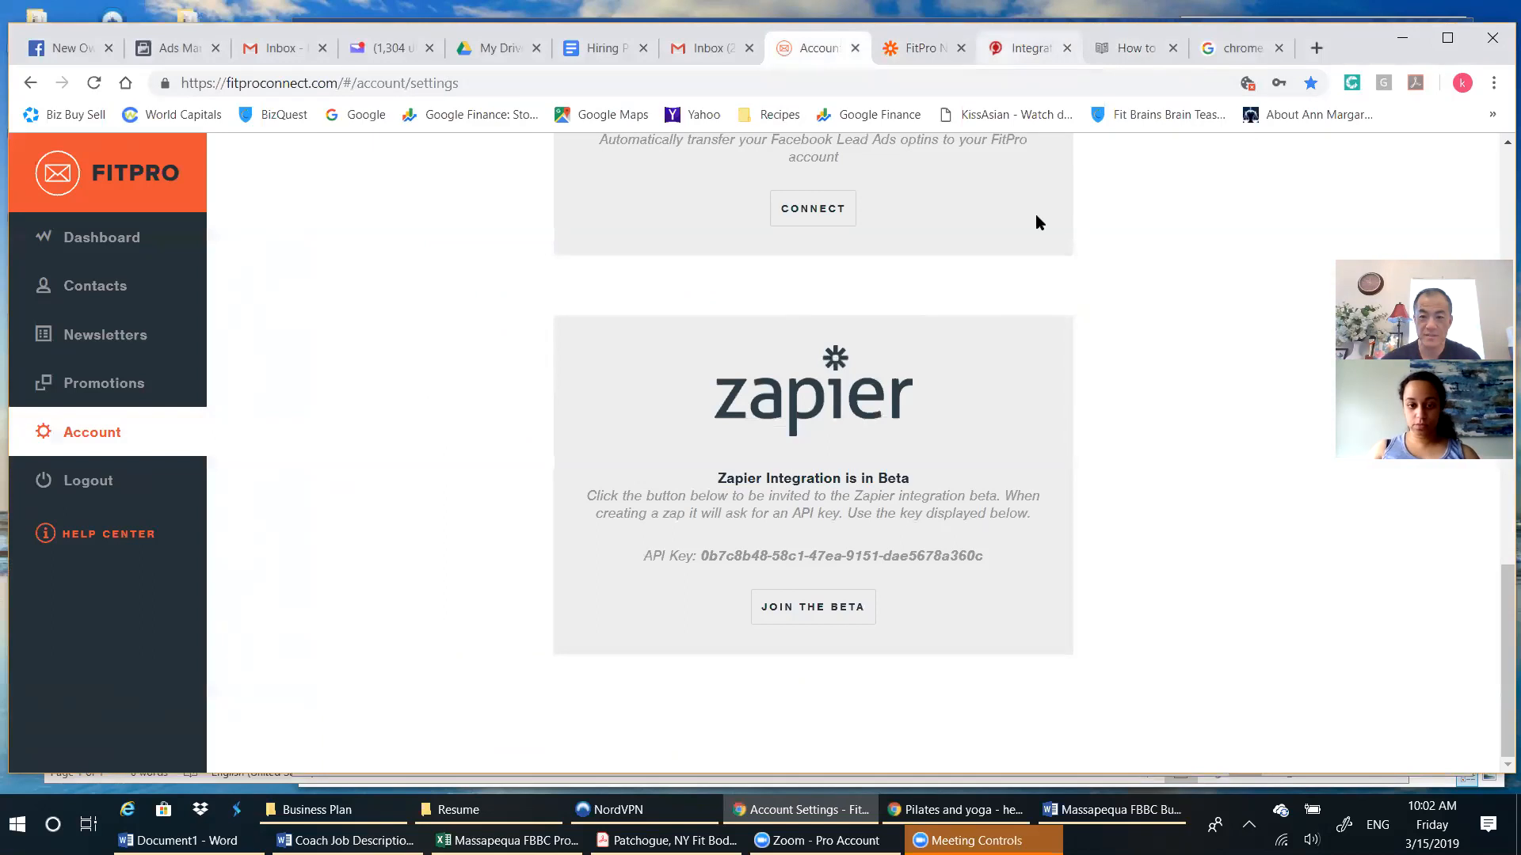
{"action": "left_click", "coordinate": [1030, 48]}
{"action": "left_click", "coordinate": [931, 47]}
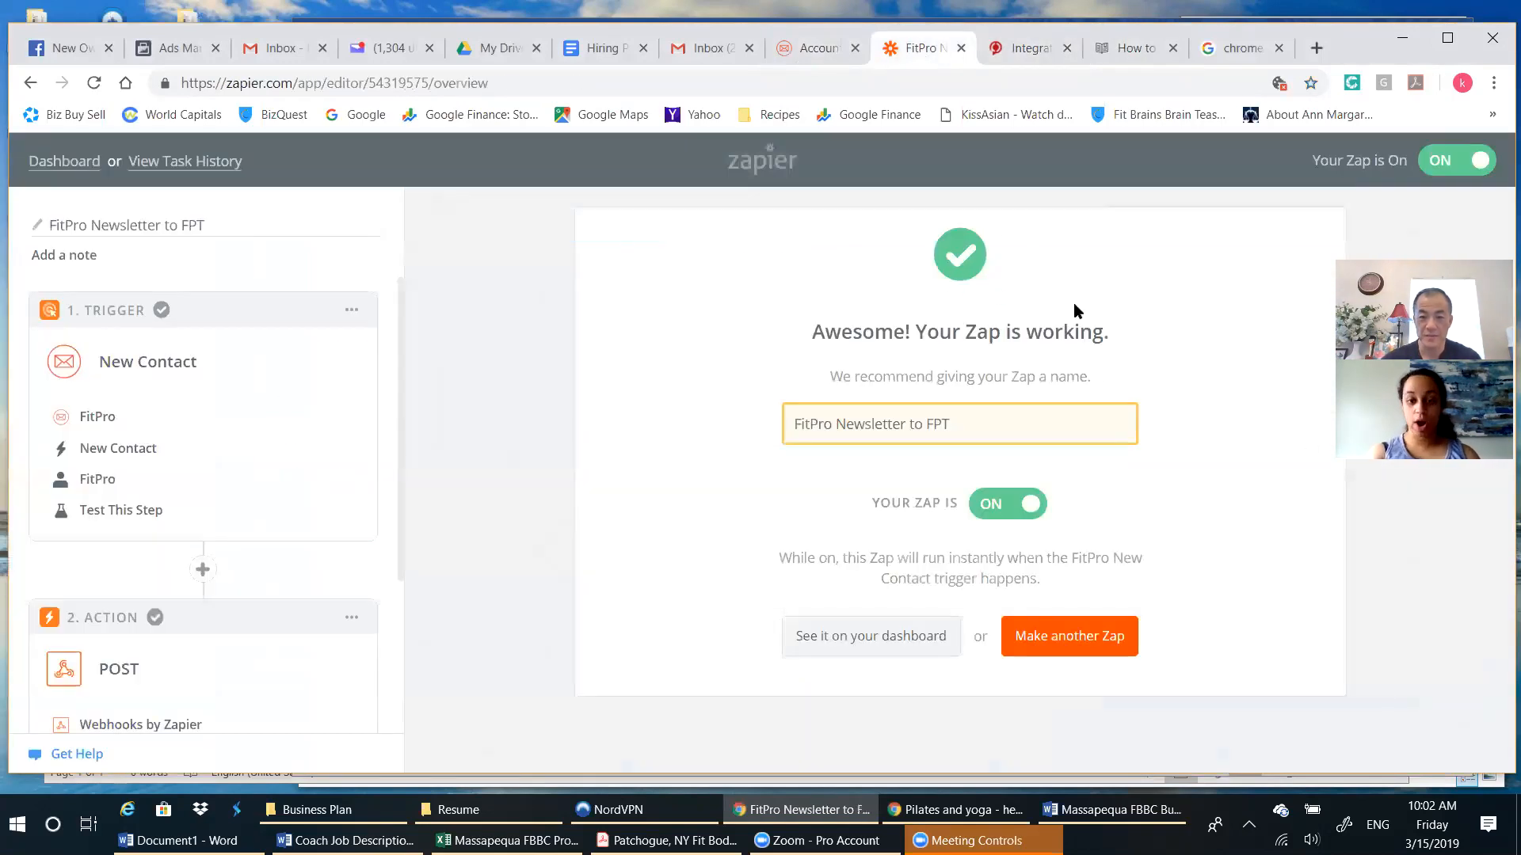
{"action": "left_click", "coordinate": [808, 51]}
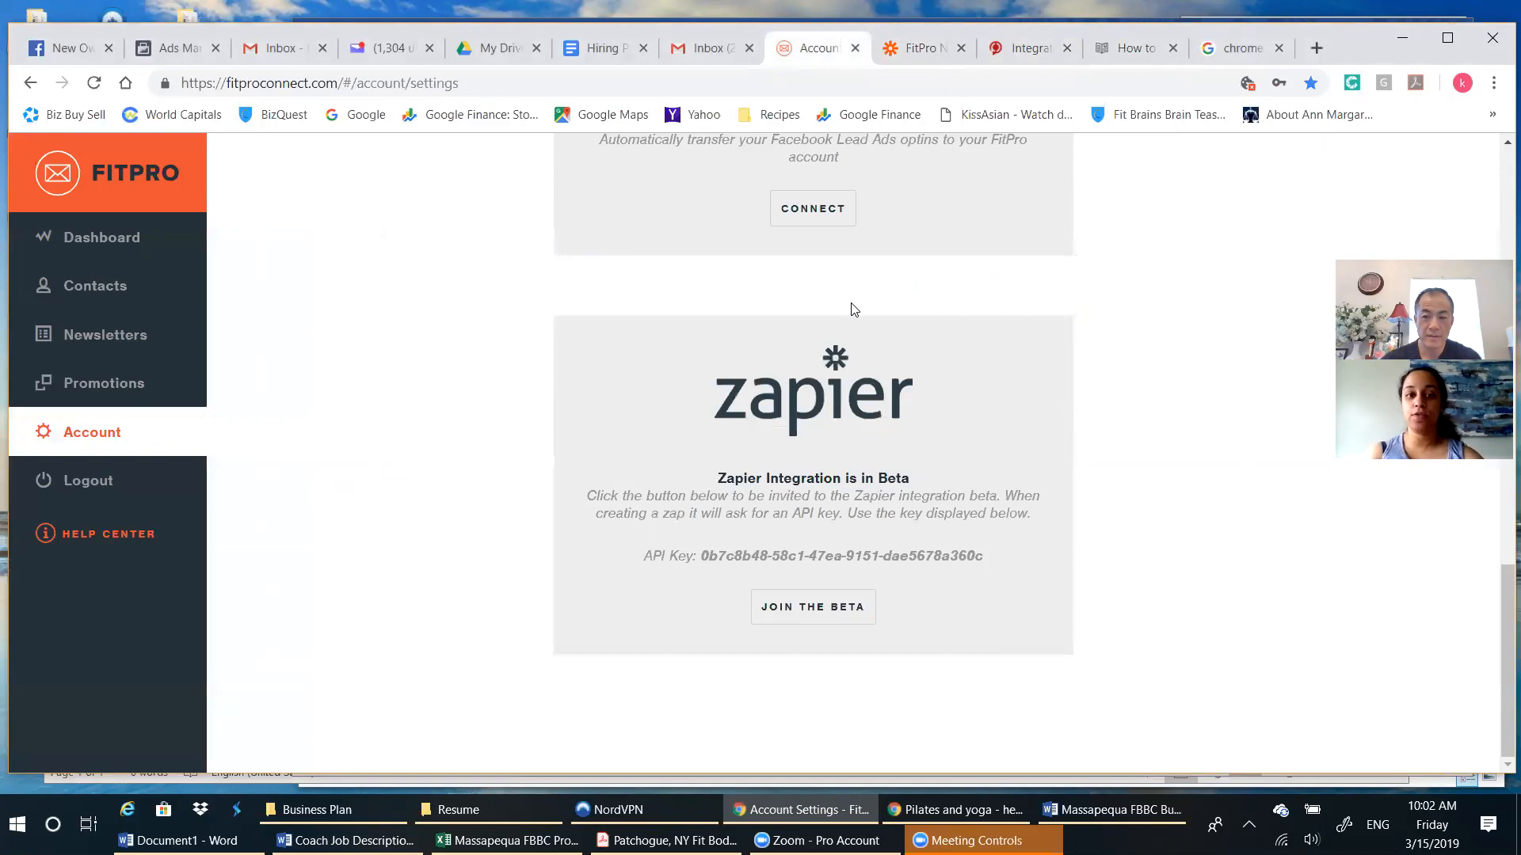
{"action": "left_click", "coordinate": [1122, 51]}
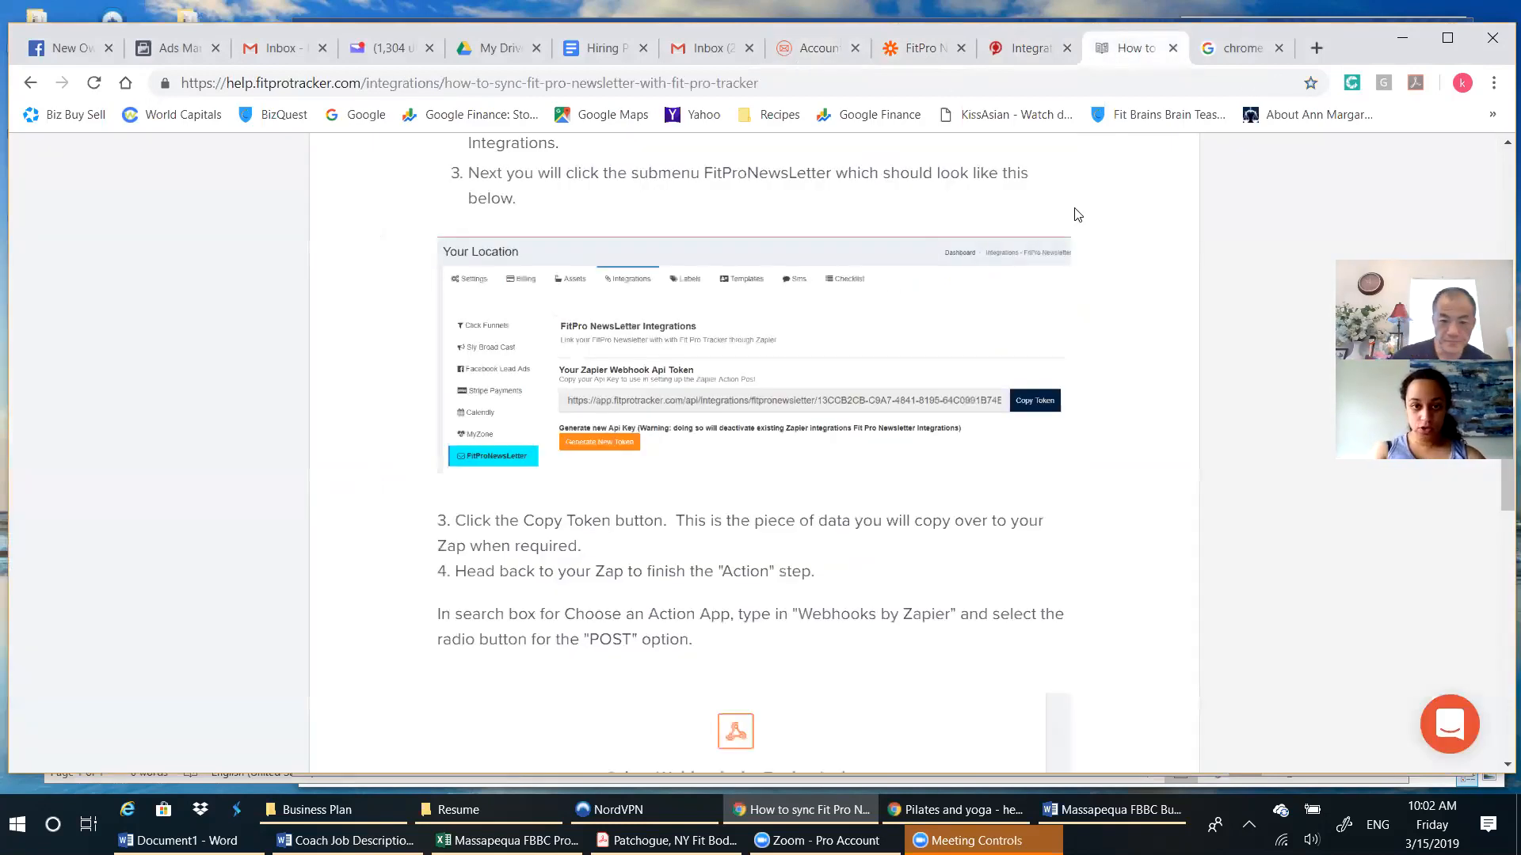
Reread the article's Fit Pro Tracker Integration with Zapier instructions, from logging in to the tracker through copying the token and choosing the webhook action.
{"action": "scroll", "coordinate": [1070, 221], "scroll_direction": "up", "scroll_amount": 4}
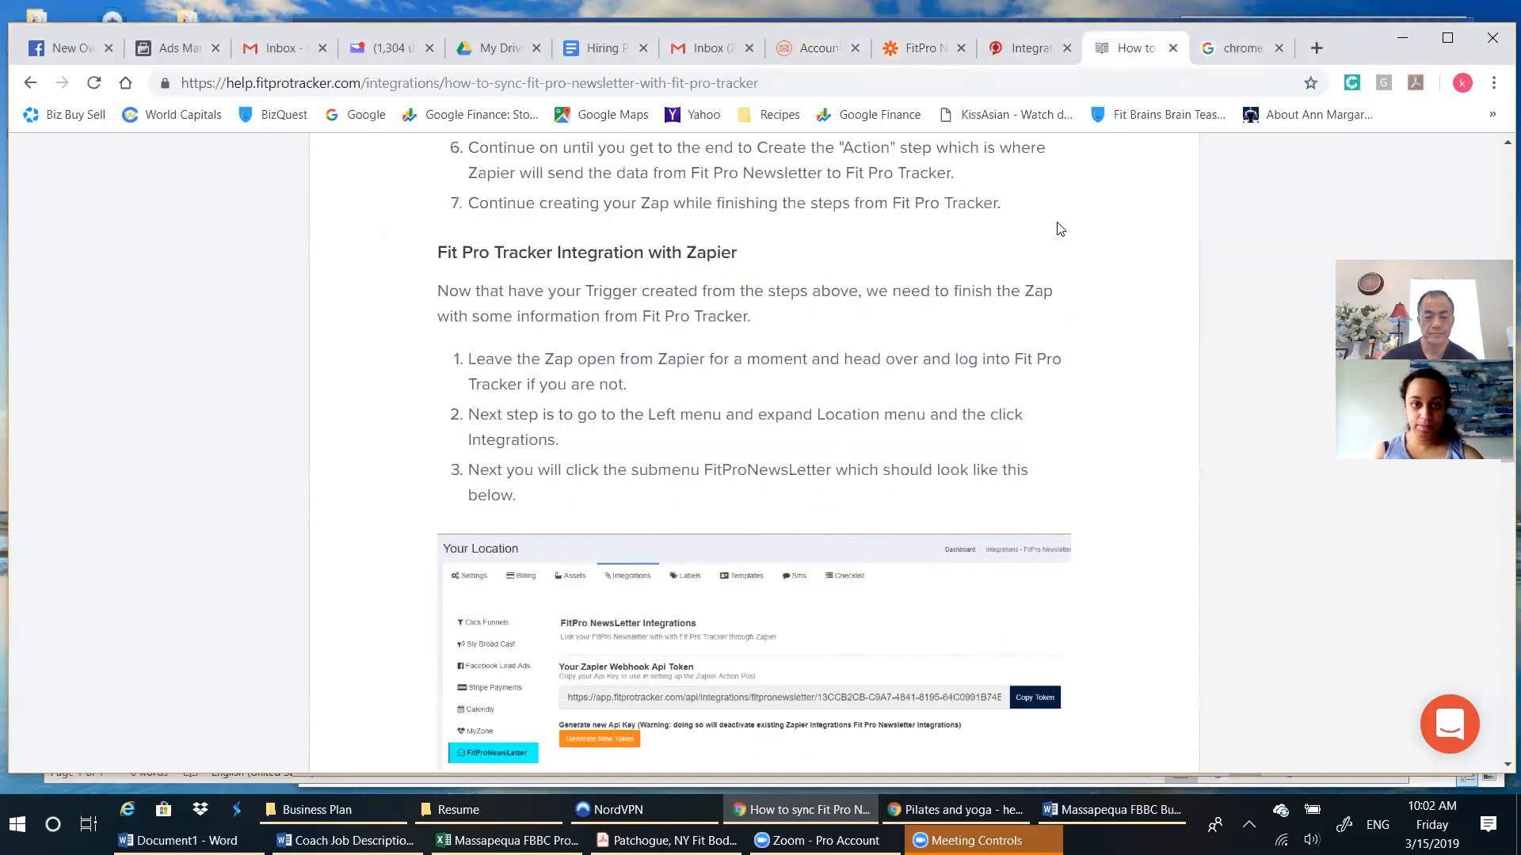
{"action": "scroll", "coordinate": [1060, 229], "scroll_direction": "up", "scroll_amount": 1}
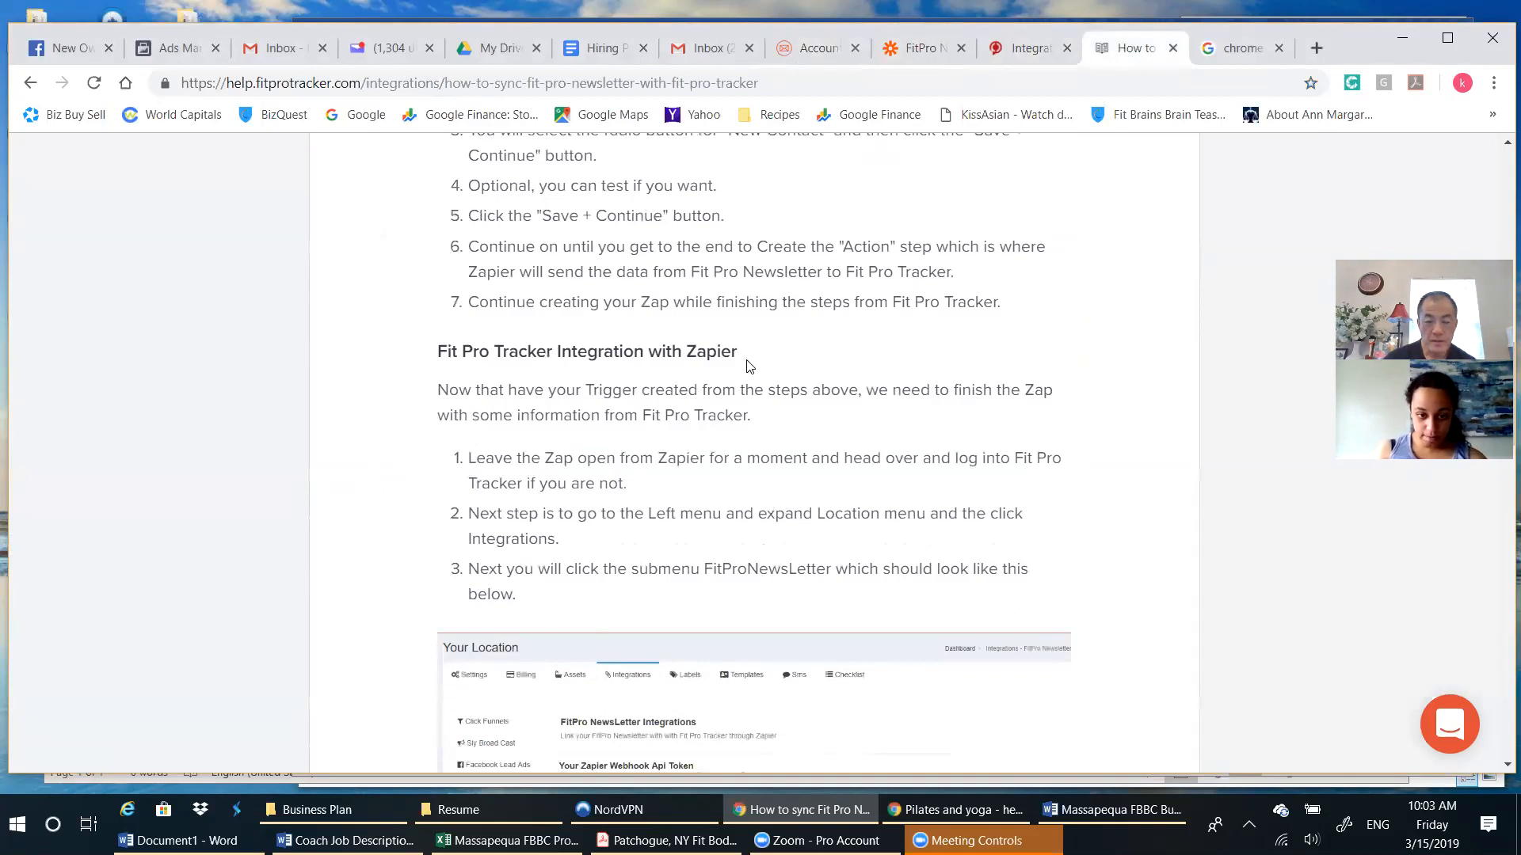
{"action": "scroll", "coordinate": [750, 368], "scroll_direction": "down", "scroll_amount": 1}
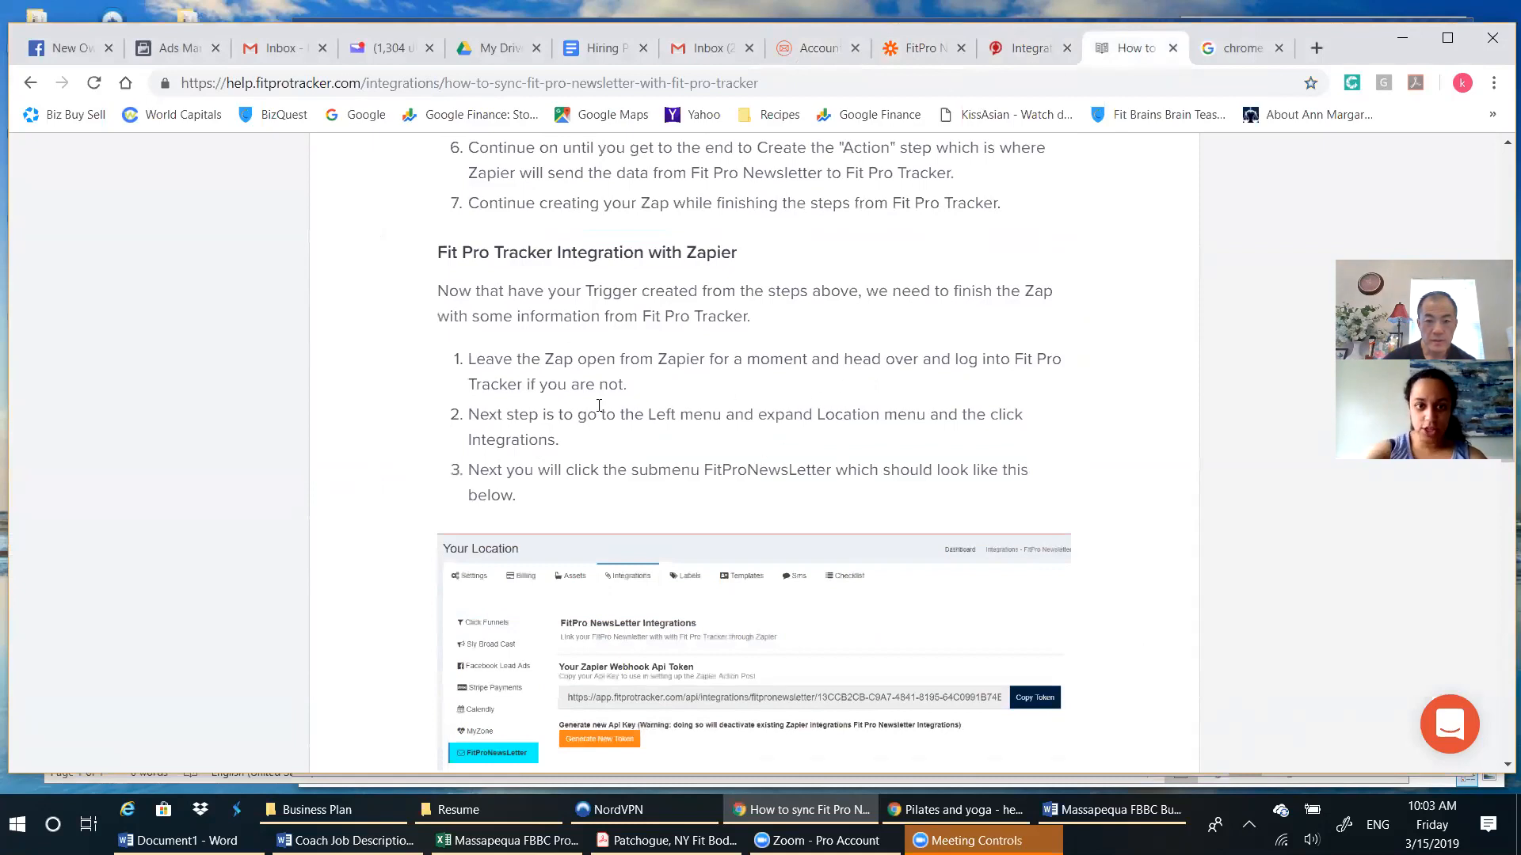
{"action": "scroll", "coordinate": [705, 429], "scroll_direction": "down", "scroll_amount": 1}
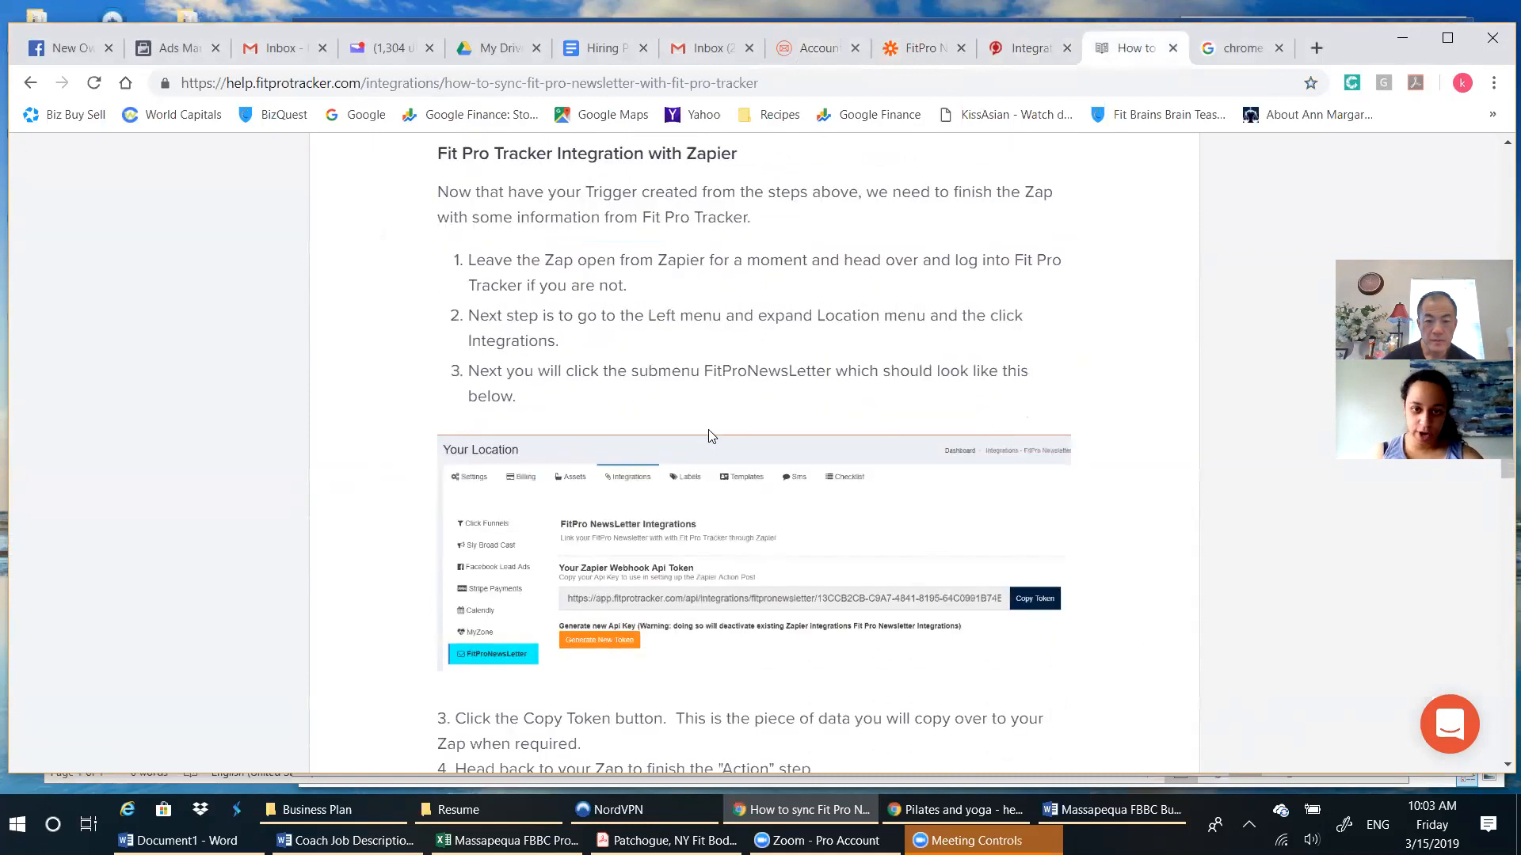
{"action": "scroll", "coordinate": [710, 435], "scroll_direction": "down", "scroll_amount": 2}
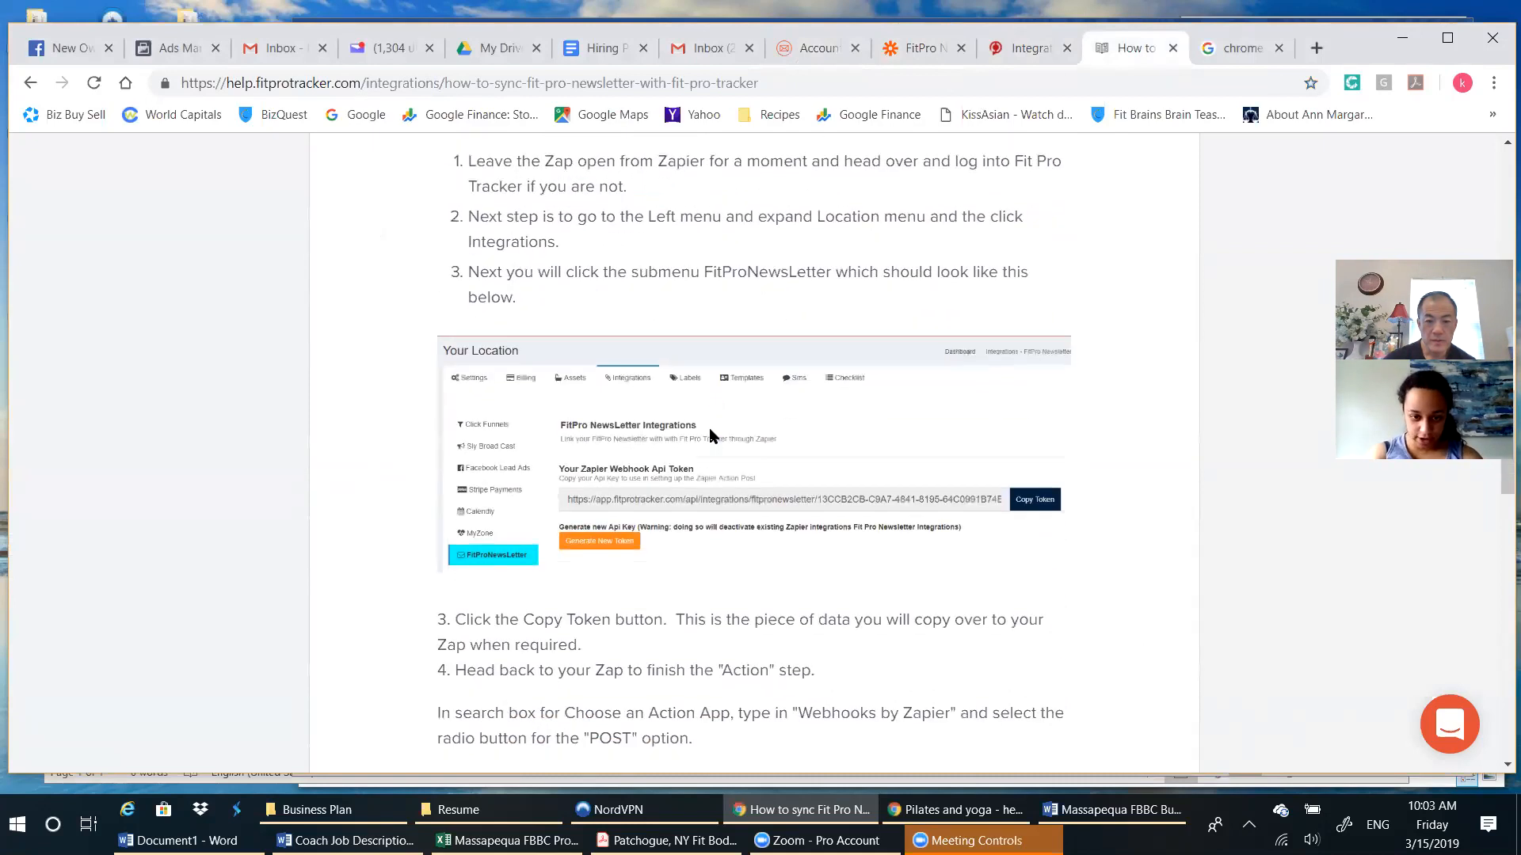
{"action": "scroll", "coordinate": [886, 623], "scroll_direction": "down", "scroll_amount": 2}
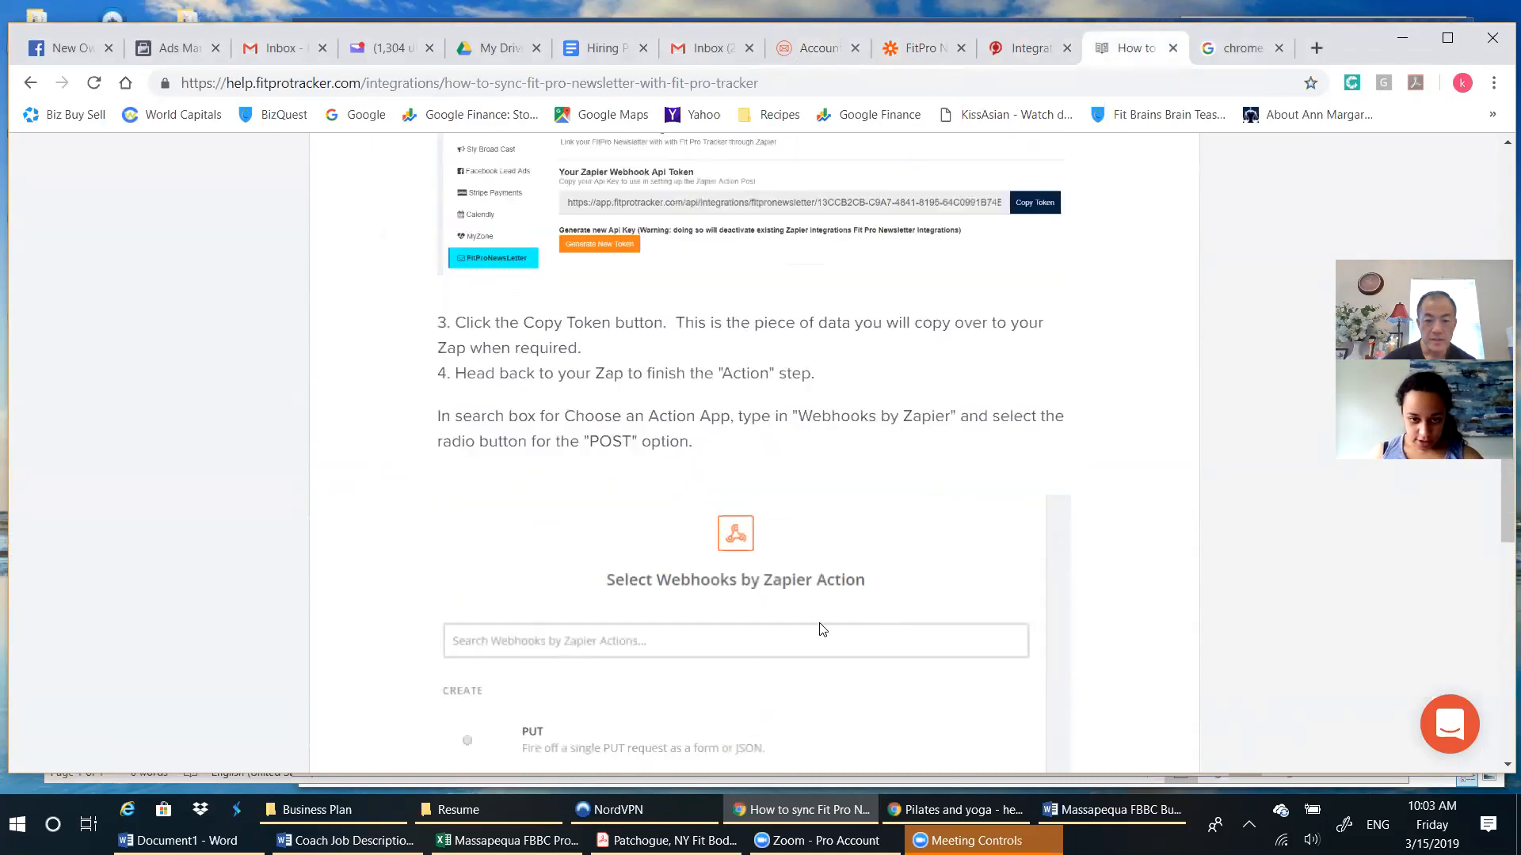
{"action": "scroll", "coordinate": [802, 646], "scroll_direction": "down", "scroll_amount": 1}
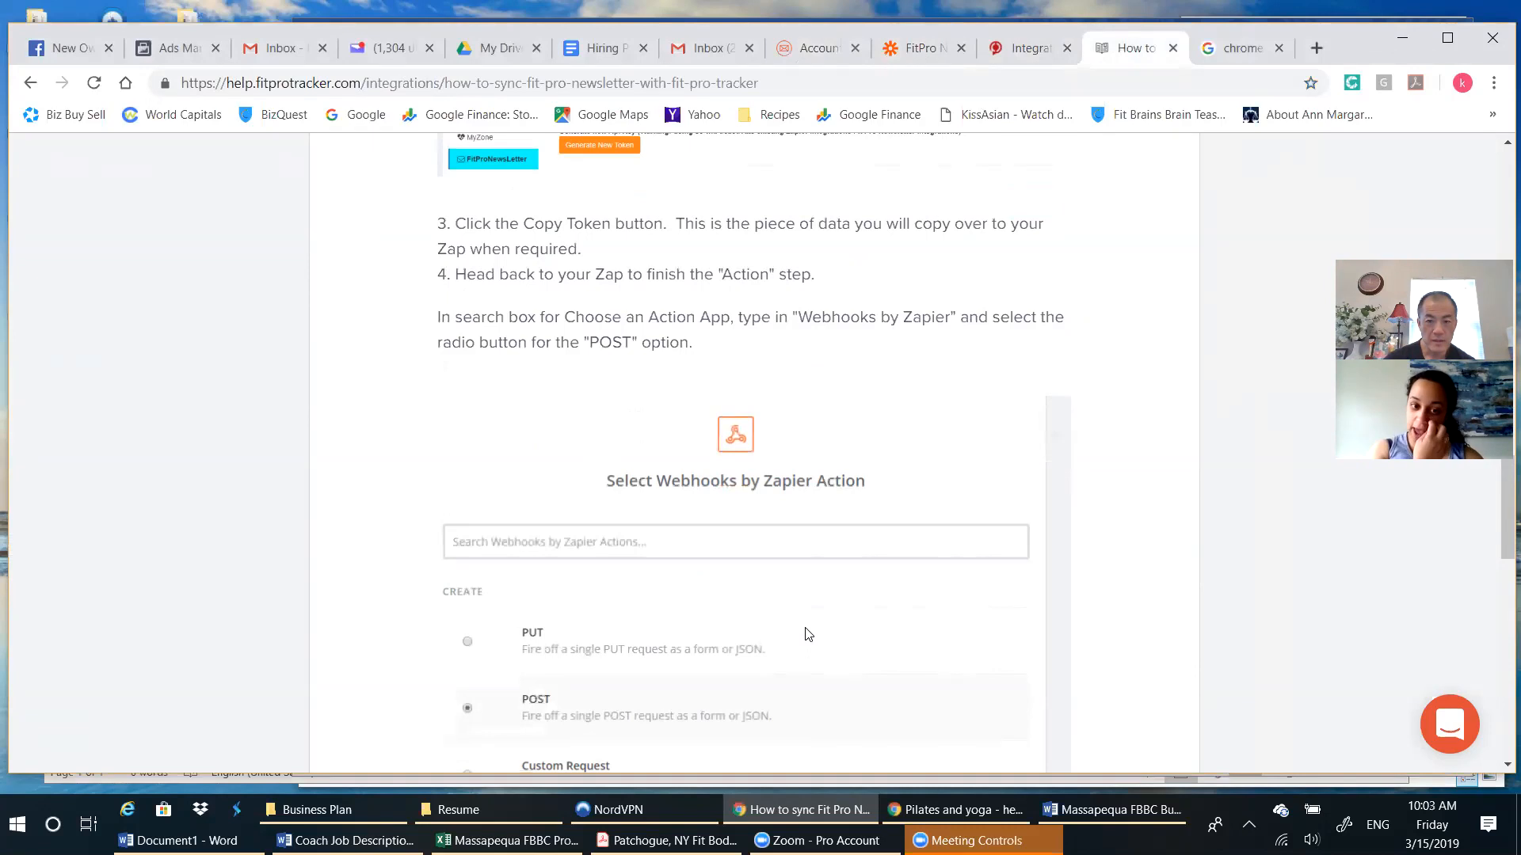
{"action": "scroll", "coordinate": [808, 633], "scroll_direction": "up", "scroll_amount": 4}
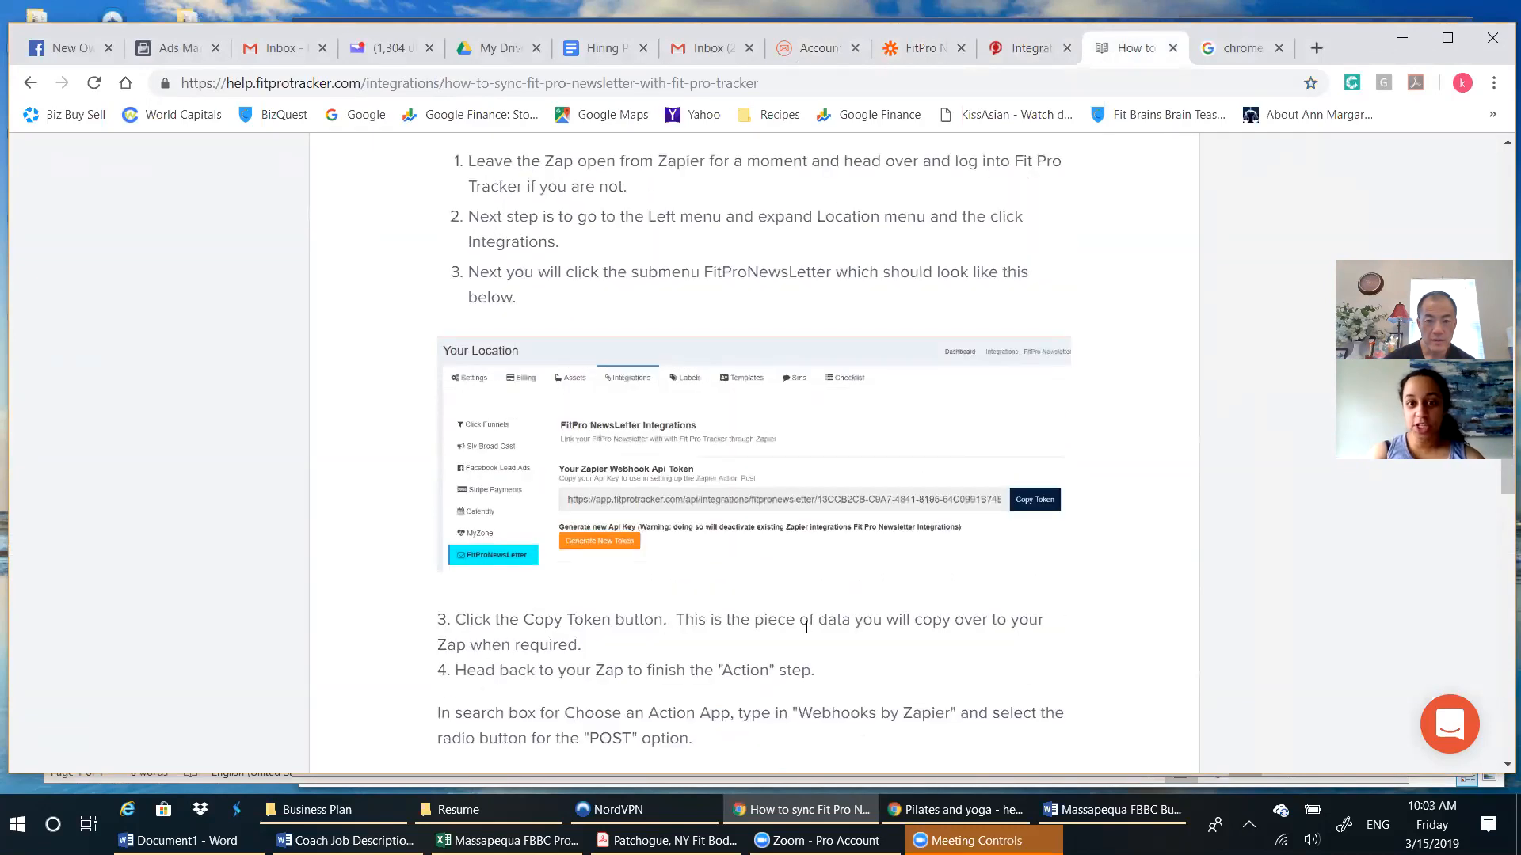
{"action": "scroll", "coordinate": [807, 627], "scroll_direction": "up", "scroll_amount": 2}
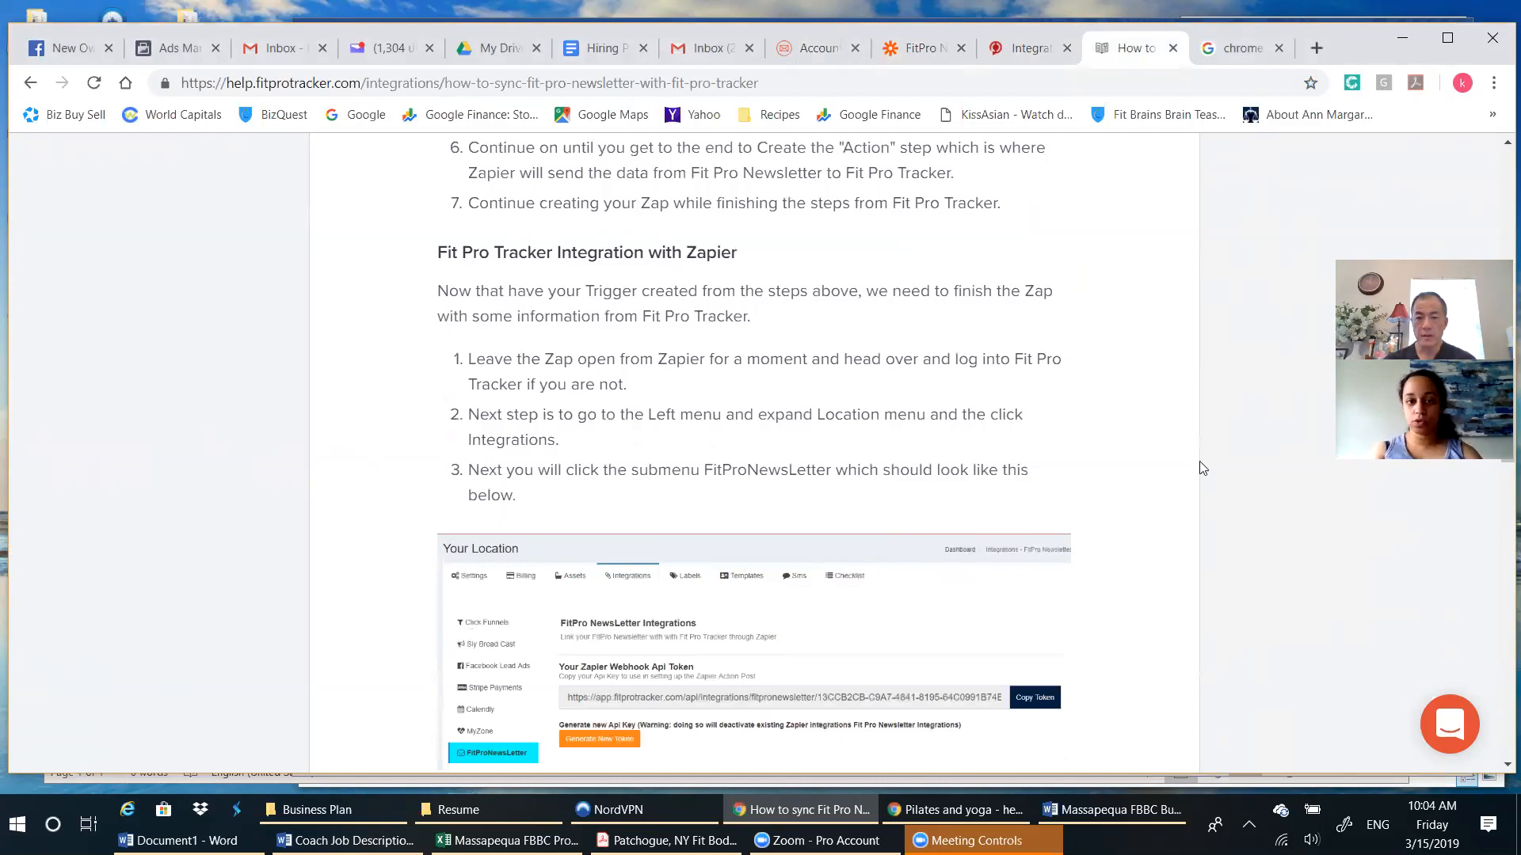
Review the article's instructions for the Webhooks by Zapier POST action, the webhook URL and the JSON payload type.
{"action": "scroll", "coordinate": [1196, 466], "scroll_direction": "down", "scroll_amount": 2}
{"action": "scroll", "coordinate": [1200, 467], "scroll_direction": "down", "scroll_amount": 1}
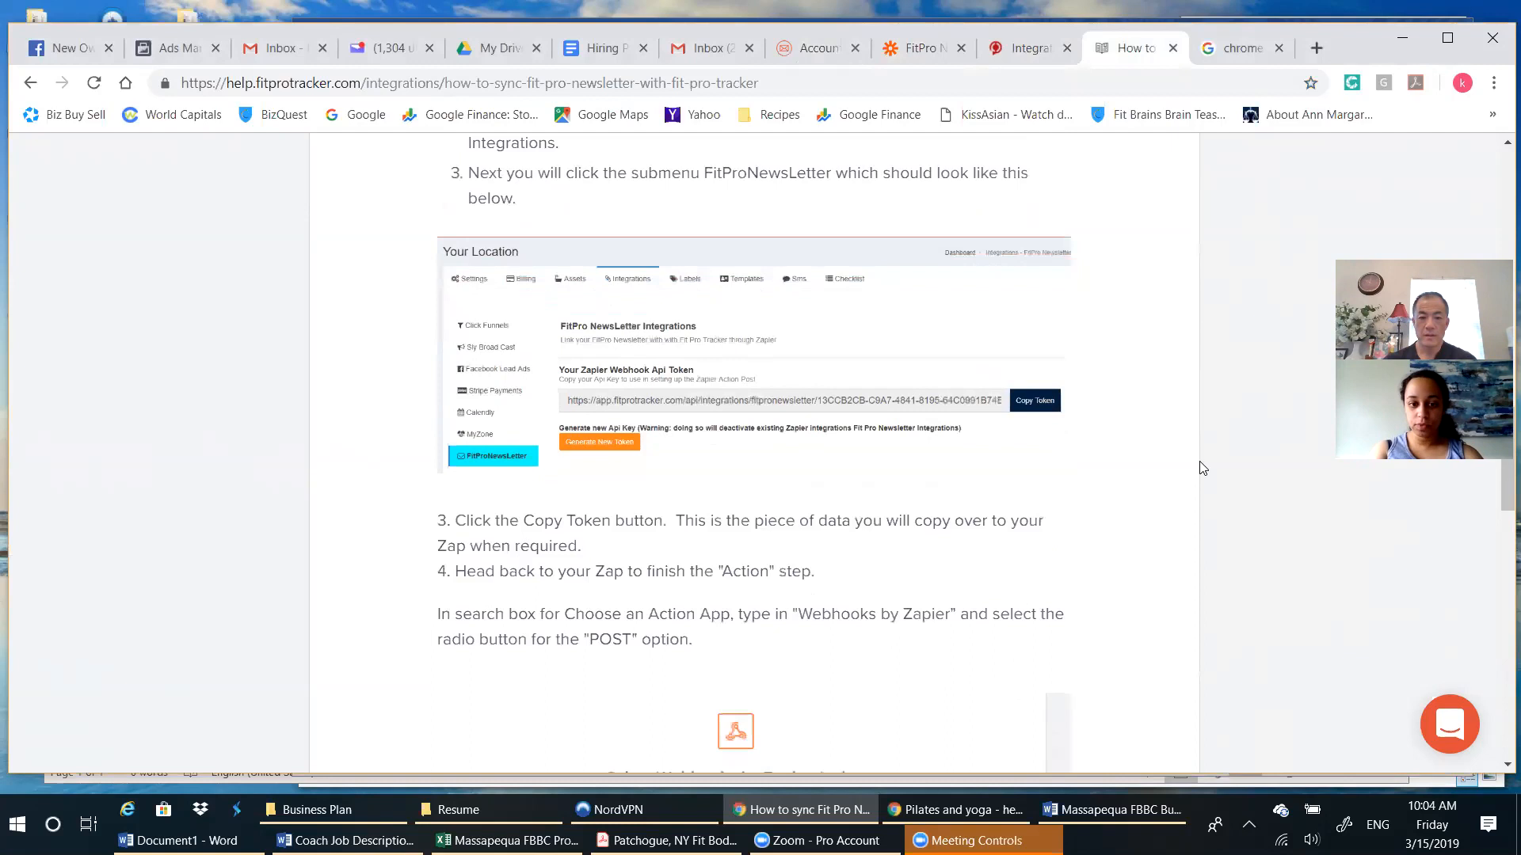
{"action": "scroll", "coordinate": [1201, 467], "scroll_direction": "down", "scroll_amount": 1}
{"action": "scroll", "coordinate": [1200, 467], "scroll_direction": "down", "scroll_amount": 1}
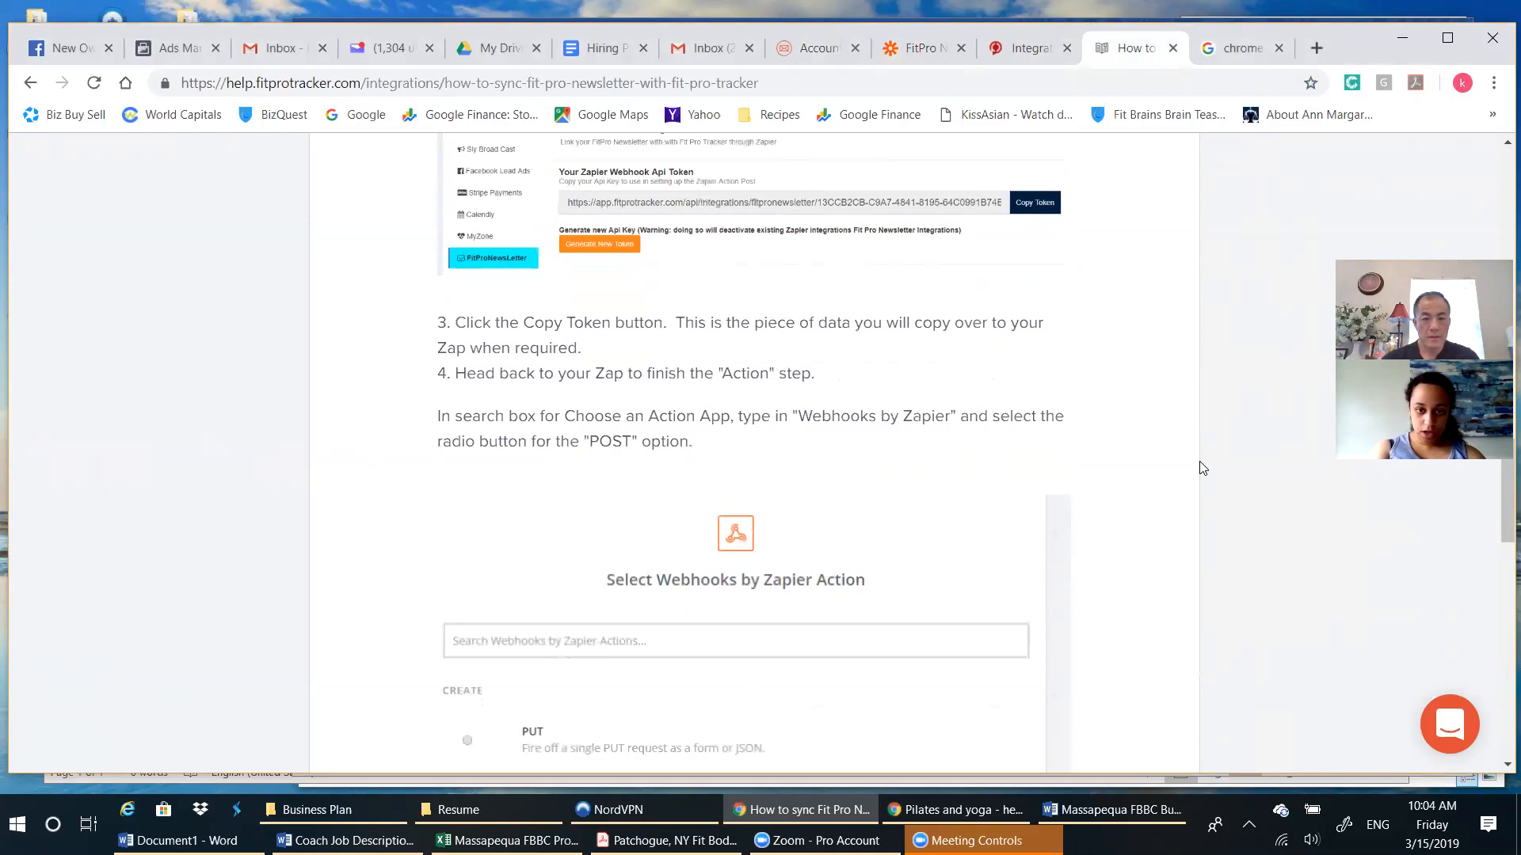
{"action": "scroll", "coordinate": [1200, 467], "scroll_direction": "down", "scroll_amount": 4}
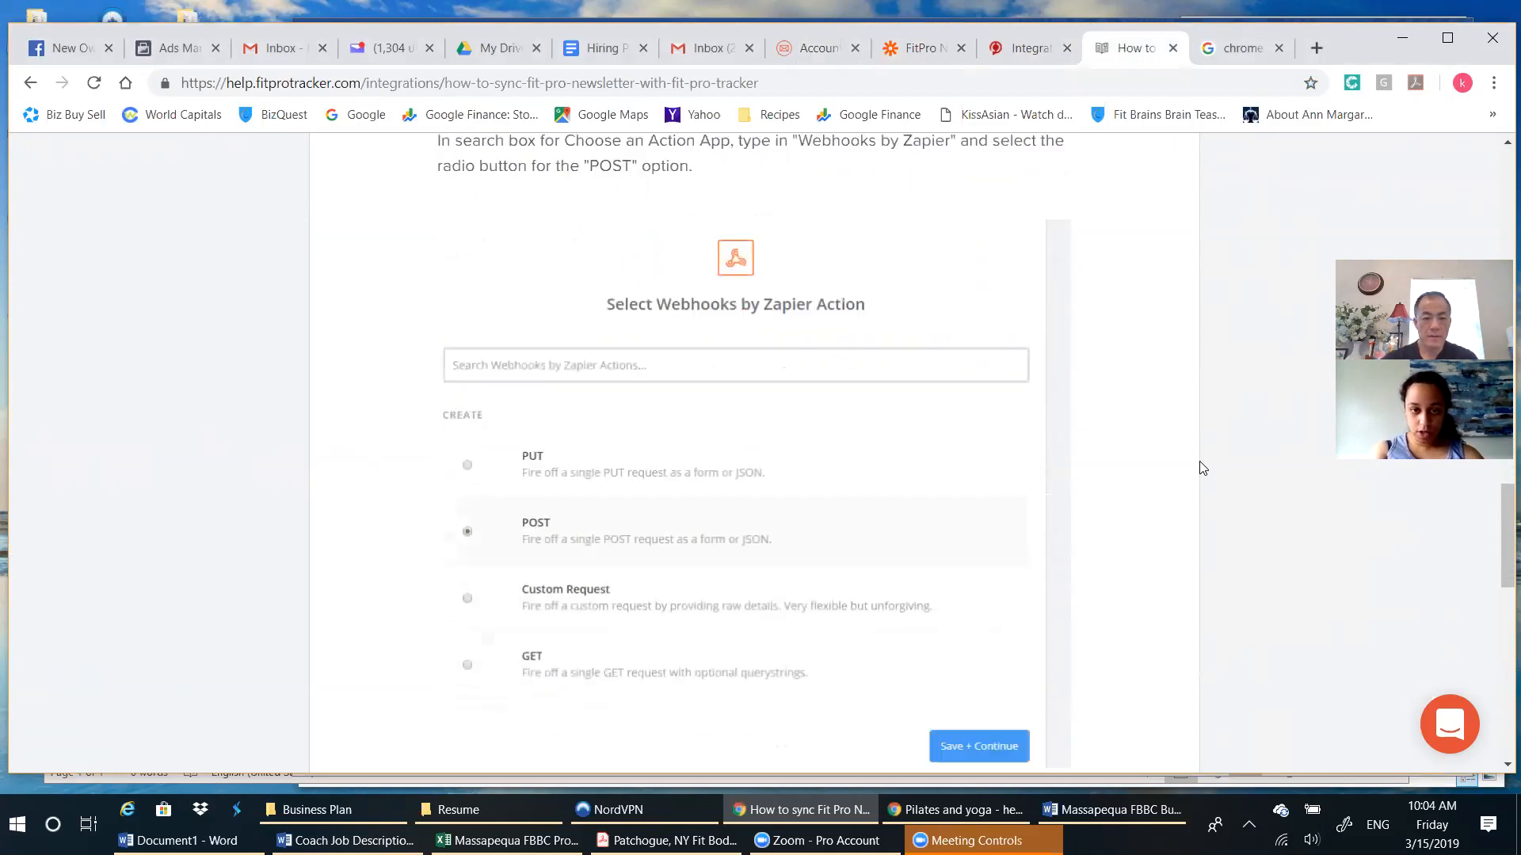
{"action": "scroll", "coordinate": [1200, 468], "scroll_direction": "down", "scroll_amount": 1}
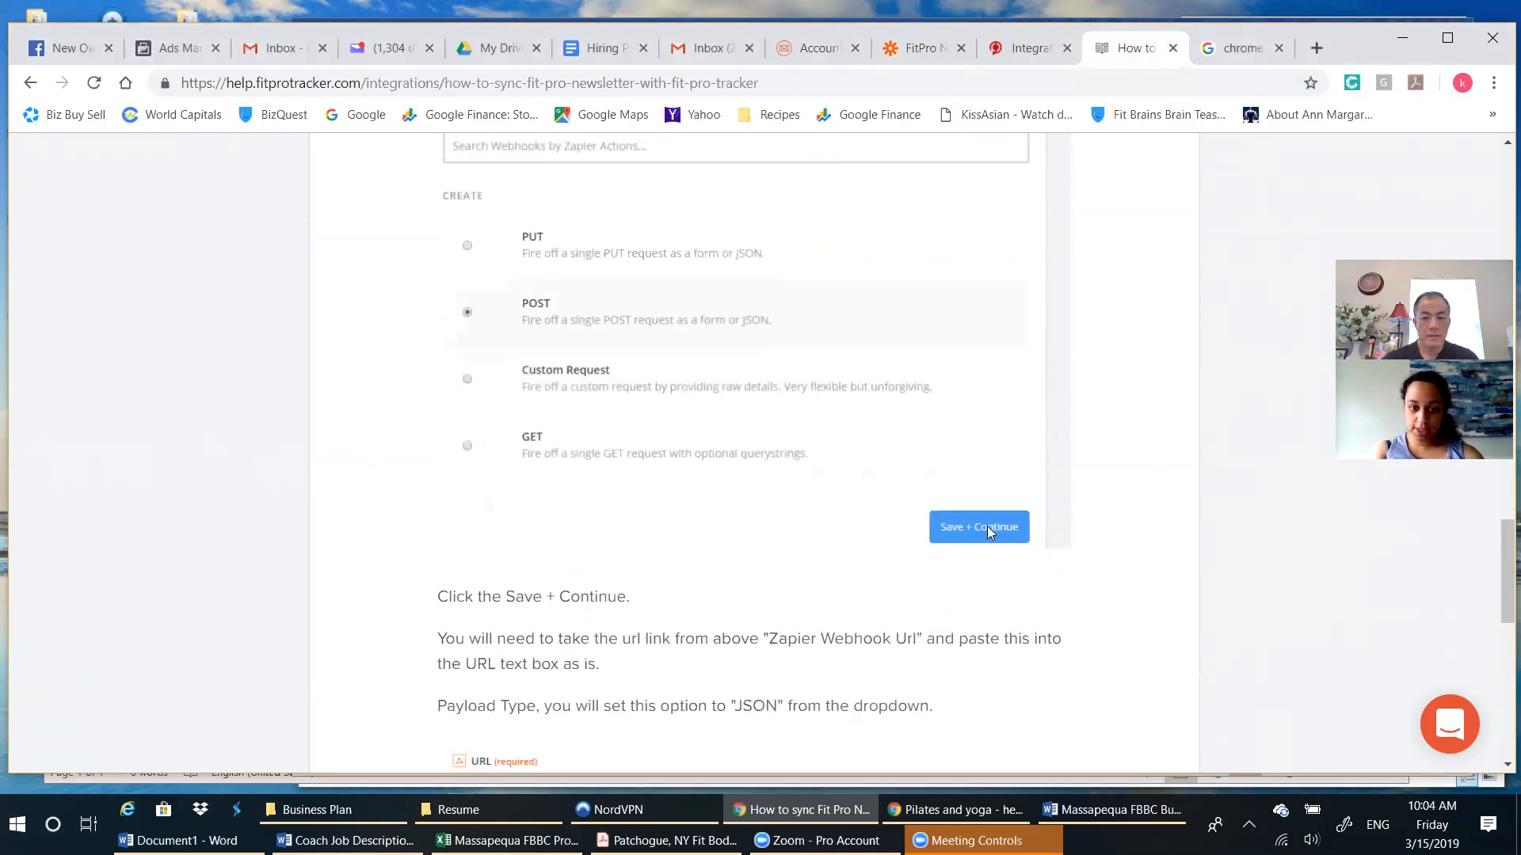
{"action": "scroll", "coordinate": [844, 545], "scroll_direction": "down", "scroll_amount": 1}
{"action": "scroll", "coordinate": [846, 538], "scroll_direction": "down", "scroll_amount": 1}
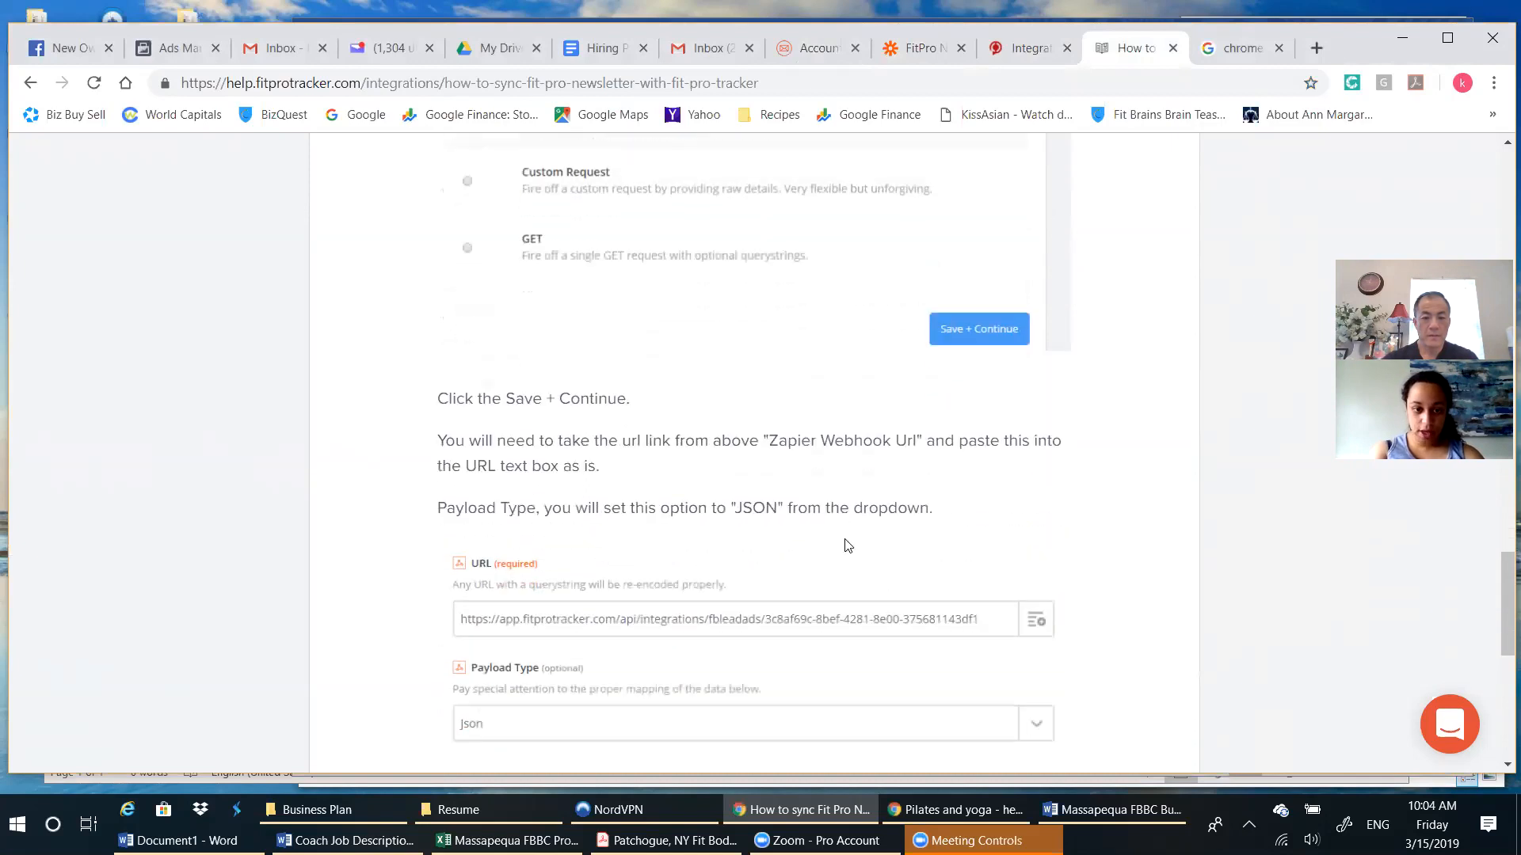
{"action": "scroll", "coordinate": [858, 539], "scroll_direction": "down", "scroll_amount": 2}
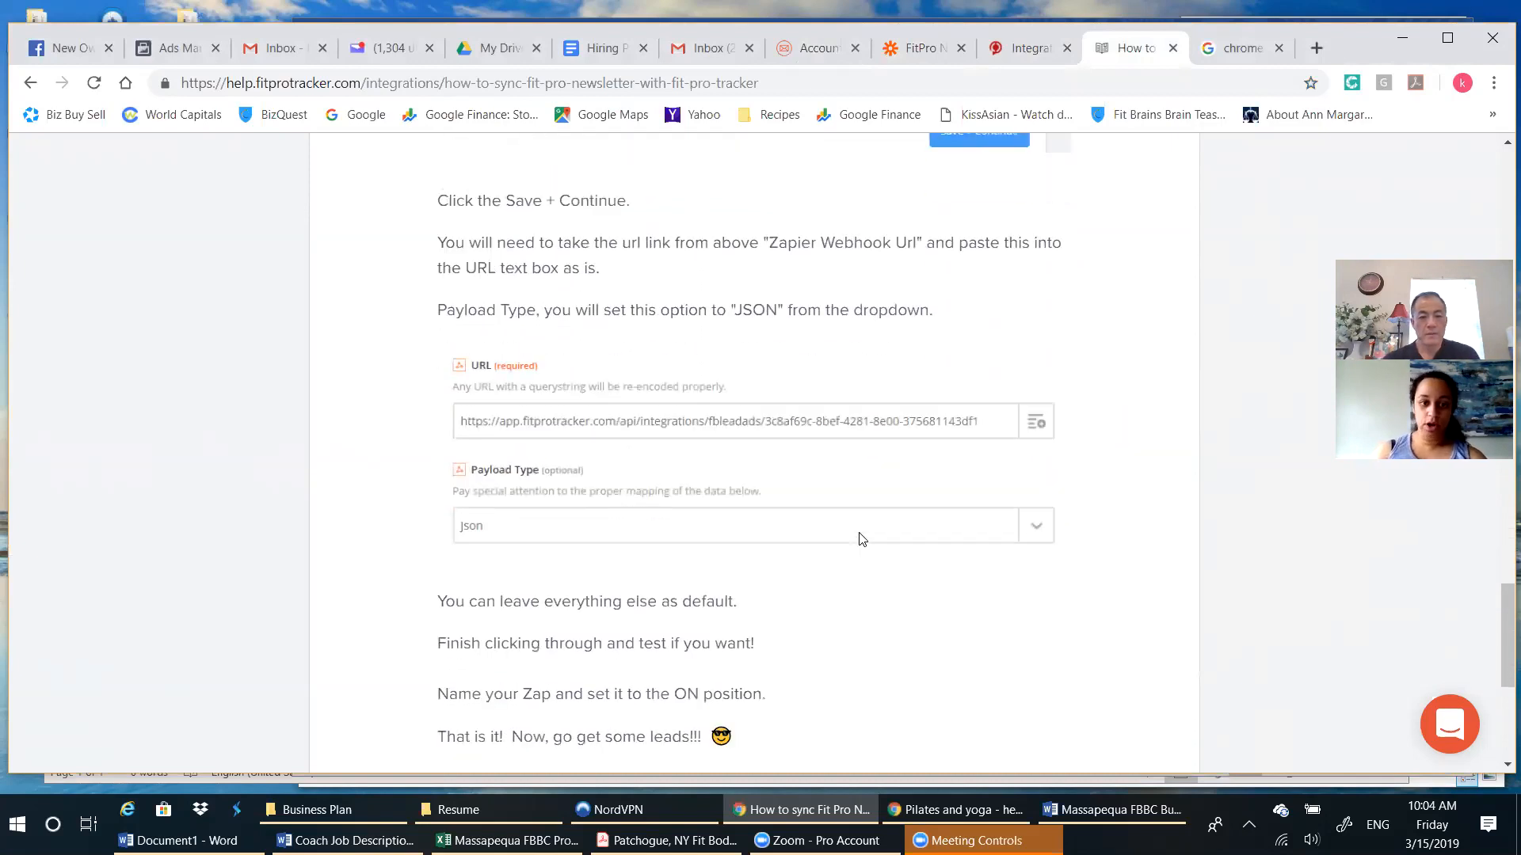
Rate the article with the disappointed face under "Did this answer your question?" and return to its token-copying instructions.
{"action": "scroll", "coordinate": [862, 540], "scroll_direction": "down", "scroll_amount": 1}
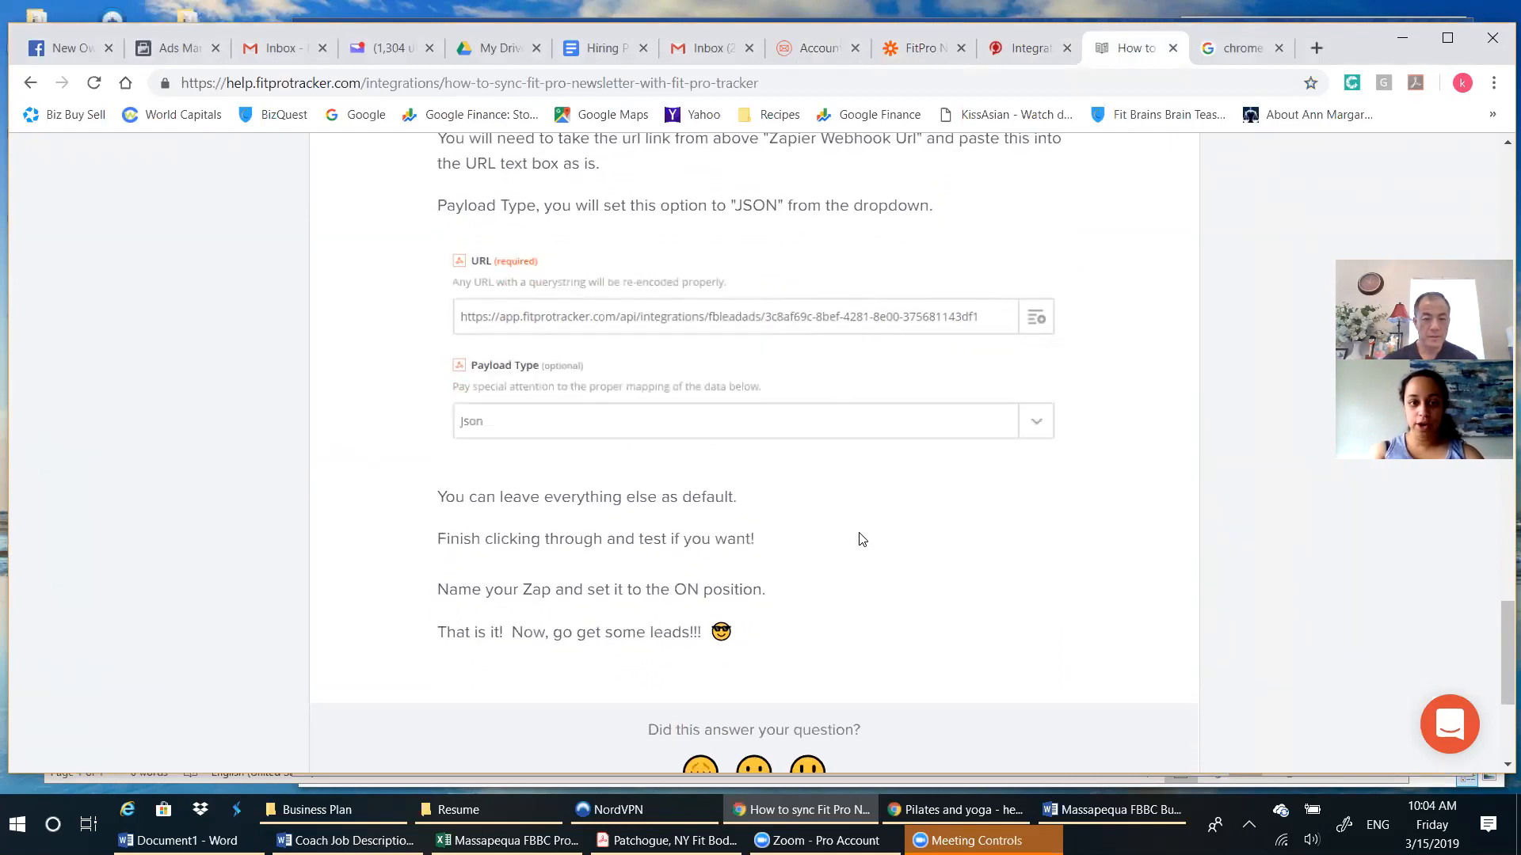
{"action": "scroll", "coordinate": [862, 539], "scroll_direction": "down", "scroll_amount": 1}
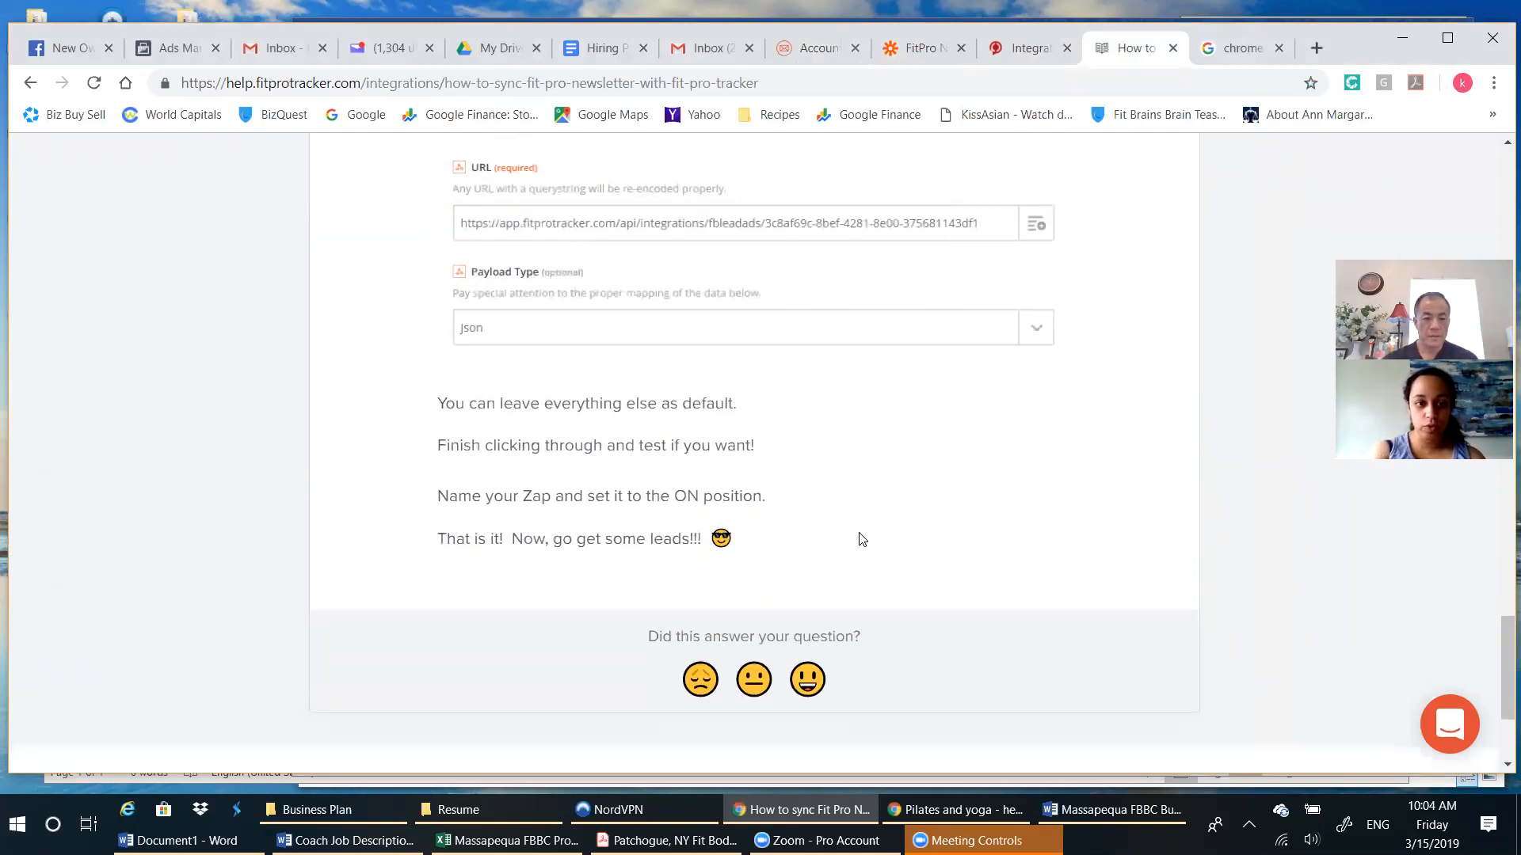
{"action": "scroll", "coordinate": [863, 539], "scroll_direction": "down", "scroll_amount": 1}
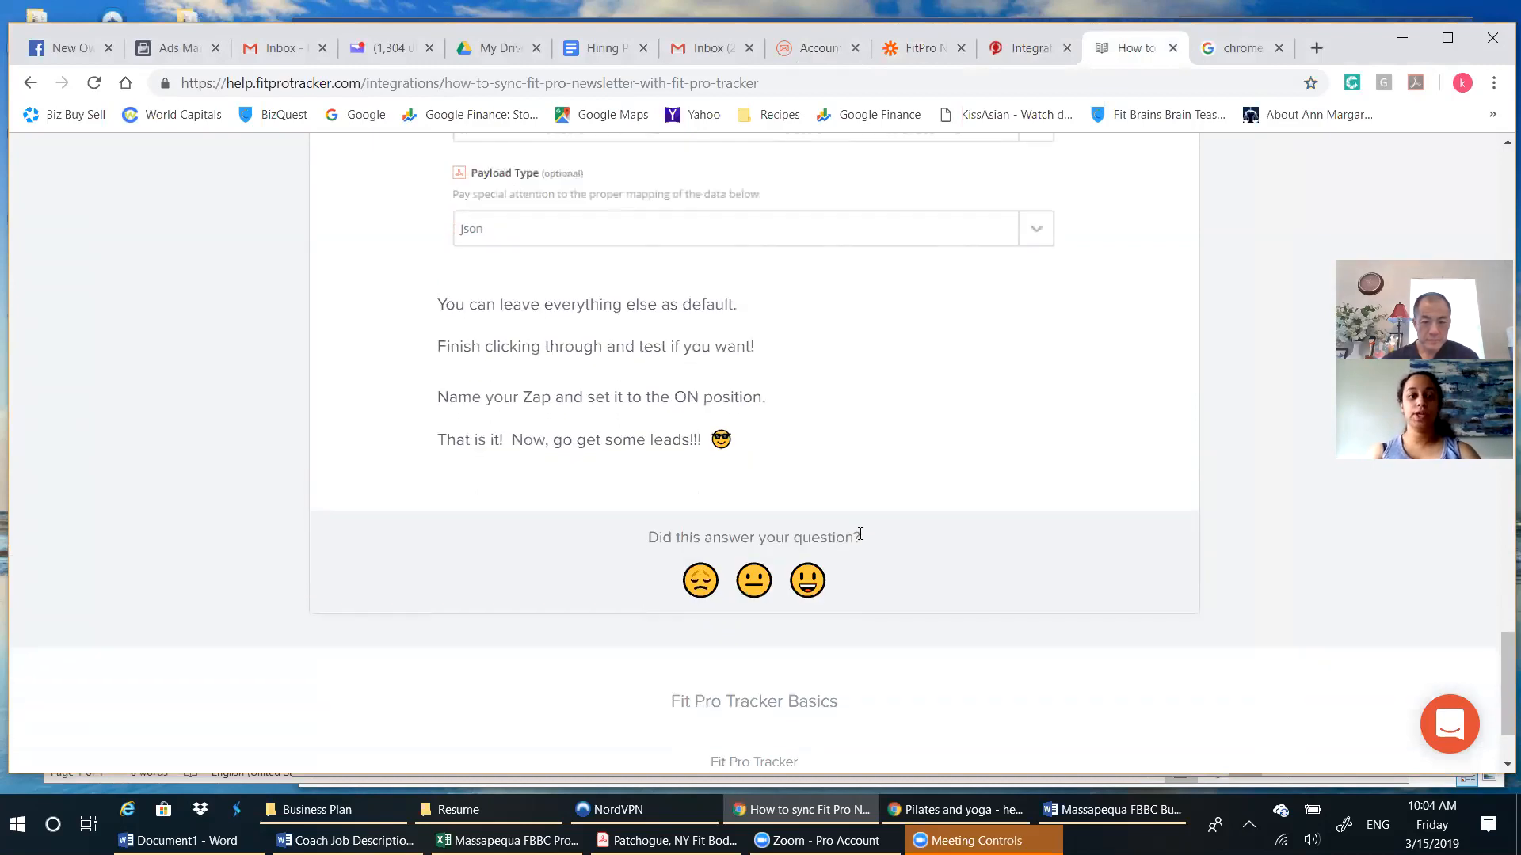
{"action": "left_click", "coordinate": [701, 584]}
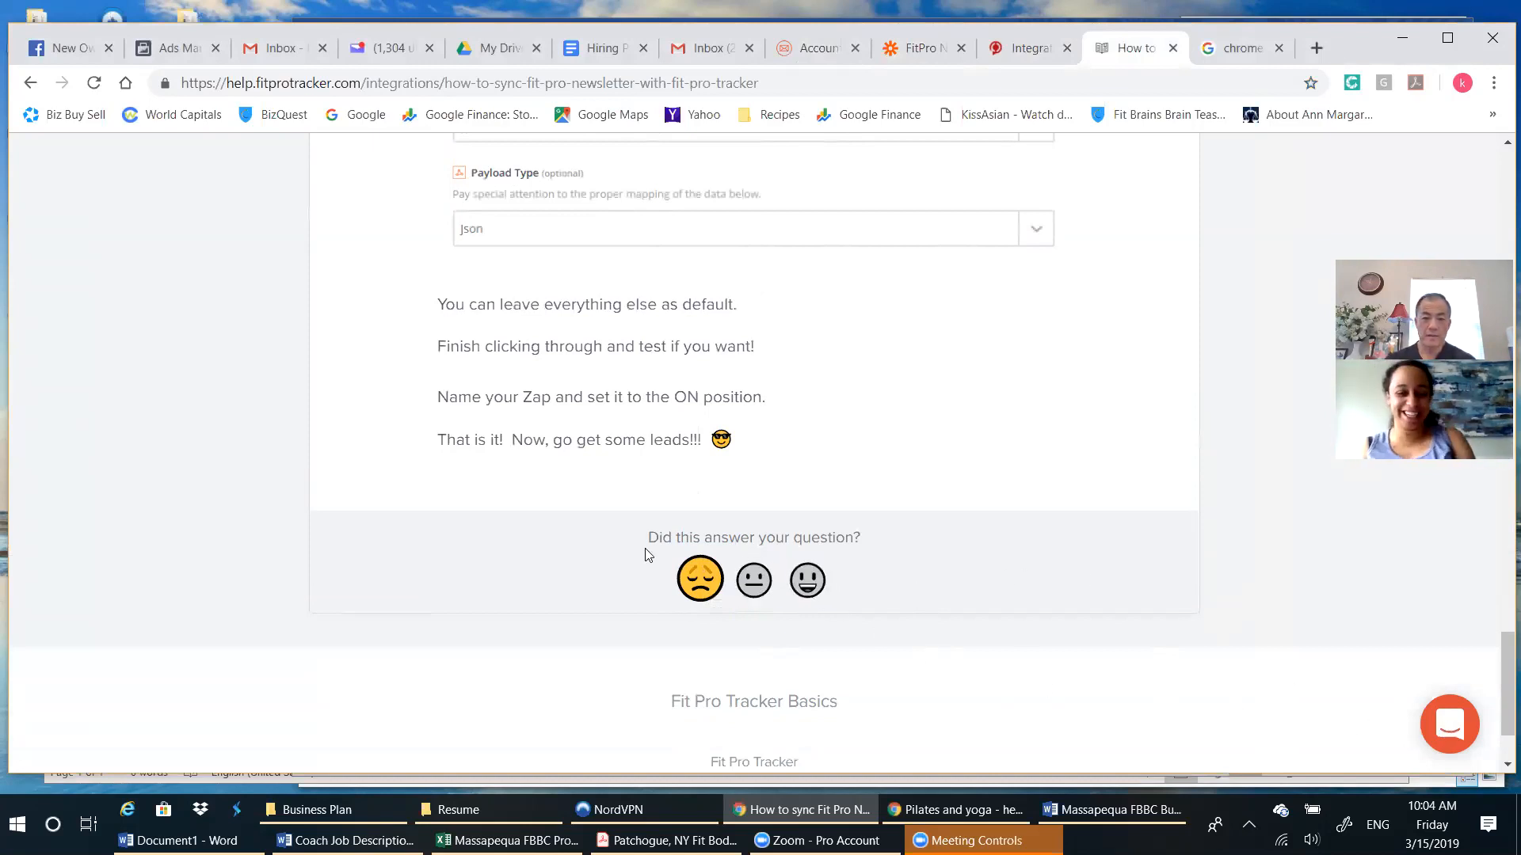
{"action": "scroll", "coordinate": [1104, 548], "scroll_direction": "up", "scroll_amount": 15}
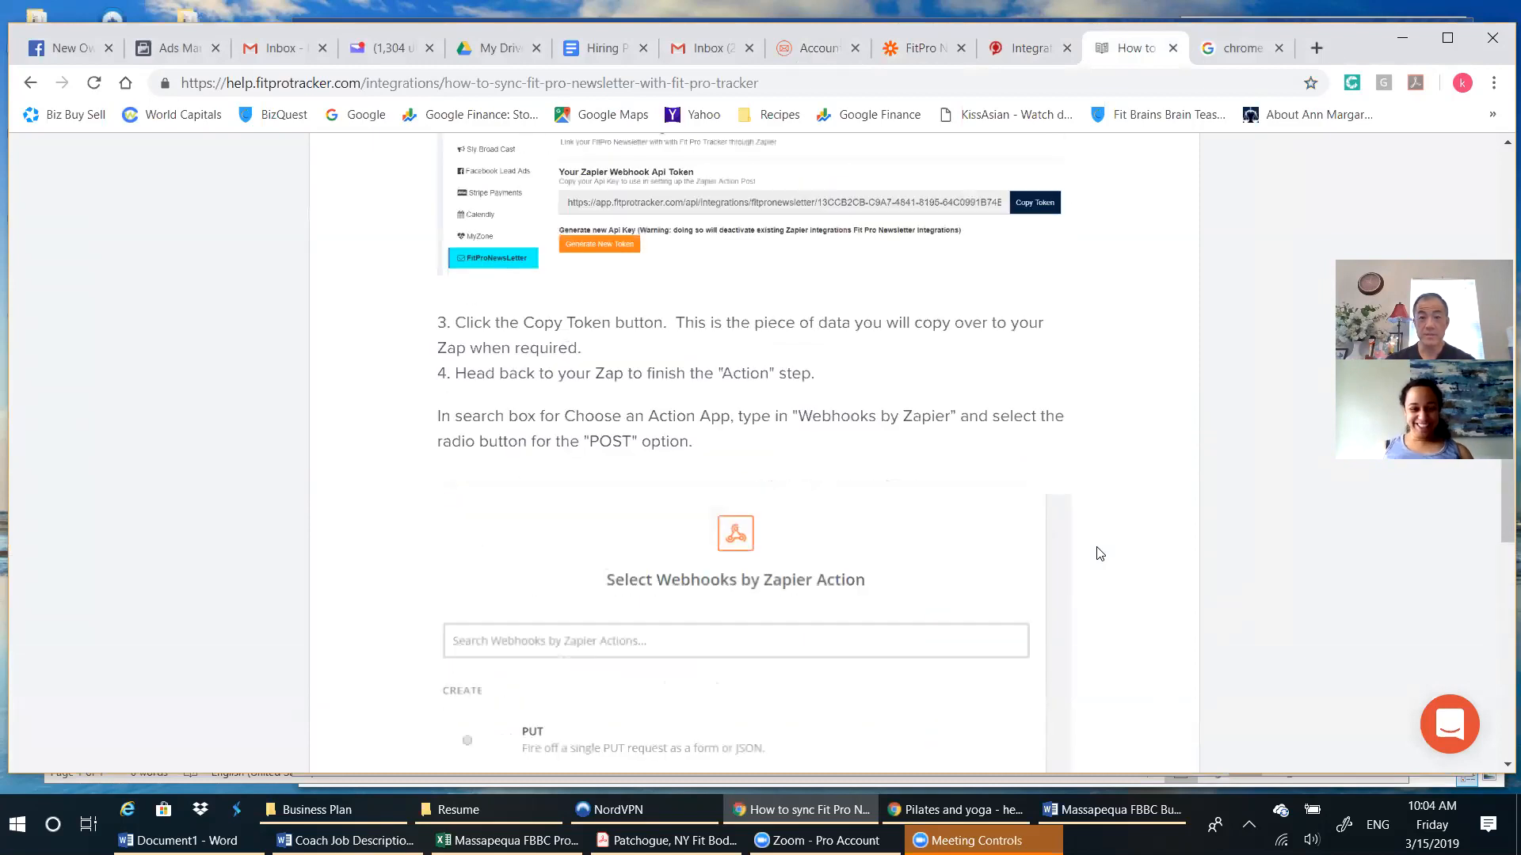
{"action": "scroll", "coordinate": [1100, 553], "scroll_direction": "up", "scroll_amount": 5}
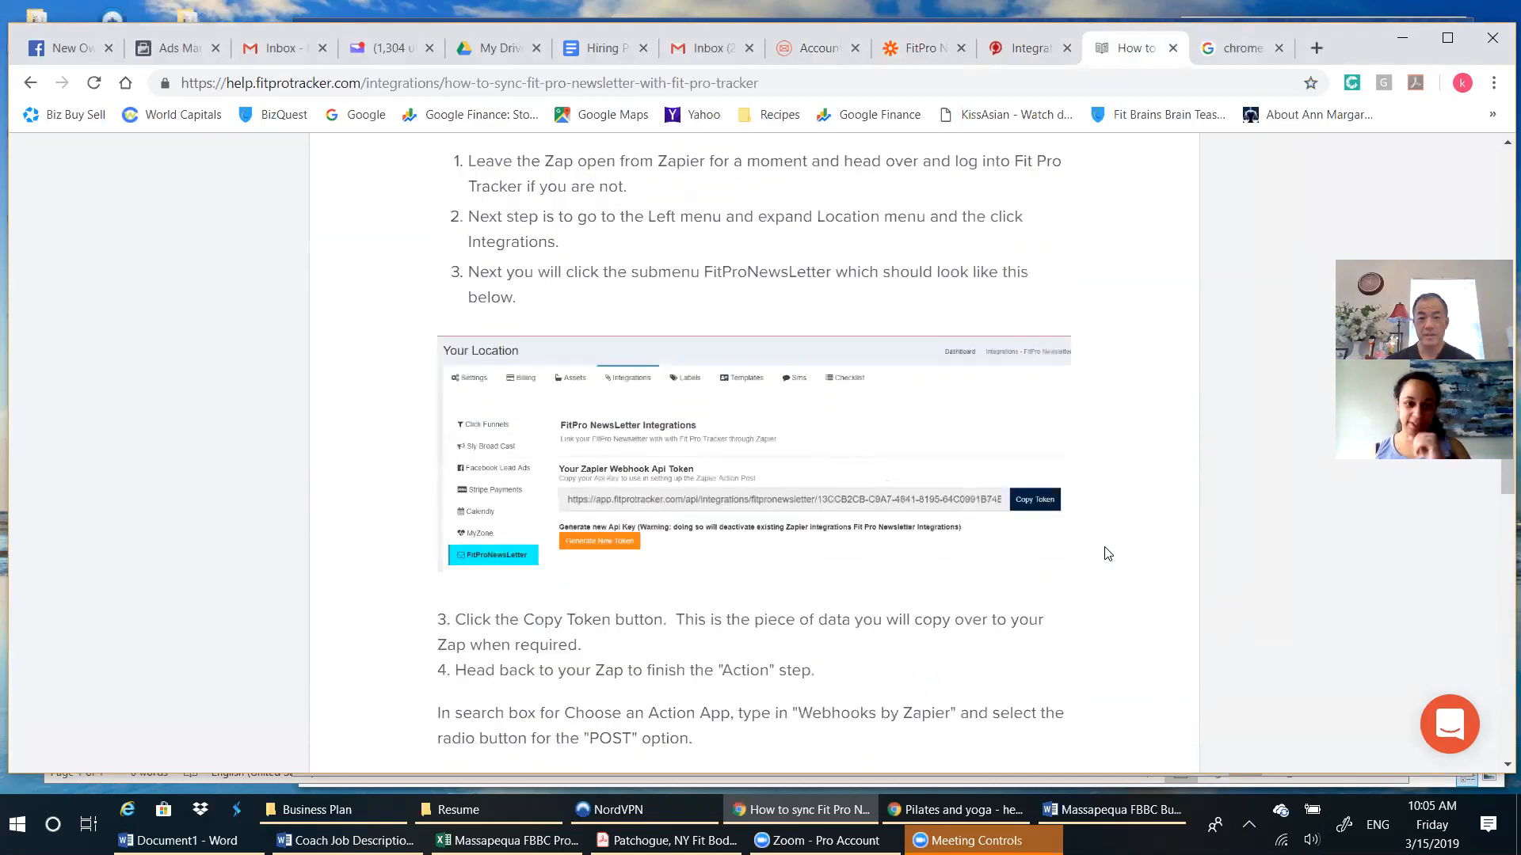